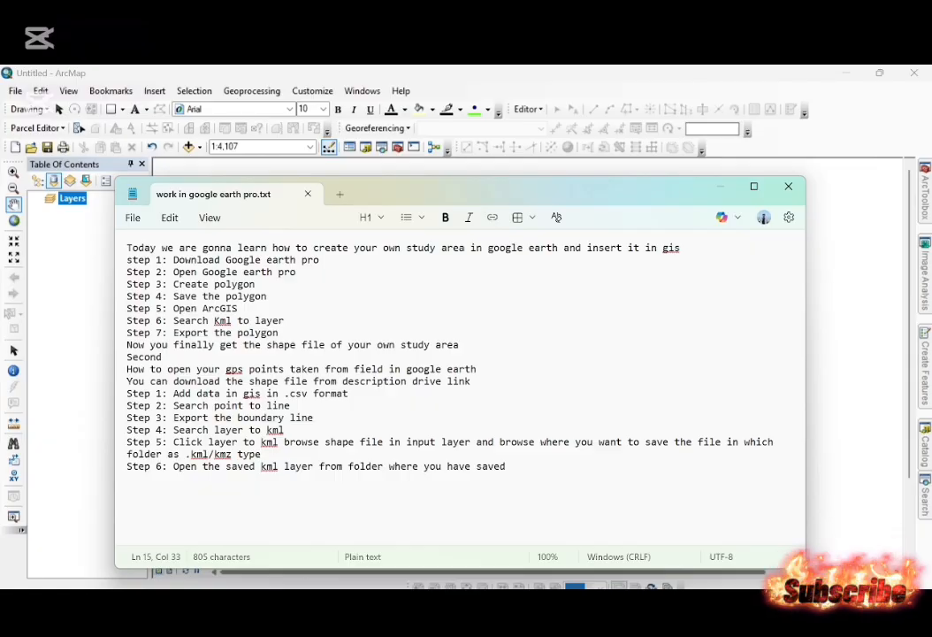
Review the tutorial notes, highlighting the line about downloading Google Earth Pro.
left_click(195, 296)
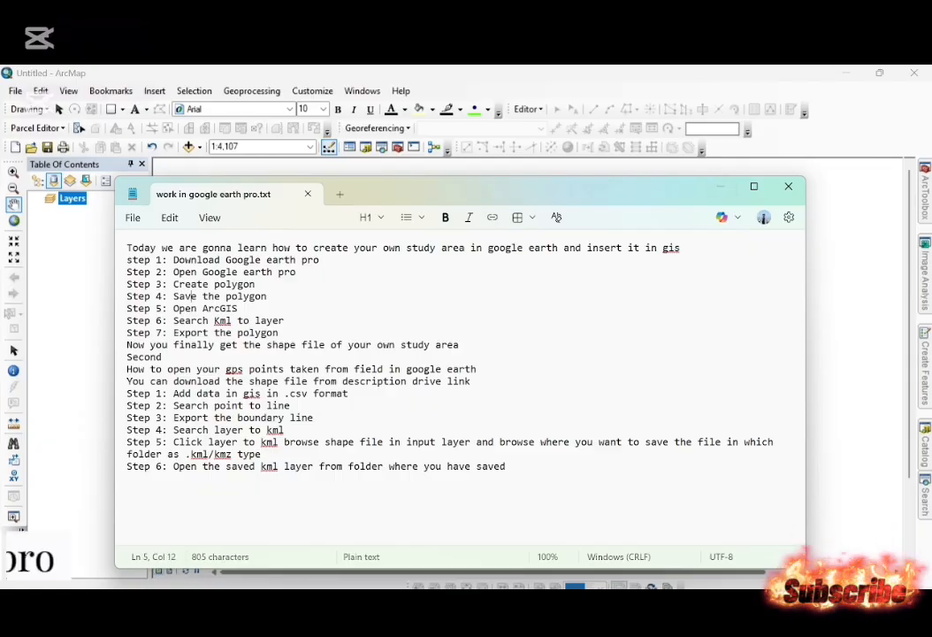
left_click_drag(322, 260, 127, 260)
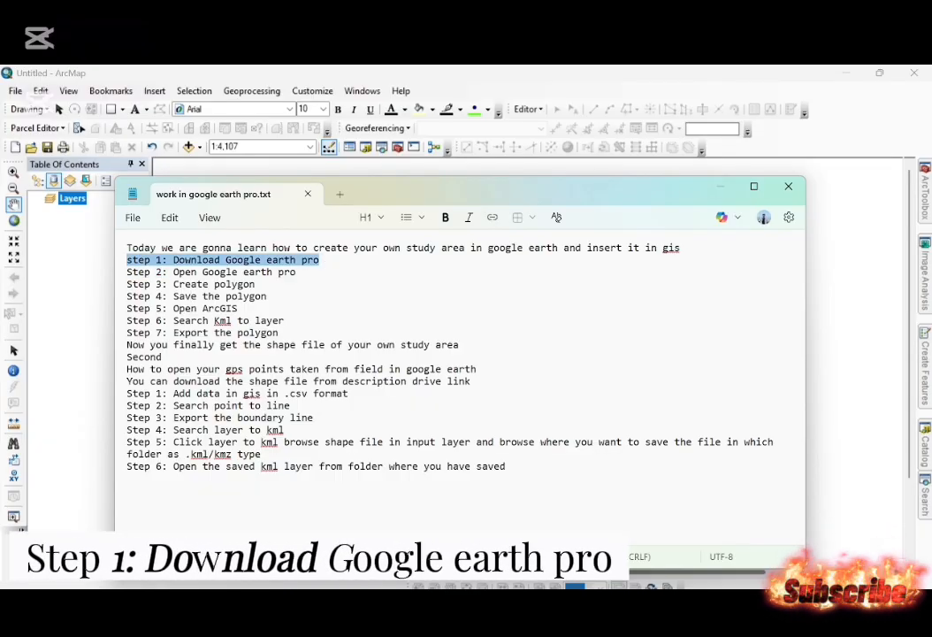
left_click(249, 272)
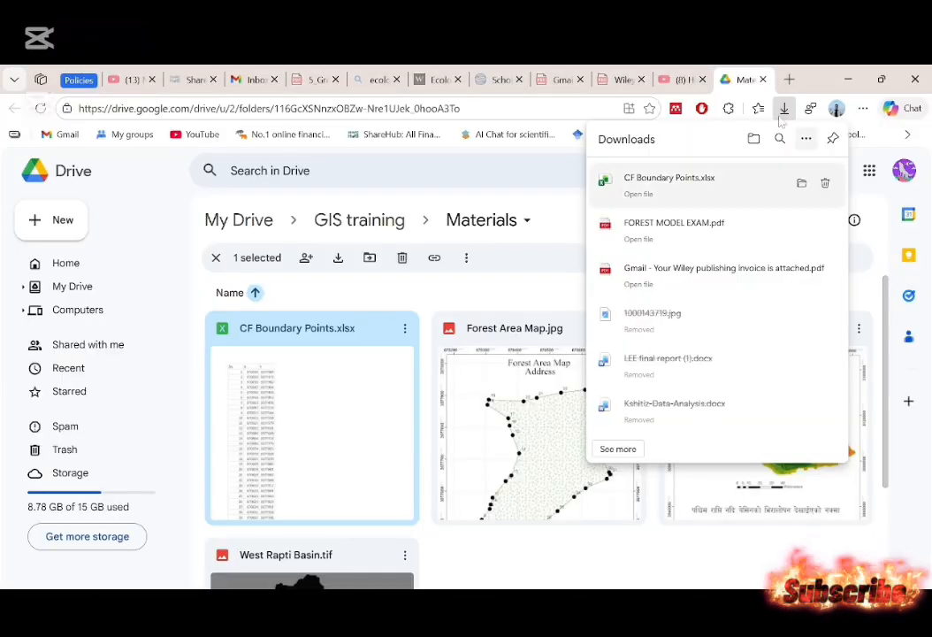
Switch to the web browser and search for "download google earth pro" in a new tab.
left_click(788, 79)
left_click(788, 79)
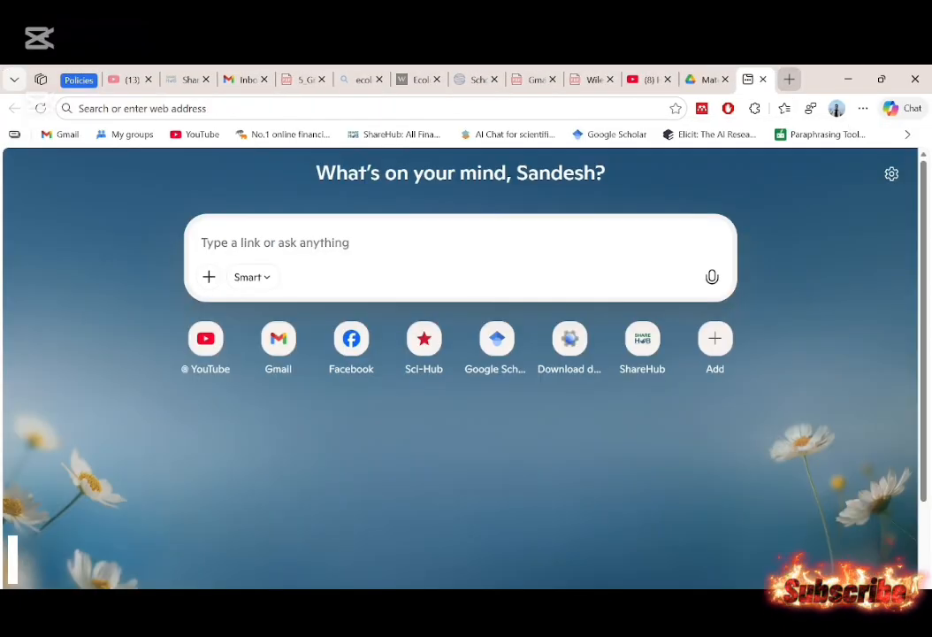
left_click(429, 115)
type("Download ")
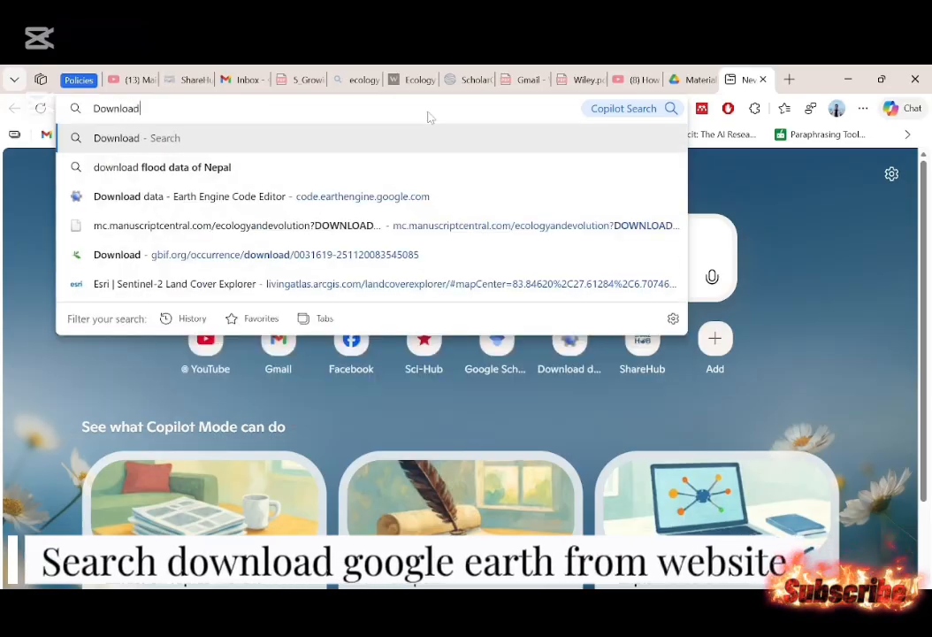
type("google")
key("Tab")
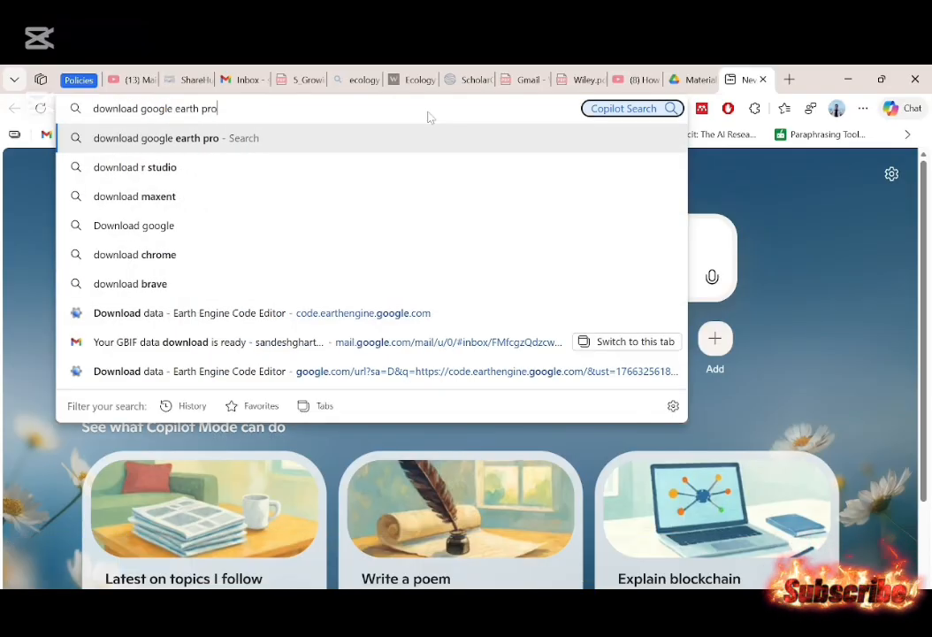
key("Return")
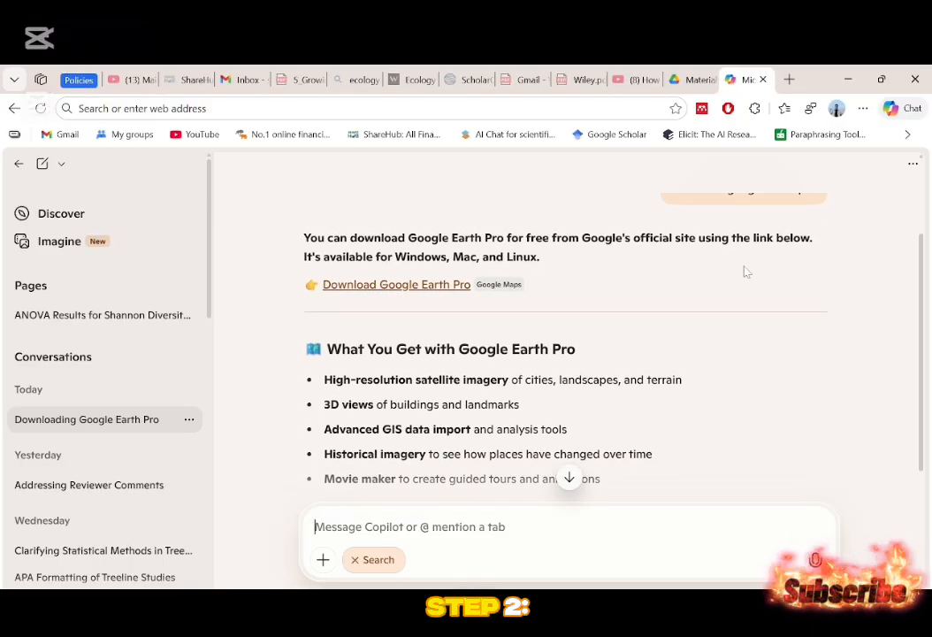
Open the official Google Earth Pro download page from the Copilot answer.
scroll(745, 270, "up", 2)
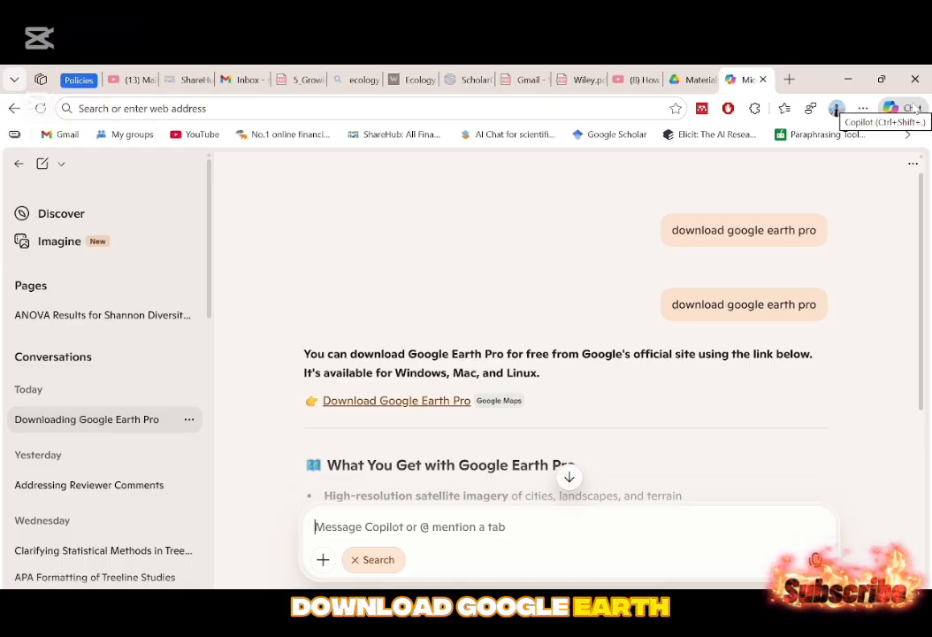
scroll(534, 313, "down", 1)
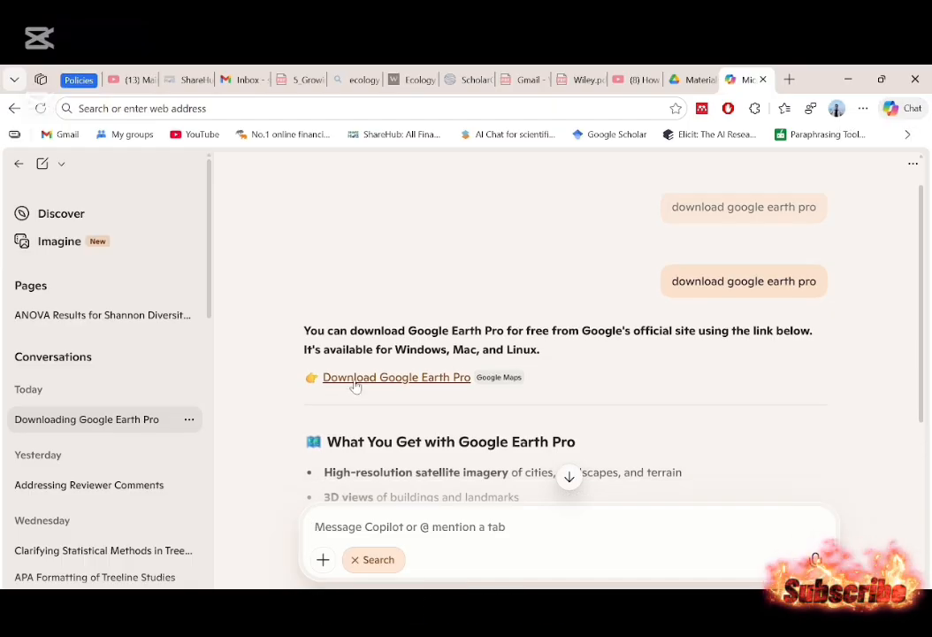
left_click(405, 387)
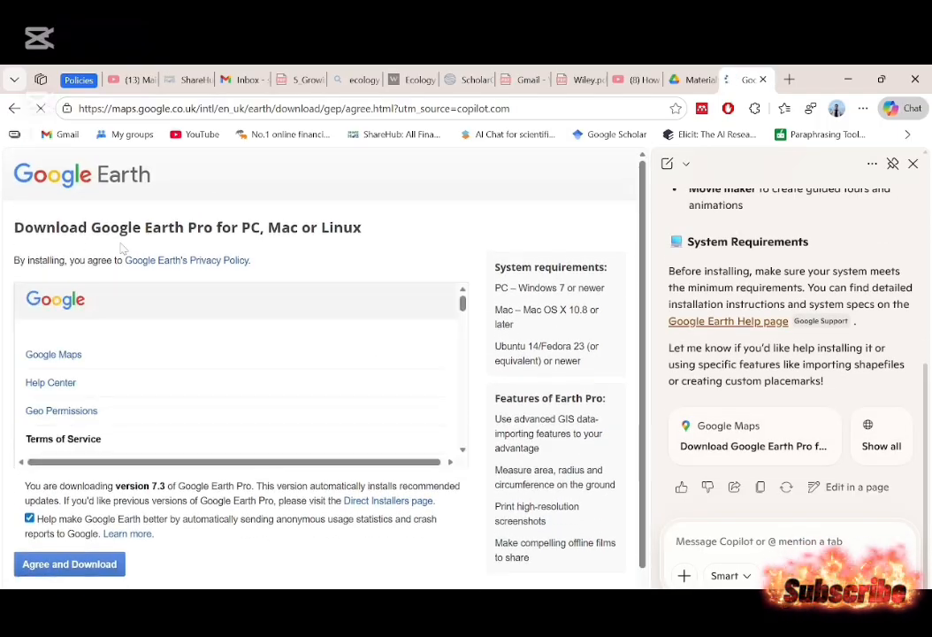
Accept the Google Earth Pro terms and download GoogleEarthProSetup.exe to the Downloads\Programs folder.
scroll(72, 401, "down", 10)
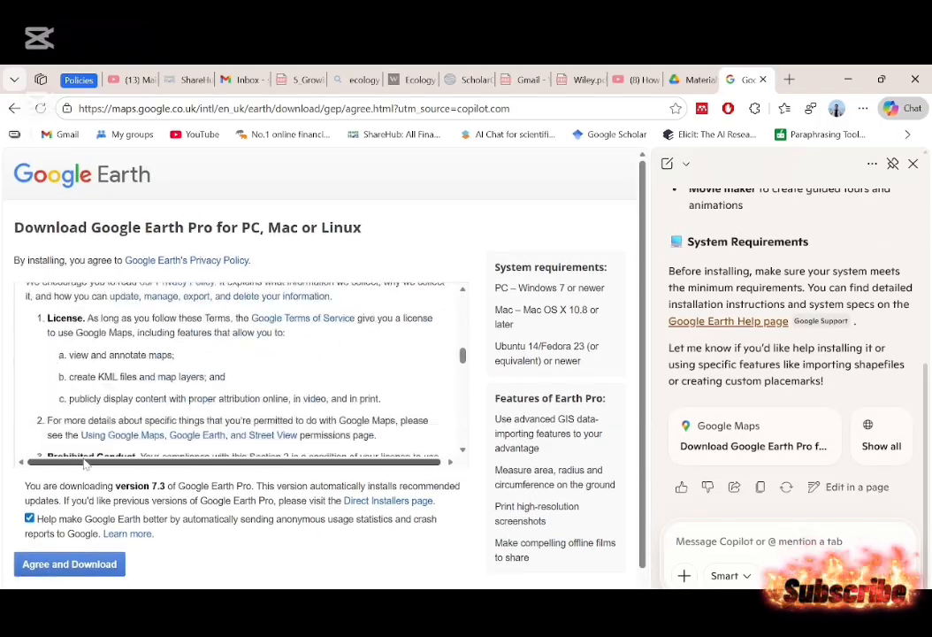
left_click(71, 567)
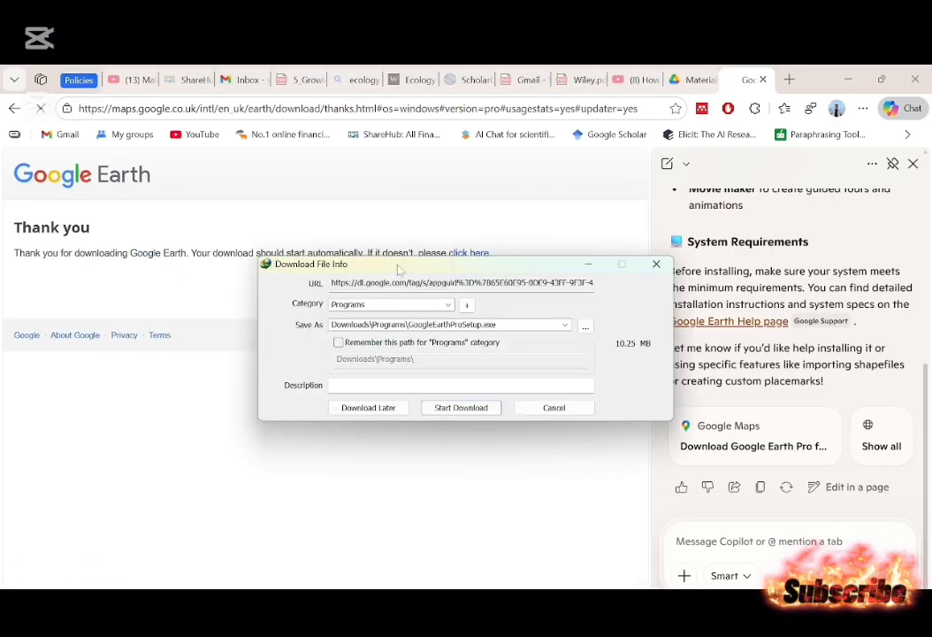
left_click(476, 412)
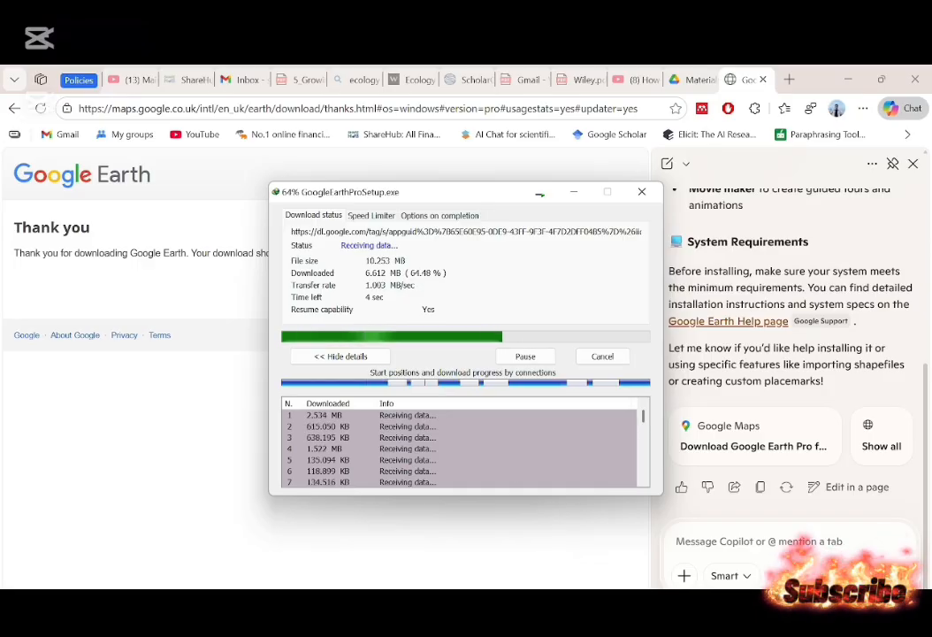
Launch the installed Google Earth Pro application and dismiss the completed-download dialog.
mouse_move(604, 610)
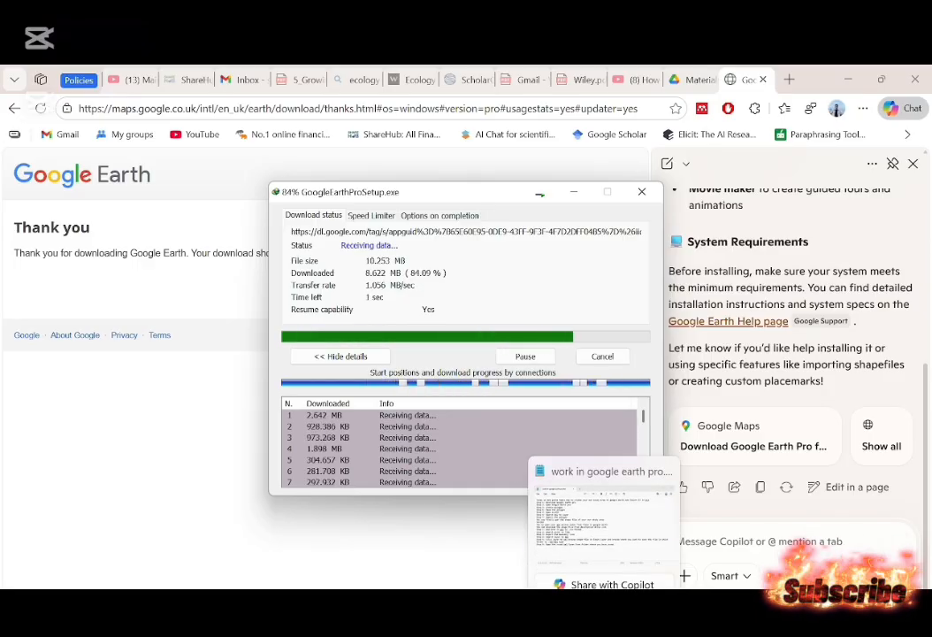
mouse_move(325, 610)
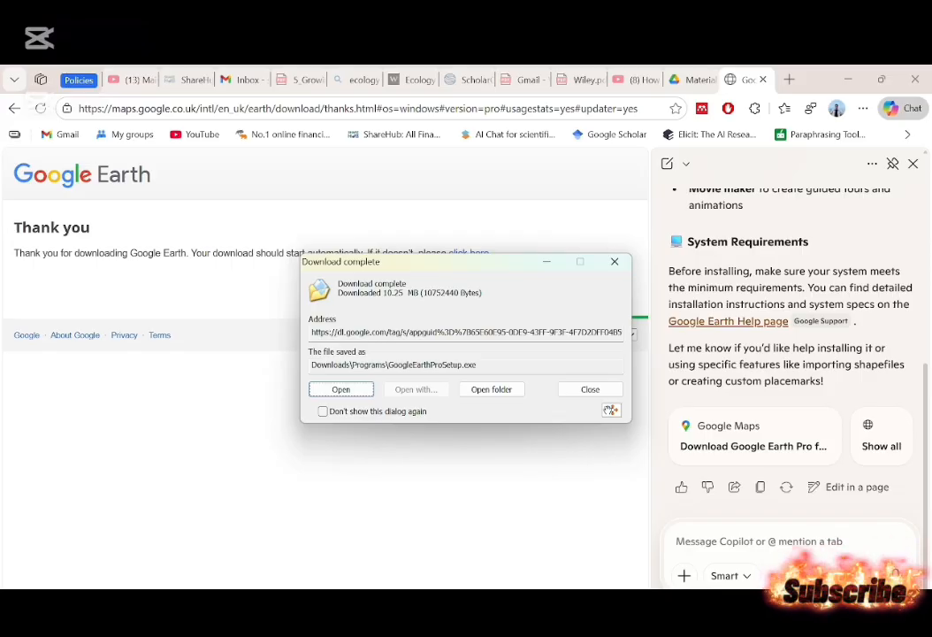
key("super")
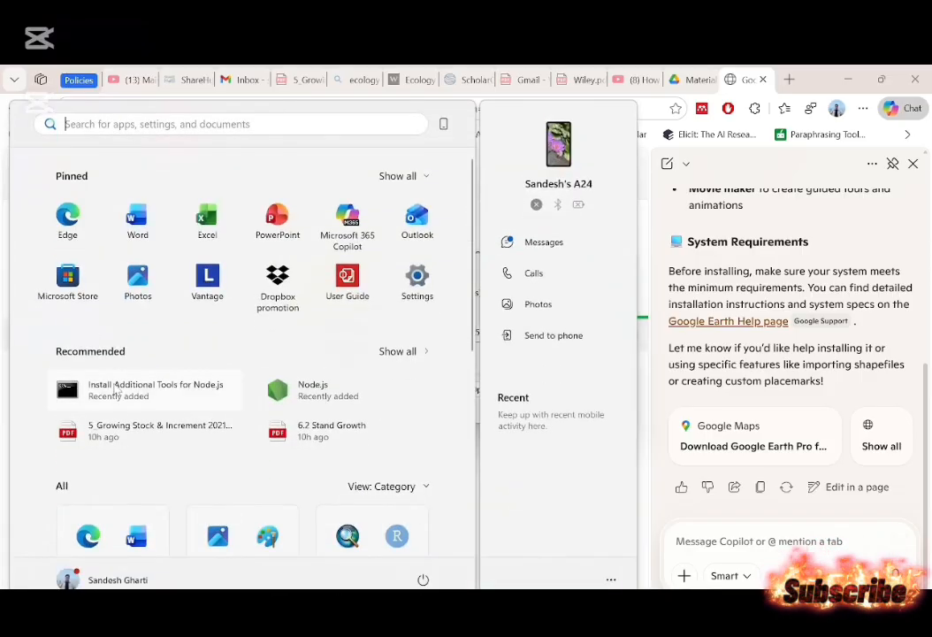
scroll(115, 390, "down", 5)
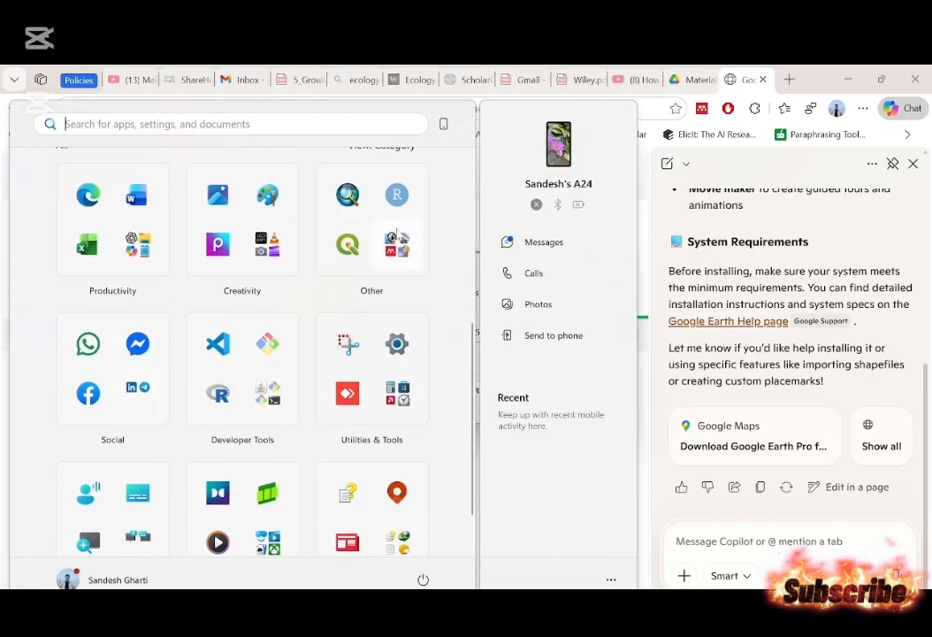
scroll(396, 237, "up", 2)
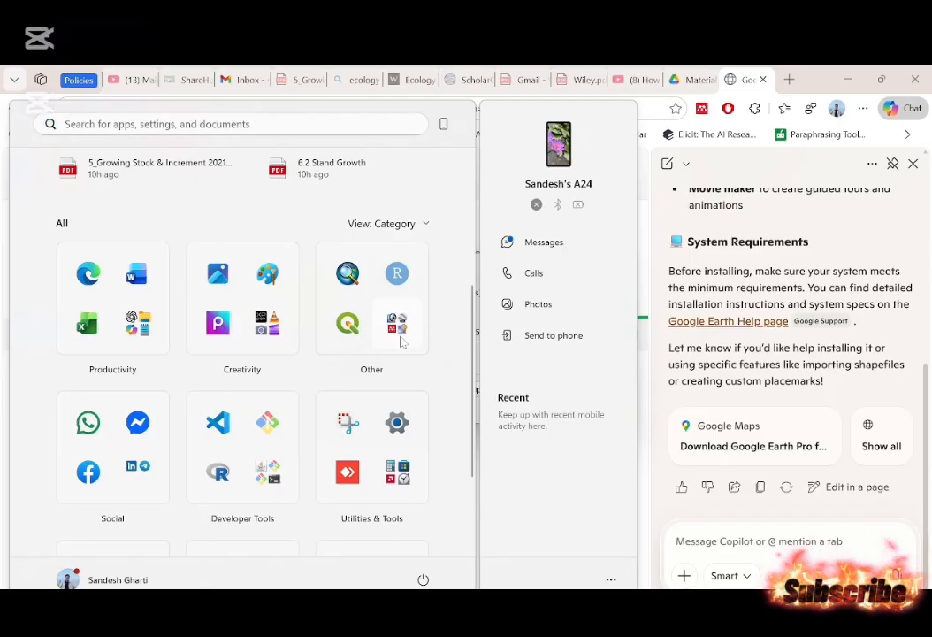
left_click(323, 265)
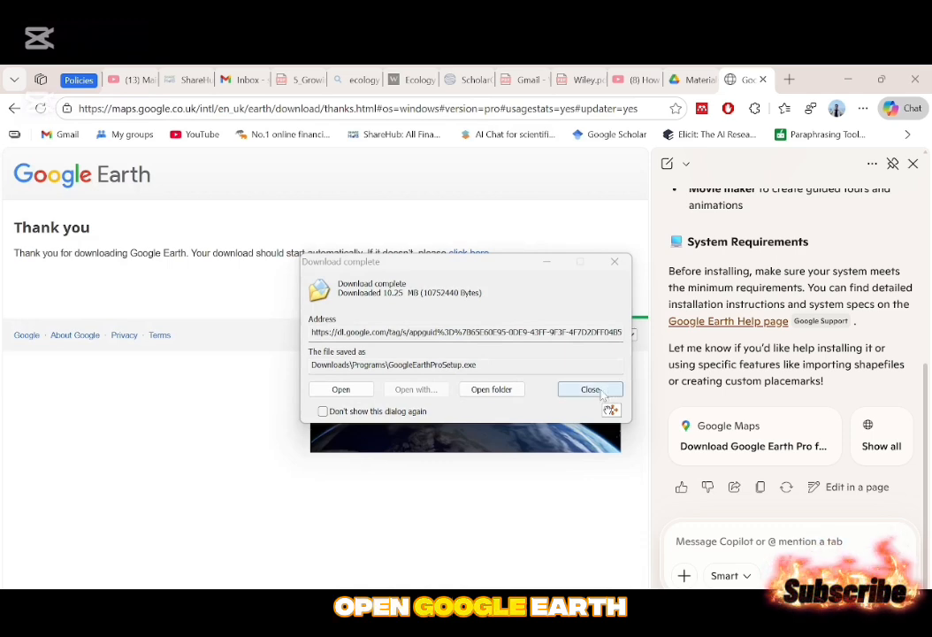
left_click(600, 390)
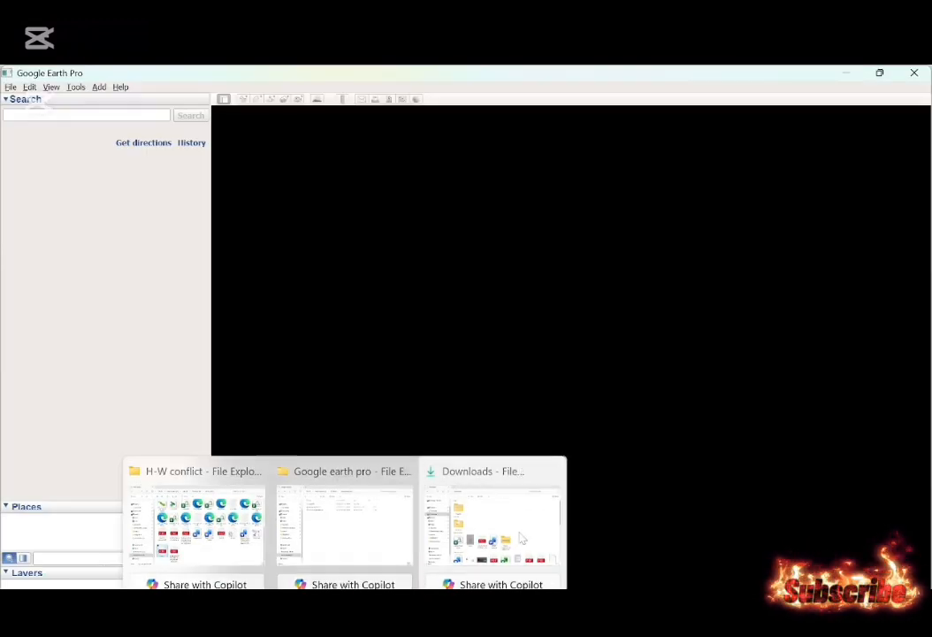
Locate the GoogleEarthProSetup installer in the Programs folder within Downloads.
left_click(530, 531)
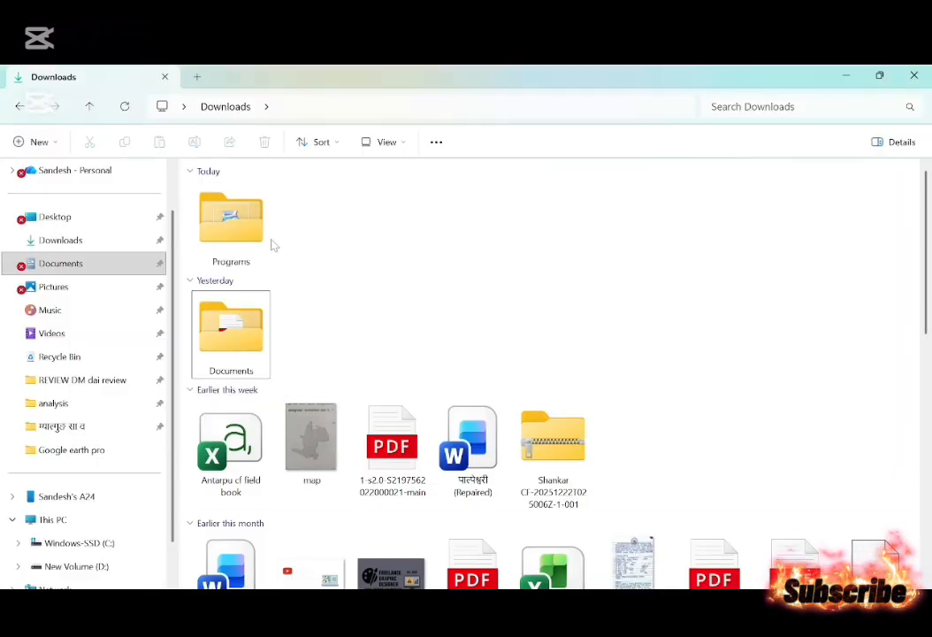
double_click(232, 223)
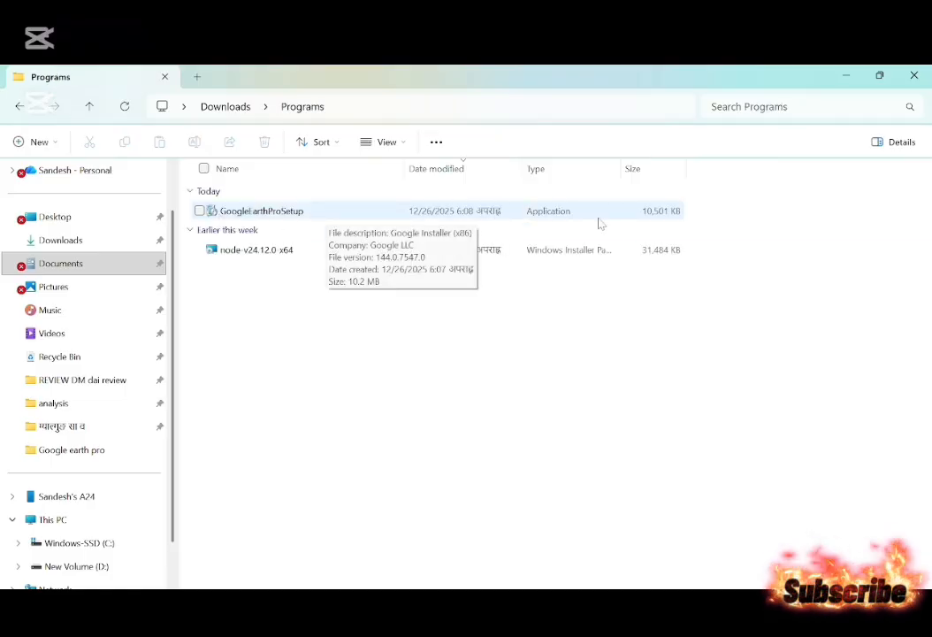
left_click(558, 255)
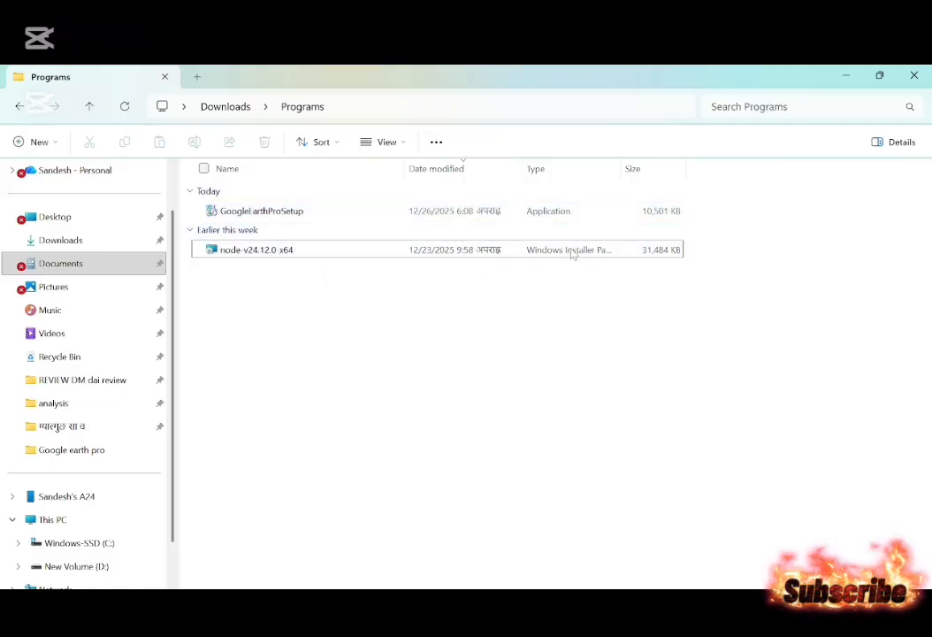
left_click(545, 212)
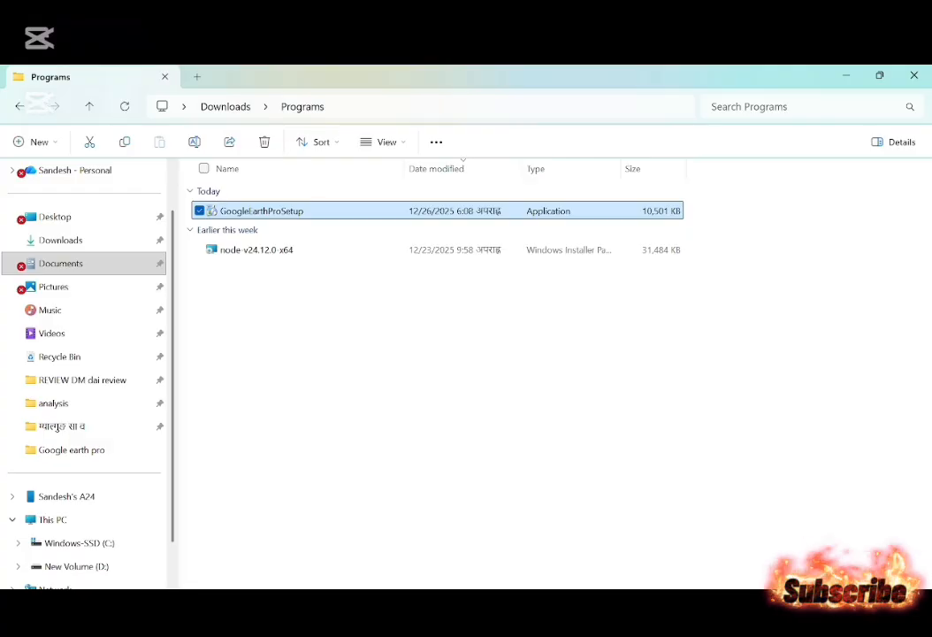
Switch to Google Earth Pro, close its start-up tips, and highlight the "Create polygon" line in the notes.
left_click(473, 617)
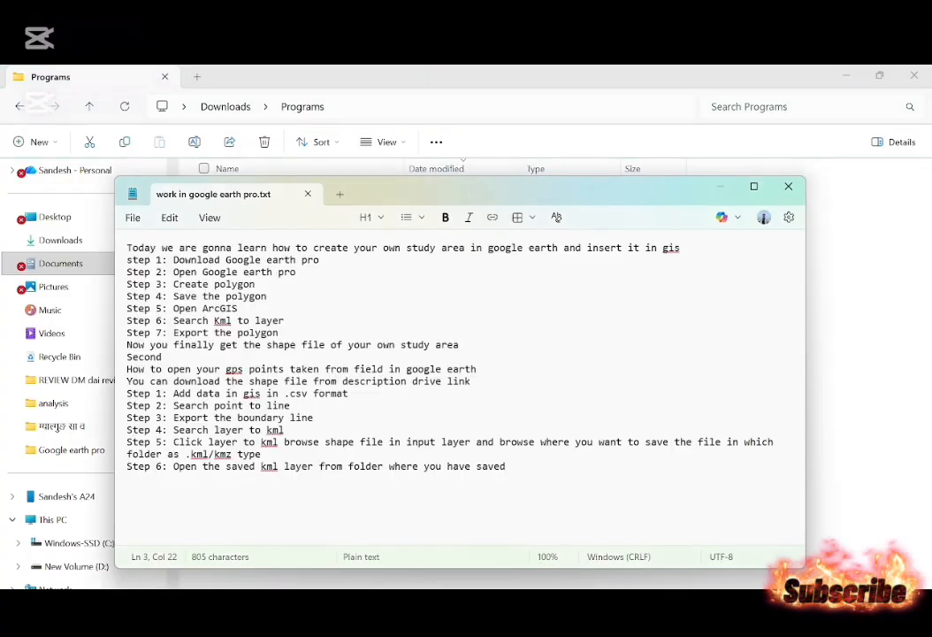
left_click(557, 523)
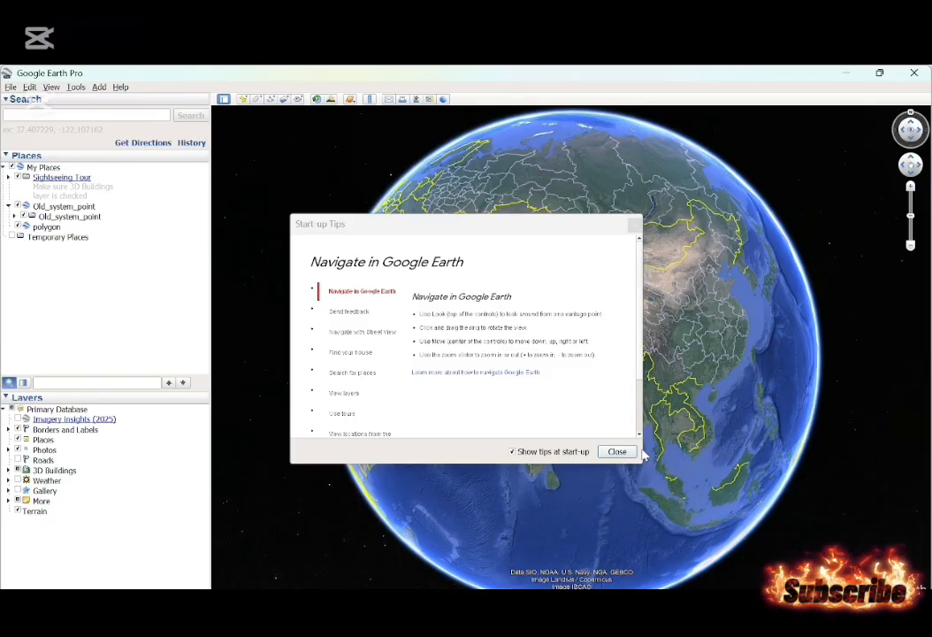
scroll(327, 318, "down", 2)
scroll(327, 318, "up", 2)
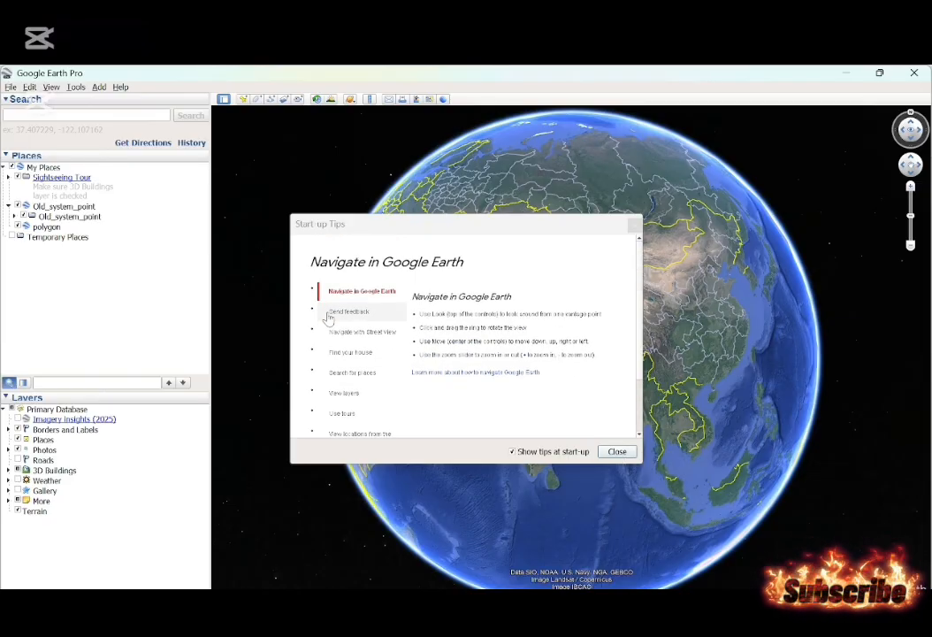
left_click(618, 452)
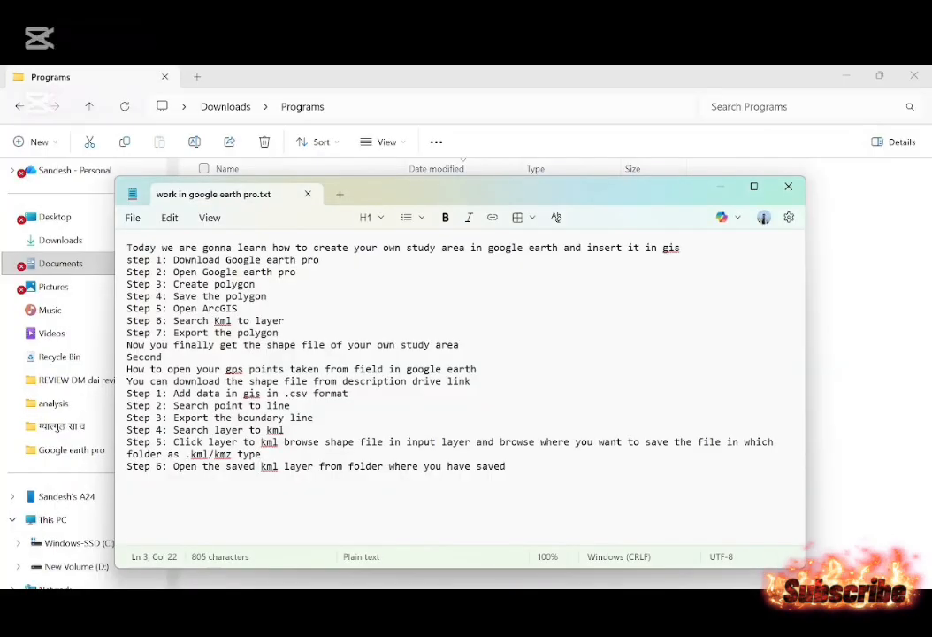
left_click_drag(256, 284, 122, 284)
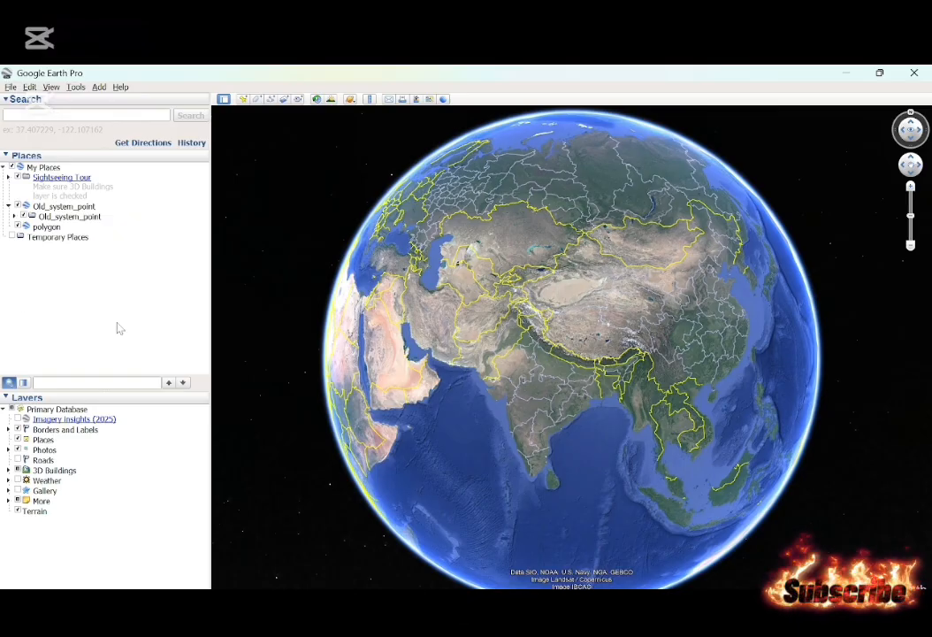
Examine the terrain in Nepal around Dang Airport and Manpur at close range on the globe.
left_click(16, 491)
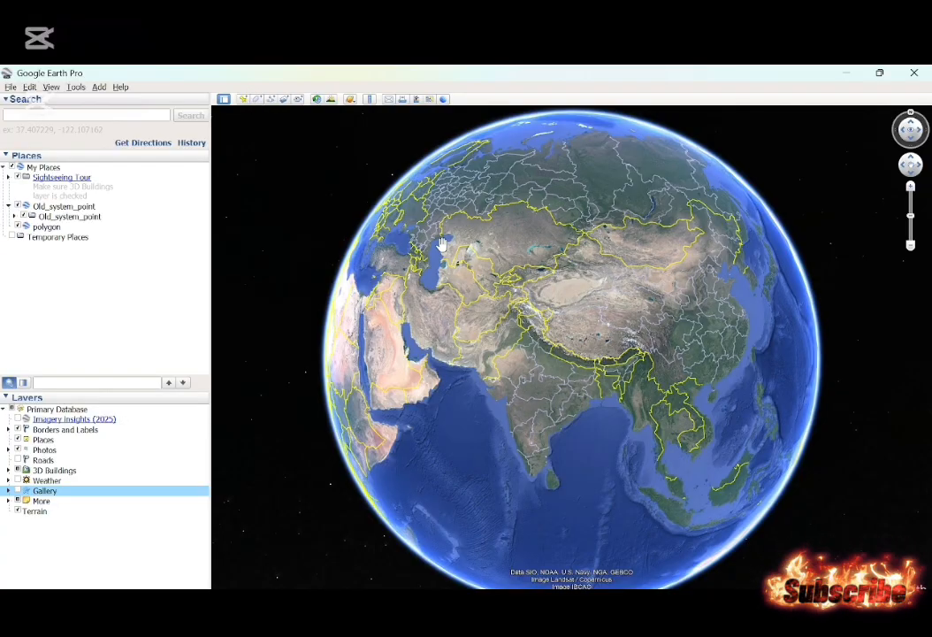
scroll(570, 354, "up", 3)
scroll(570, 354, "up", 5)
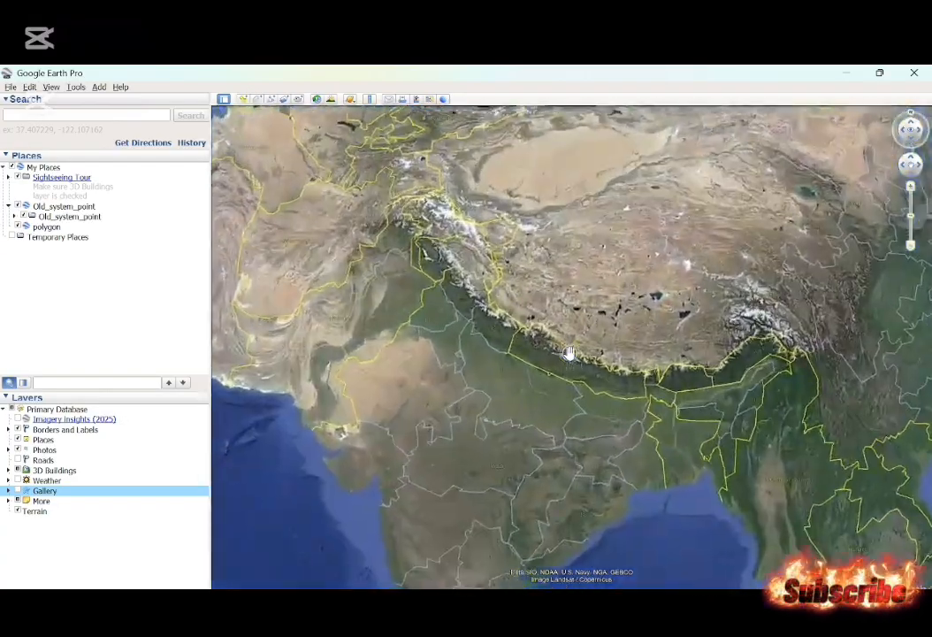
scroll(523, 356, "up", 3)
scroll(523, 356, "up", 3)
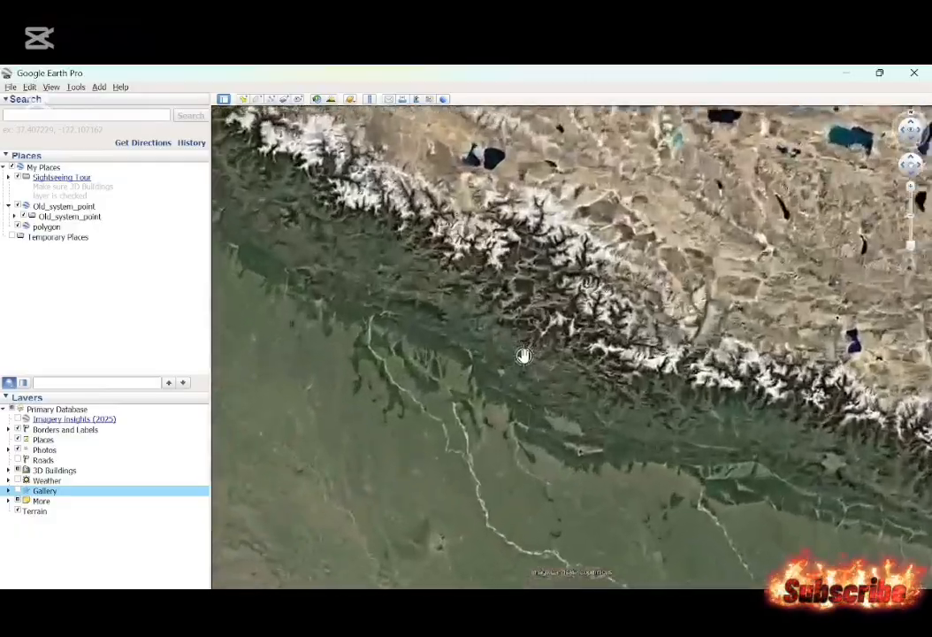
scroll(638, 516, "up", 3)
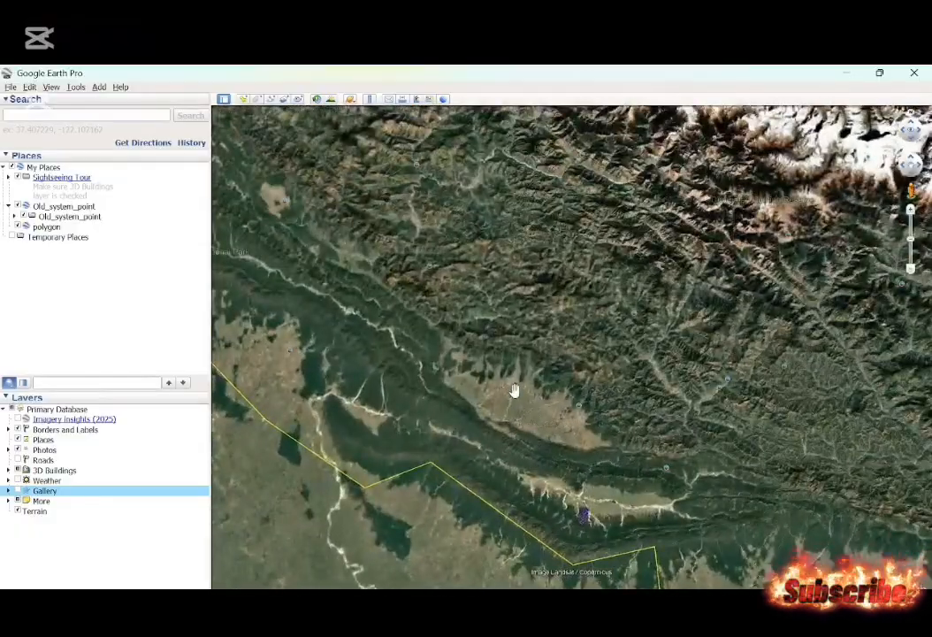
scroll(513, 389, "up", 5)
scroll(514, 390, "up", 2)
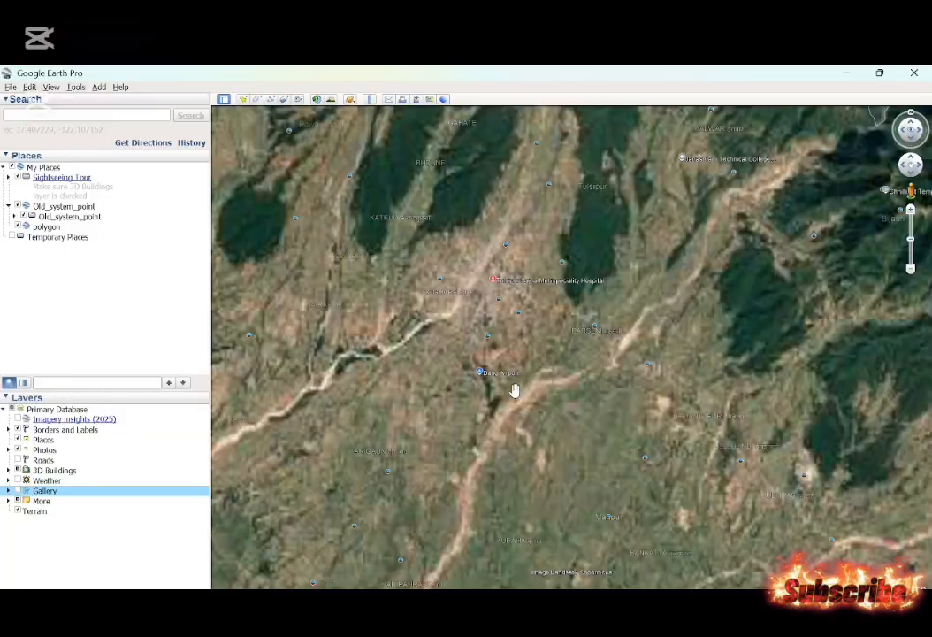
left_click_drag(515, 390, 490, 344)
scroll(543, 411, "up", 1)
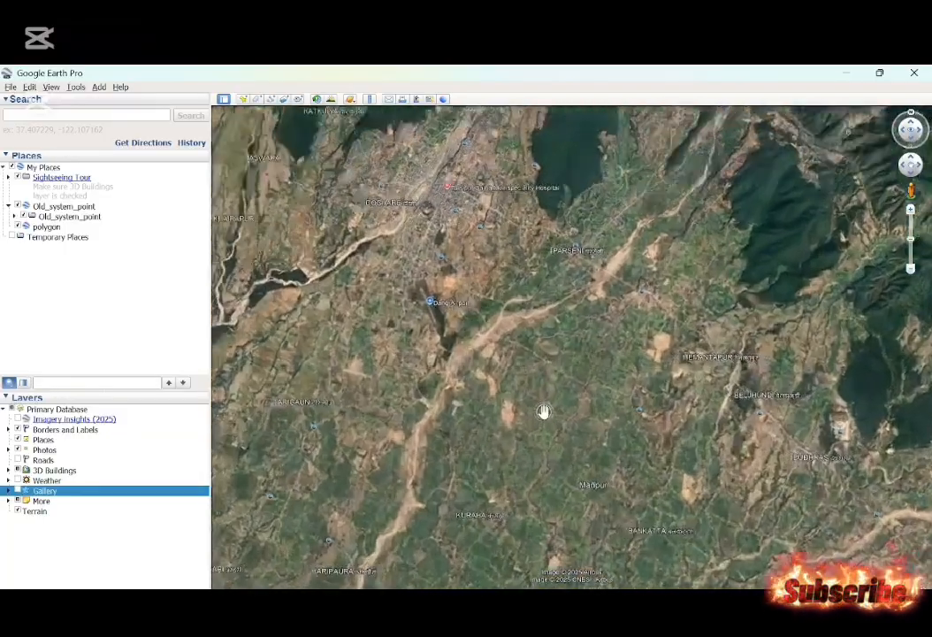
Examine the villages and farmland around Phachkalawa, Sajanihawa and Ganeshpur, north-west of Manpur, at several zoom levels.
scroll(543, 412, "up", 3)
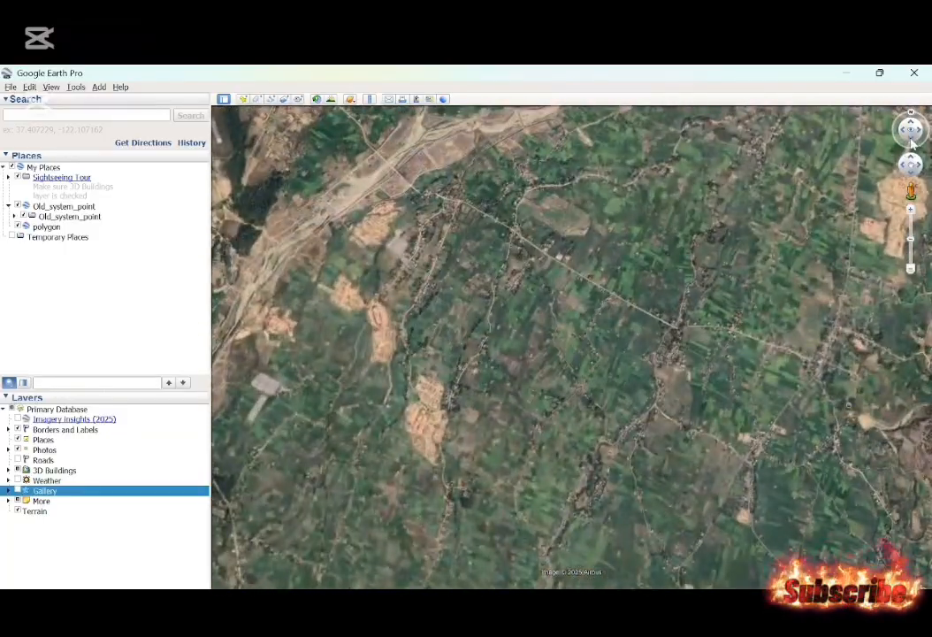
left_click(912, 141)
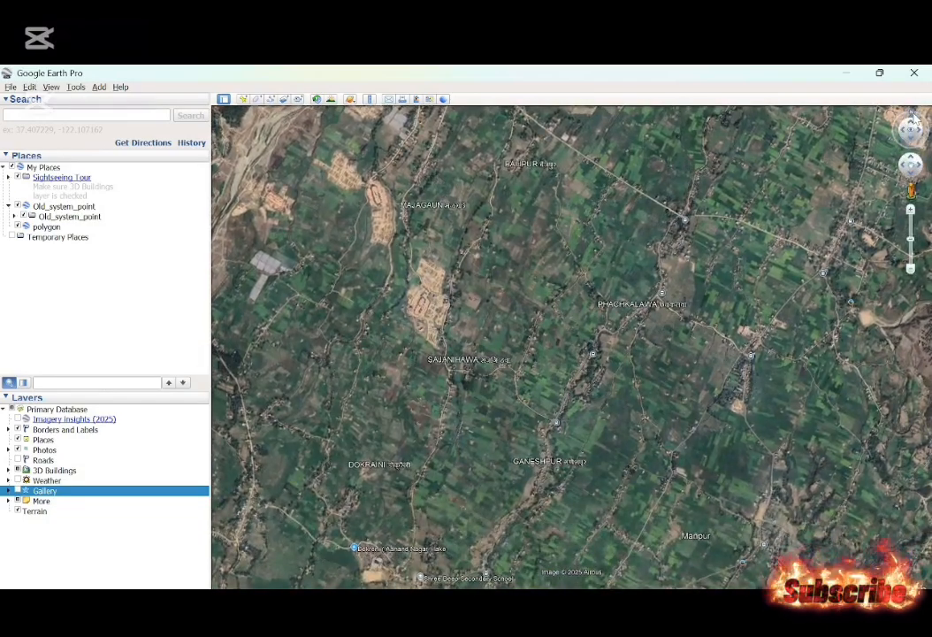
scroll(587, 317, "down", 3)
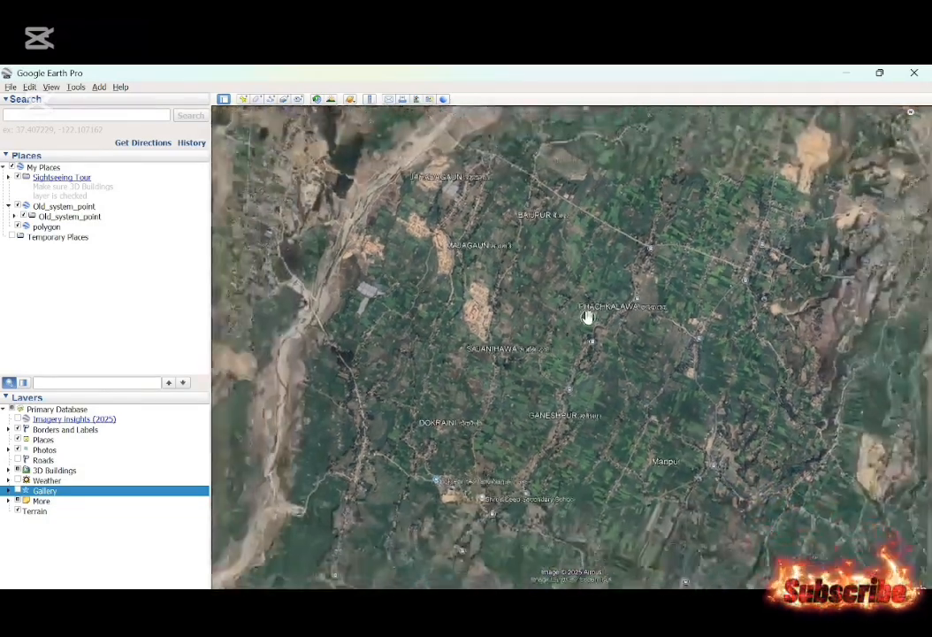
scroll(587, 317, "down", 2)
left_click_drag(639, 285, 610, 301)
scroll(610, 302, "up", 3)
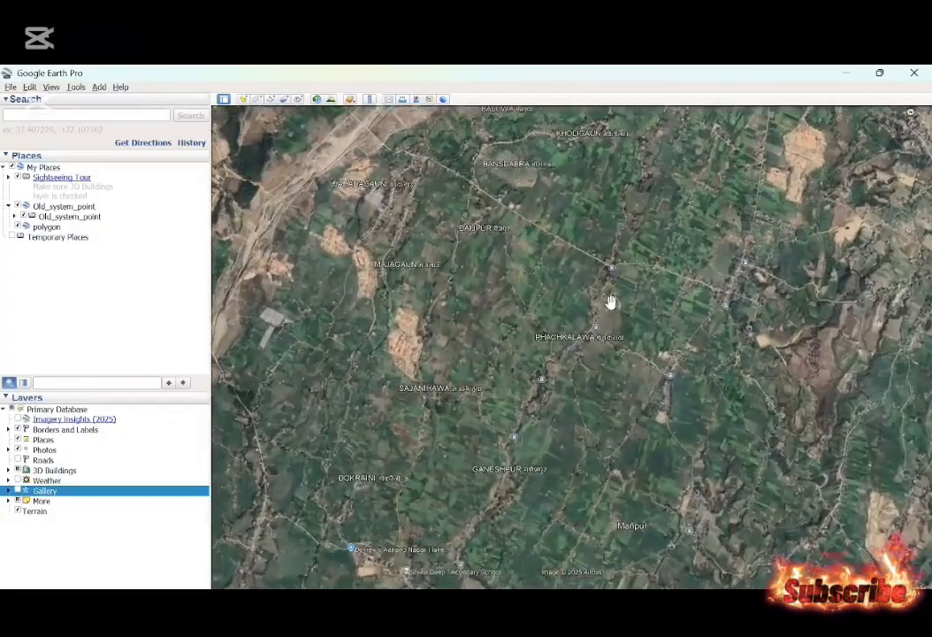
scroll(601, 302, "down", 1)
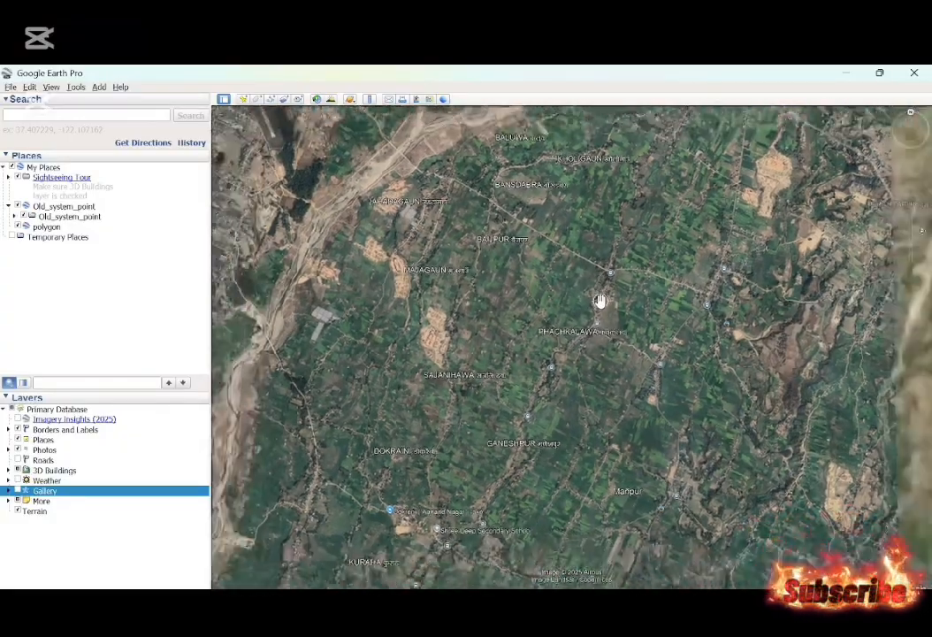
scroll(602, 301, "up", 2)
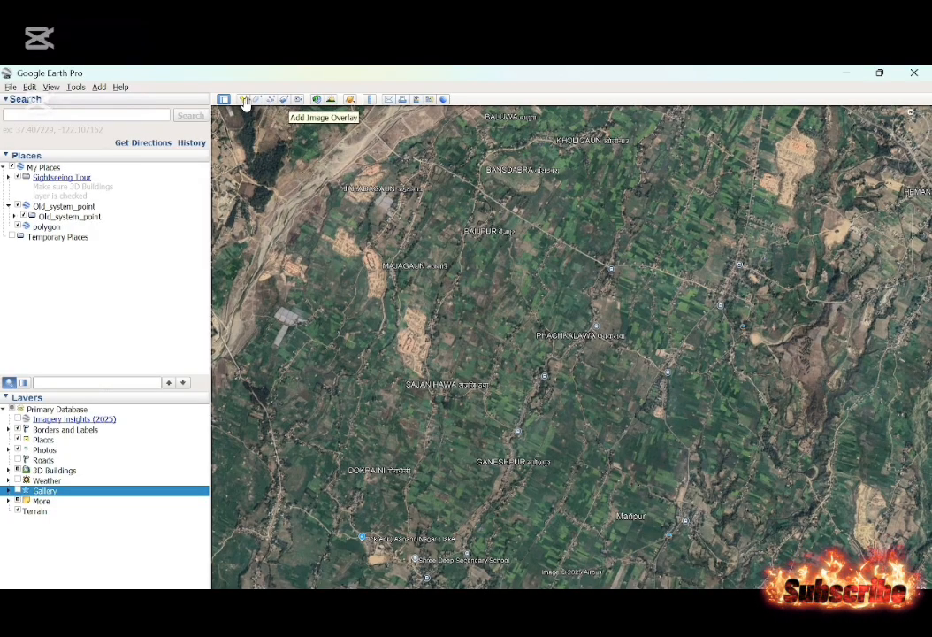
Start a new polygon named "Project area" and set its area style to Outlined.
left_click(257, 99)
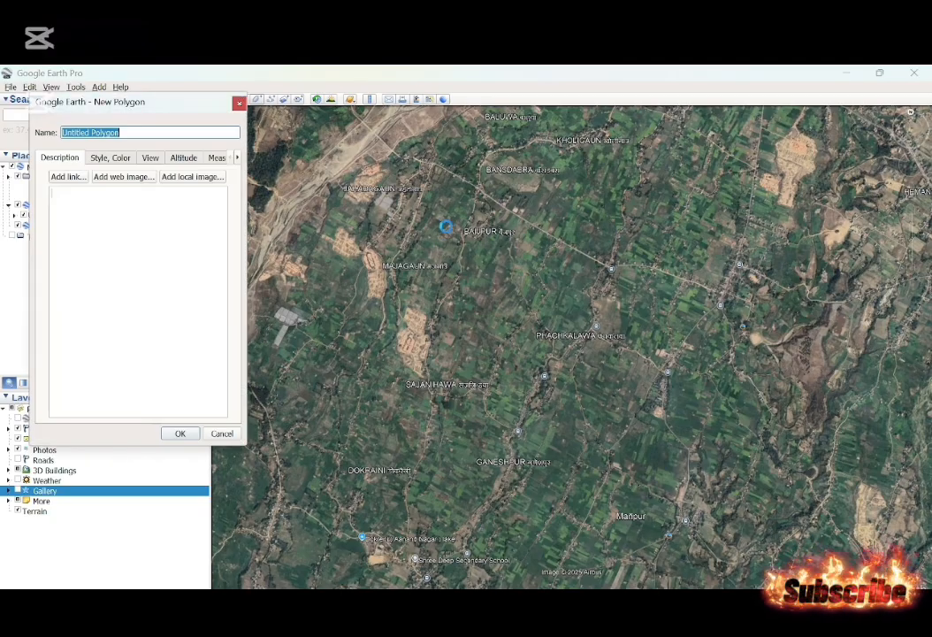
key("BackSpace")
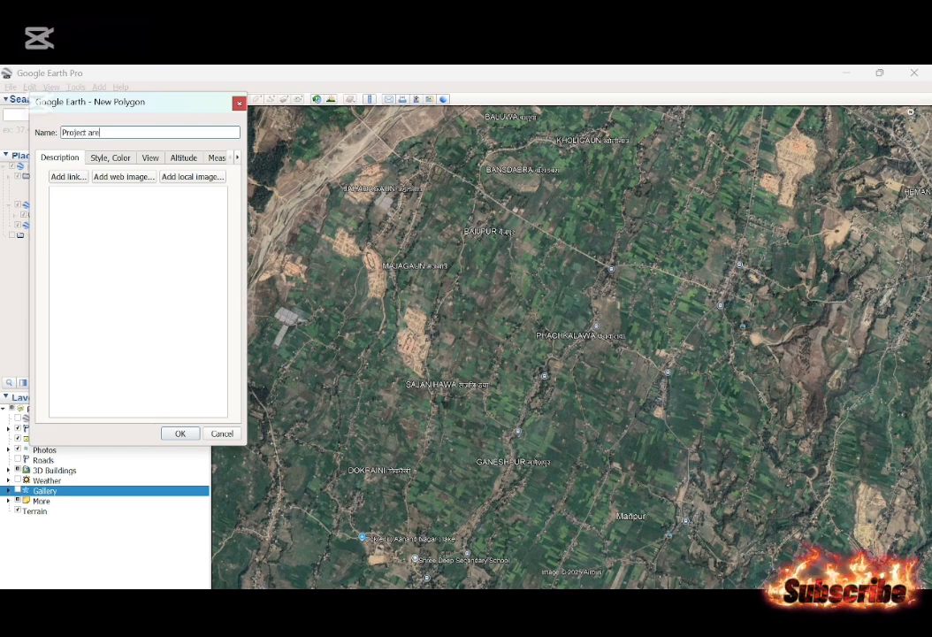
left_click(114, 158)
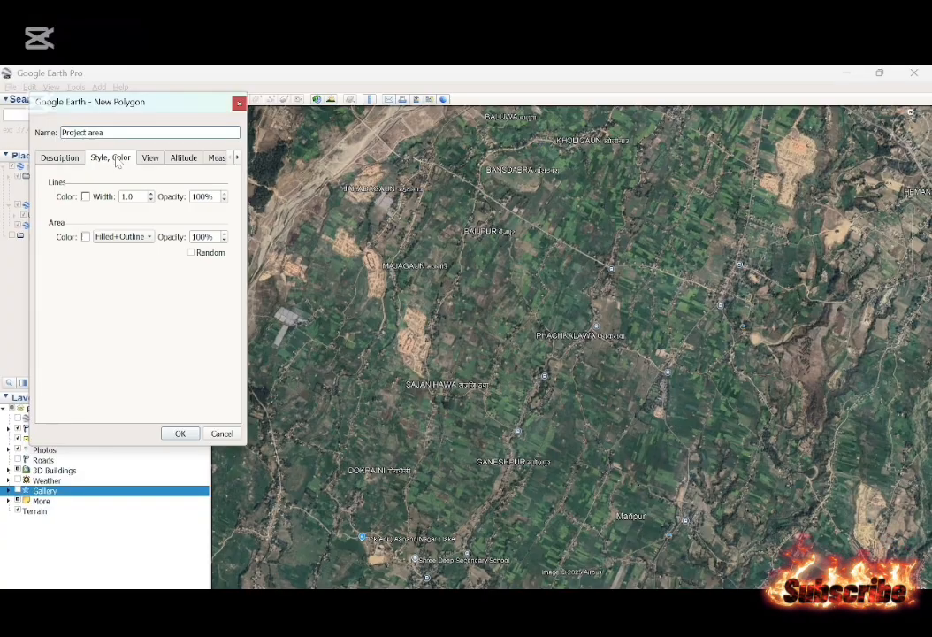
left_click(110, 237)
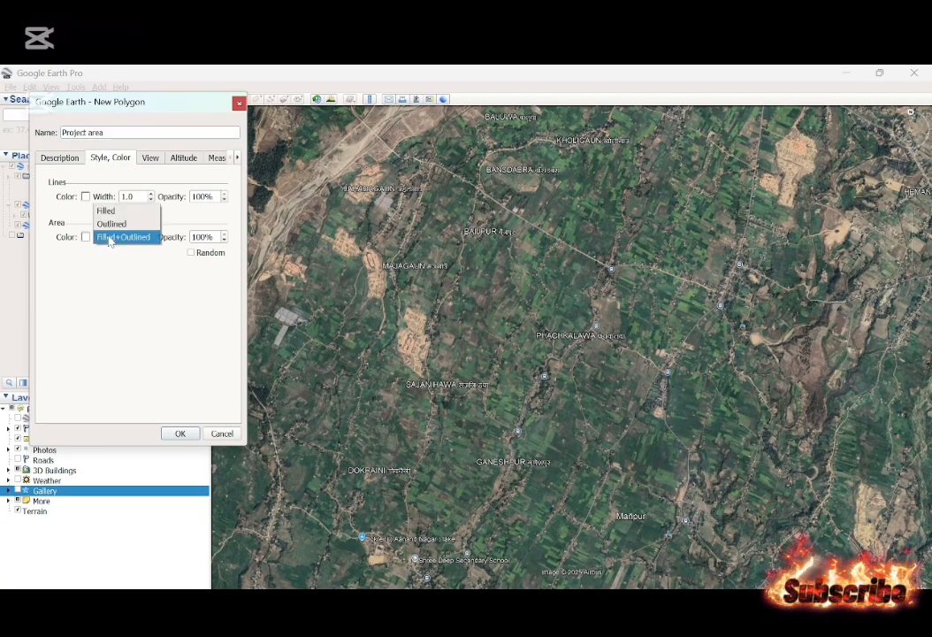
left_click(100, 223)
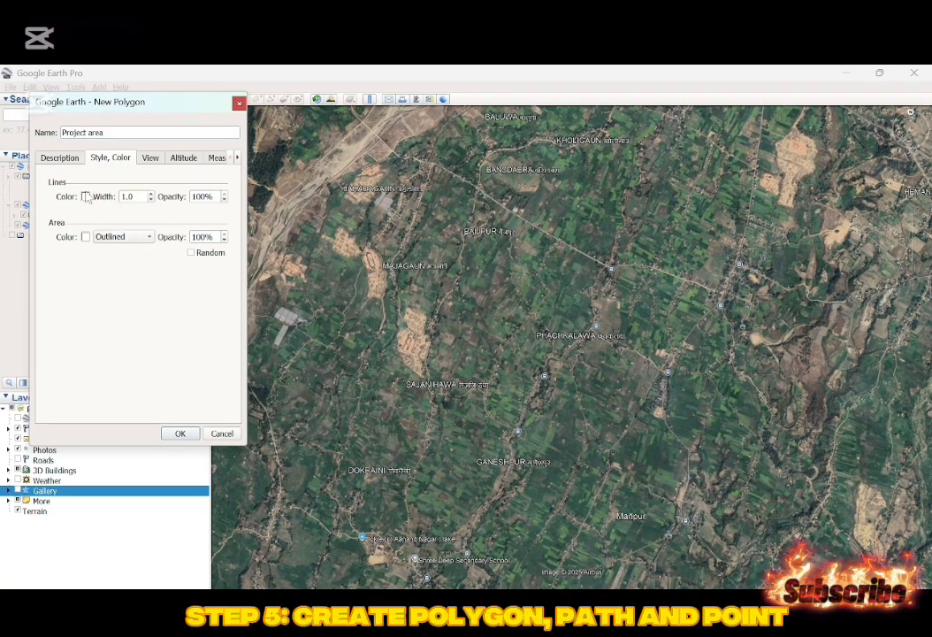
Set the Project area polygon's line color to yellow and its line width to 1.5.
left_click(85, 197)
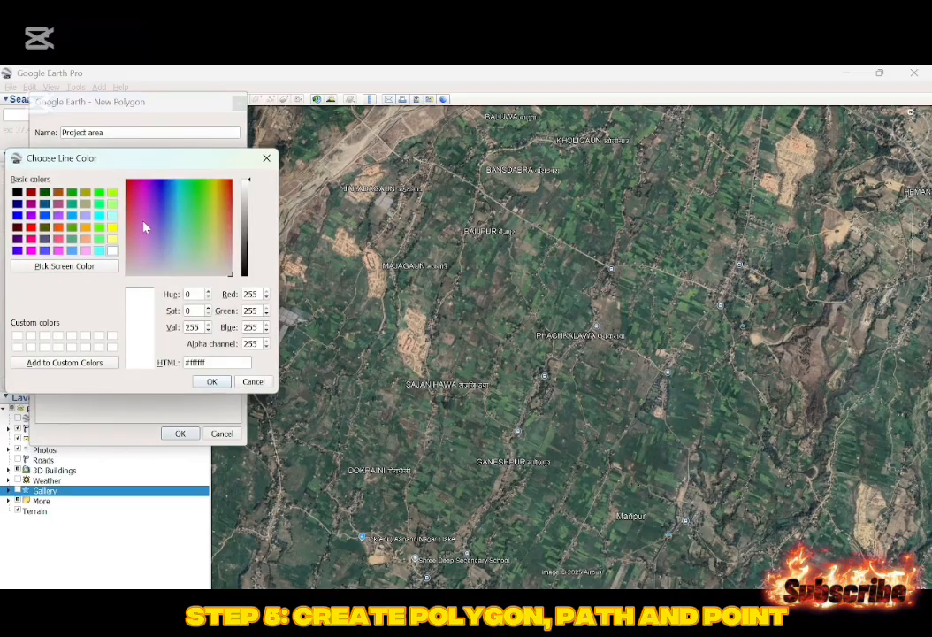
left_click(111, 227)
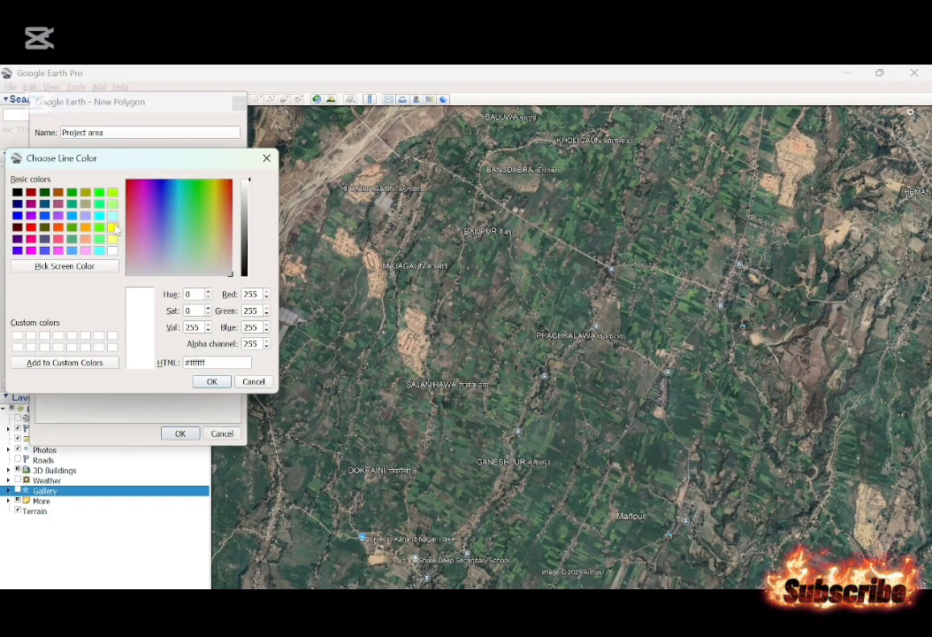
key("Return")
left_click(151, 202)
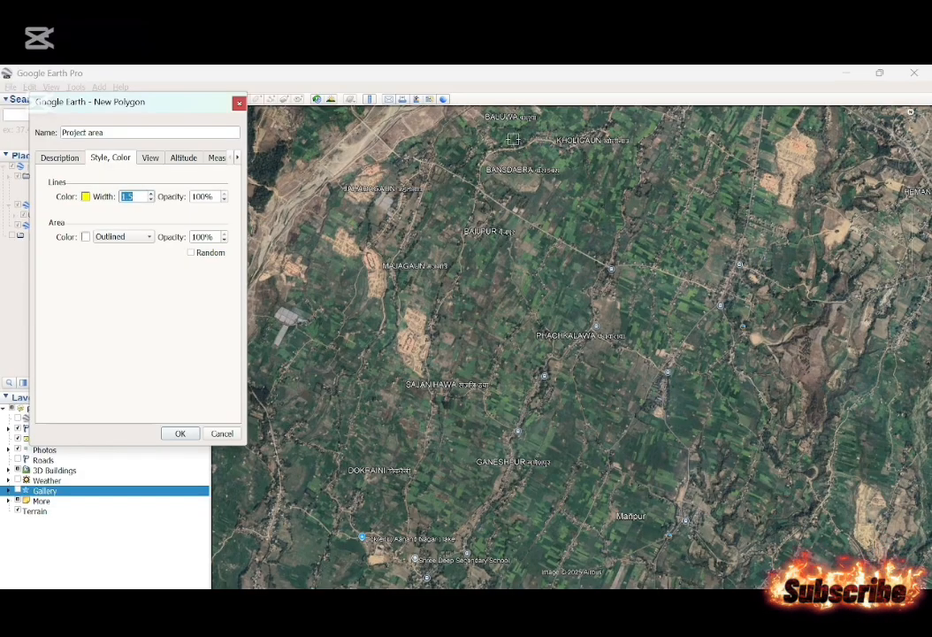
Draw the six-cornered Project area outline across the river around Jahadagaun, reaching Majagaun and Baluwa, and save the polygon.
mouse_move(911, 152)
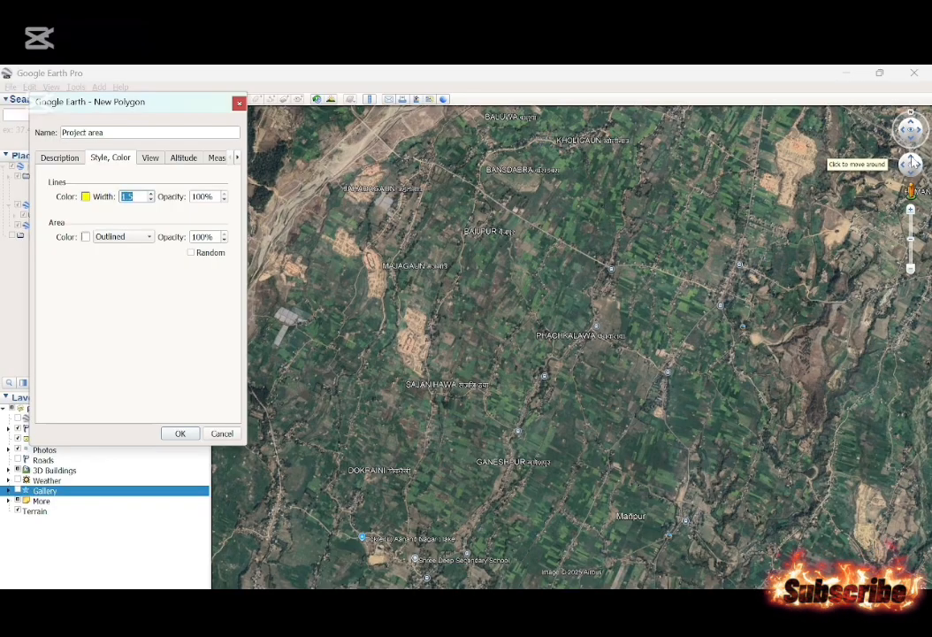
left_click(911, 163)
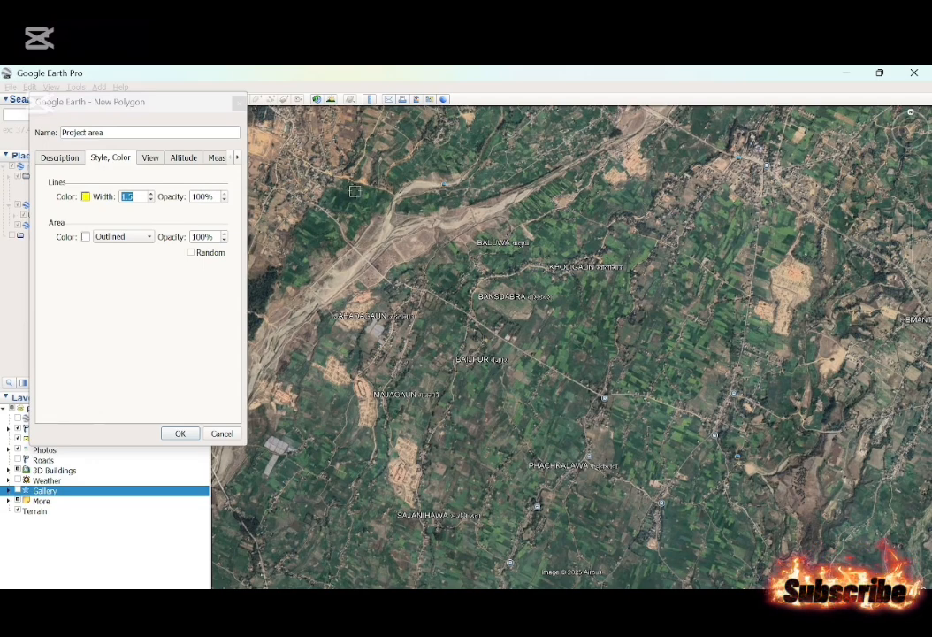
left_click(273, 252)
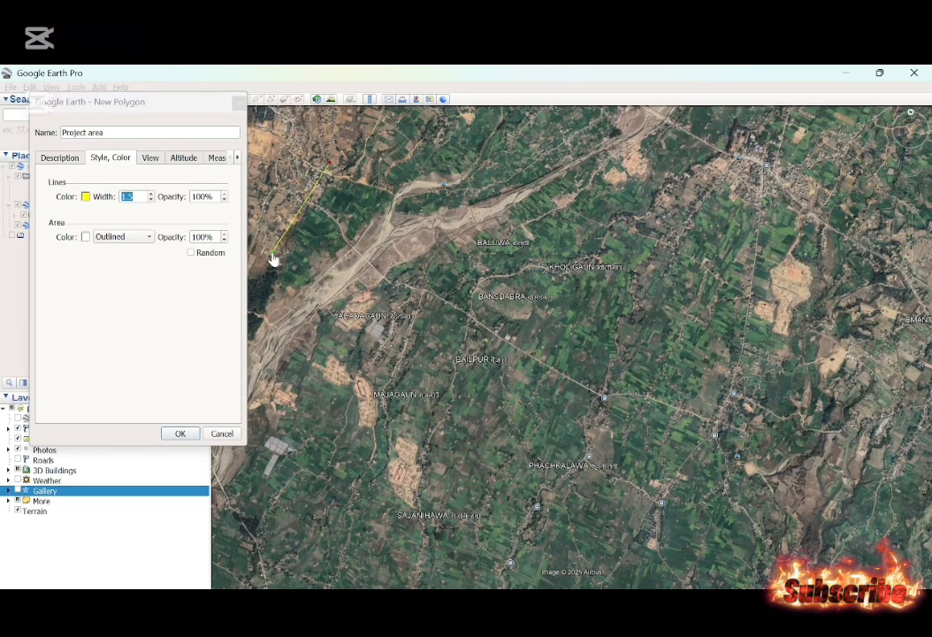
left_click(316, 333)
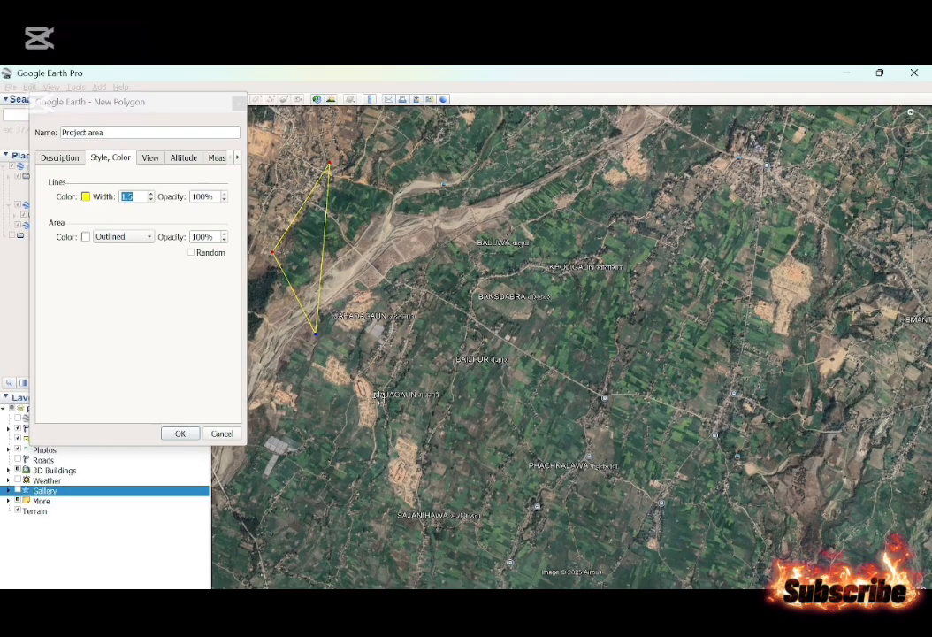
left_click(377, 394)
left_click(437, 349)
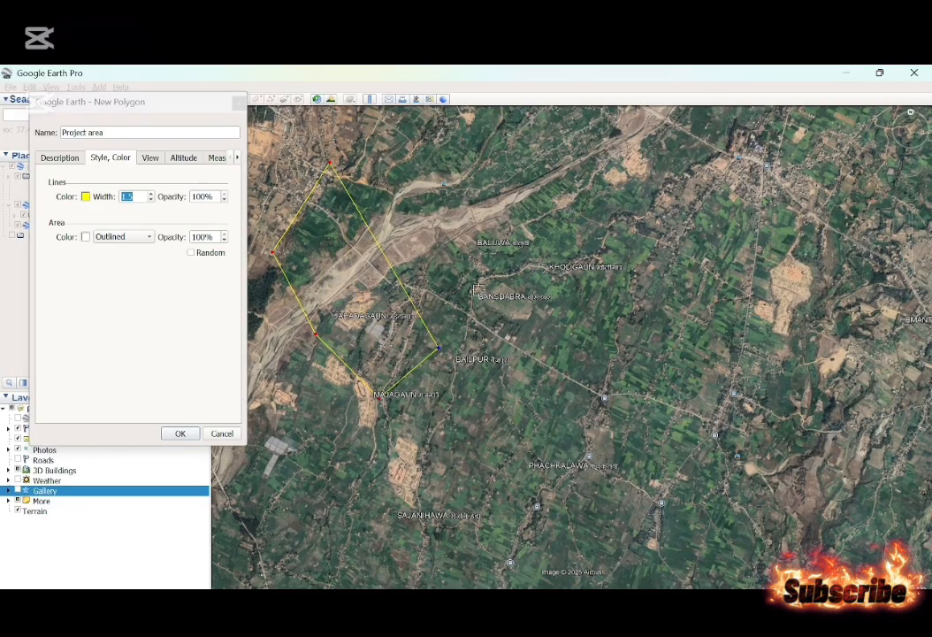
left_click(493, 257)
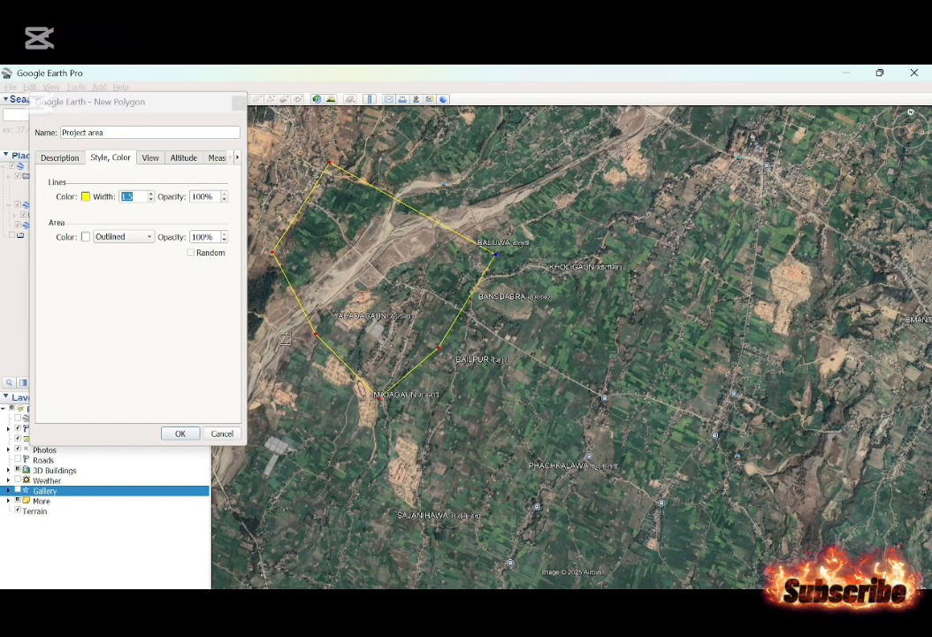
left_click(181, 433)
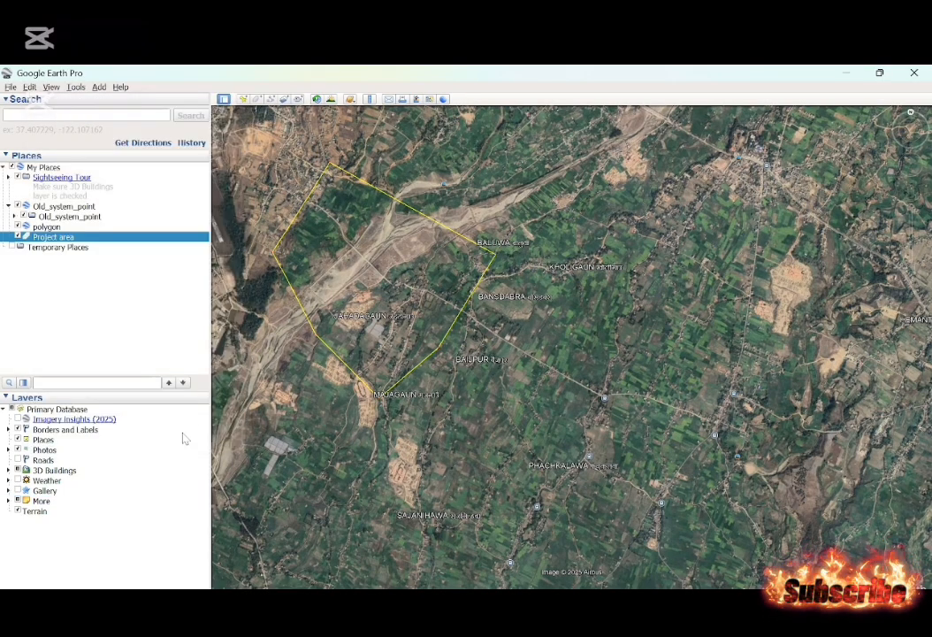
Create a path named "Bridge" with two points, following the road bridge across the river inside the Project area polygon.
right_click(44, 237)
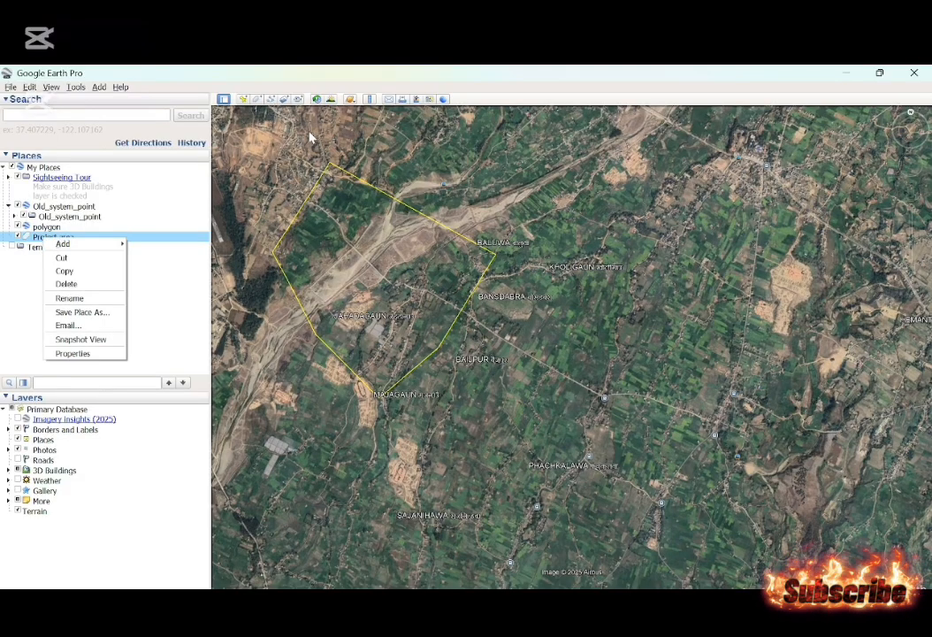
left_click(266, 98)
left_click(269, 100)
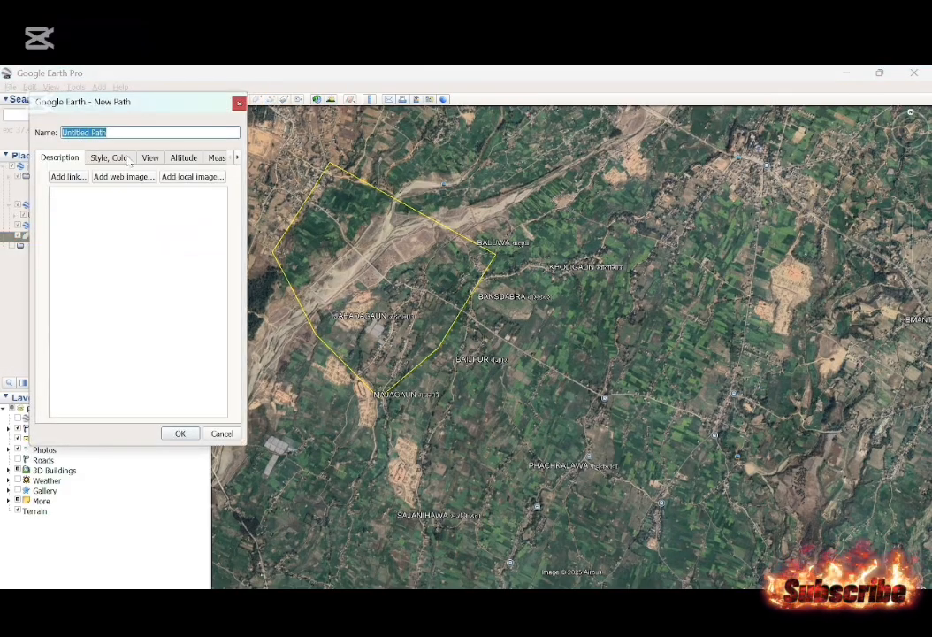
key("BackSpace")
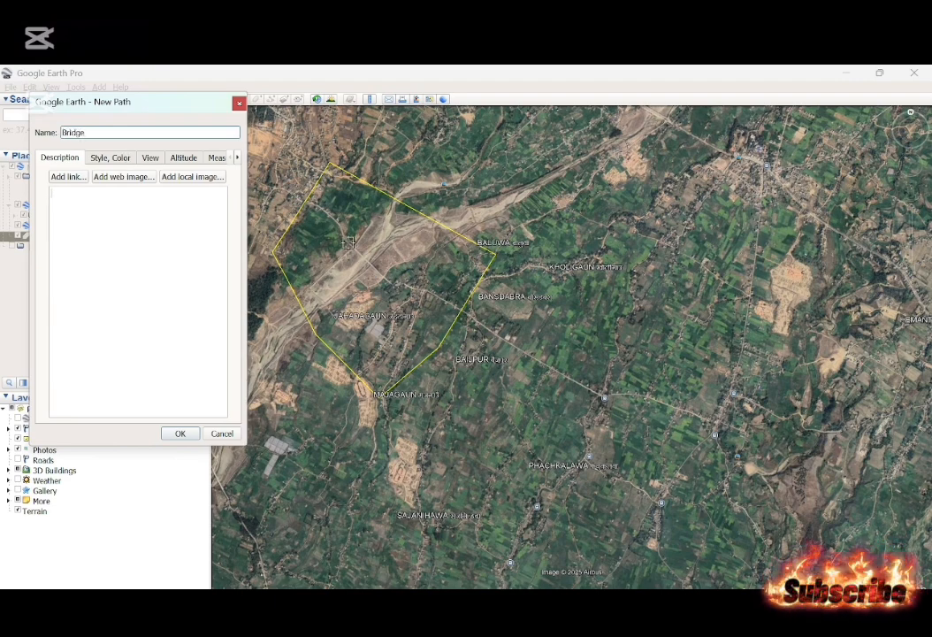
left_click(350, 242)
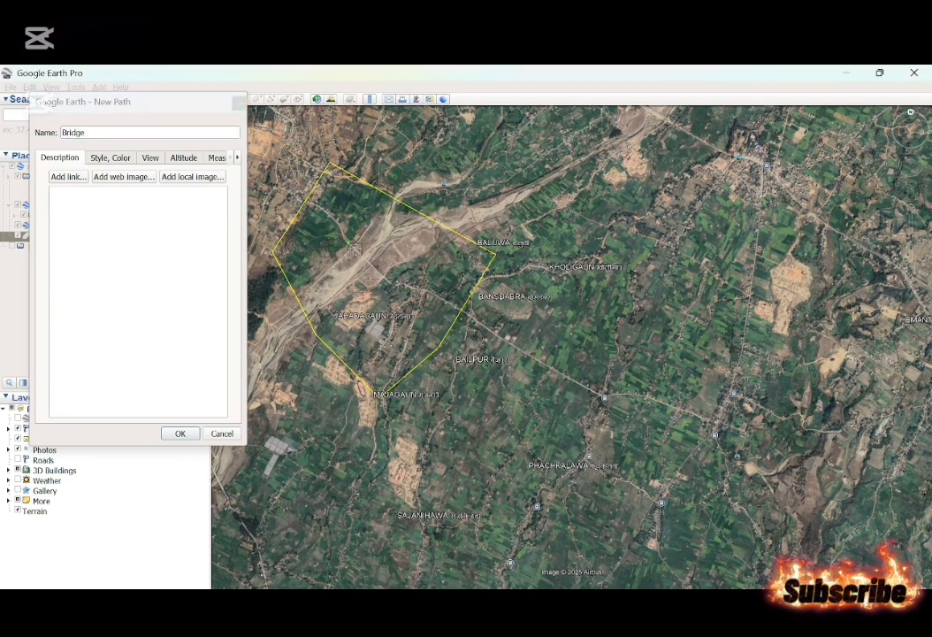
left_click(394, 285)
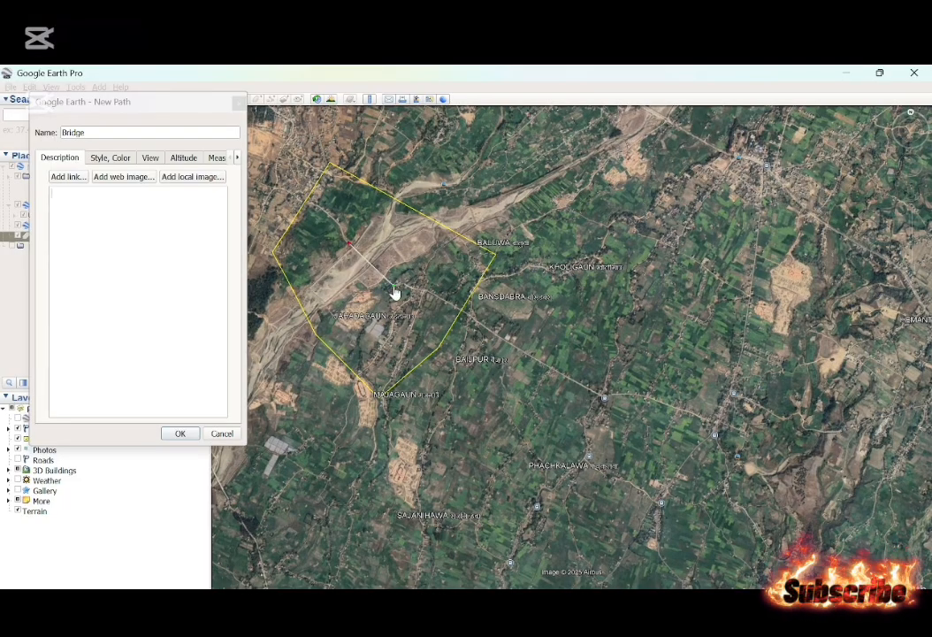
left_click(180, 433)
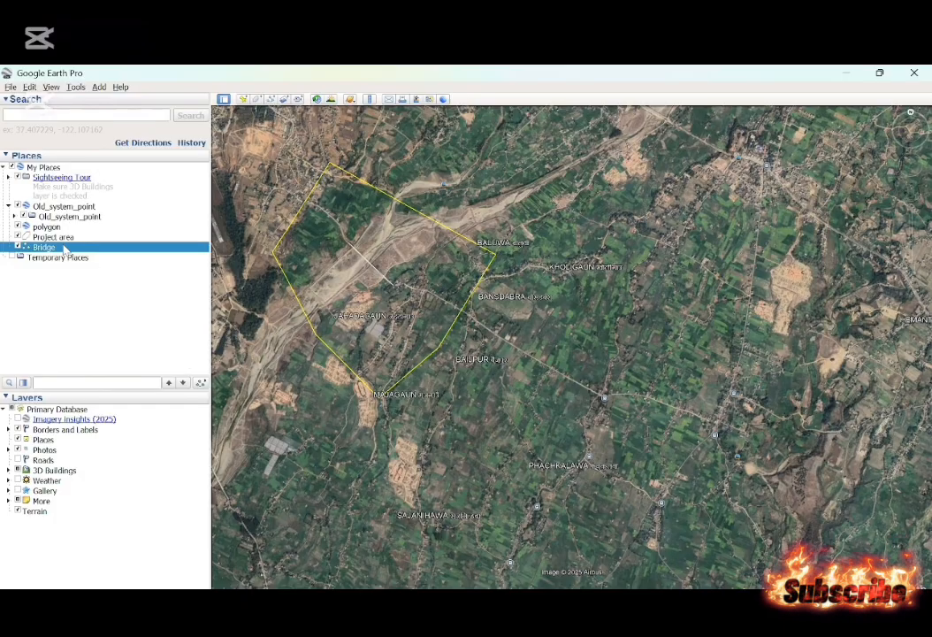
Add a placemark south of the bridge inside the Project area polygon, at about 628577 m E, 3109215 m N.
left_click(243, 99)
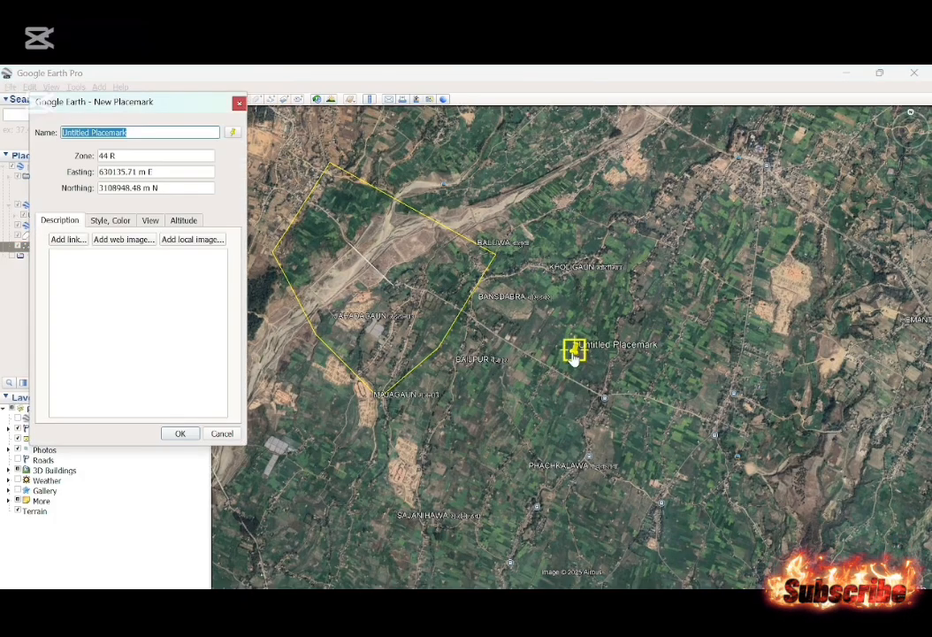
left_click_drag(573, 352, 378, 327)
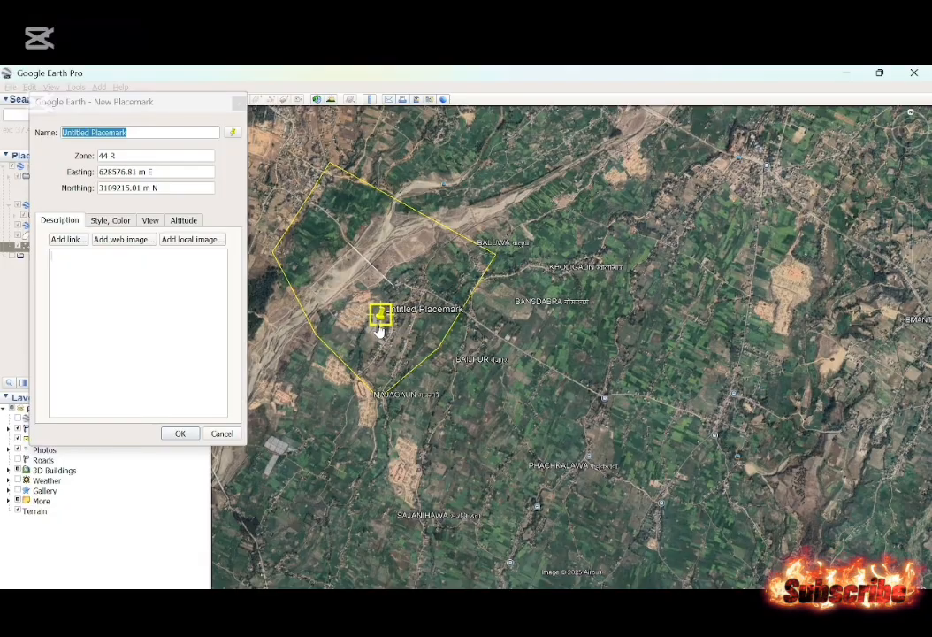
key("Down")
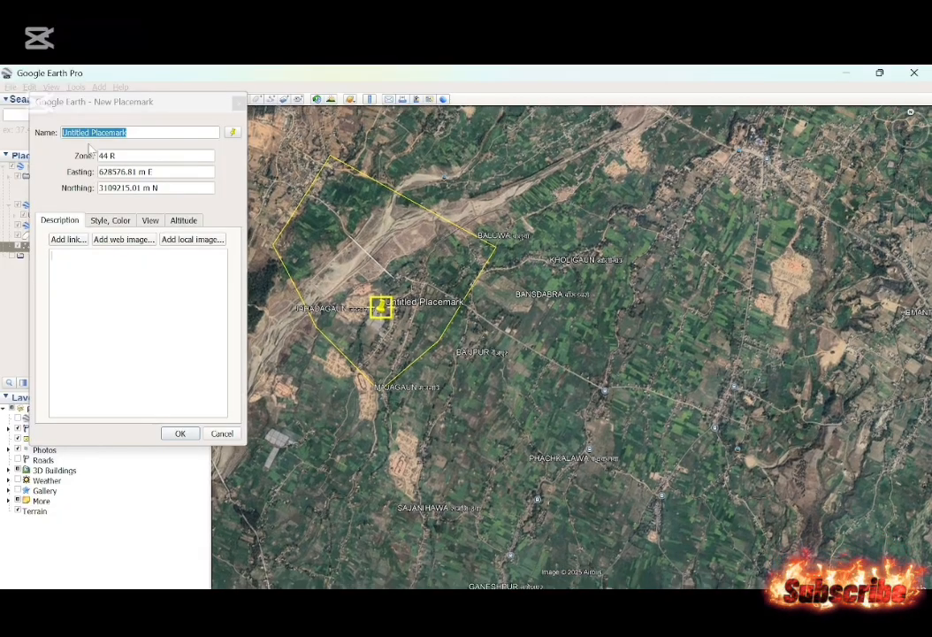
Name the new placemark "Jahadagaun" and save it.
left_click(142, 133)
key("BackSpace")
key("BackSpace")
key("BackSpace")
key("BackSpace")
key("BackSpace")
key("BackSpace")
key("BackSpace")
key("BackSpace")
key("BackSpace")
key("BackSpace")
key("BackSpace")
key("BackSpace")
key("BackSpace")
key("BackSpace")
key("BackSpace")
key("BackSpace")
key("BackSpace")
key("BackSpace")
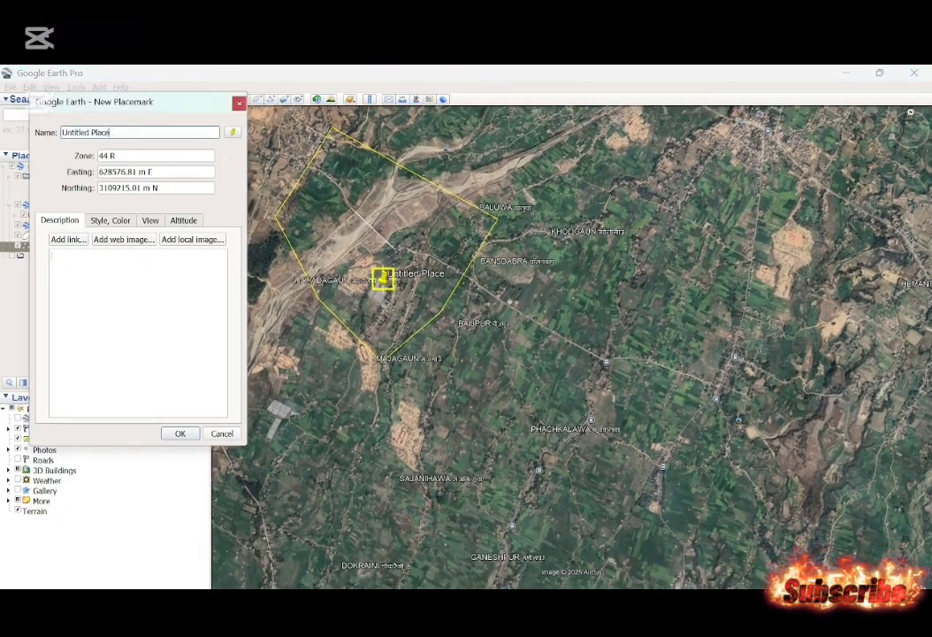
type("Jaha")
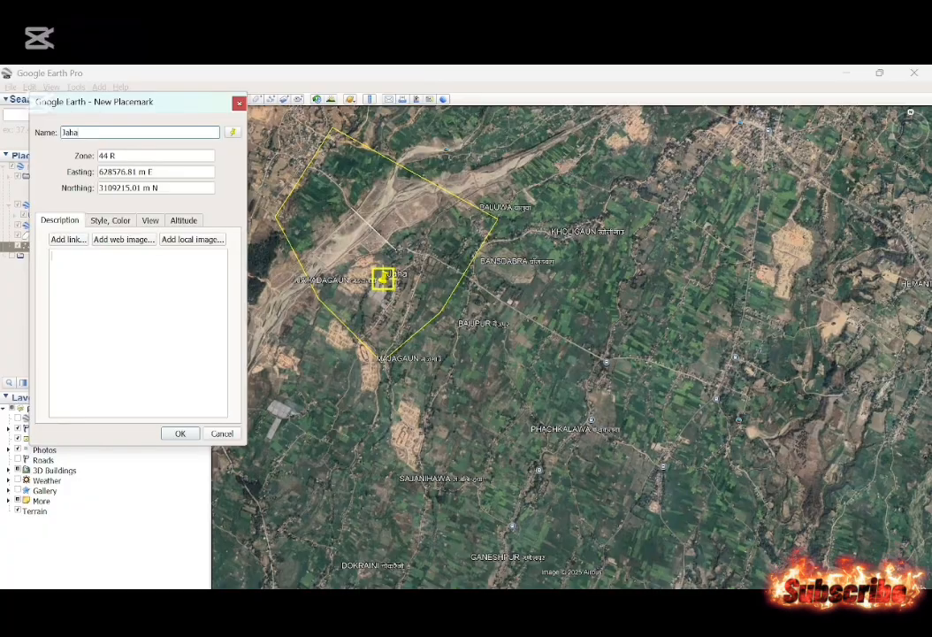
type("dagaun")
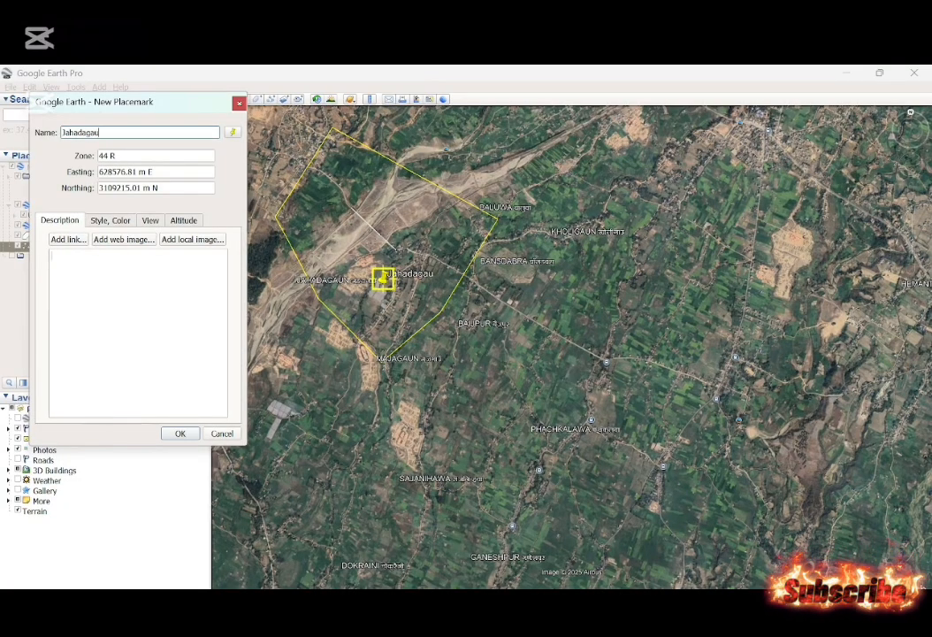
left_click(192, 435)
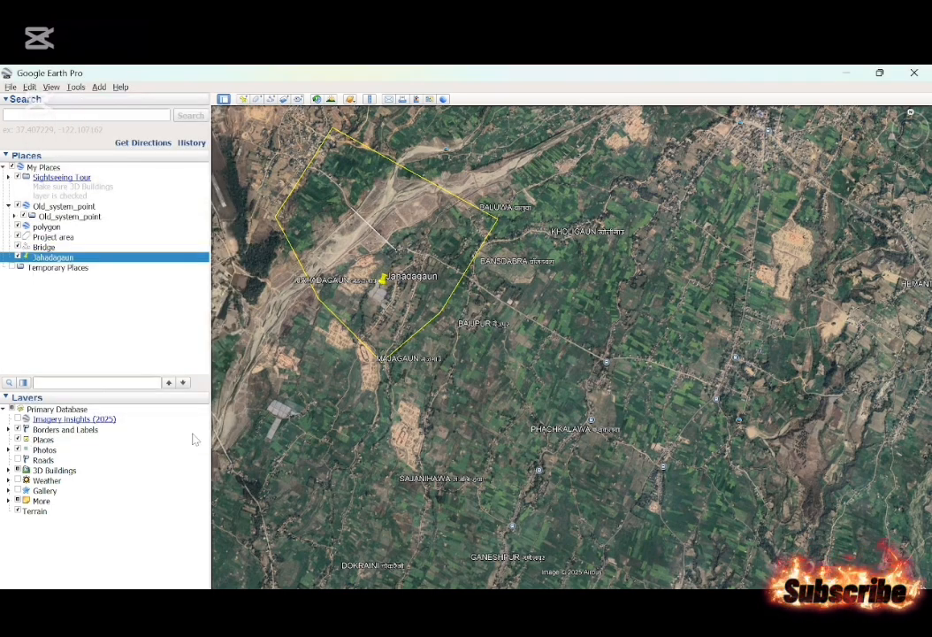
Save the Project area polygon as a KMZ file named "Project area" in the Google earth pro folder.
left_click(51, 237)
right_click(51, 237)
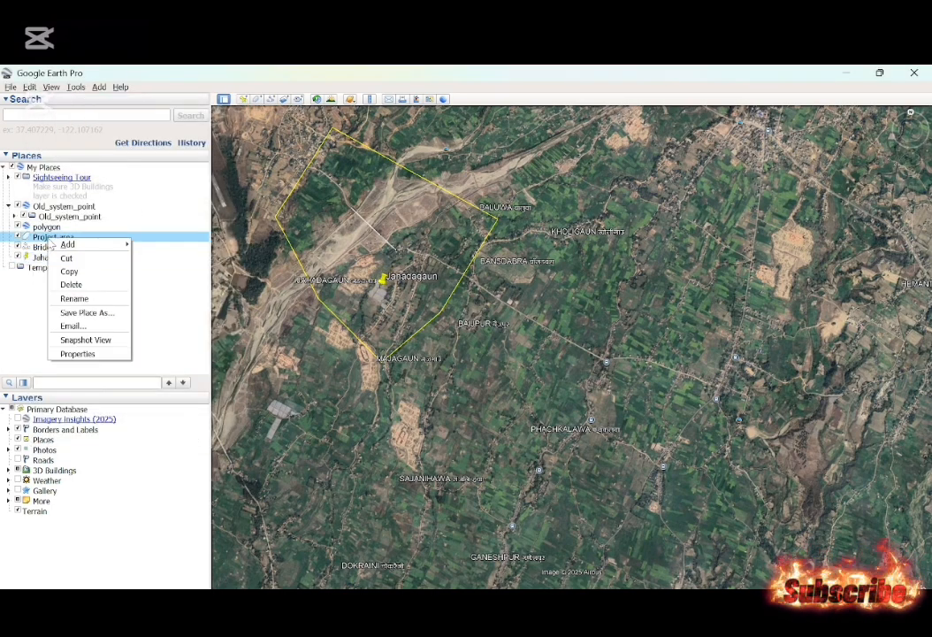
left_click(80, 313)
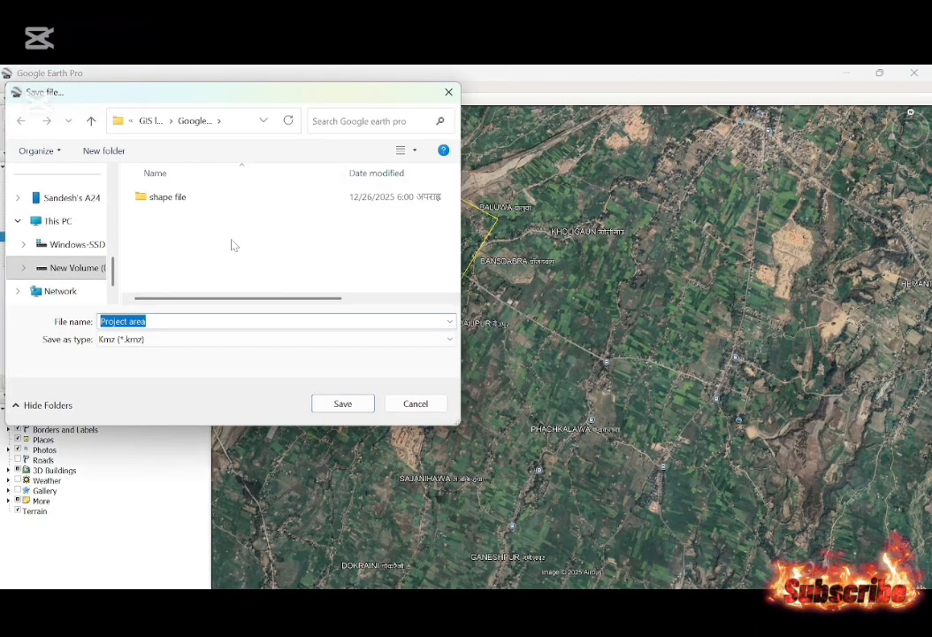
double_click(187, 196)
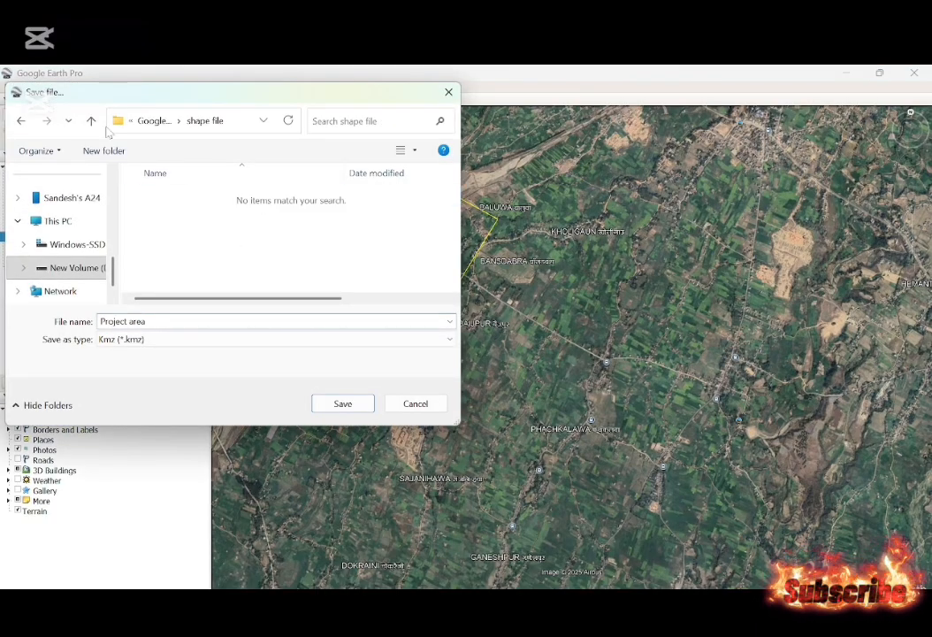
left_click(92, 124)
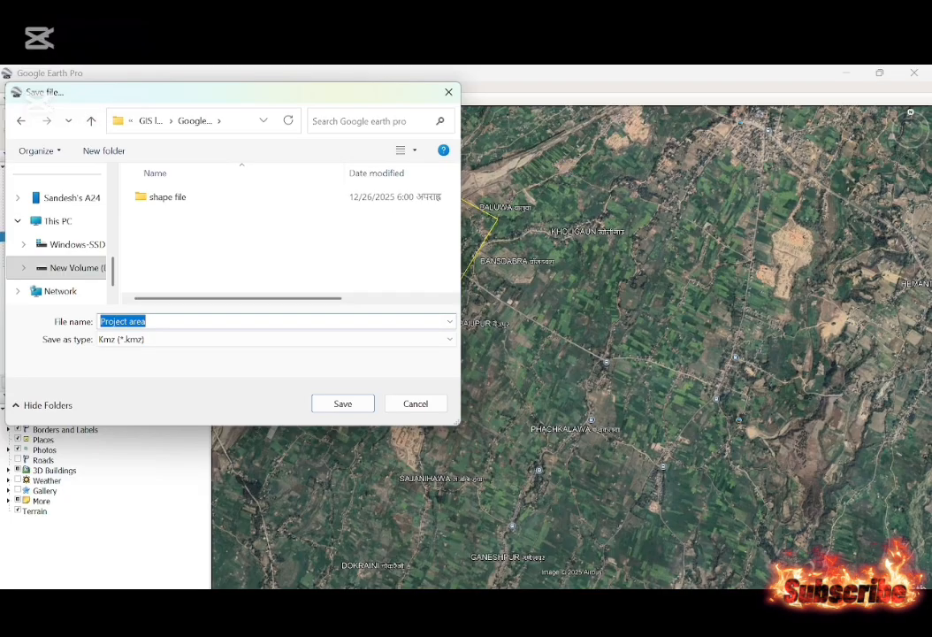
left_click(131, 340)
left_click(194, 348)
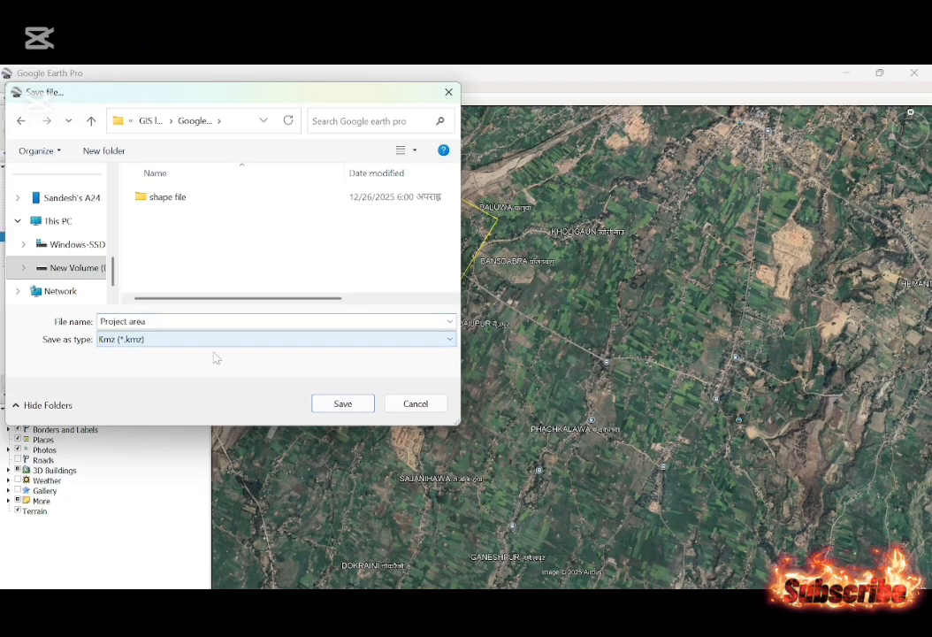
left_click(342, 404)
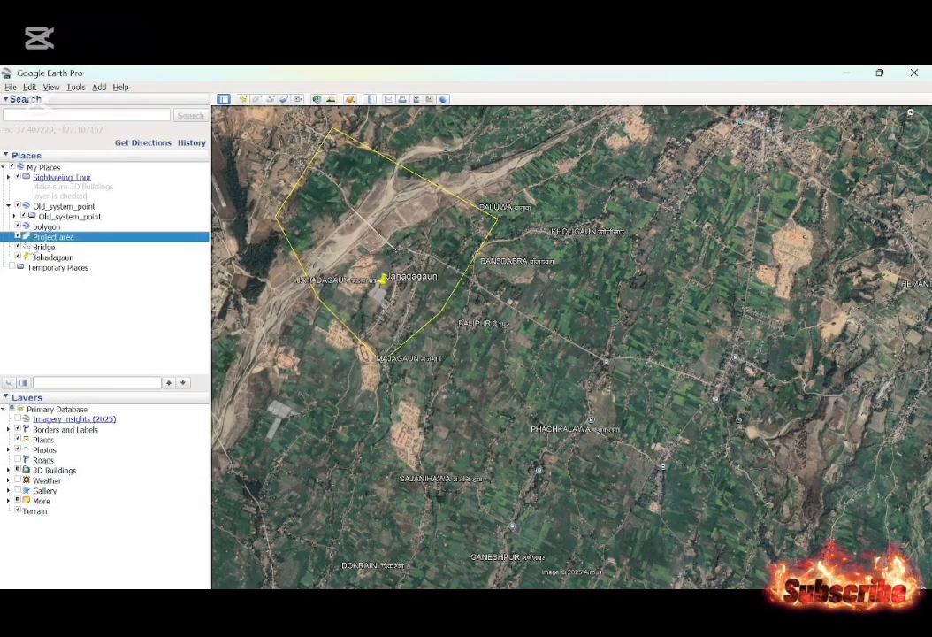
Save the Bridge path as a KMZ file named "Bridge" in the Google earth pro folder.
left_click(42, 246)
right_click(40, 246)
left_click(93, 319)
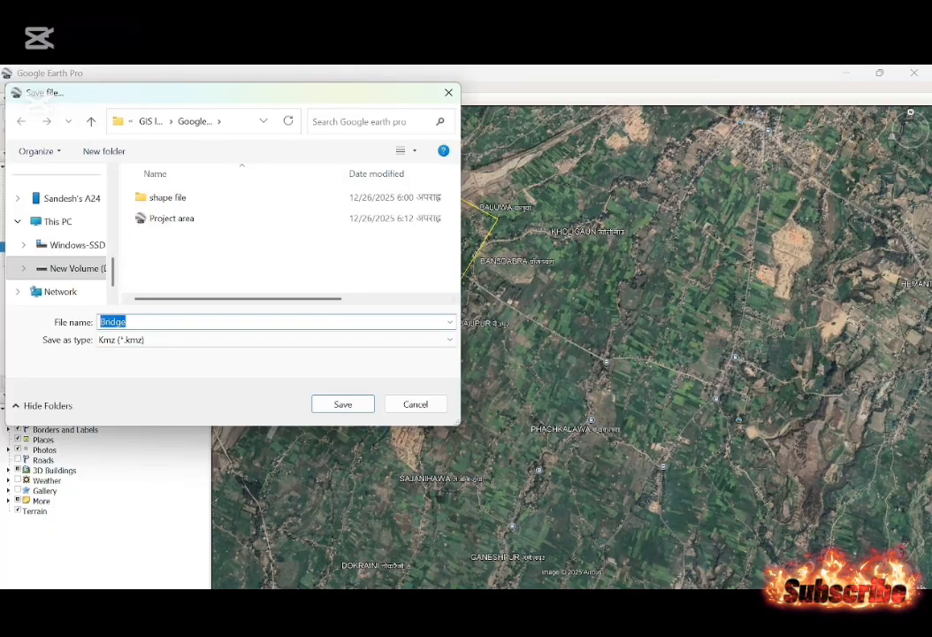
left_click(340, 405)
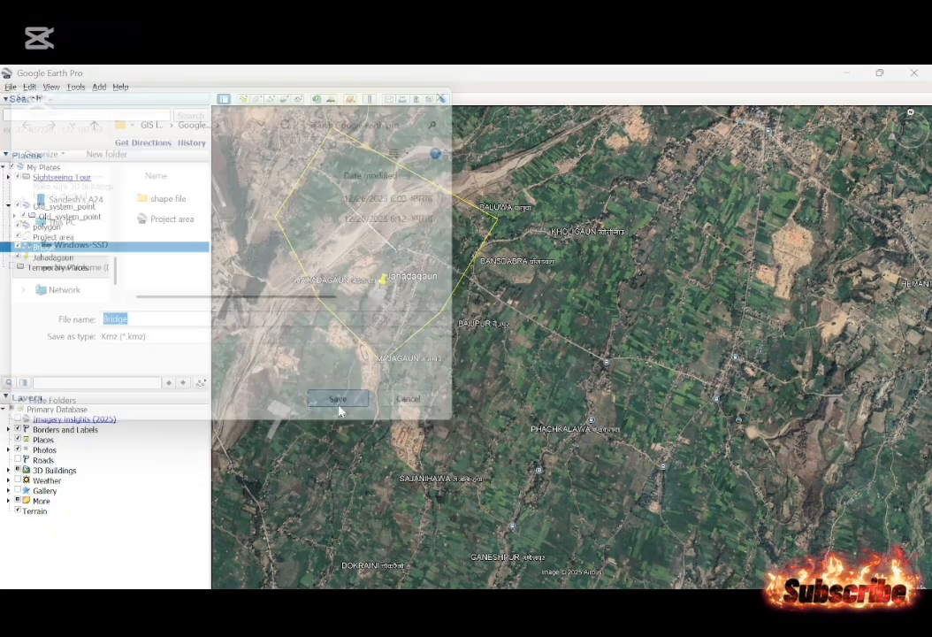
Save the Jahadagaun placemark as a KMZ file named "Jahadagaun" in the Google earth pro folder.
left_click(53, 257)
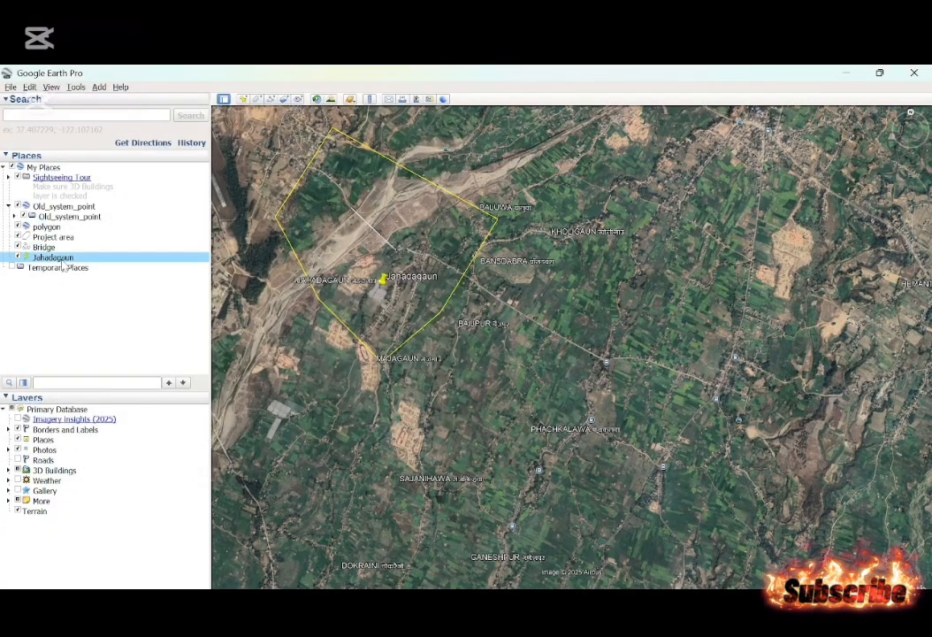
right_click(62, 259)
left_click(112, 337)
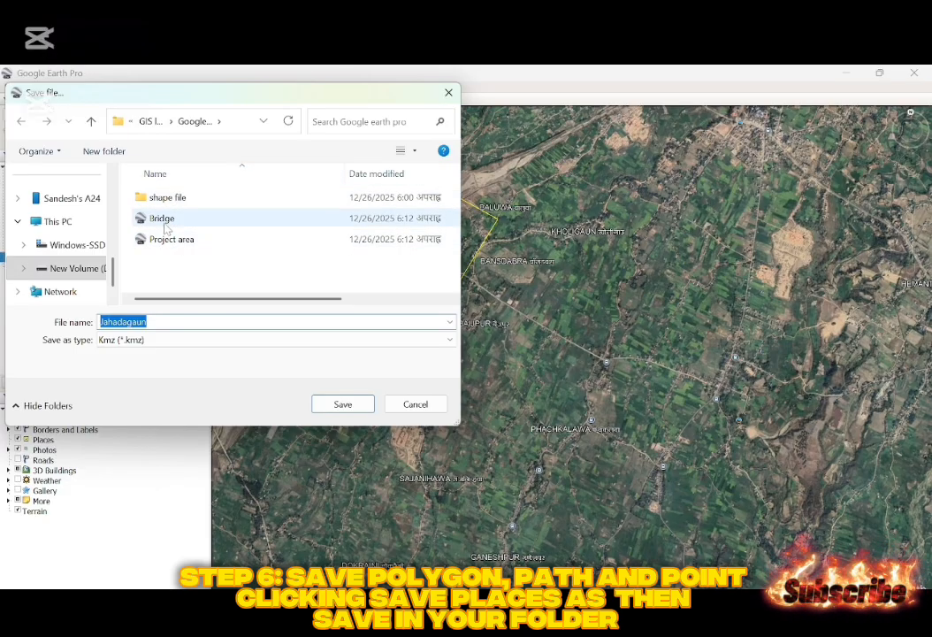
left_click(343, 403)
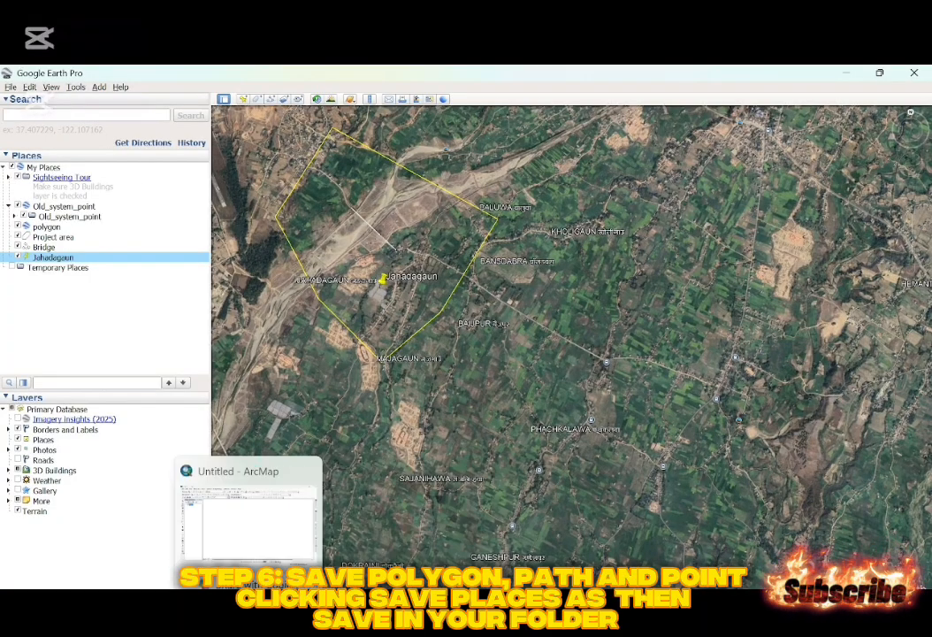
Switch to the untitled ArcMap document and search the tools for "kml to layer".
left_click(248, 608)
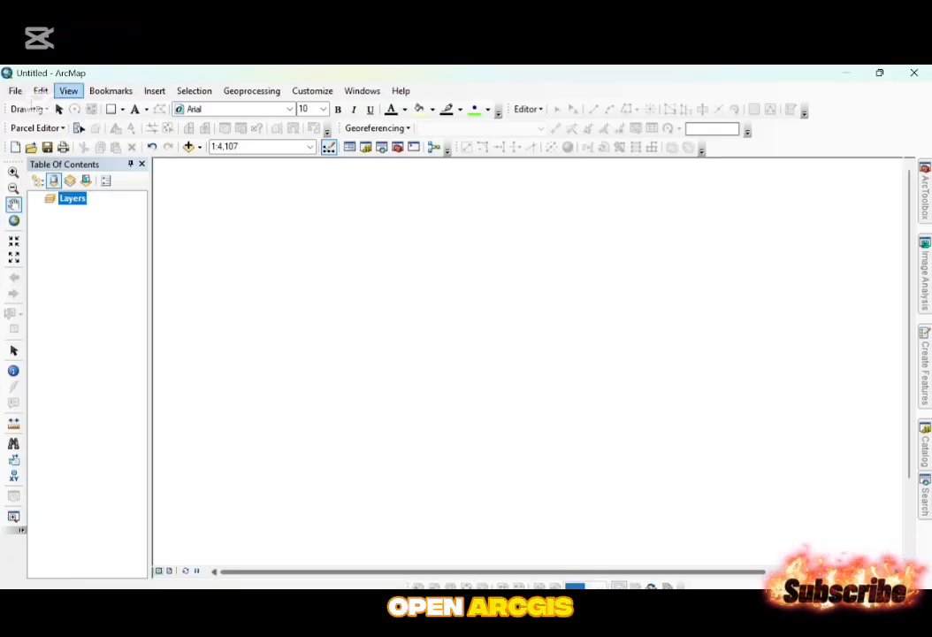
left_click(15, 90)
mouse_move(41, 90)
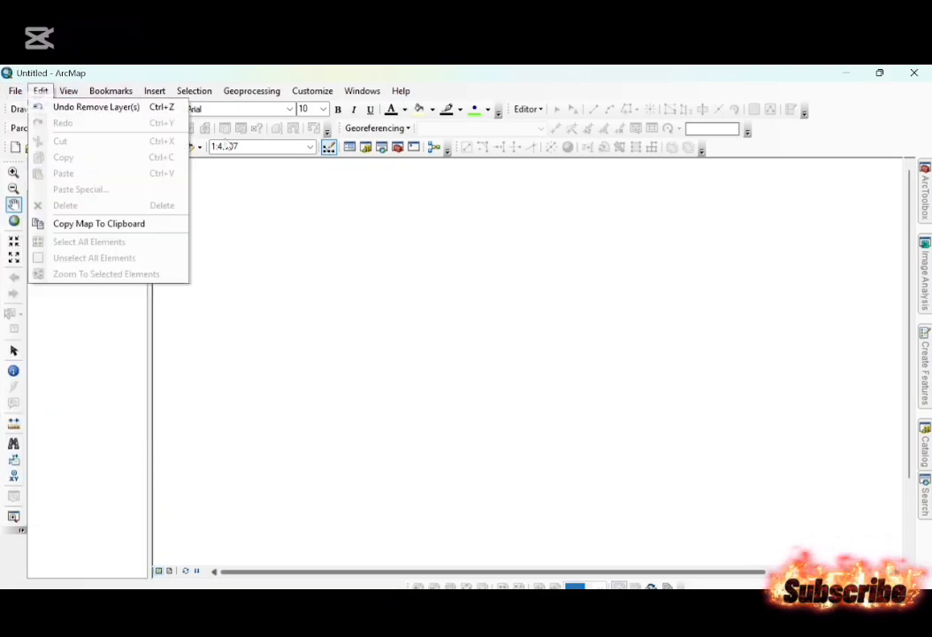
left_click(663, 275)
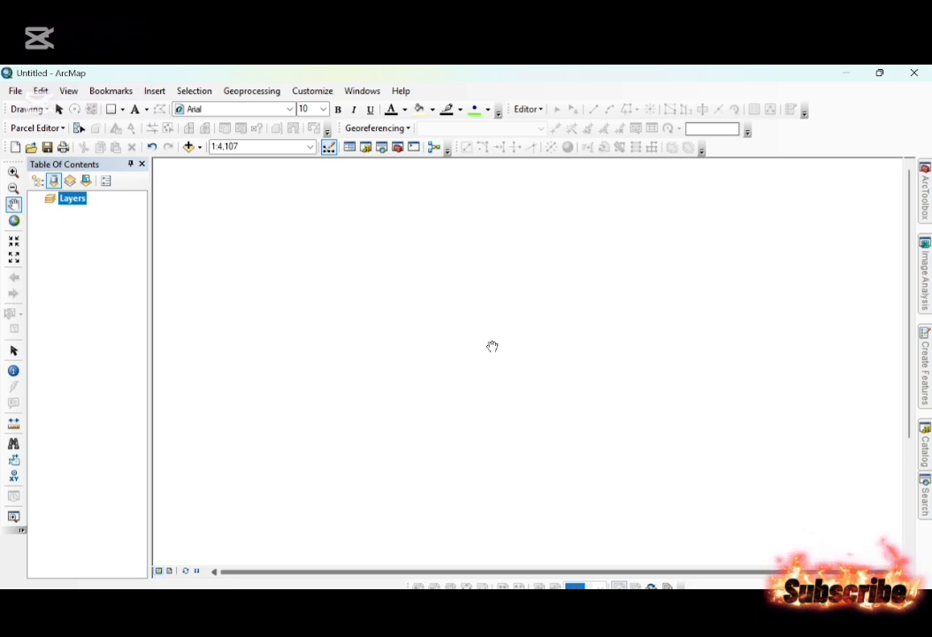
key("ctrl+f")
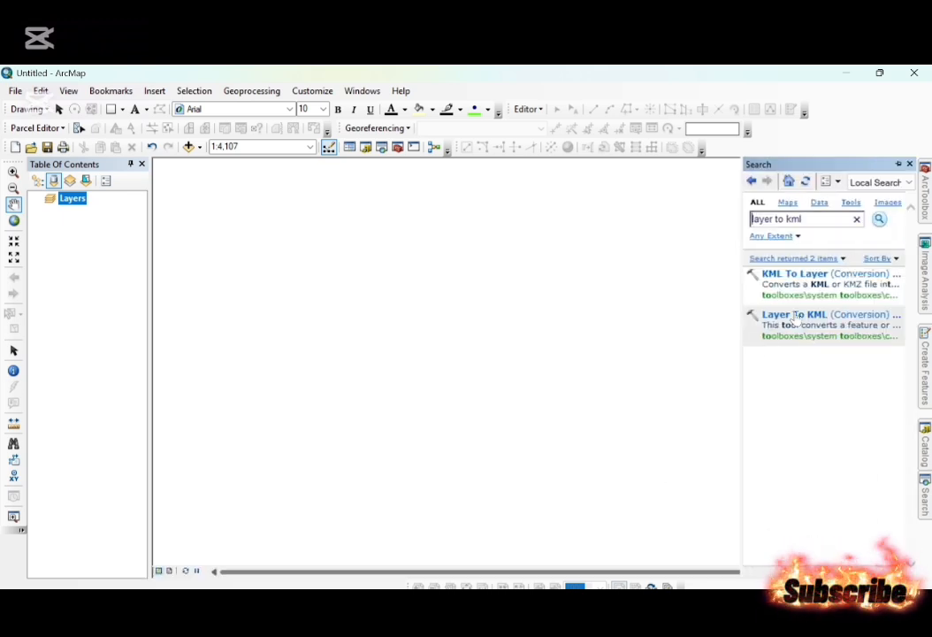
key("ctrl+a")
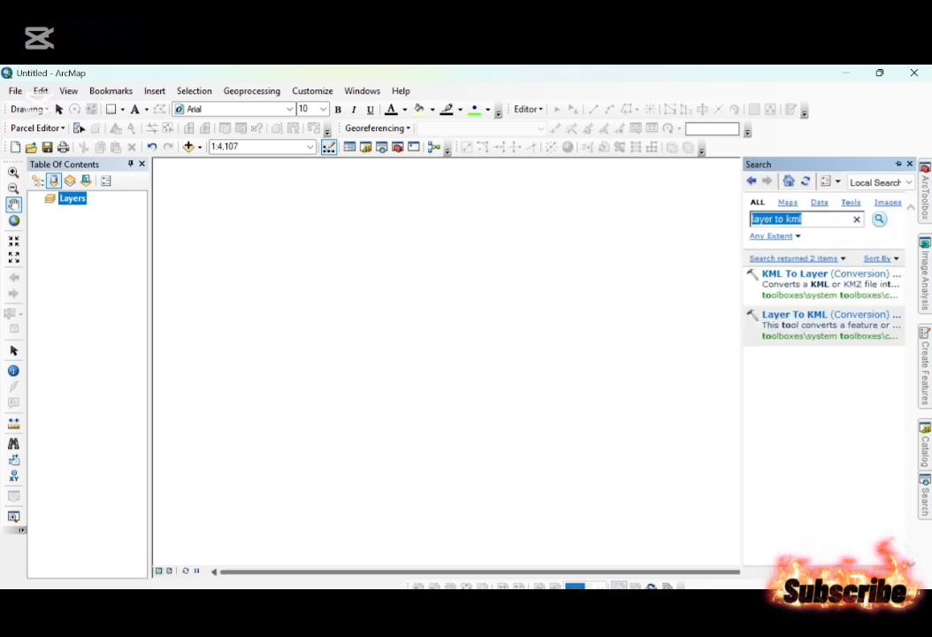
key("BackSpace")
type("kml to layer")
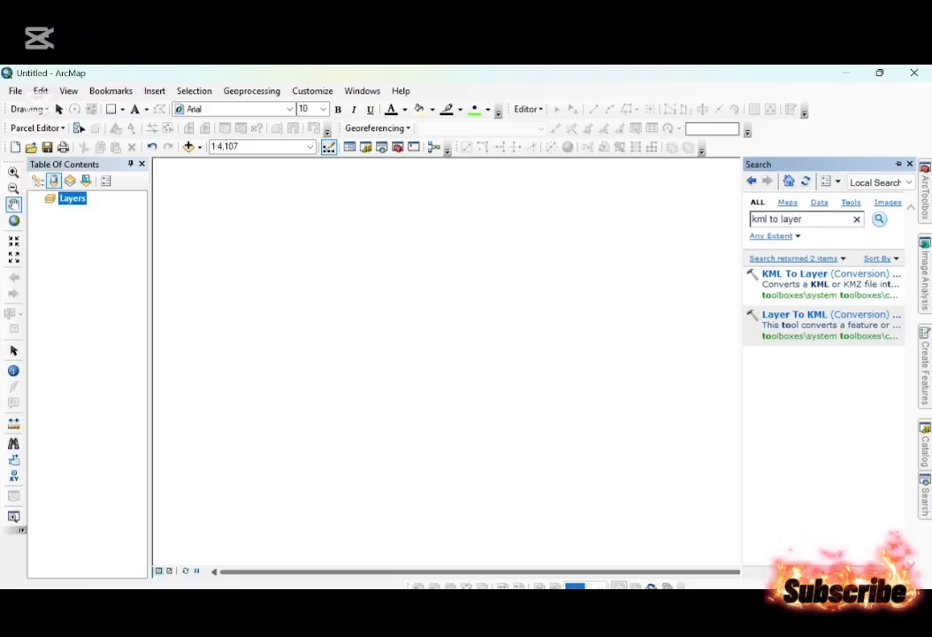
Review steps 4 to 6 in the notes file "work in google earth pro.txt", highlighting each line, and return to ArcMap.
key("alt+Tab")
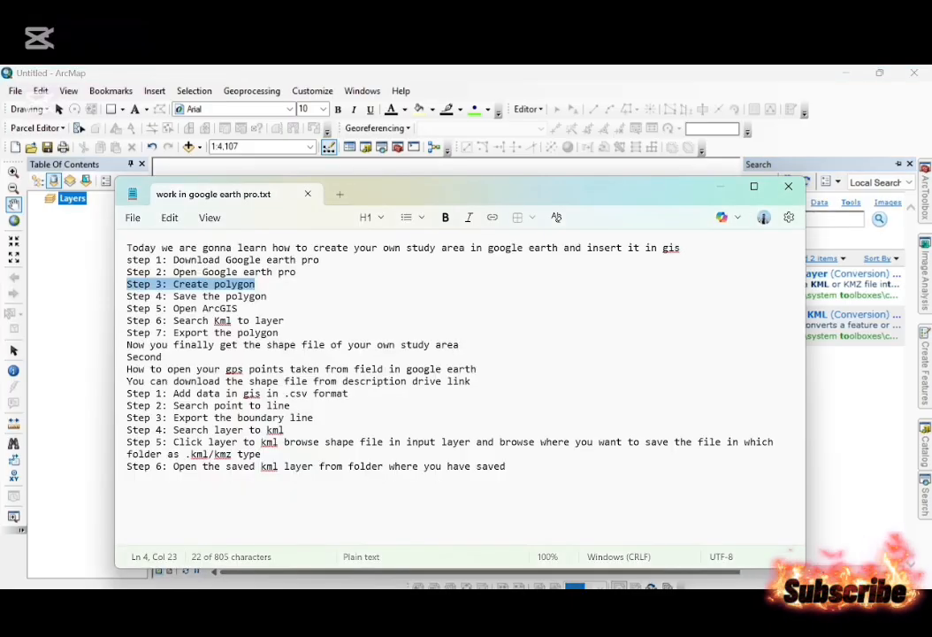
left_click(268, 297)
key("shift+Home")
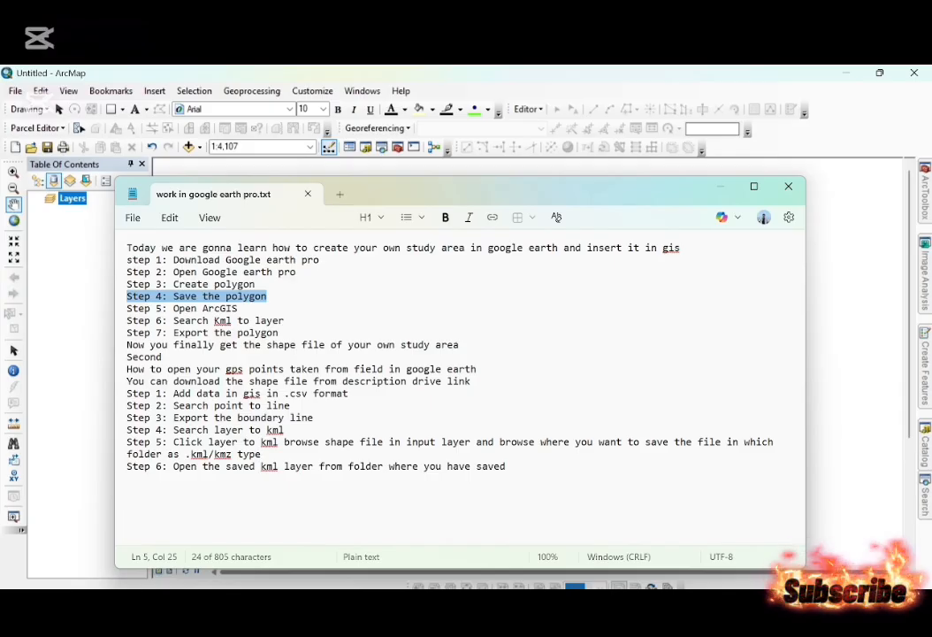
left_click(250, 321)
left_click_drag(237, 309, 117, 320)
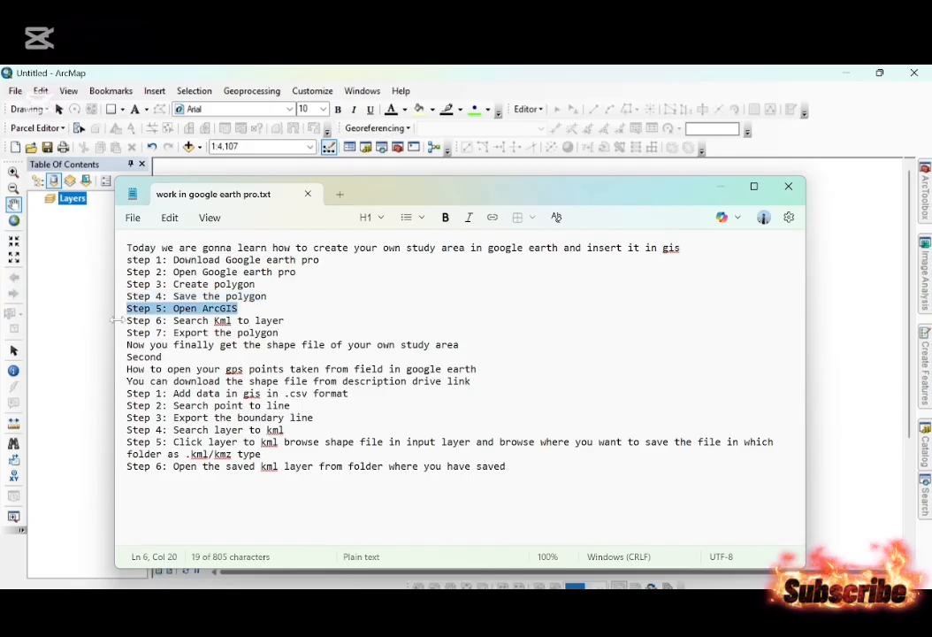
left_click_drag(285, 321, 126, 321)
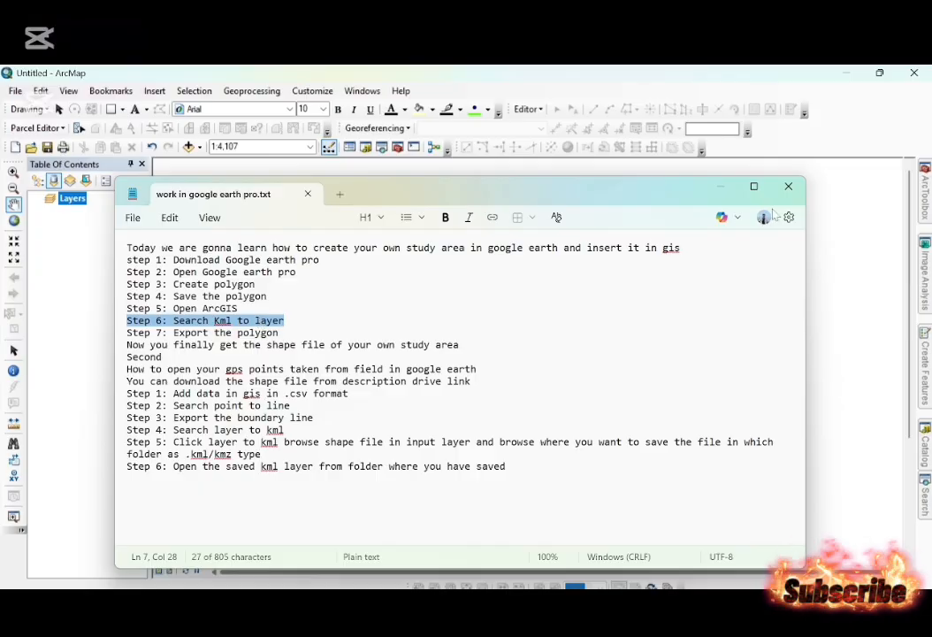
left_click(731, 73)
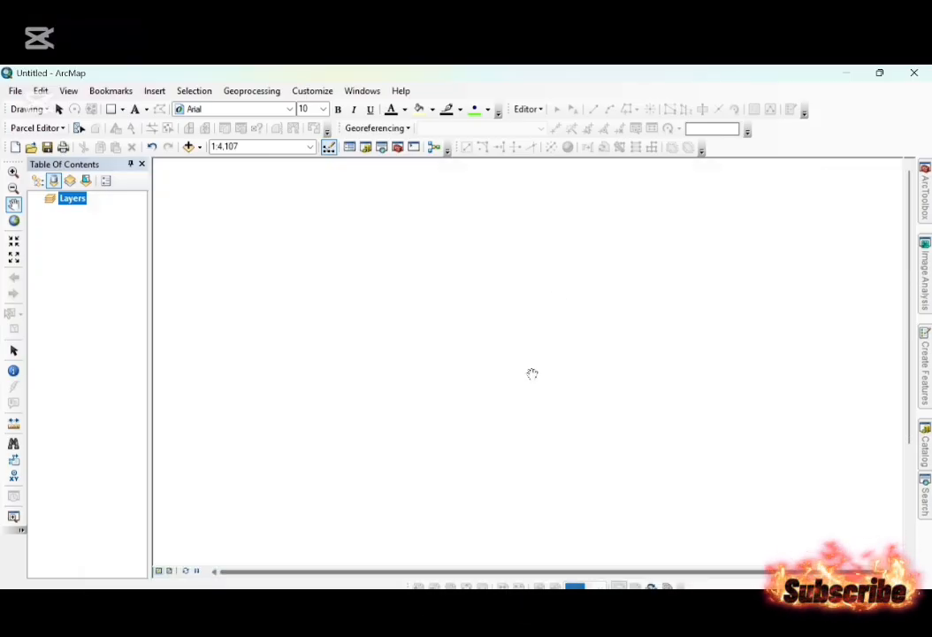
Convert Project area.kmz from D:\GIS learn\Google earth pro with the KML To Layer tool, keeping the default output location and data name.
key("ctrl+f")
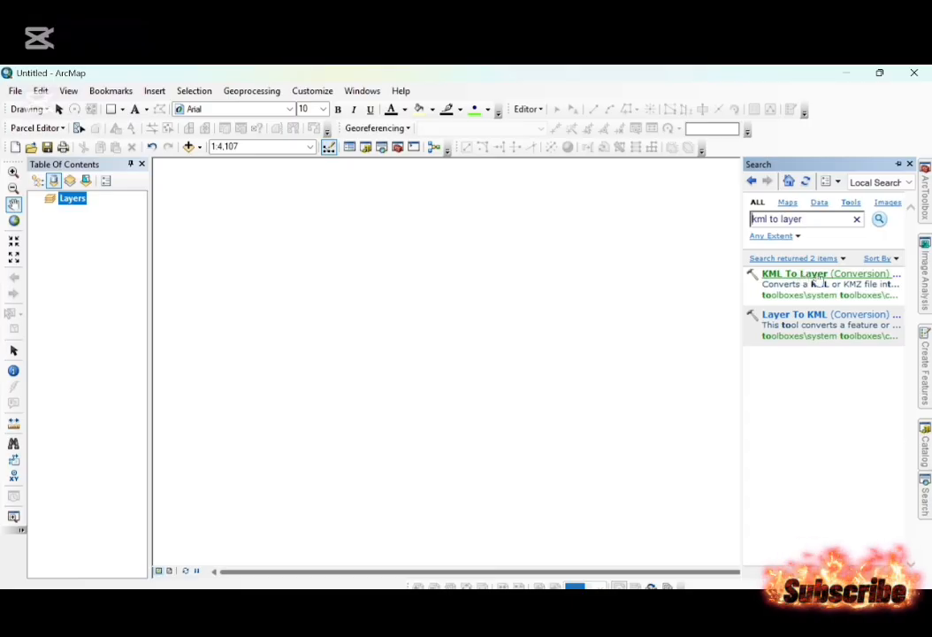
left_click(815, 271)
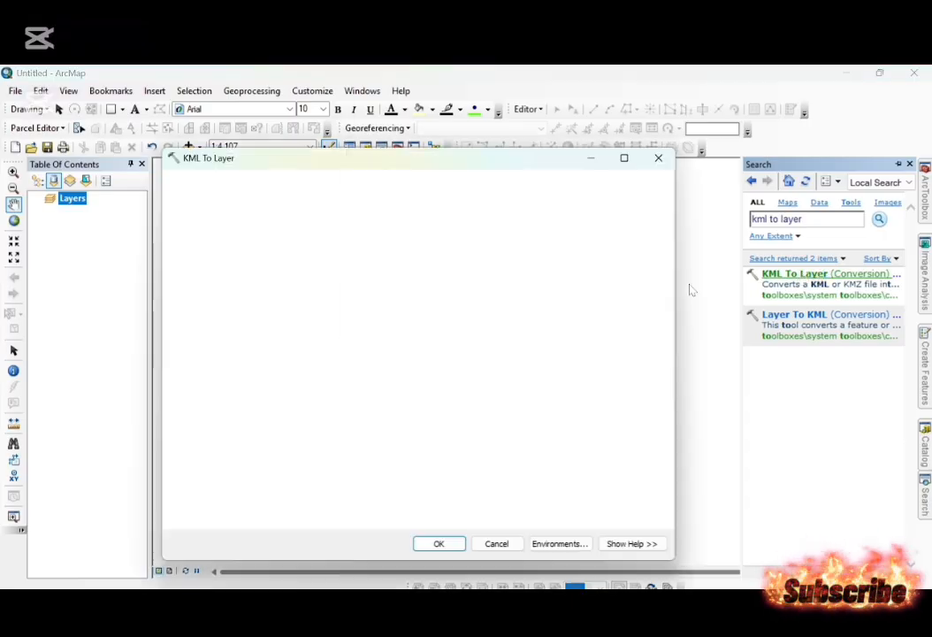
left_click(644, 200)
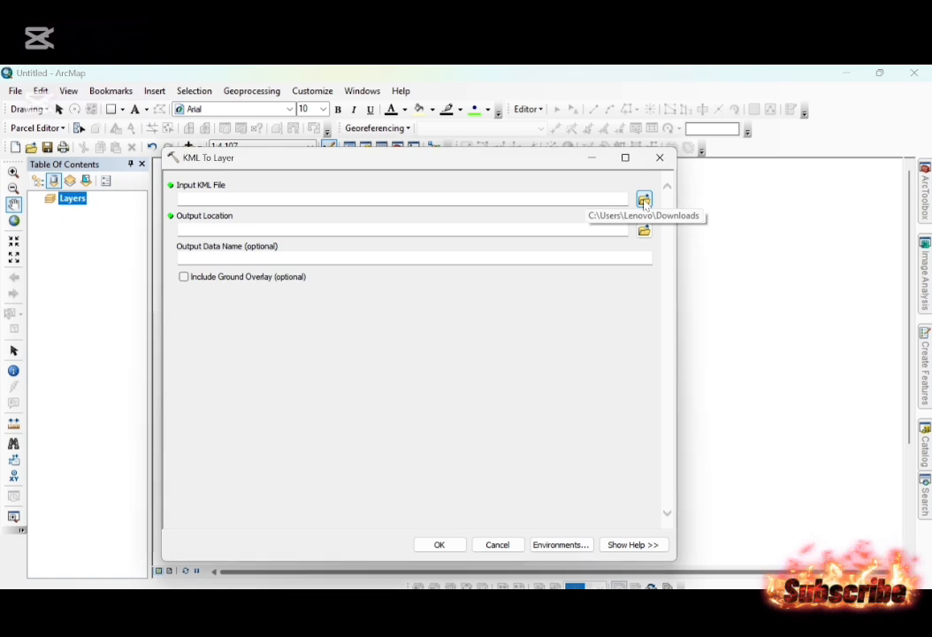
left_click(643, 230)
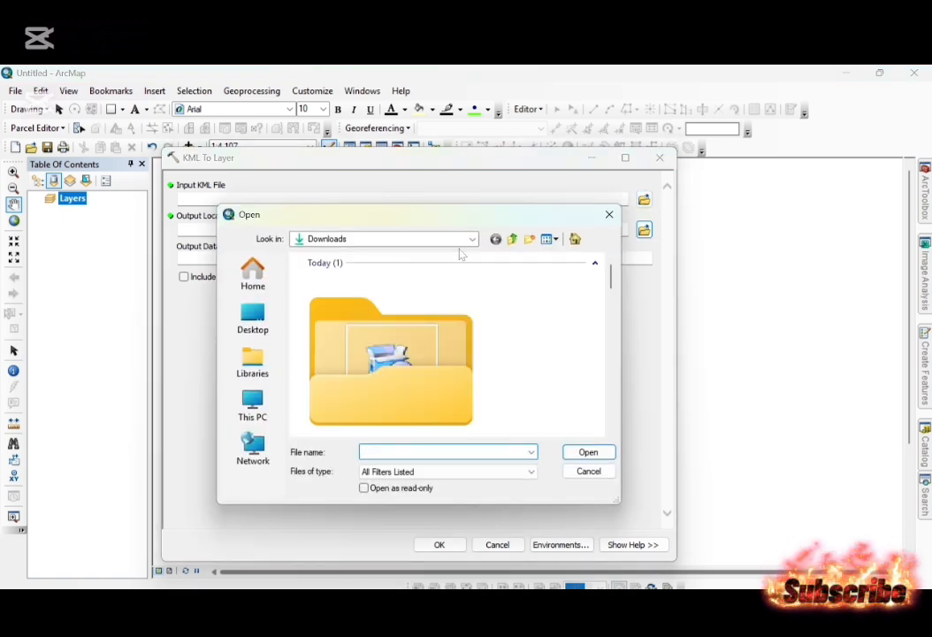
left_click(253, 407)
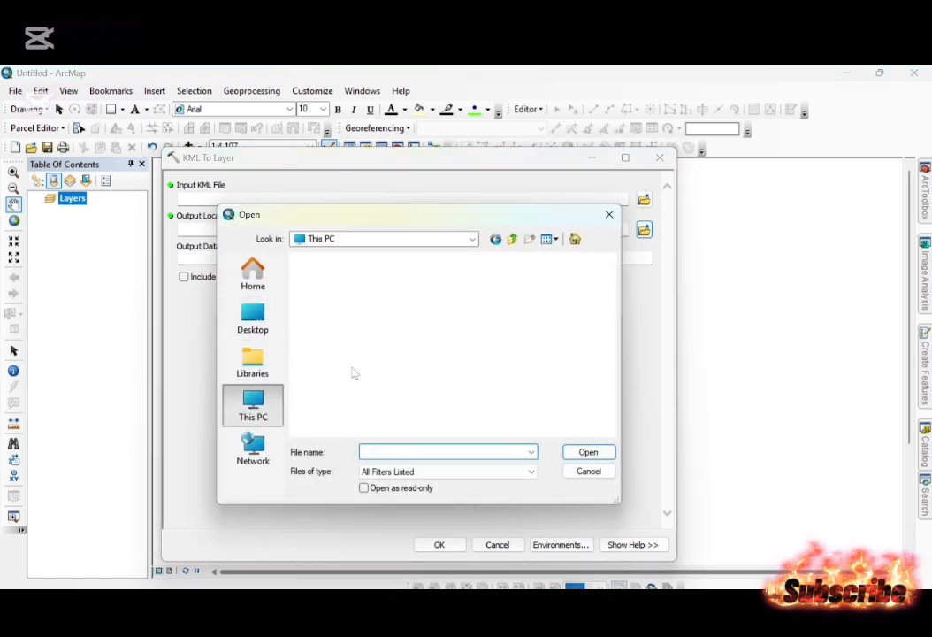
double_click(386, 327)
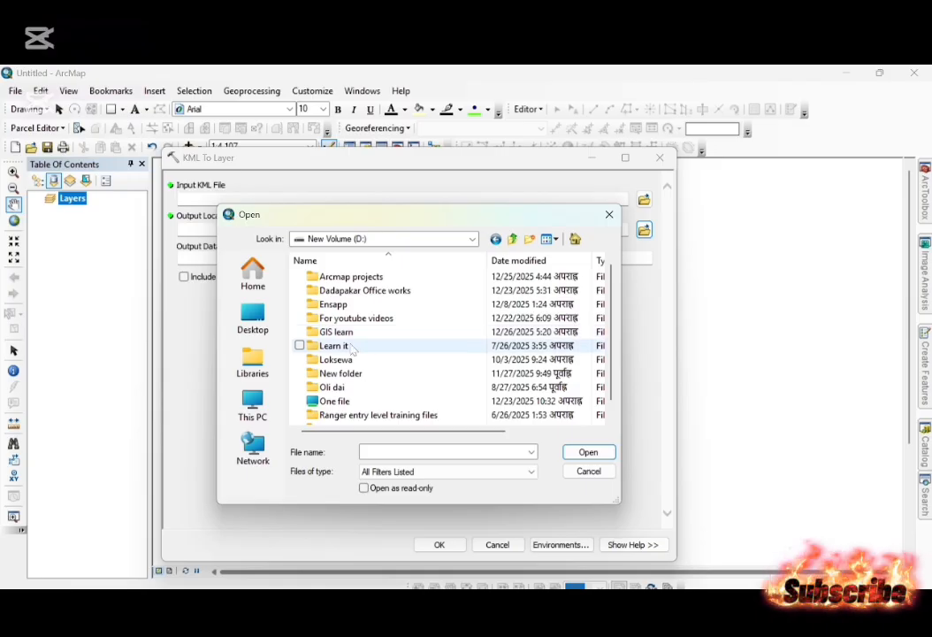
double_click(336, 331)
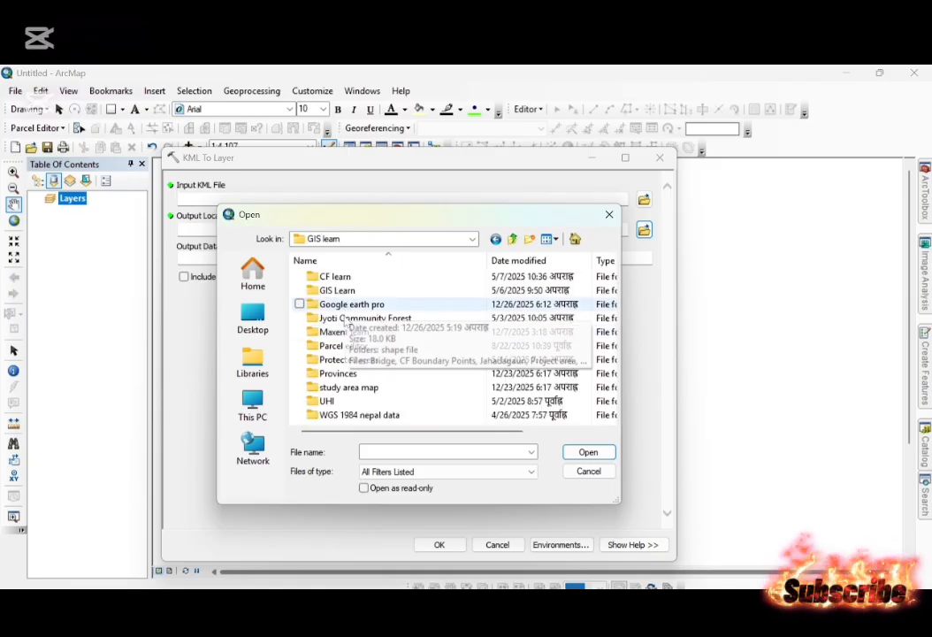
double_click(351, 304)
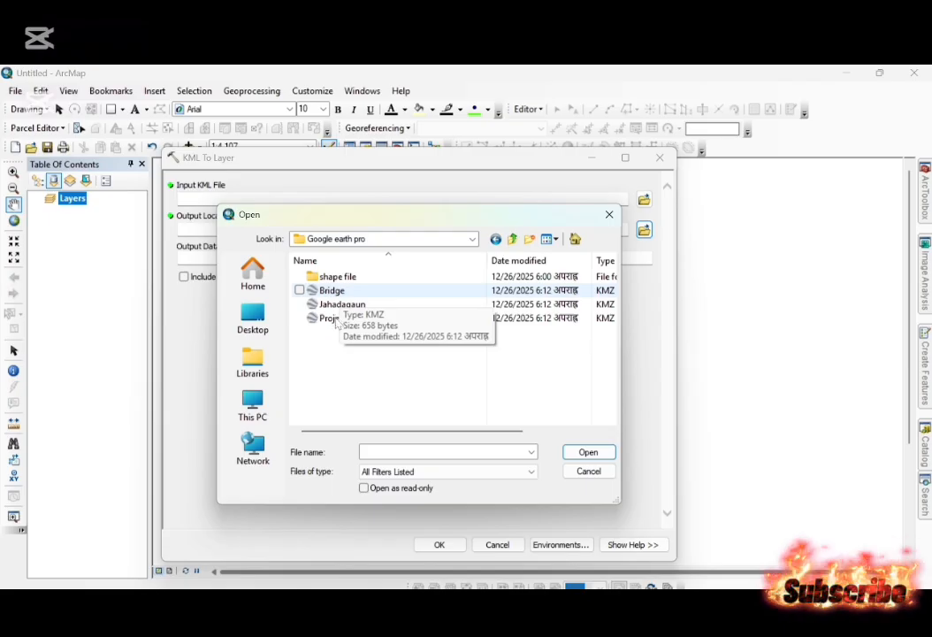
left_click(337, 320)
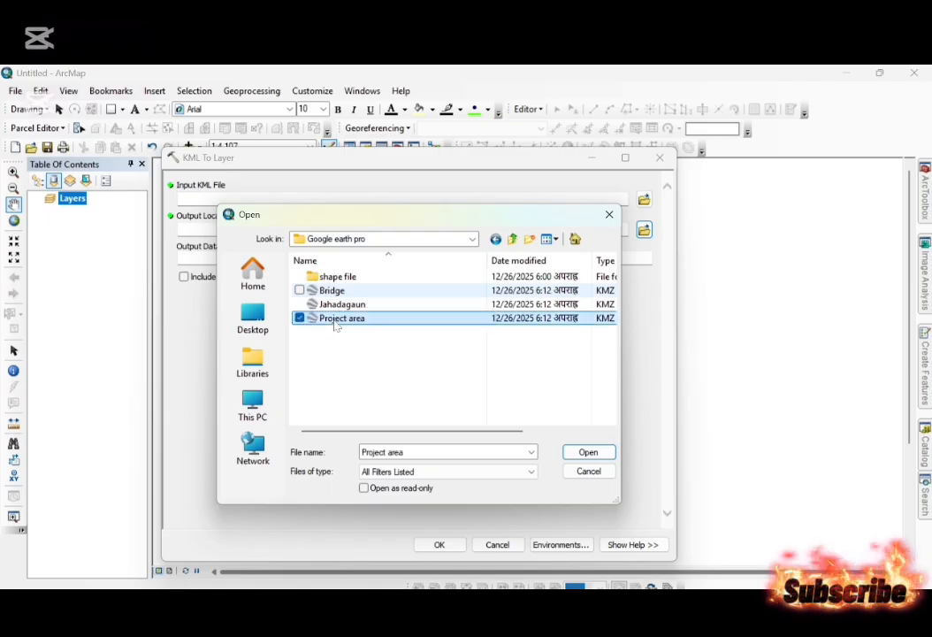
left_click(589, 453)
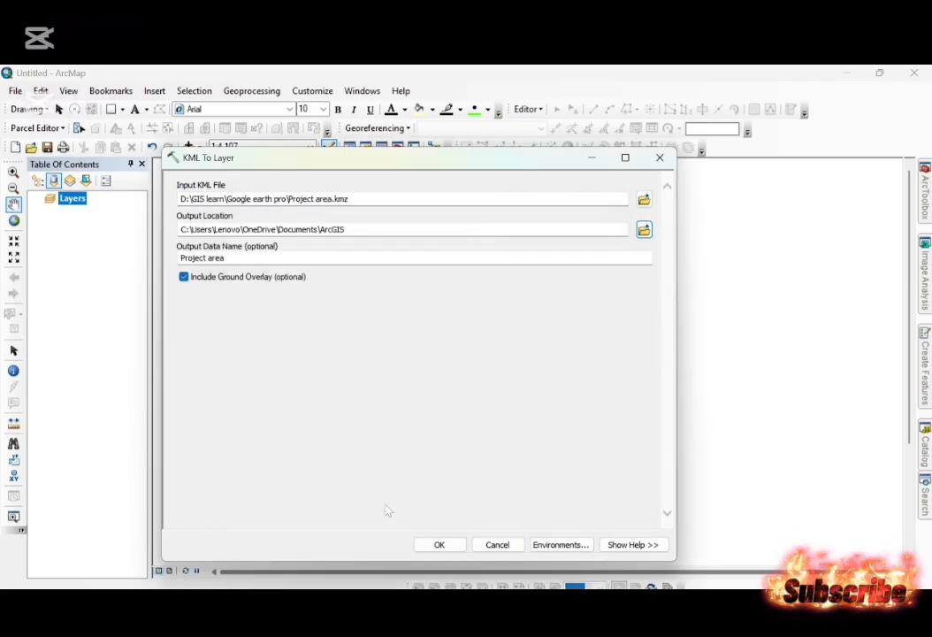
left_click(451, 549)
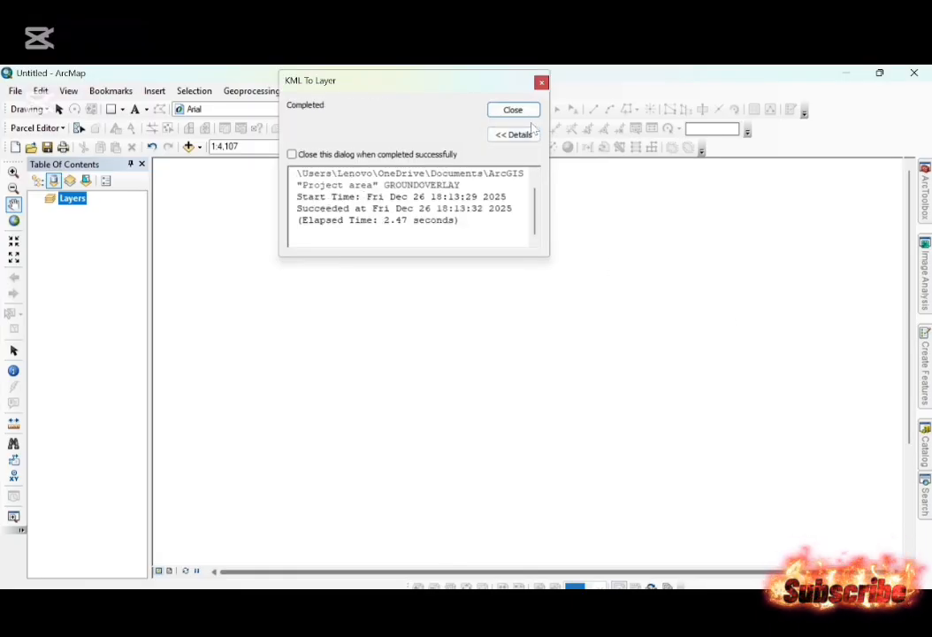
left_click(520, 115)
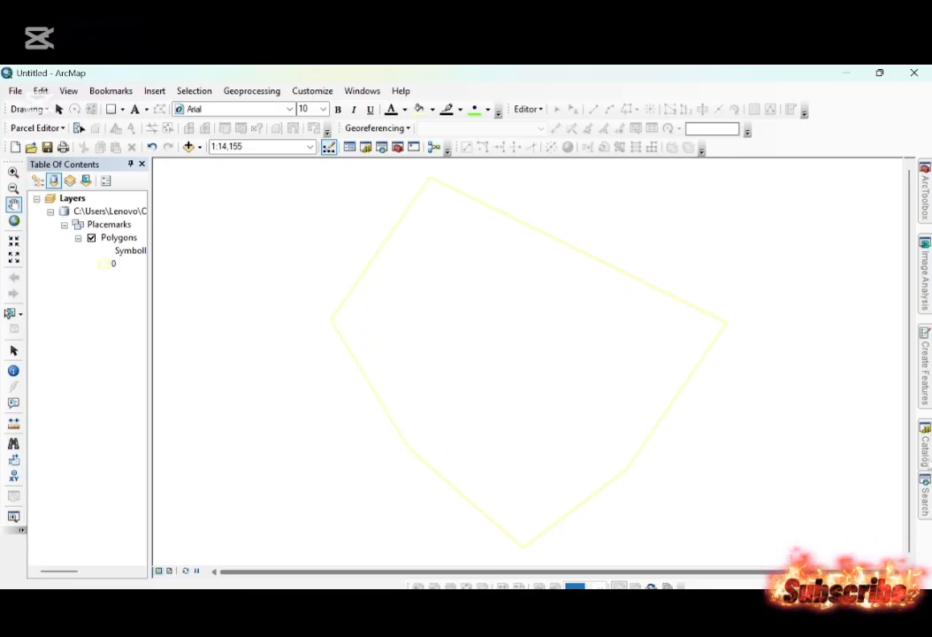
Convert Bridge.kmz from D:\GIS learn\Google earth pro with the KML To Layer tool, including the ground overlay and keeping the default output location and name.
left_click(925, 496)
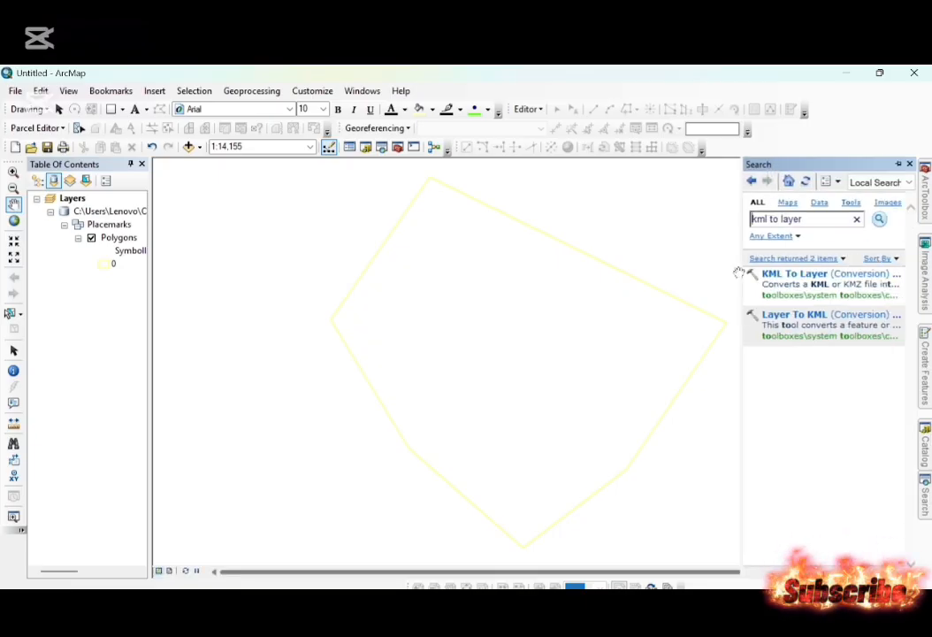
key("ctrl+f")
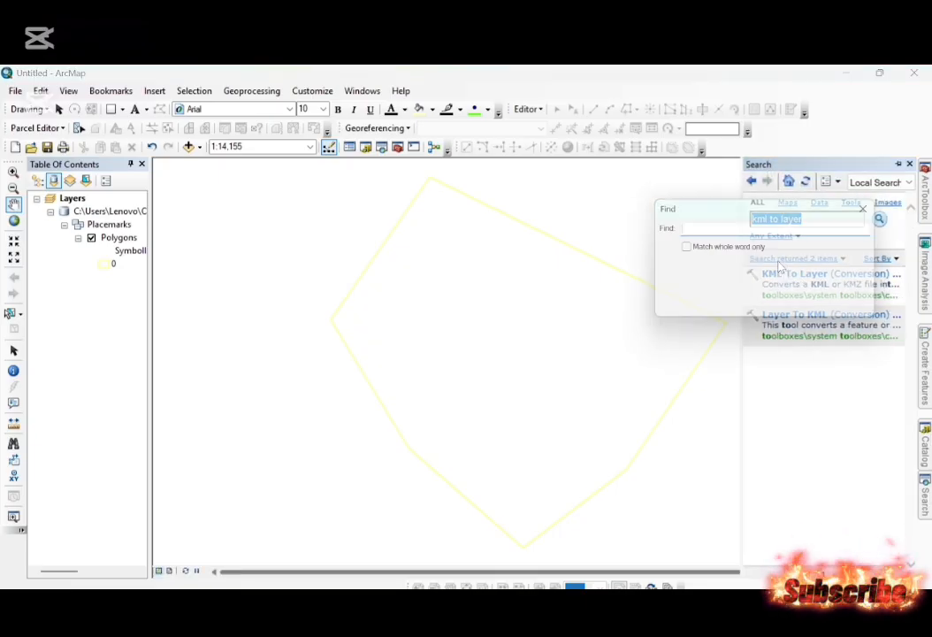
left_click(871, 207)
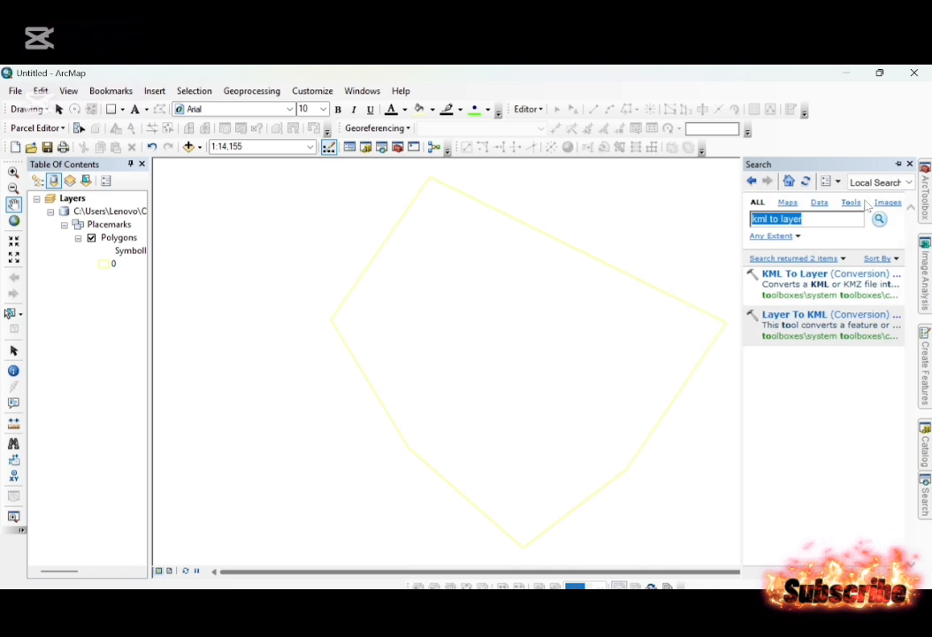
left_click(796, 274)
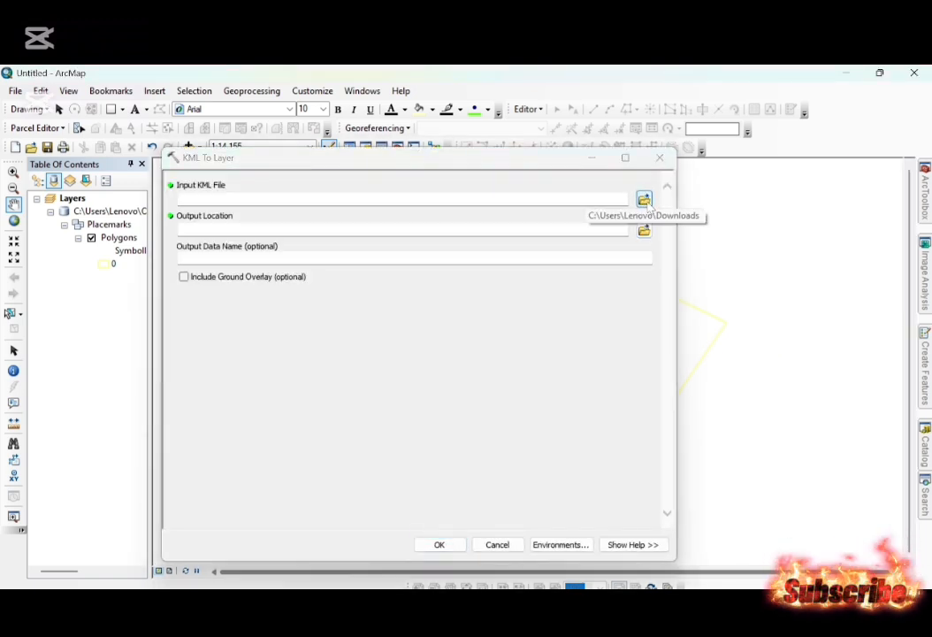
left_click(644, 200)
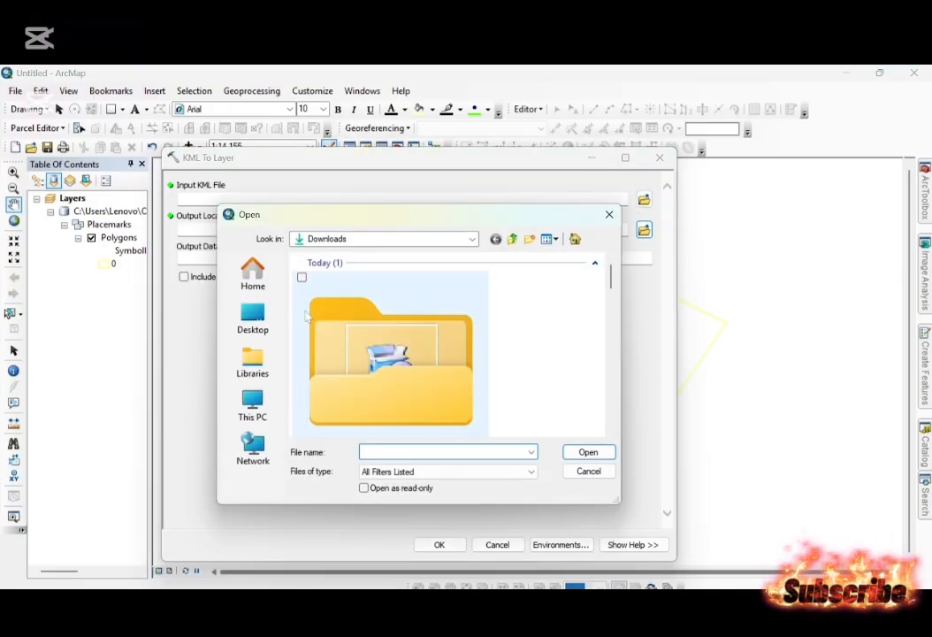
left_click(248, 418)
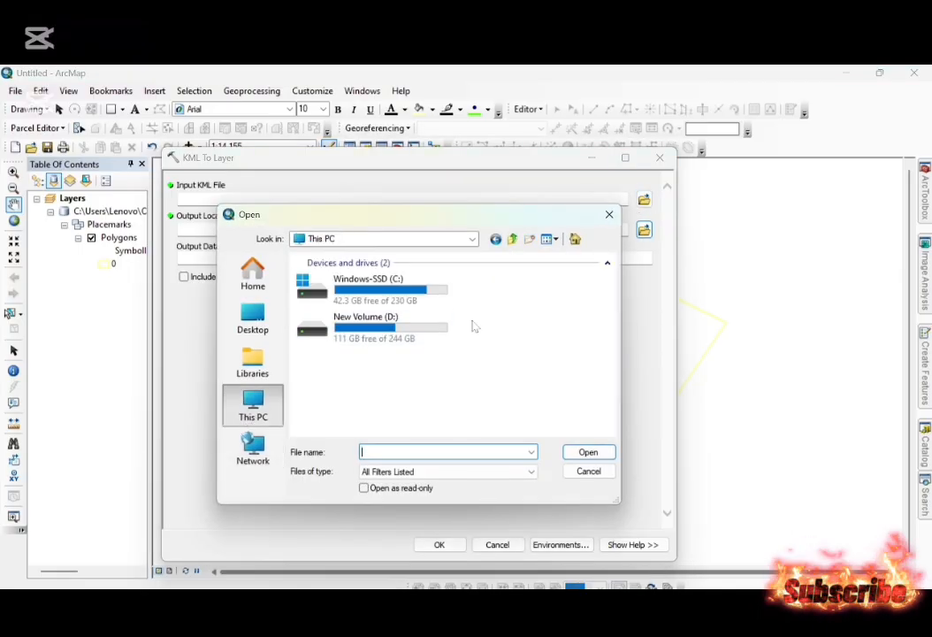
double_click(408, 341)
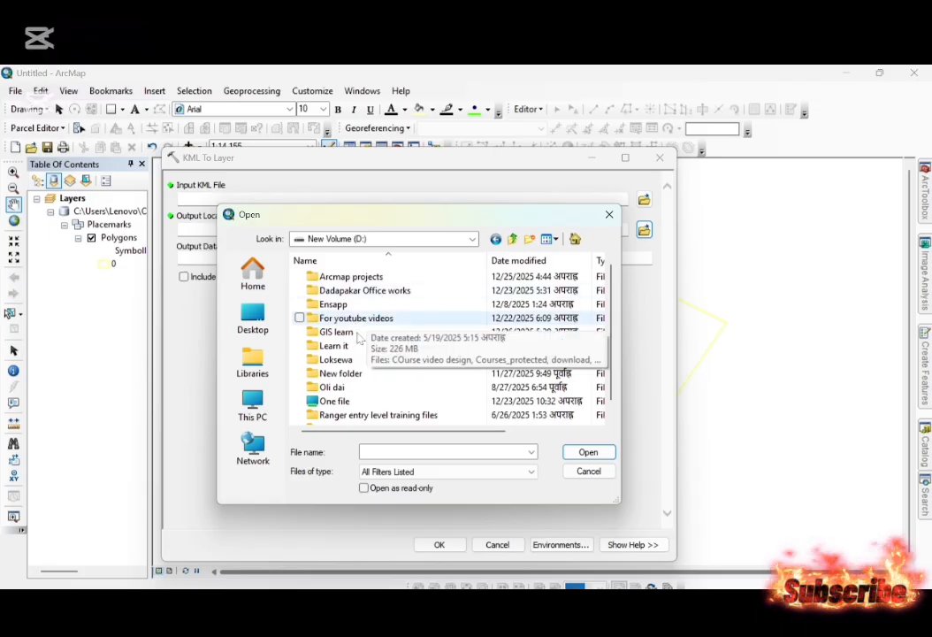
double_click(349, 334)
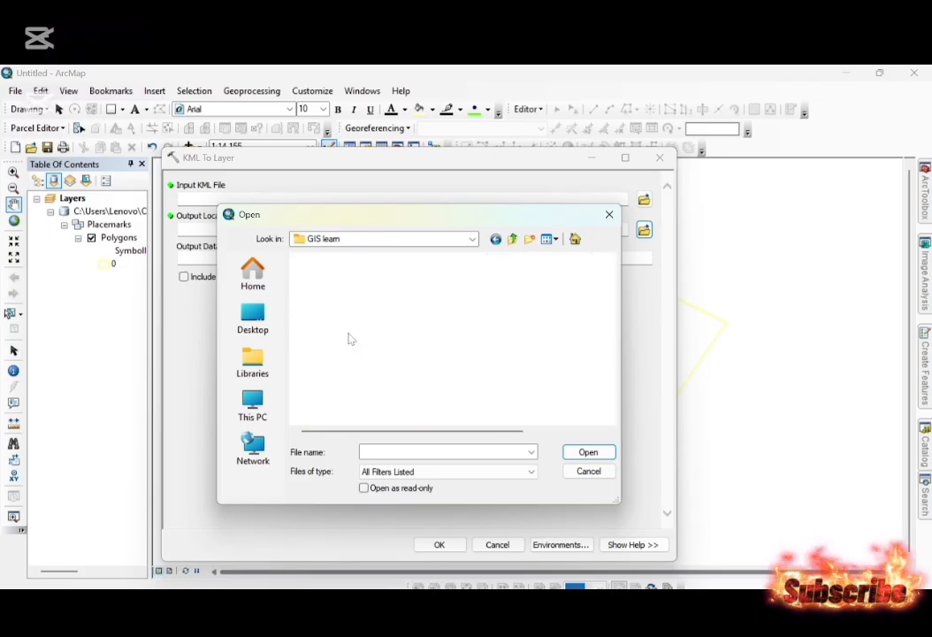
left_click(352, 334)
double_click(336, 304)
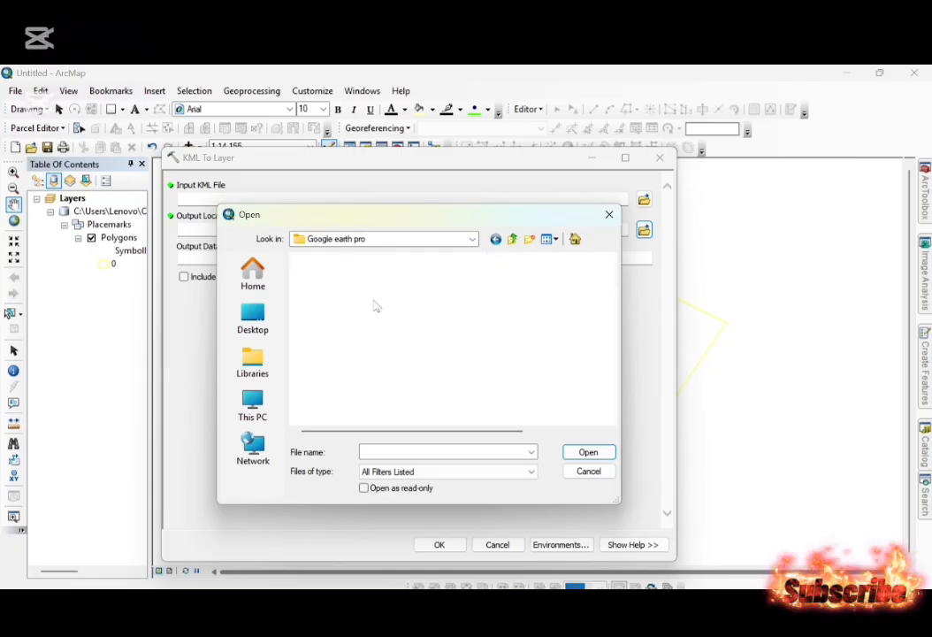
double_click(334, 291)
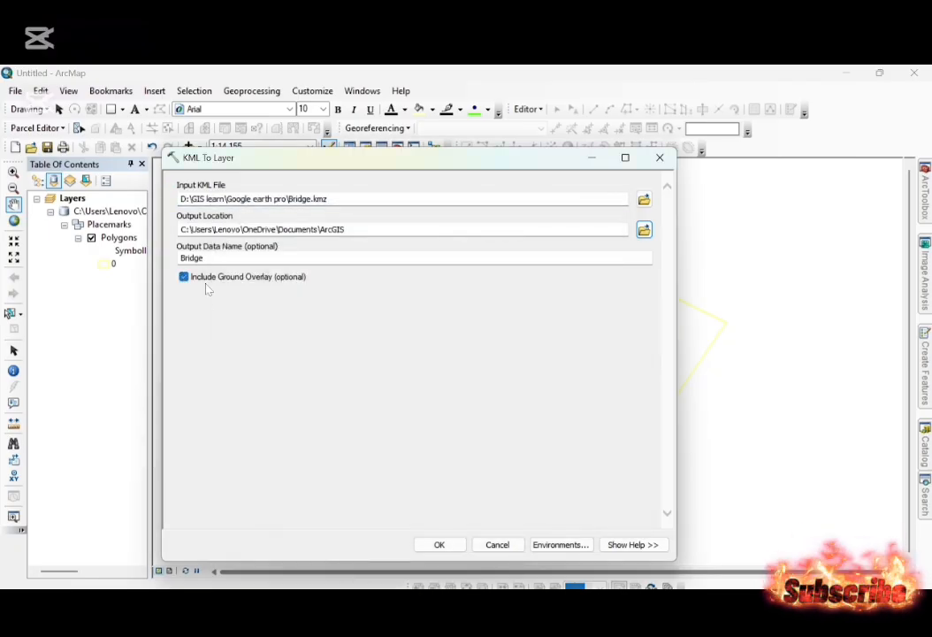
left_click(440, 544)
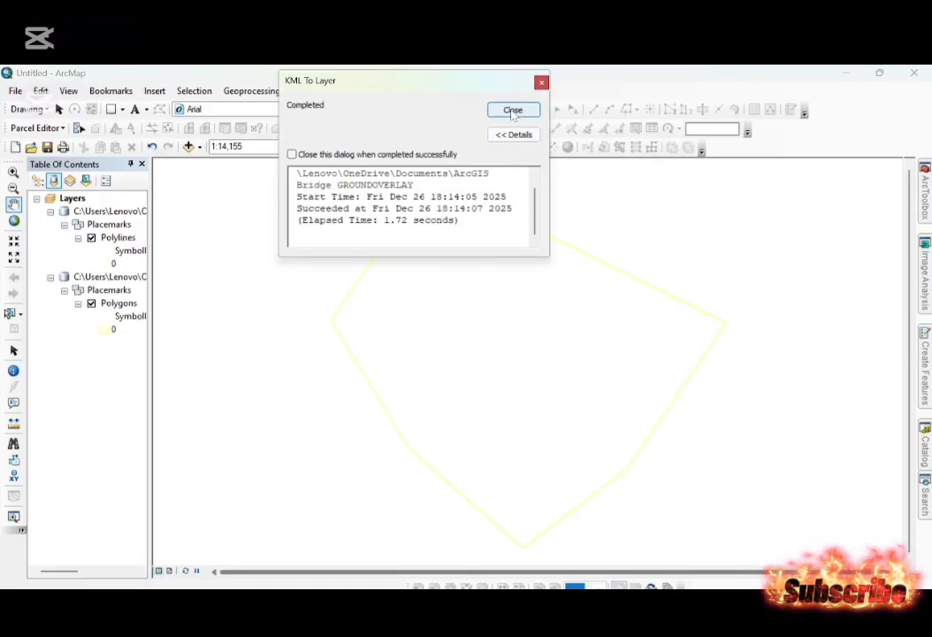
left_click(513, 111)
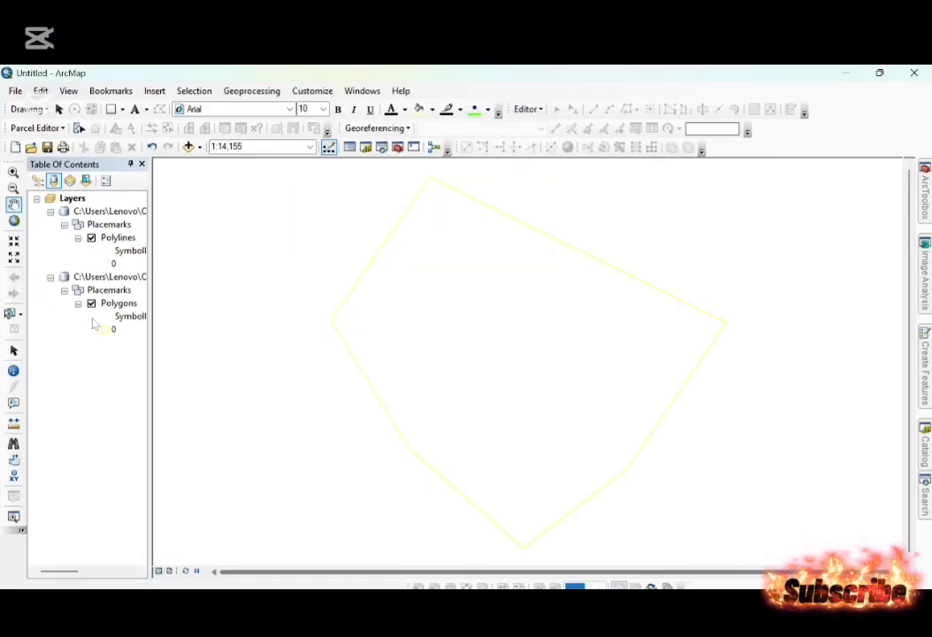
Open the symbol selection for the Polylines layer and look through the ESRI line styles for a suitable bridge symbol.
left_click(103, 261)
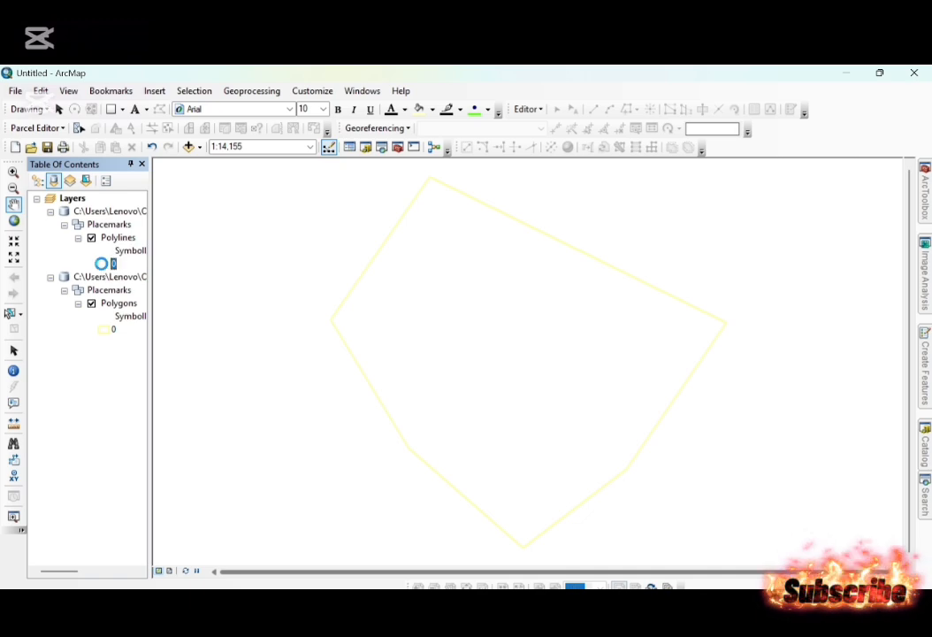
left_click(347, 337)
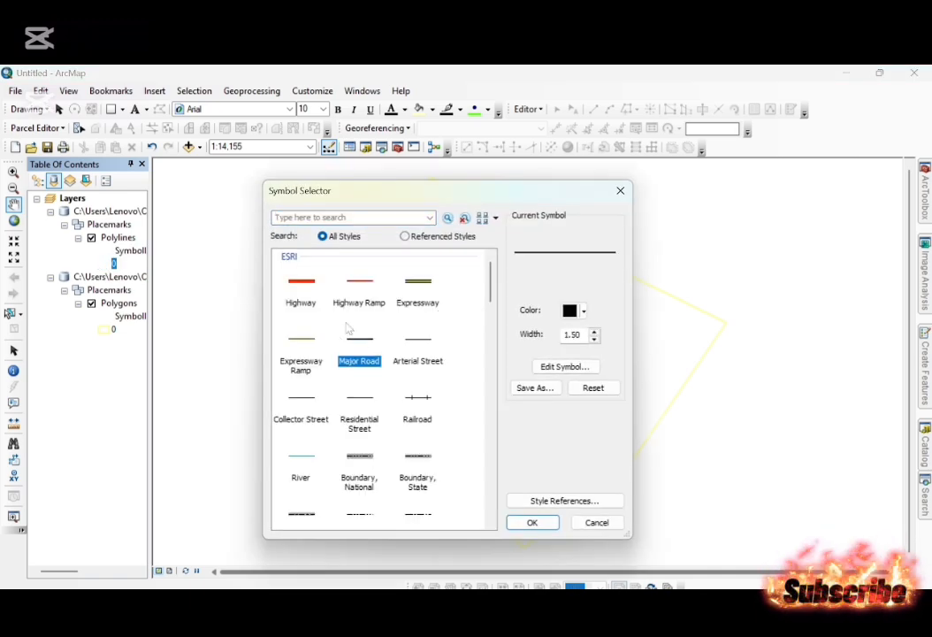
scroll(398, 439, "down", 6)
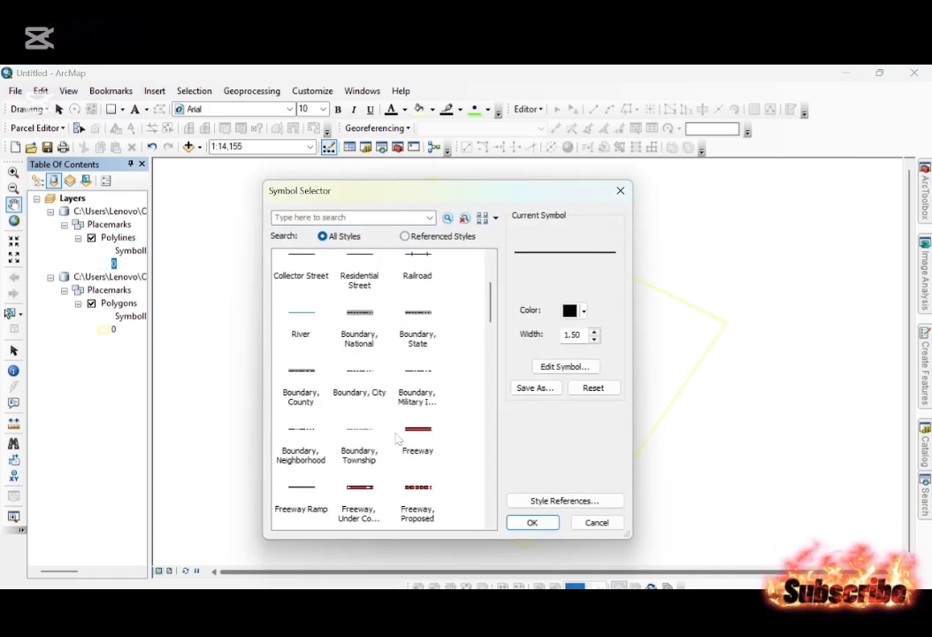
scroll(398, 439, "down", 5)
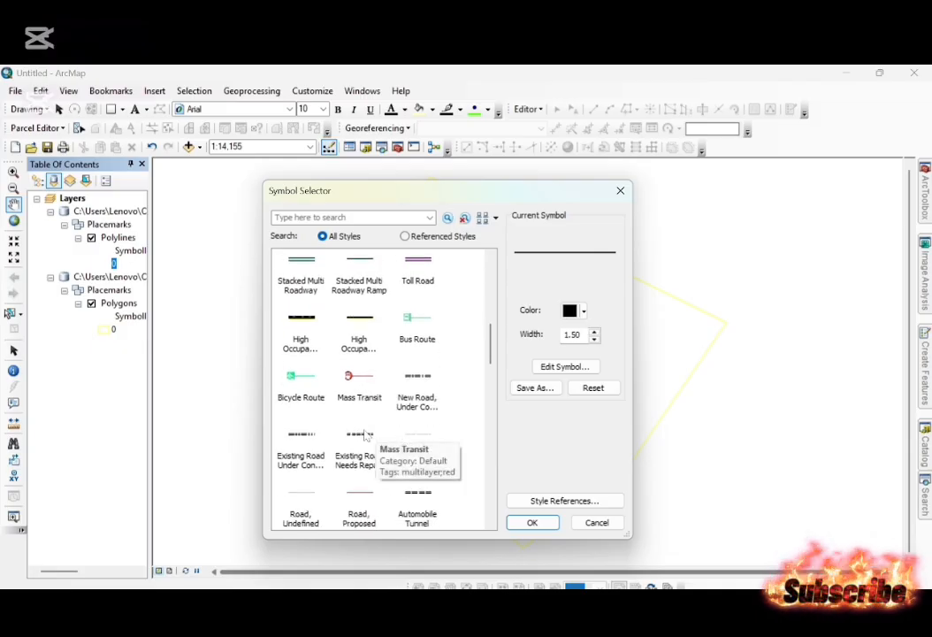
scroll(367, 435, "down", 5)
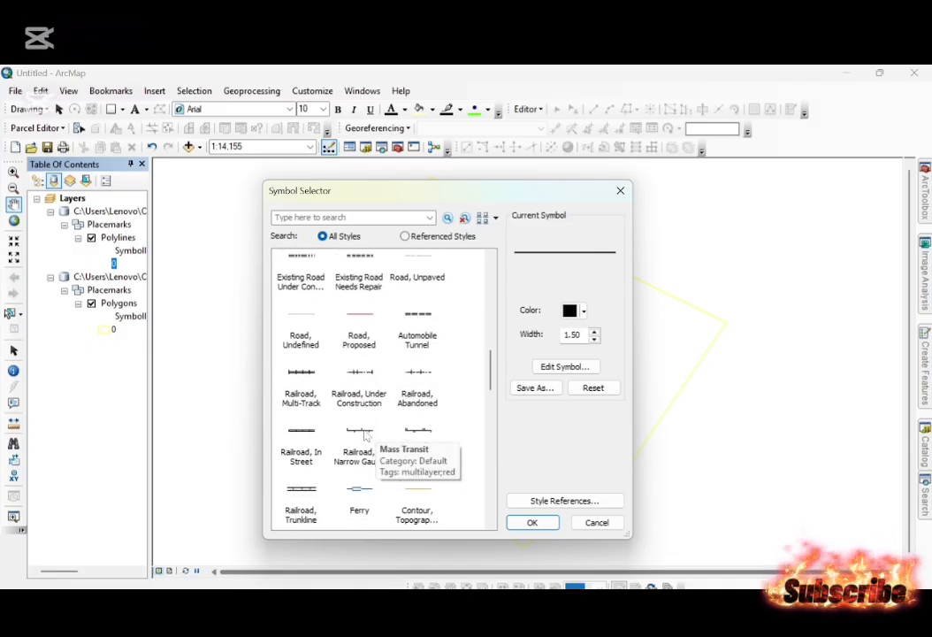
scroll(367, 435, "down", 2)
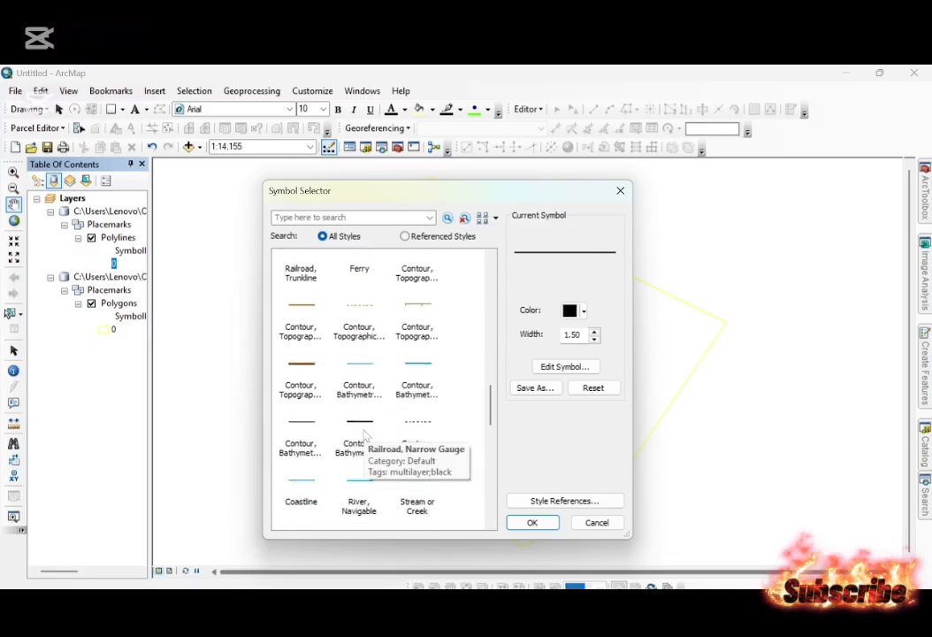
scroll(364, 435, "down", 4)
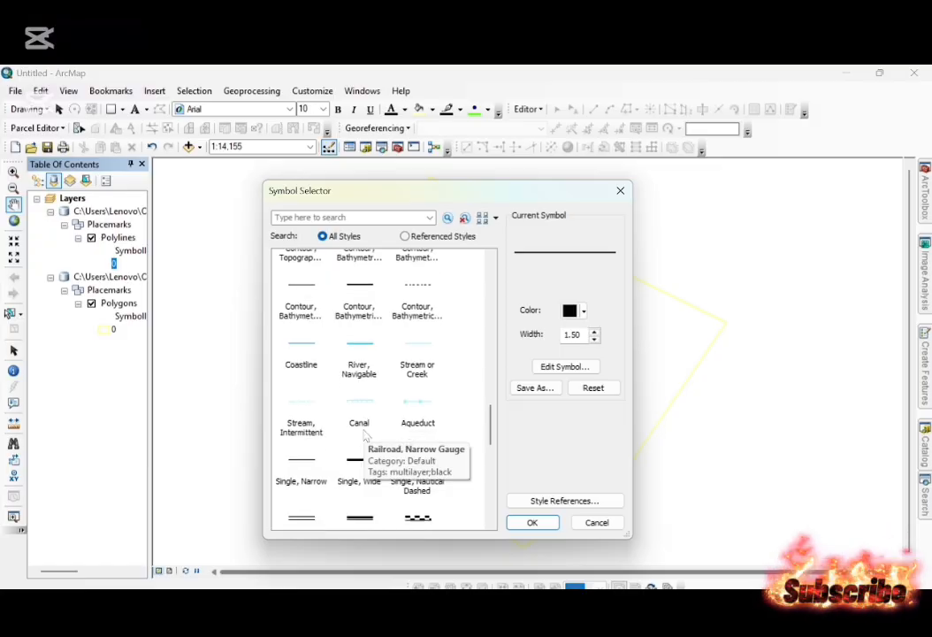
scroll(365, 435, "down", 3)
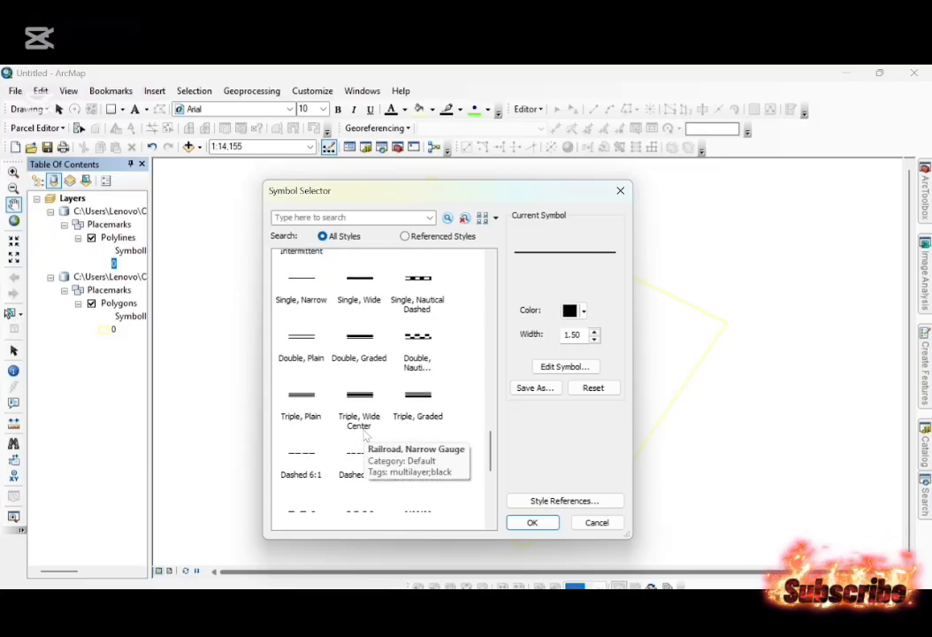
scroll(365, 435, "down", 4)
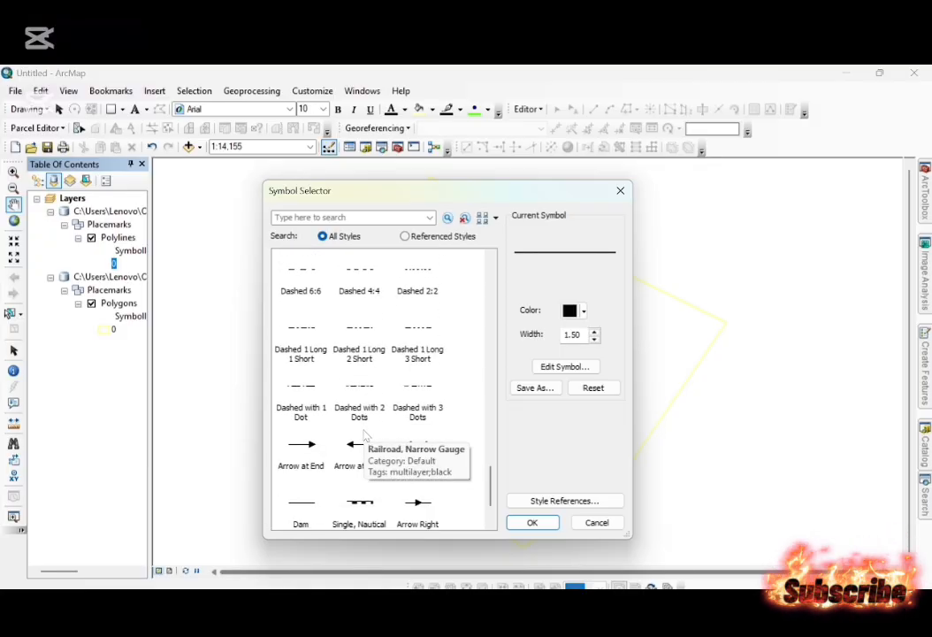
Search all symbol styles for "bridge" and look over the matching line symbols.
left_click(362, 219)
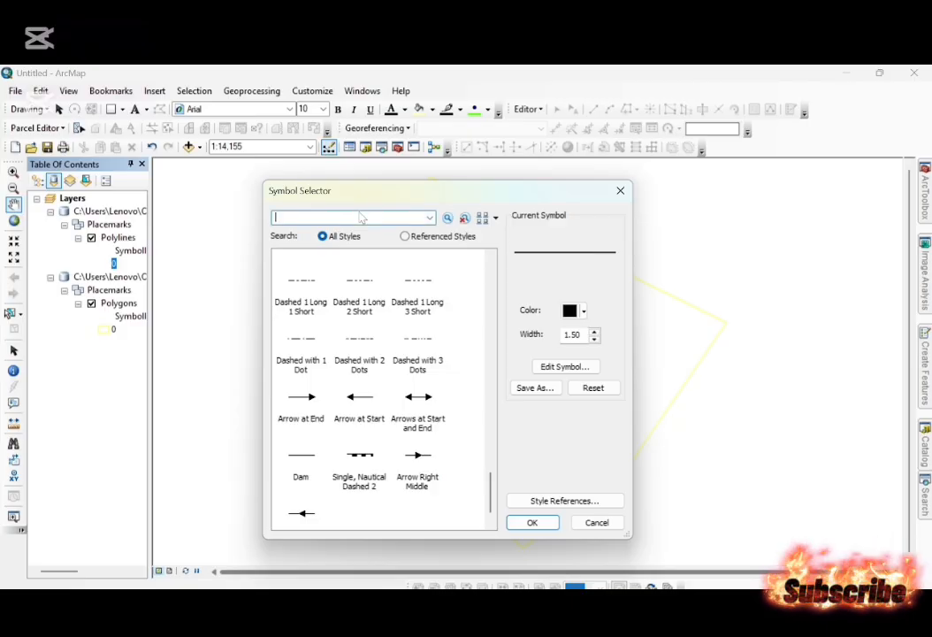
type("bridgr")
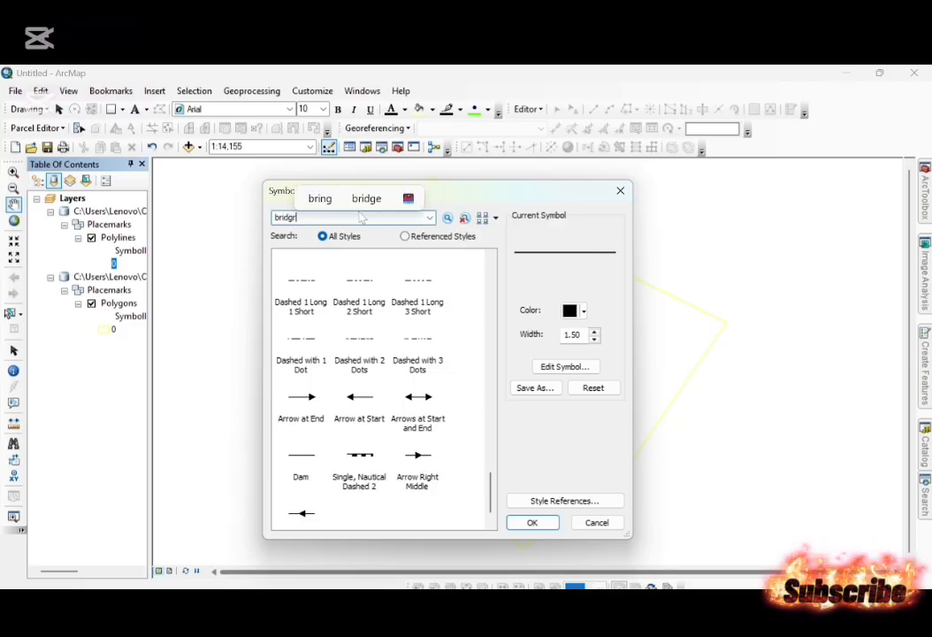
key("Return")
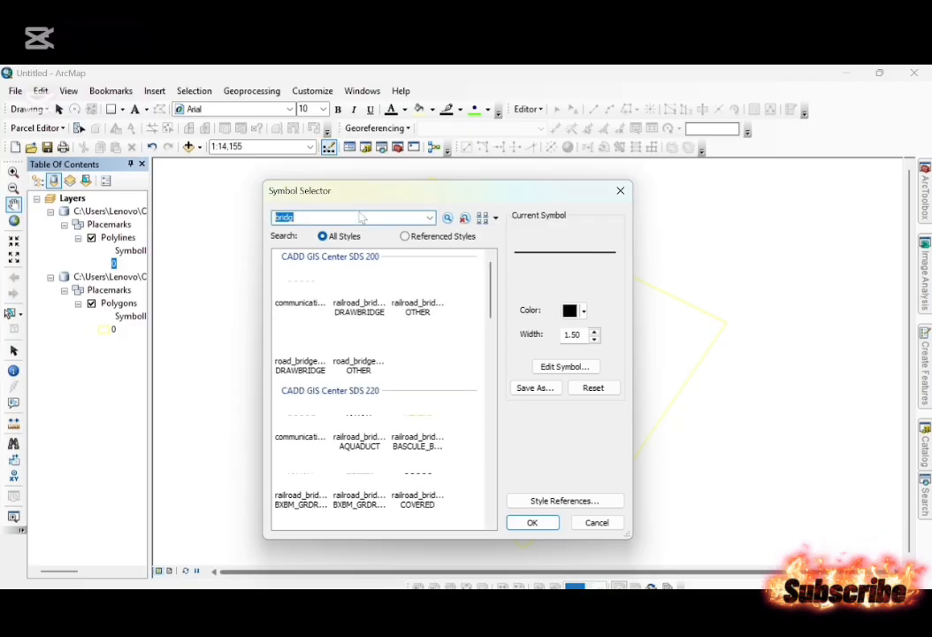
type("ebr")
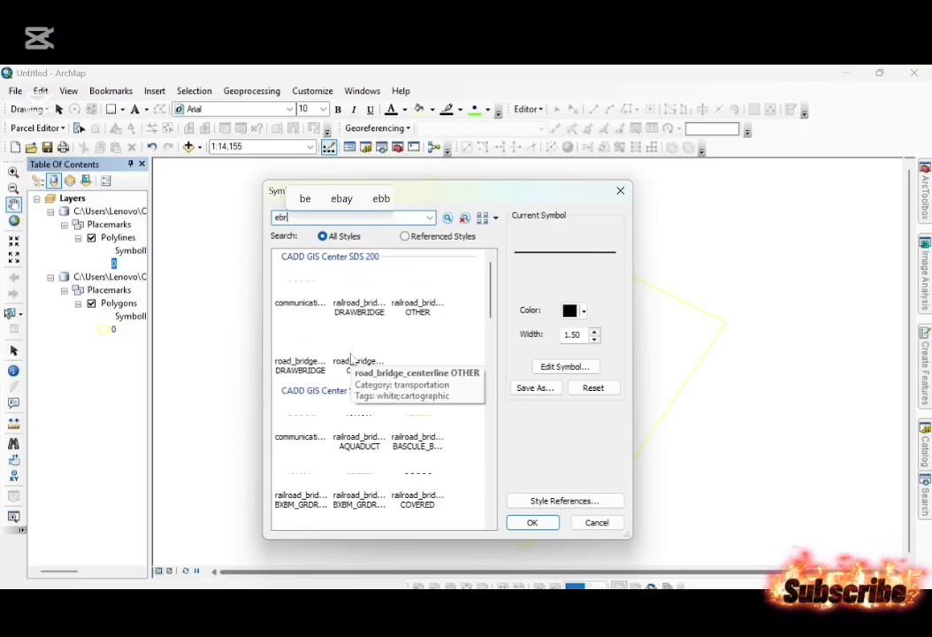
key("BackSpace")
key("BackSpace")
type("idhge")
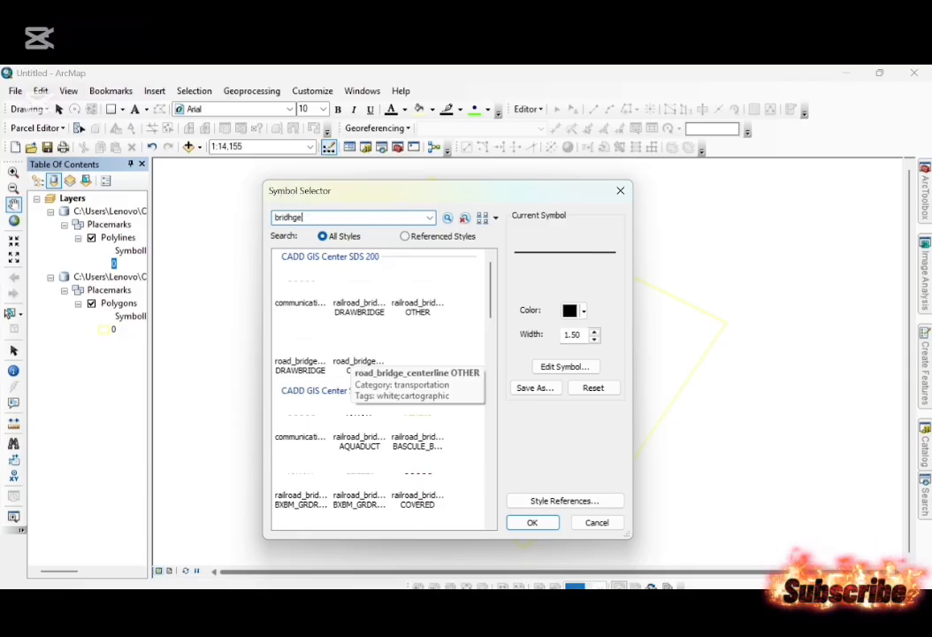
type("e")
key("Return")
scroll(351, 353, "down", 3)
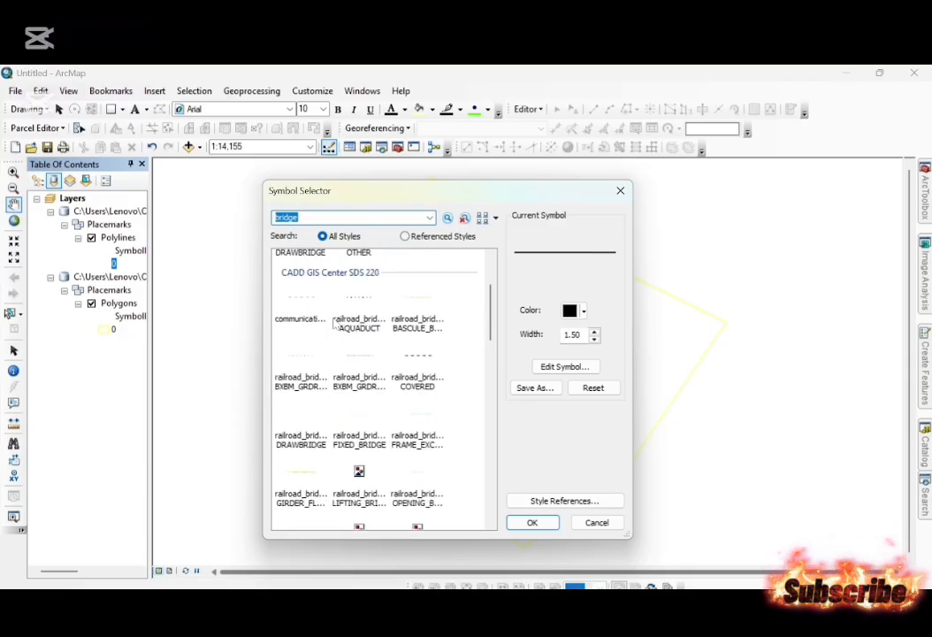
scroll(317, 343, "up", 3)
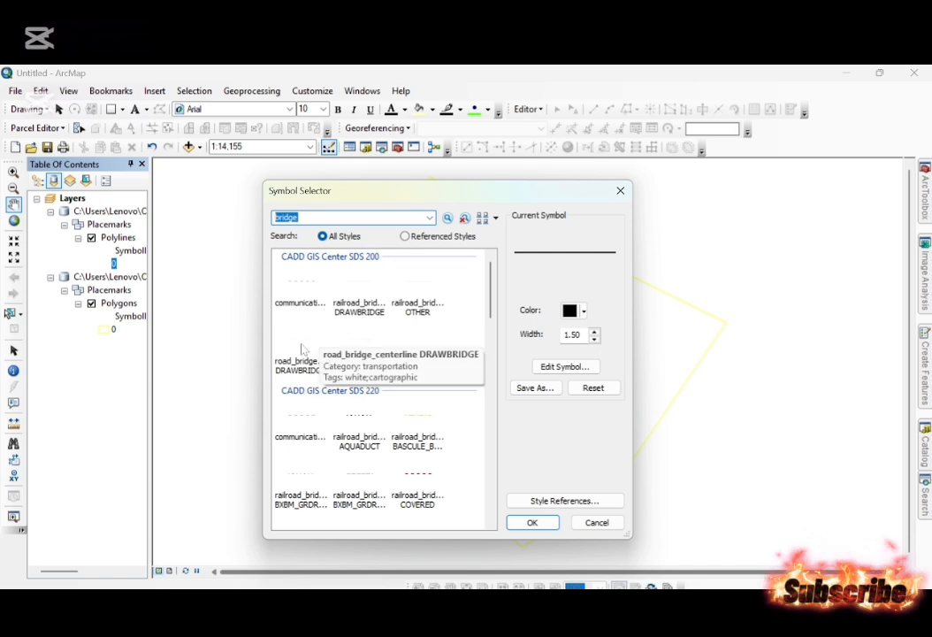
Apply the road_bridge_centerline DRAWBRIDGE symbol from CADD GIS Center SDS 200 to the Polylines layer, in red with an increased line width.
left_click(301, 352)
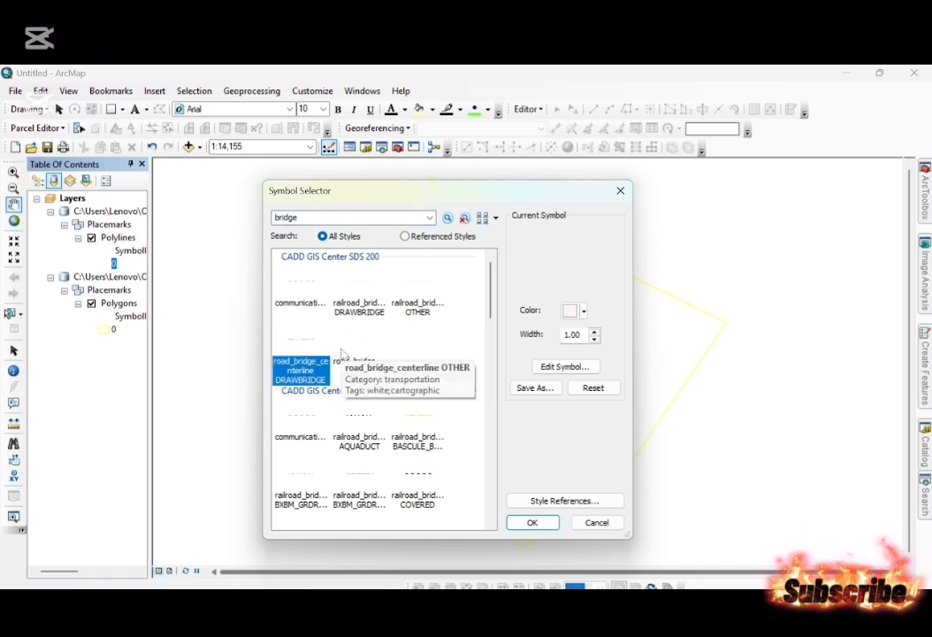
left_click(576, 310)
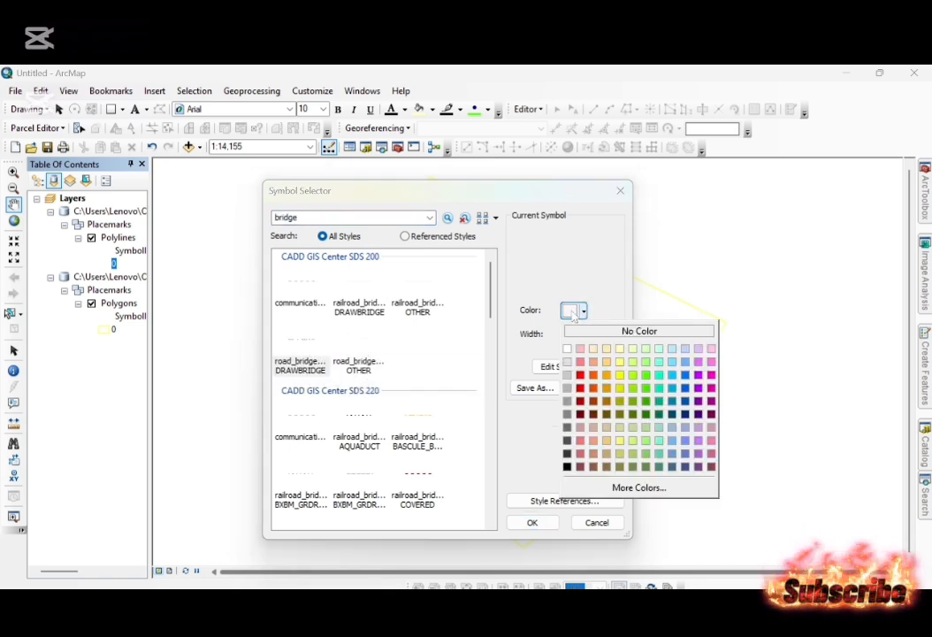
left_click(580, 376)
left_click(595, 331)
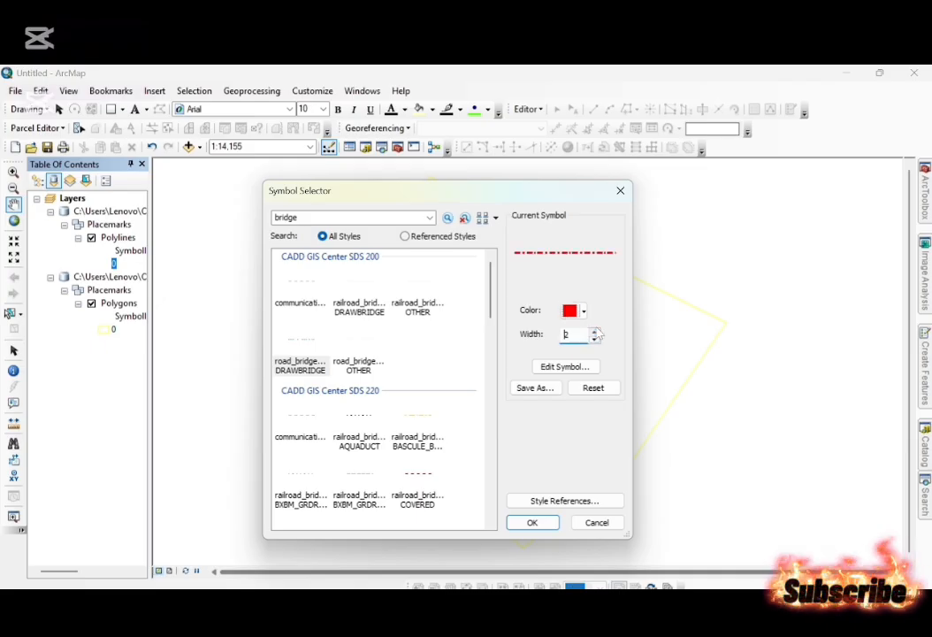
left_click(595, 331)
left_click(595, 330)
key("Return")
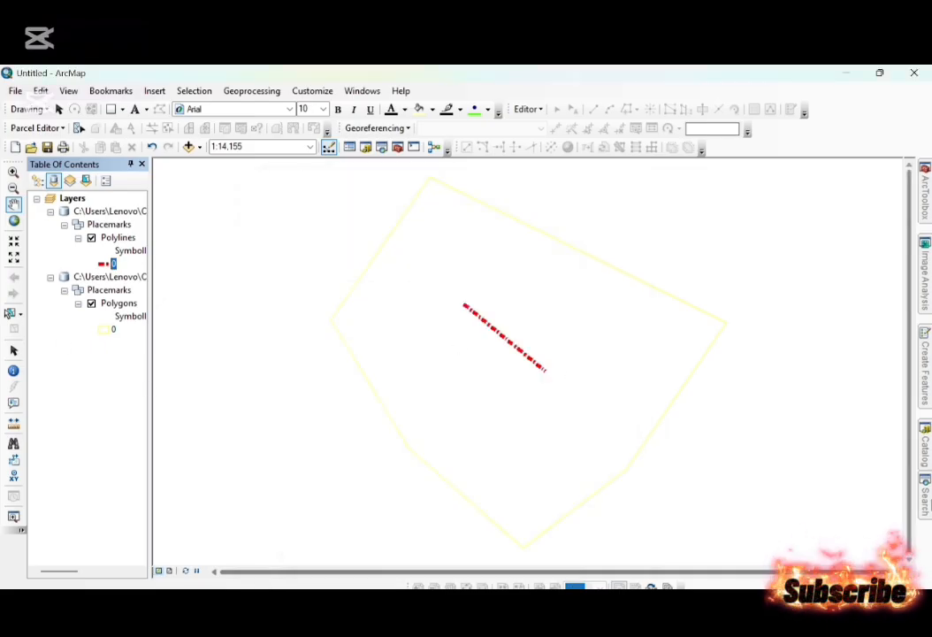
Convert Jahadagaun.kmz from D:\GIS learn\Google earth pro with KML To Layer, including the ground overlay and keeping the default output location and name.
left_click(925, 497)
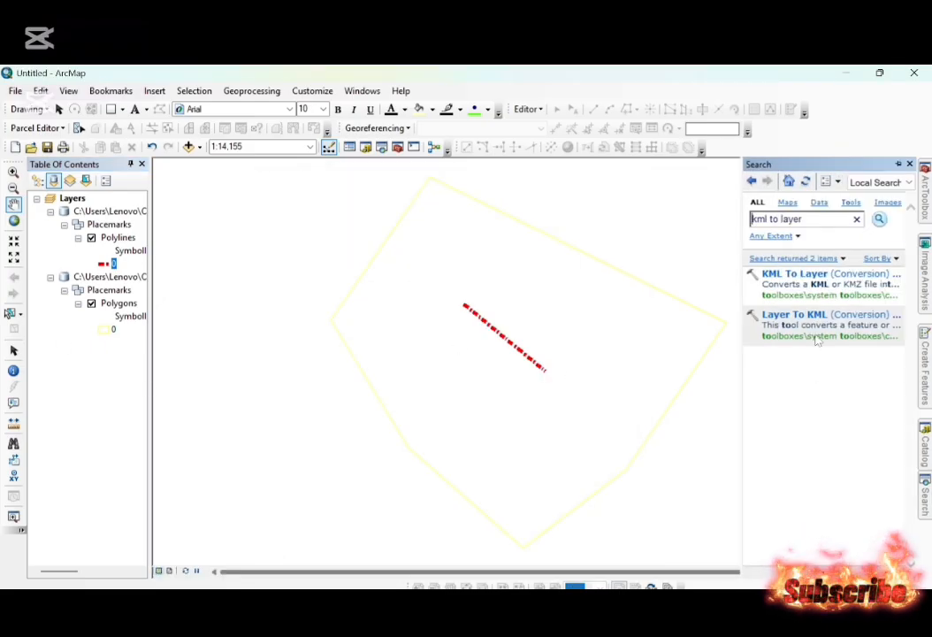
left_click(813, 274)
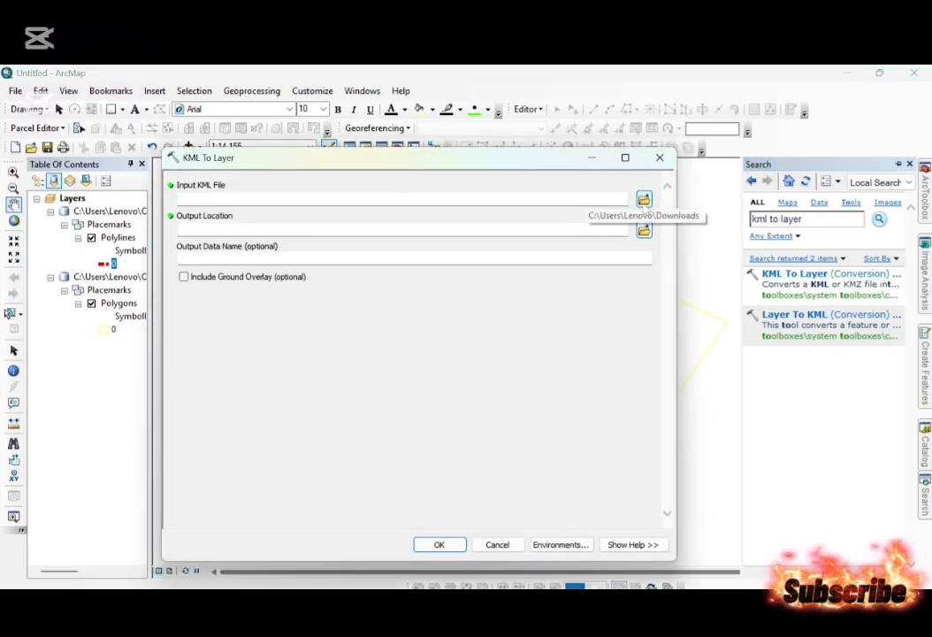
left_click(644, 200)
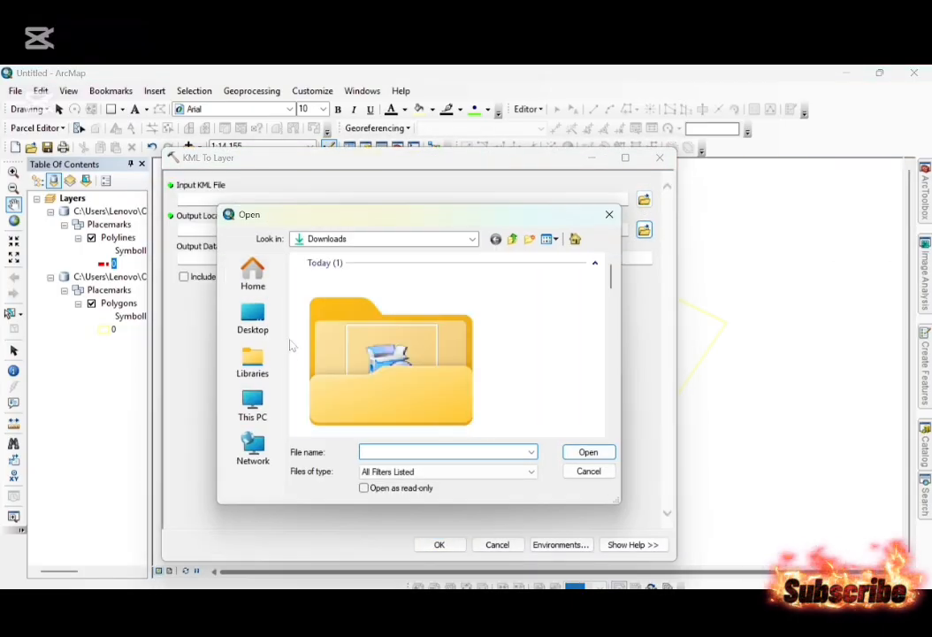
left_click(252, 407)
left_click(360, 342)
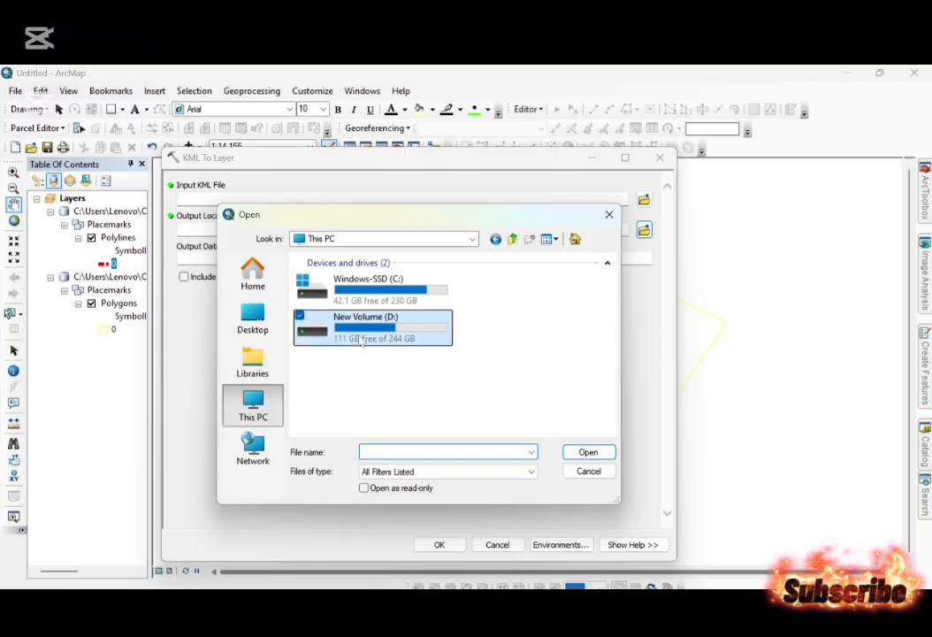
double_click(360, 342)
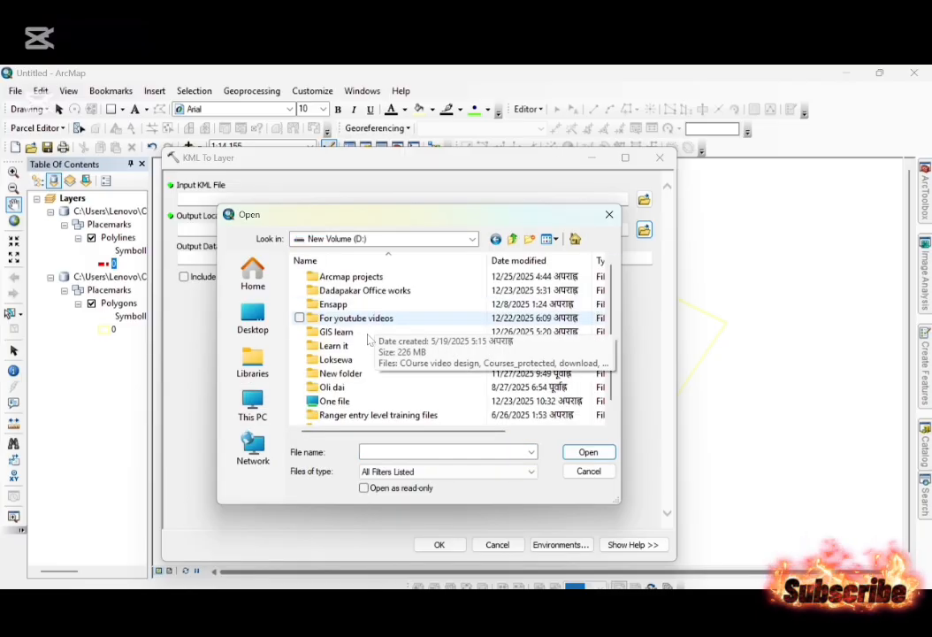
double_click(370, 335)
double_click(361, 308)
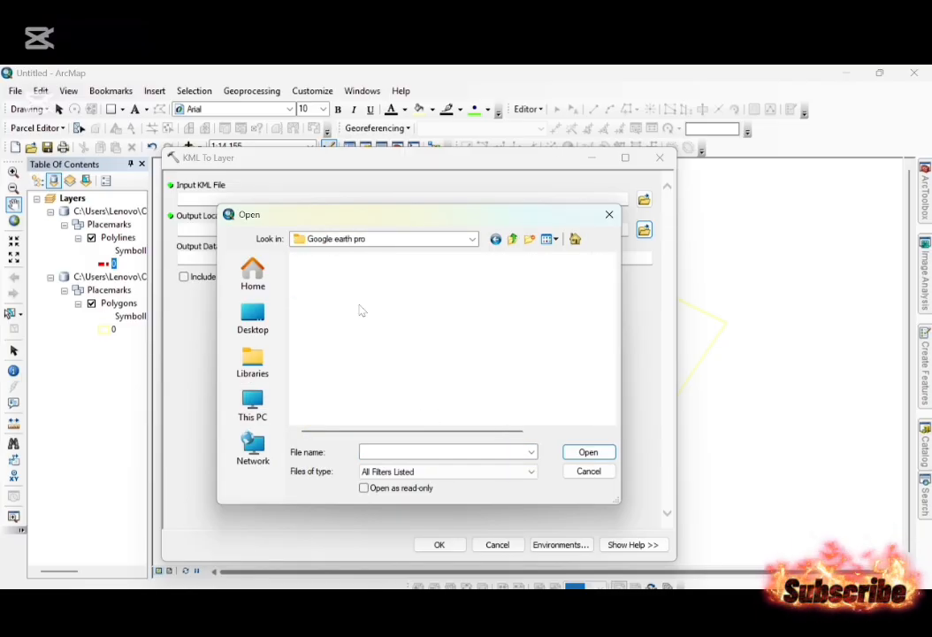
double_click(339, 306)
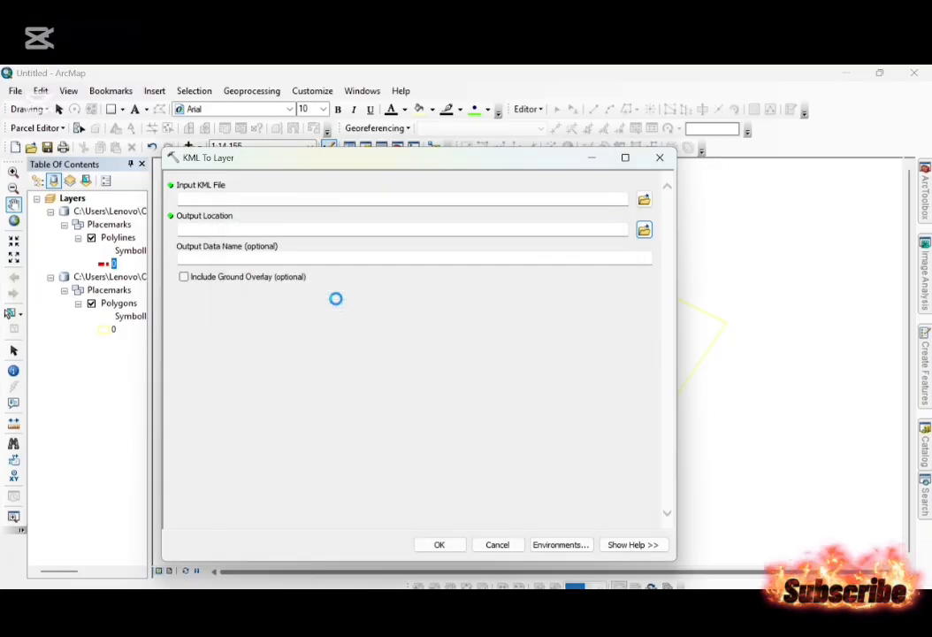
left_click(184, 277)
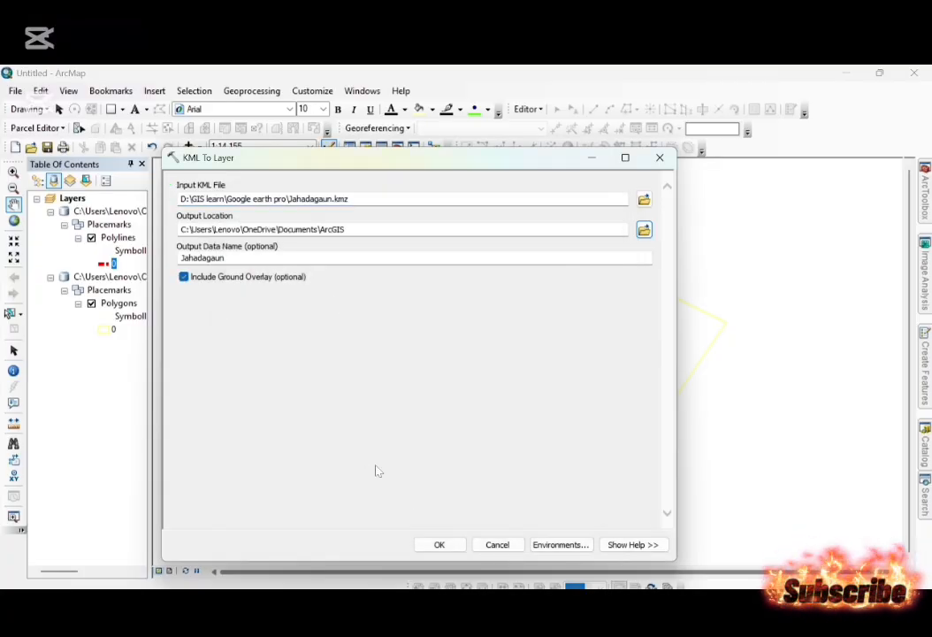
left_click(438, 543)
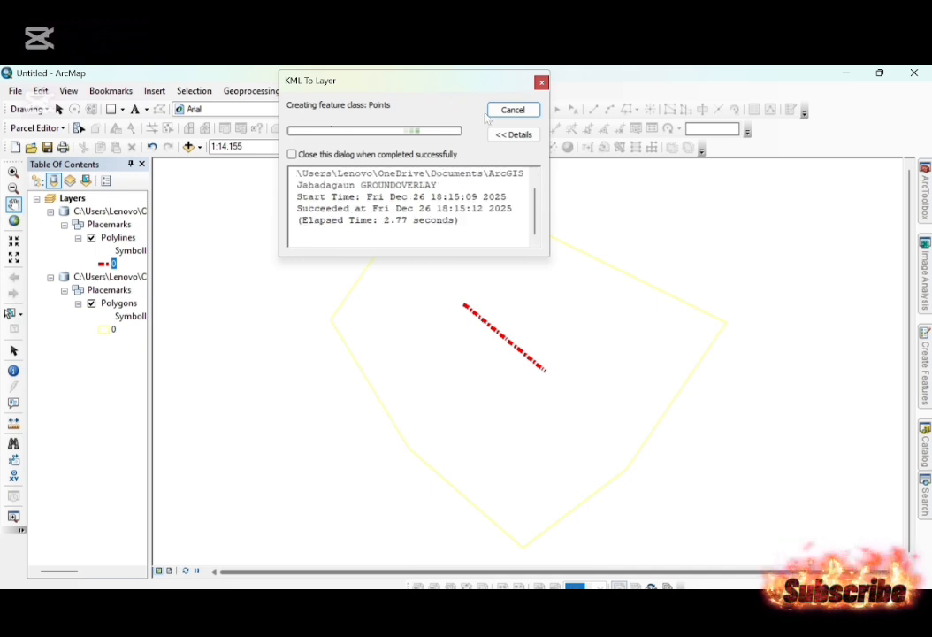
left_click(513, 109)
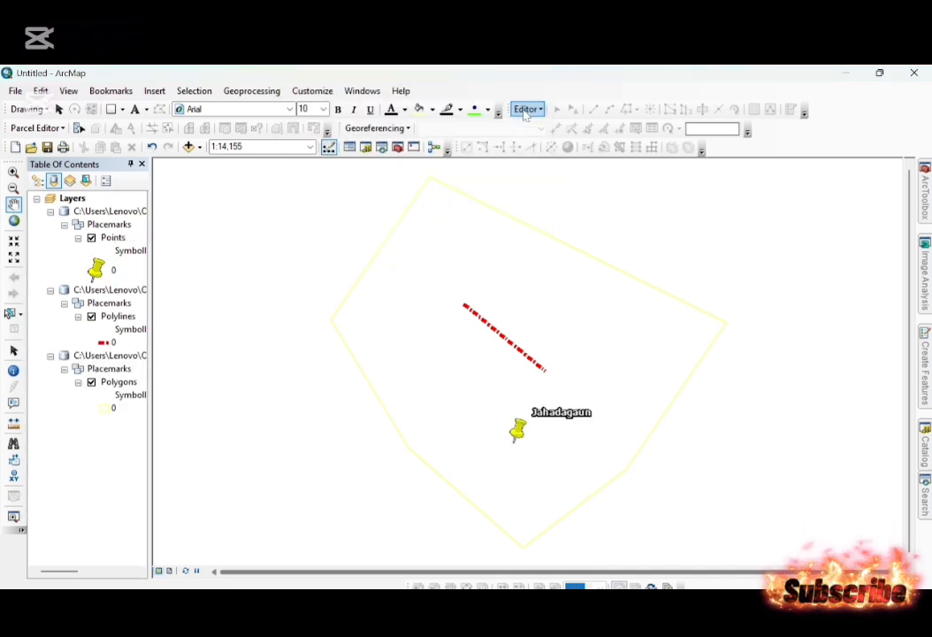
Begin a data export of all features in the Polygons layer, choosing D:\GIS learn\Google earth pro\shape file as the output folder.
right_click(118, 383)
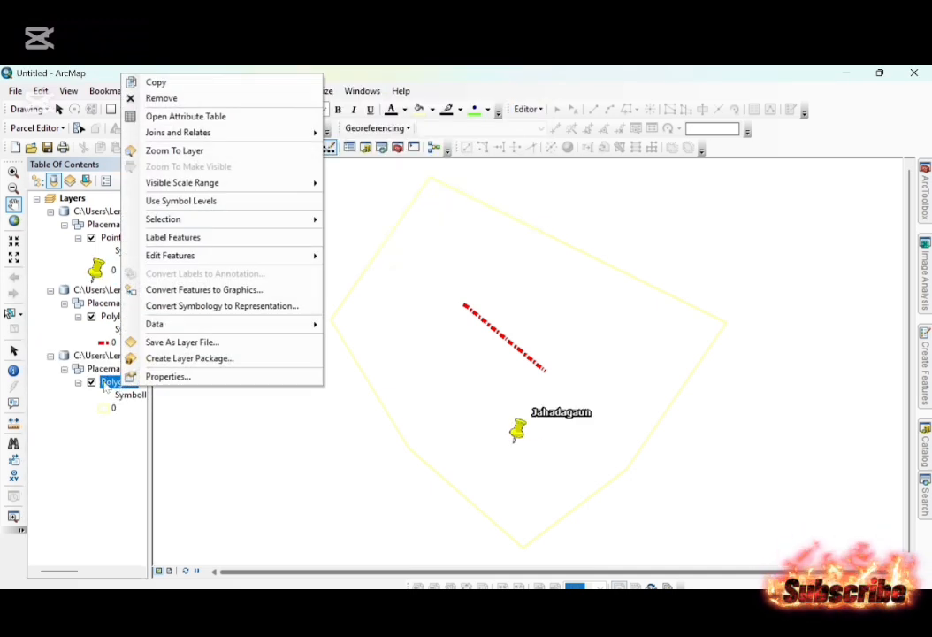
left_click(107, 383)
left_click(106, 413)
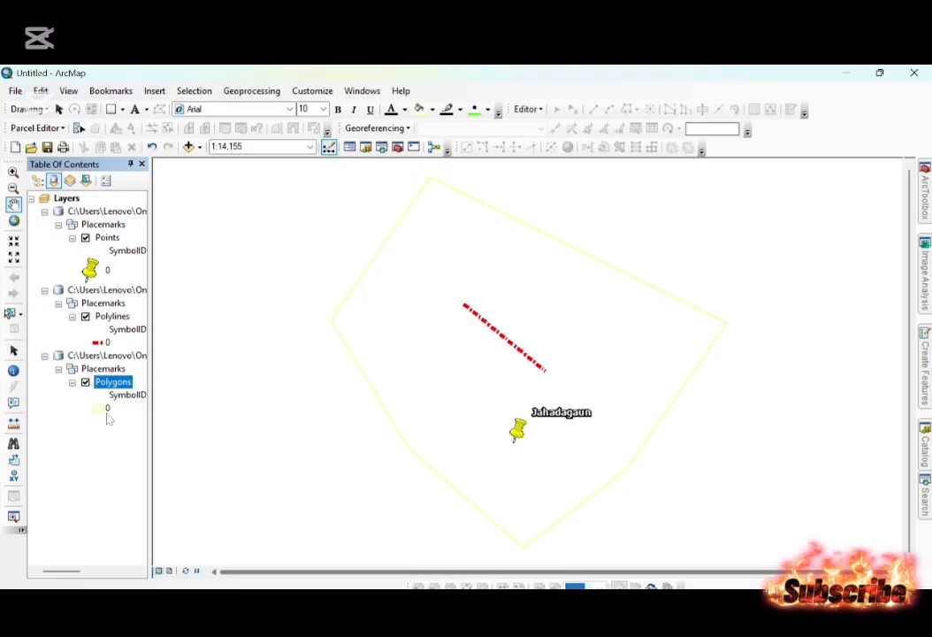
right_click(123, 392)
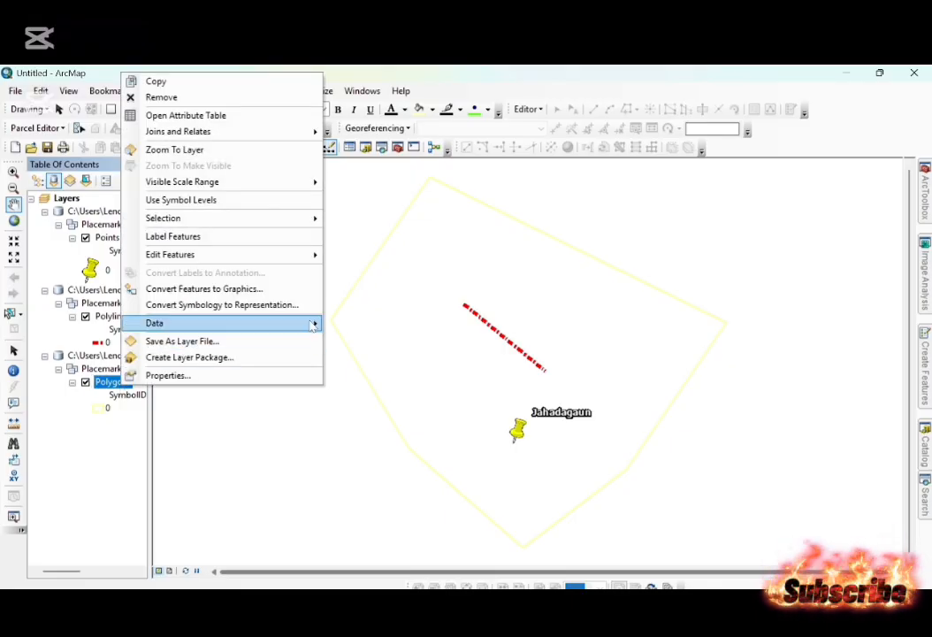
mouse_move(309, 324)
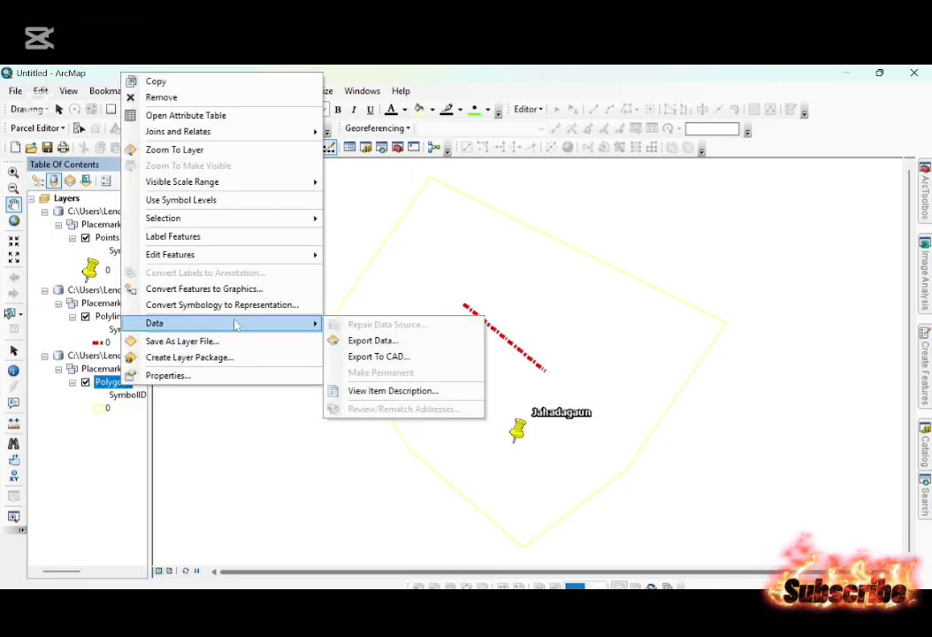
left_click(360, 341)
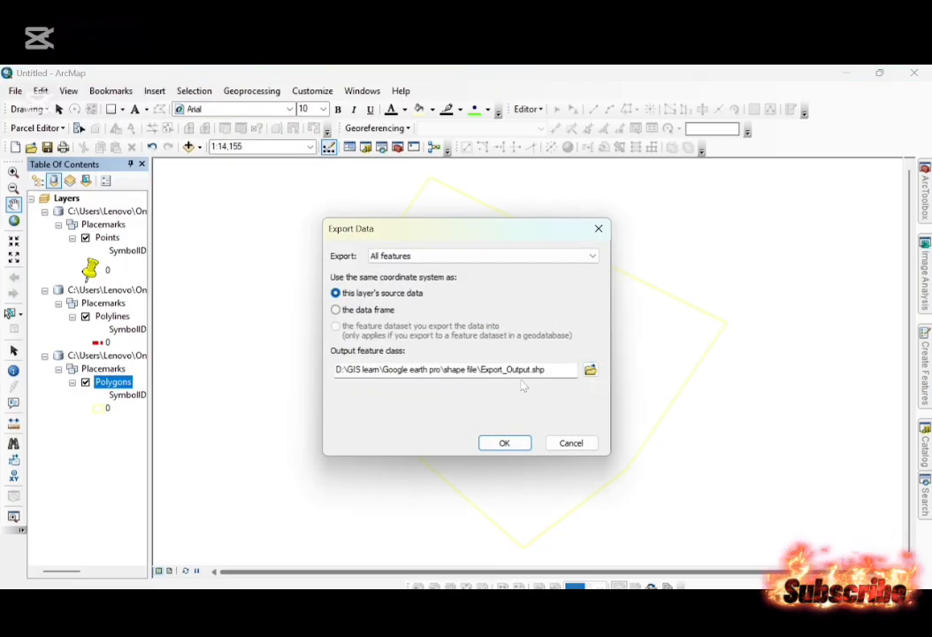
left_click(590, 369)
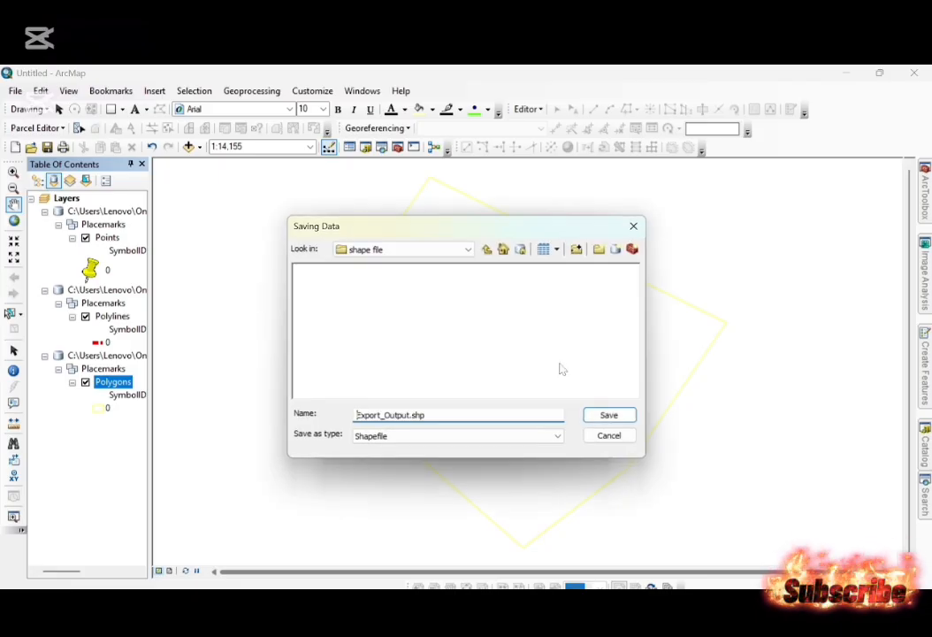
left_click(487, 249)
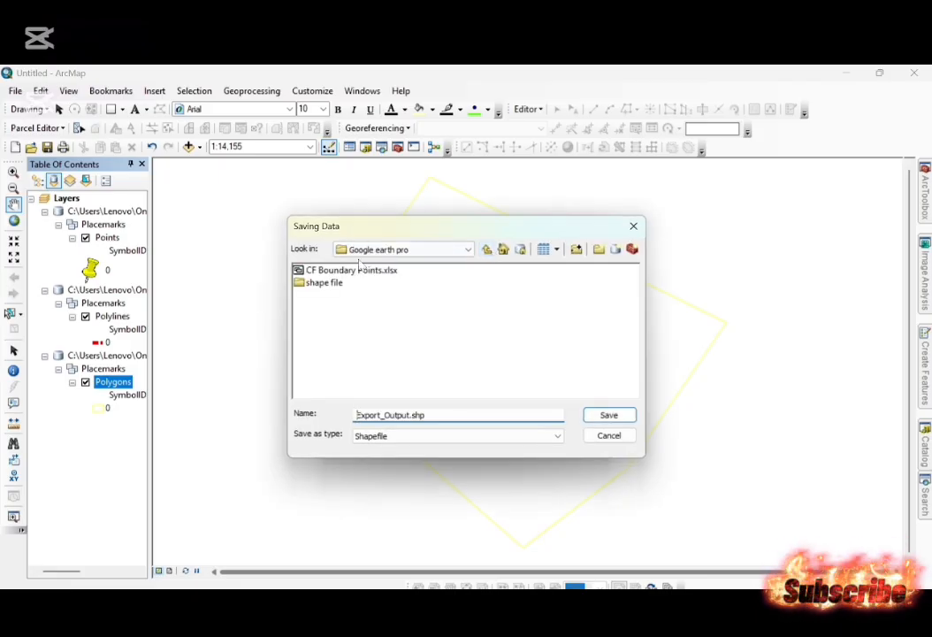
double_click(315, 284)
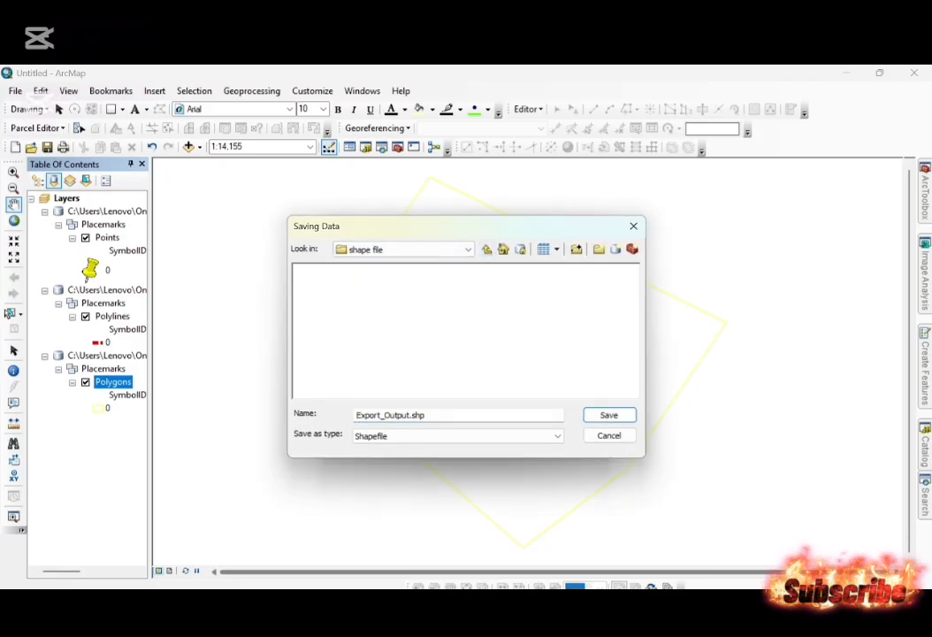
left_click(428, 415)
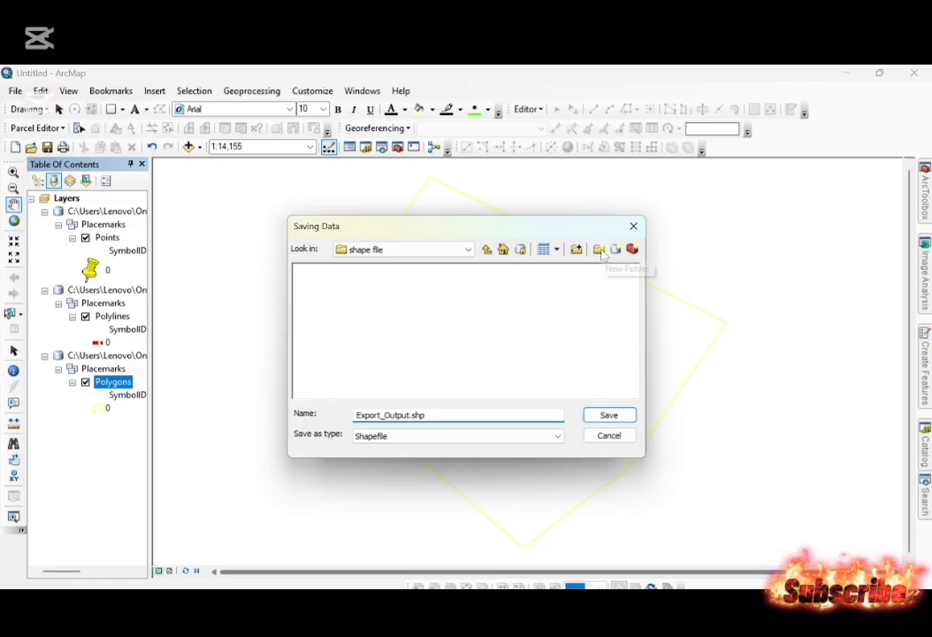
left_click(487, 250)
left_click(320, 283)
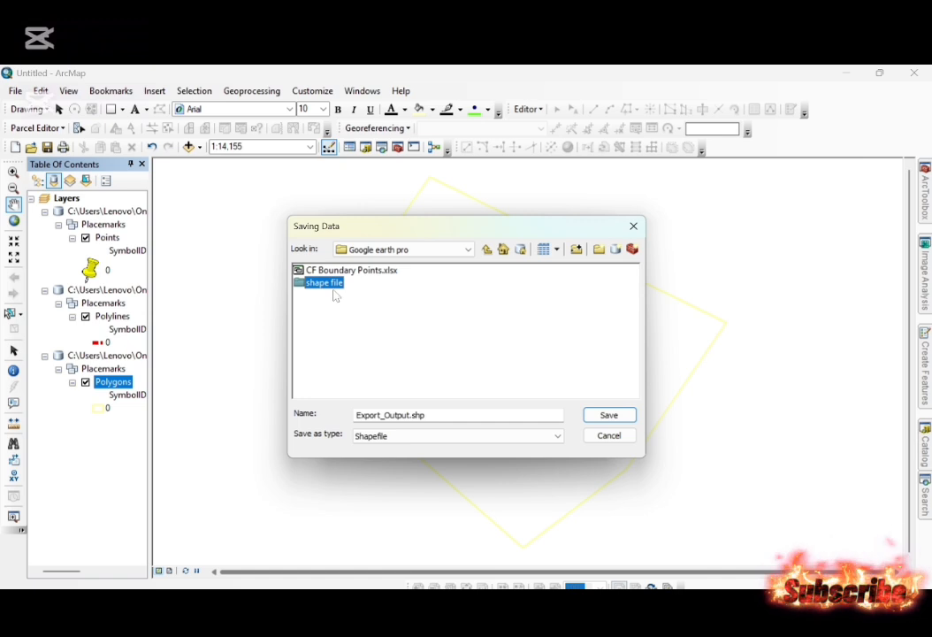
double_click(333, 285)
Export the polygons as a shapefile named Project area into the map, and remove the original Project area.gdb layer group.
double_click(390, 414)
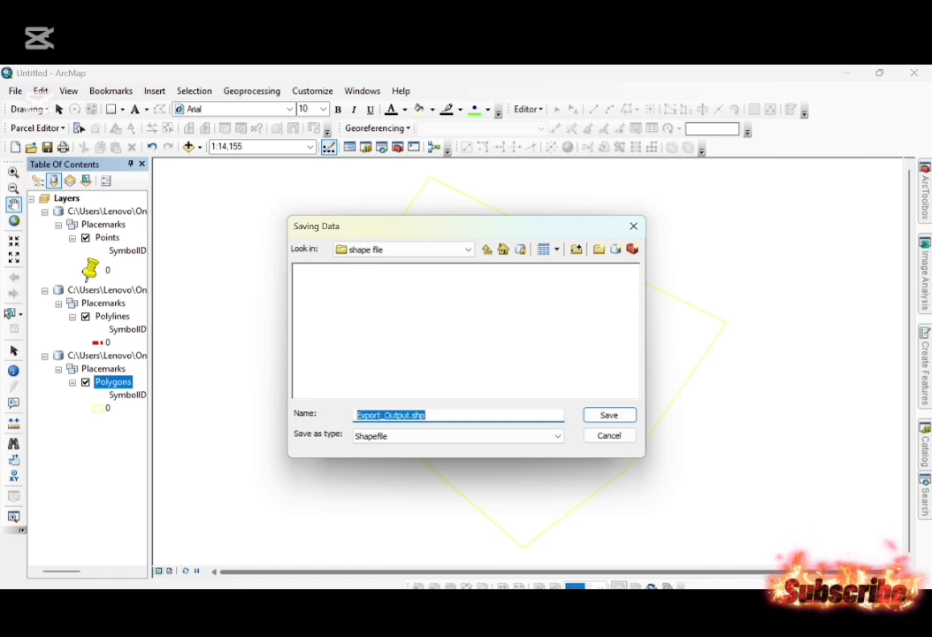
key("BackSpace")
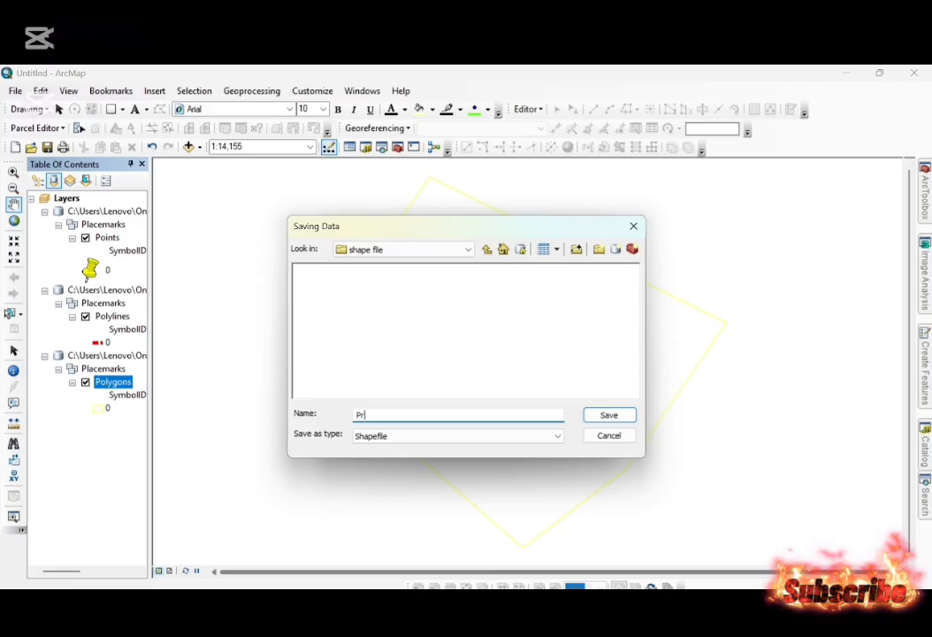
type("oject area")
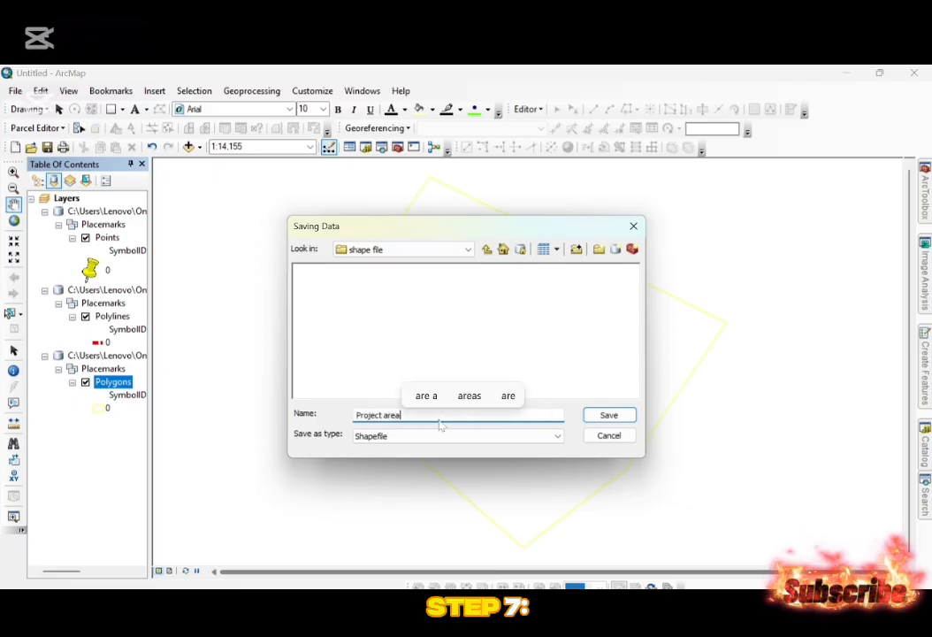
key("Return")
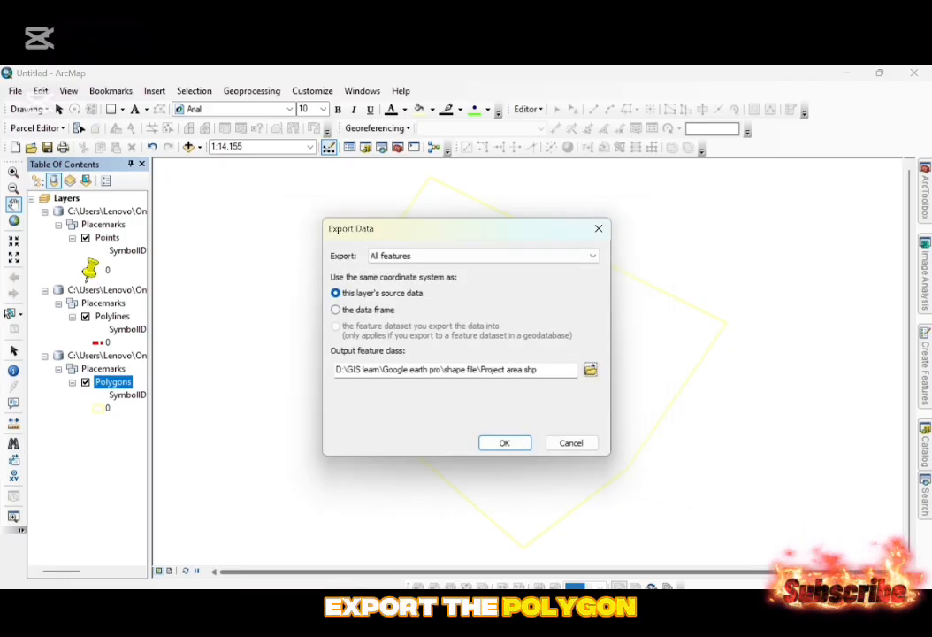
left_click(504, 442)
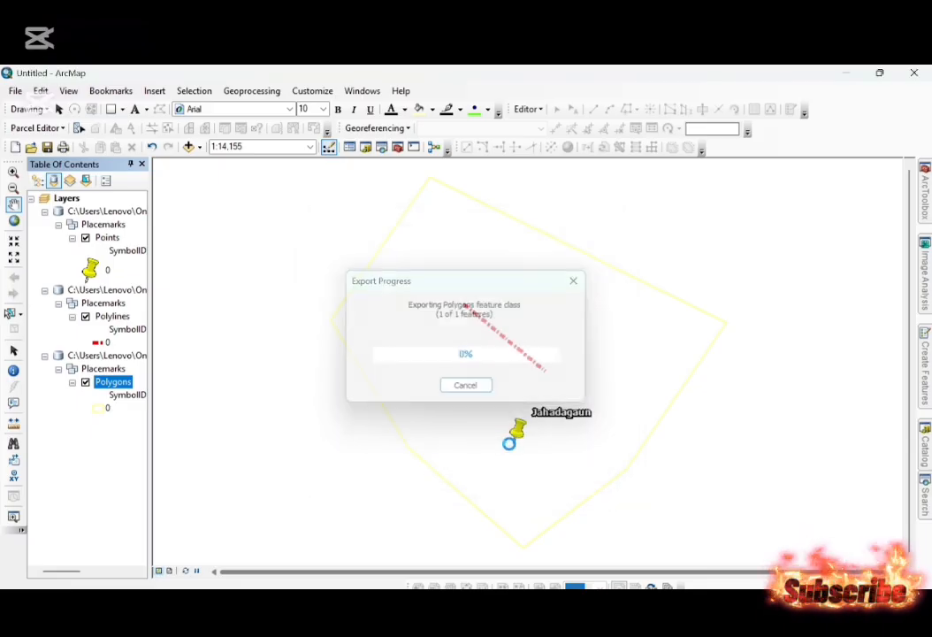
key("Return")
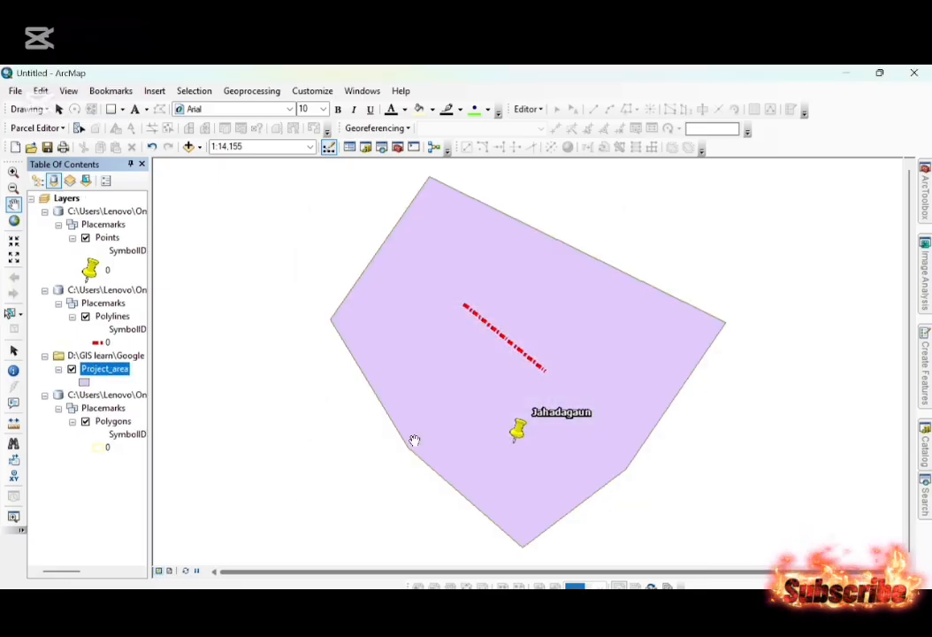
right_click(105, 396)
left_click(123, 403)
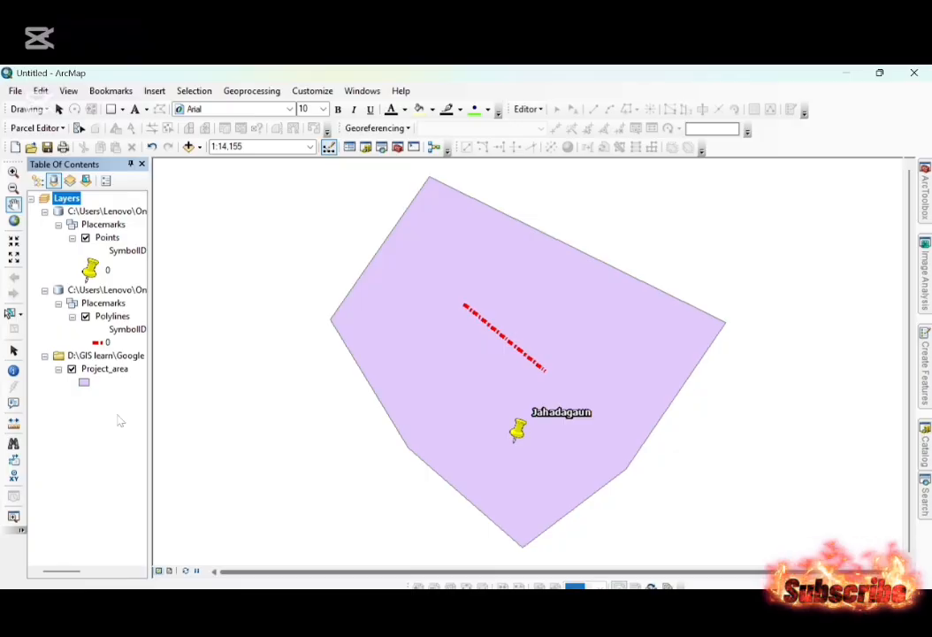
Export all features of the Polylines layer to the shape file folder as Bridge.shp and add the shapefile to the map.
right_click(102, 317)
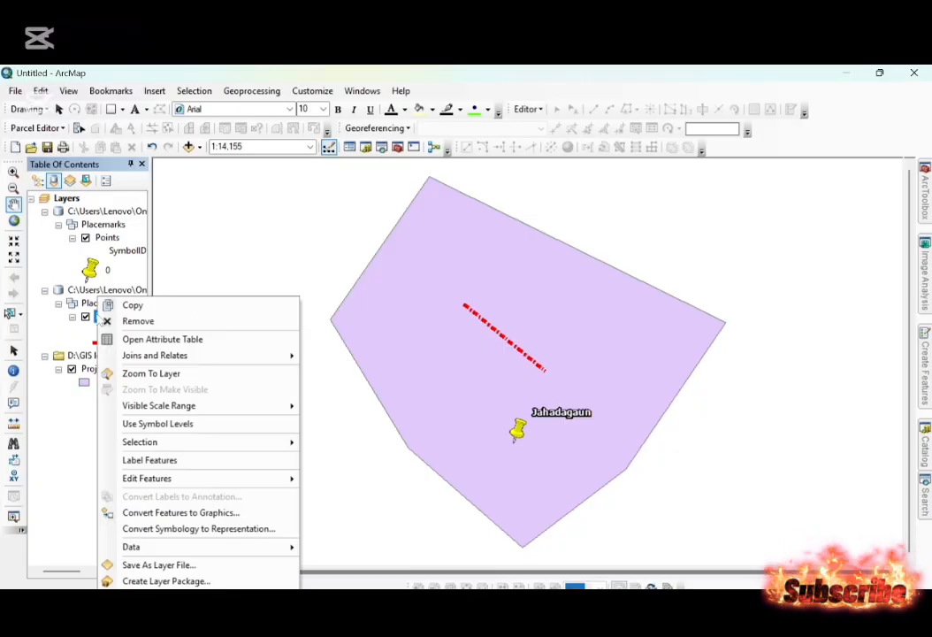
mouse_move(266, 547)
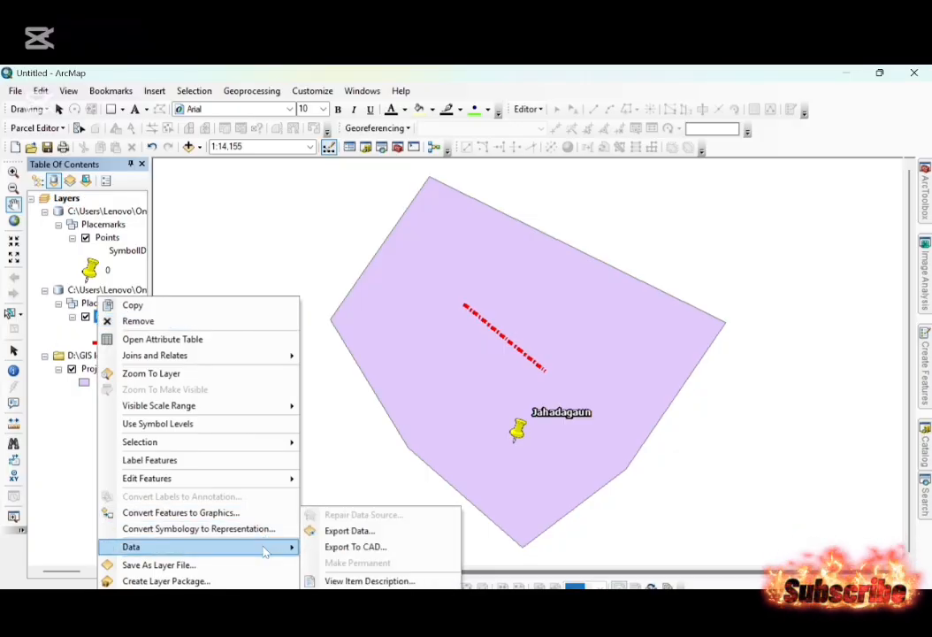
left_click(345, 531)
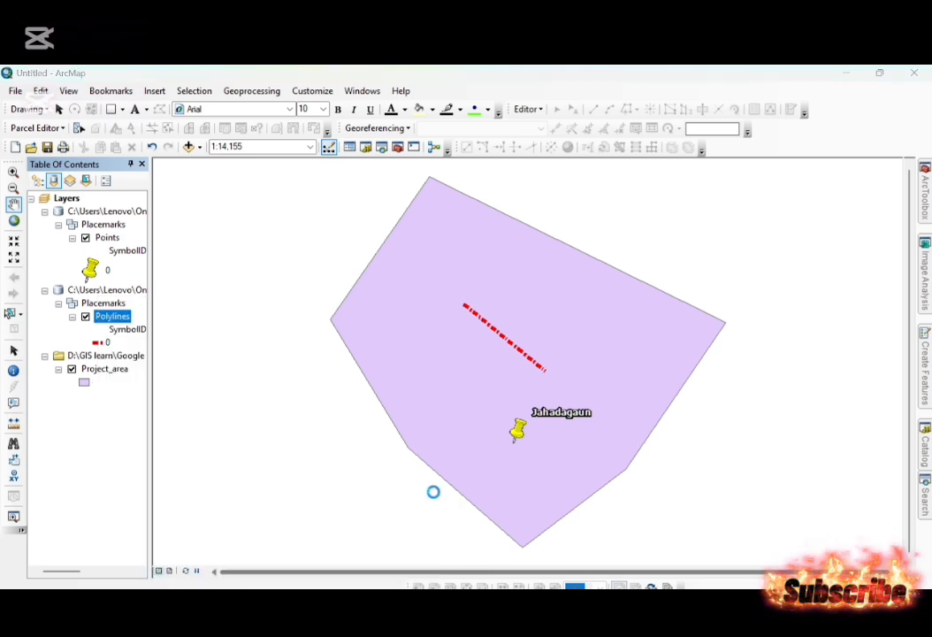
left_click(591, 370)
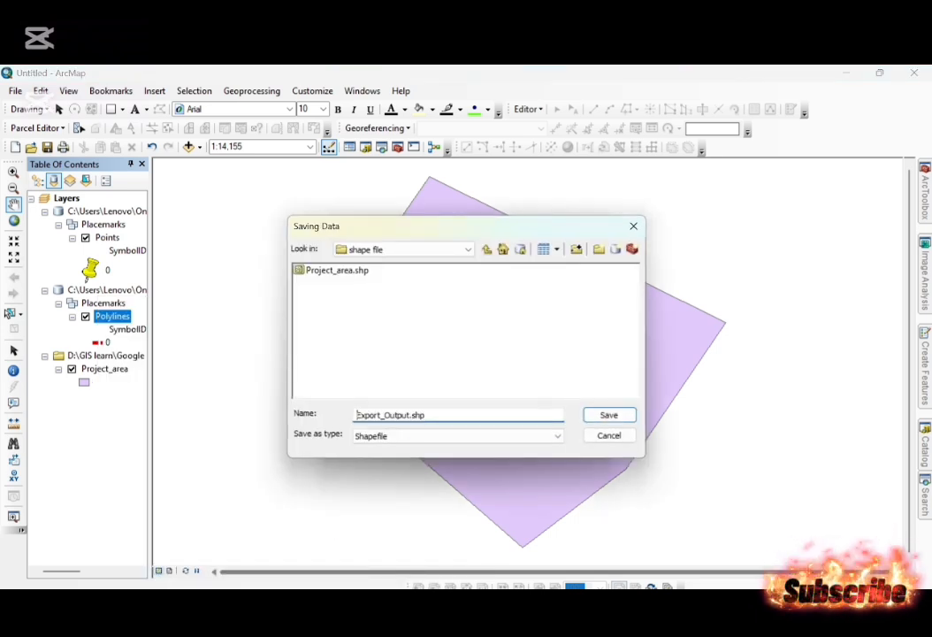
double_click(424, 415)
type("Bridge")
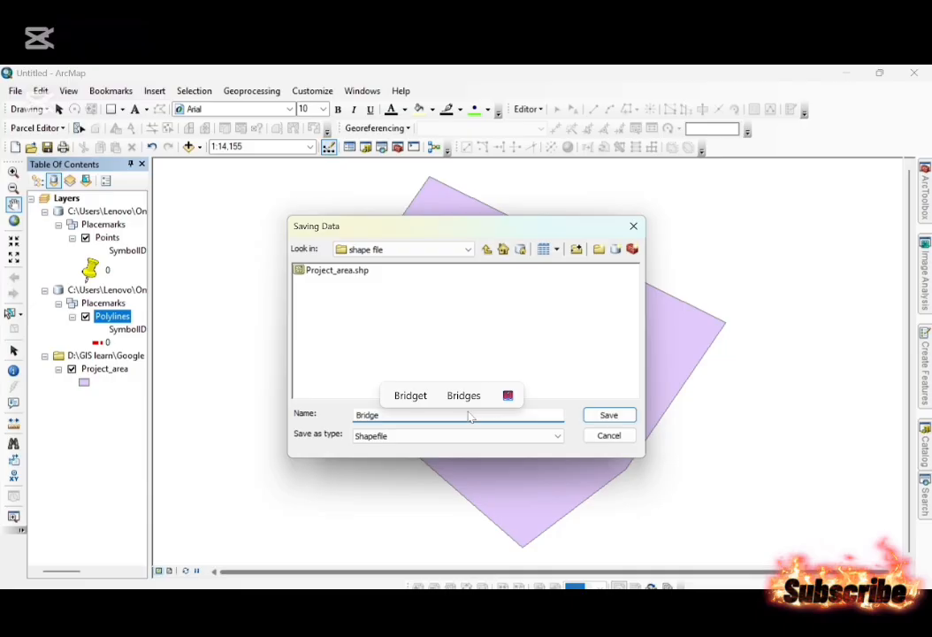
key("Return")
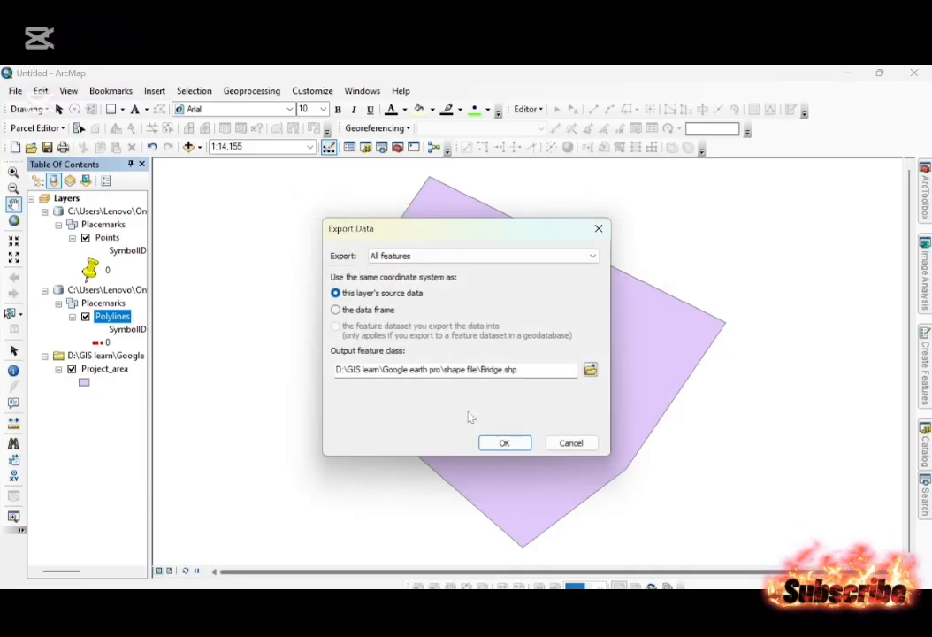
key("Return")
key("Return")
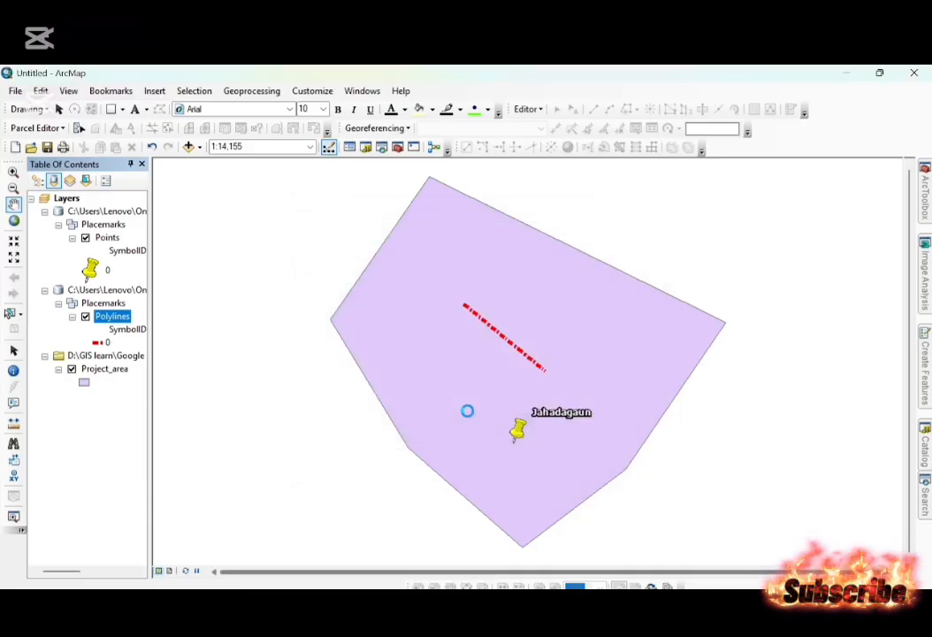
Export all features of the Points layer to the shape file folder as the Jahadagaun shapefile and add it to the map.
right_click(112, 240)
mouse_move(244, 494)
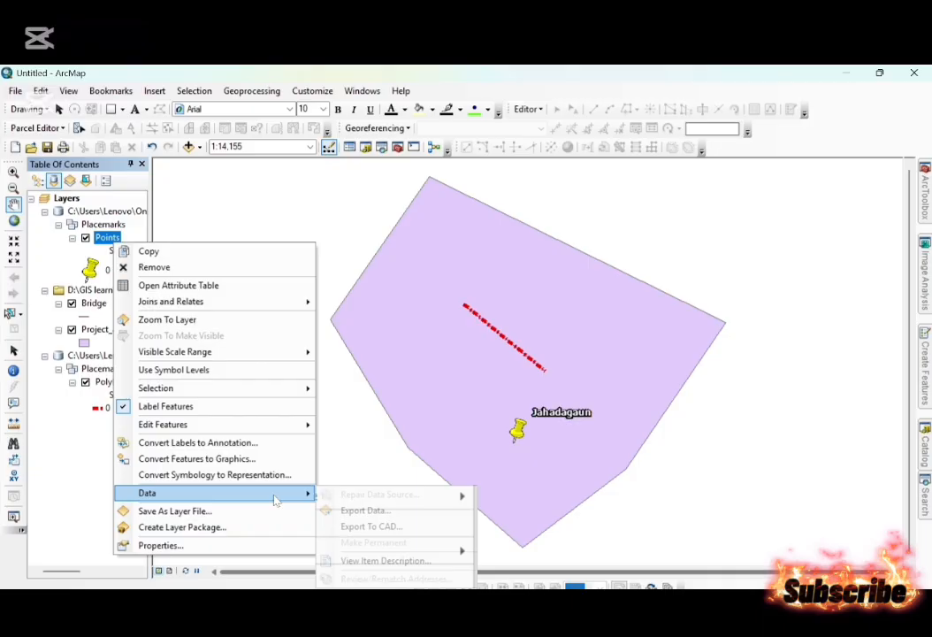
left_click(369, 512)
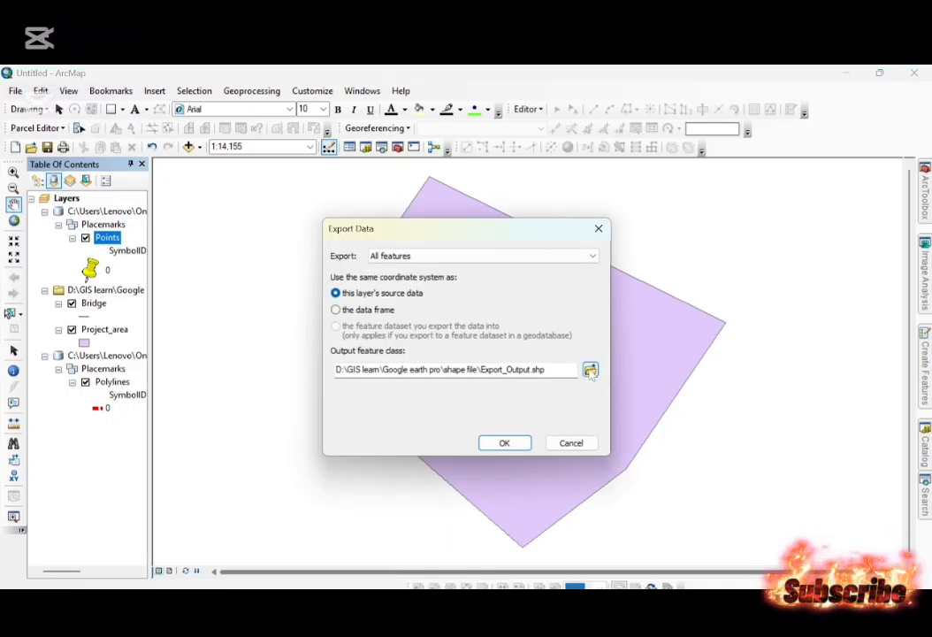
left_click(591, 371)
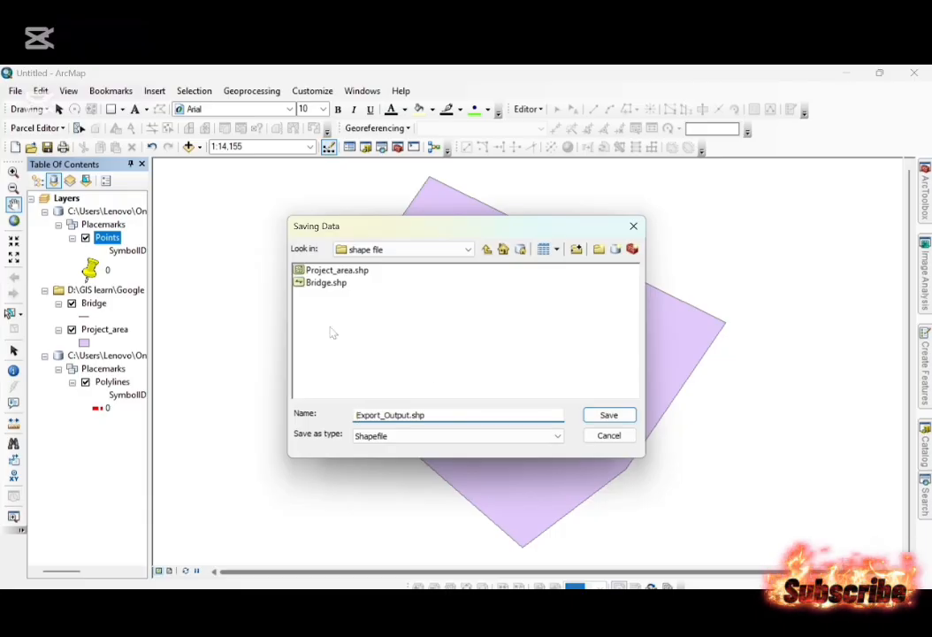
double_click(416, 415)
type("Jah")
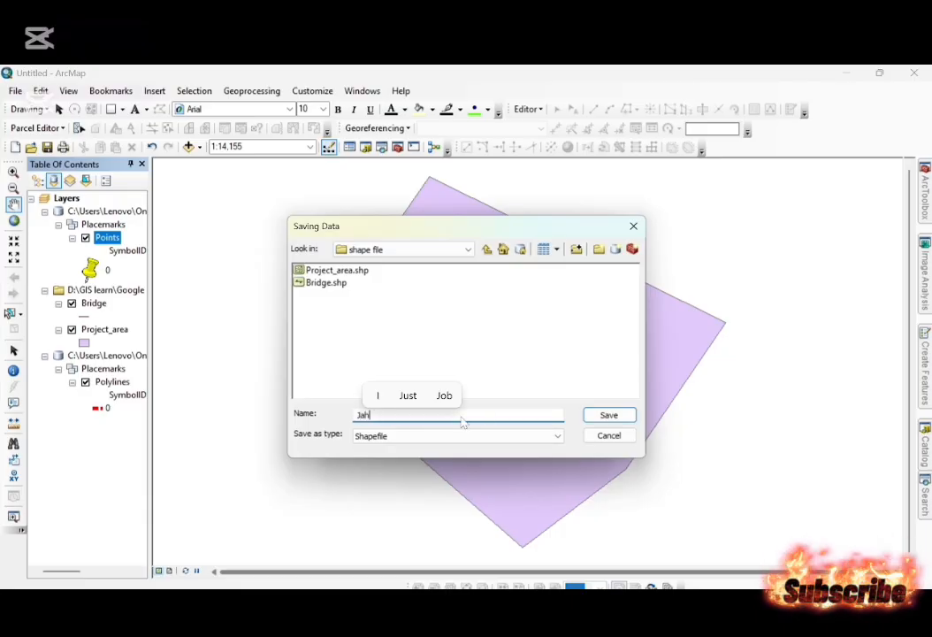
type("adagaun")
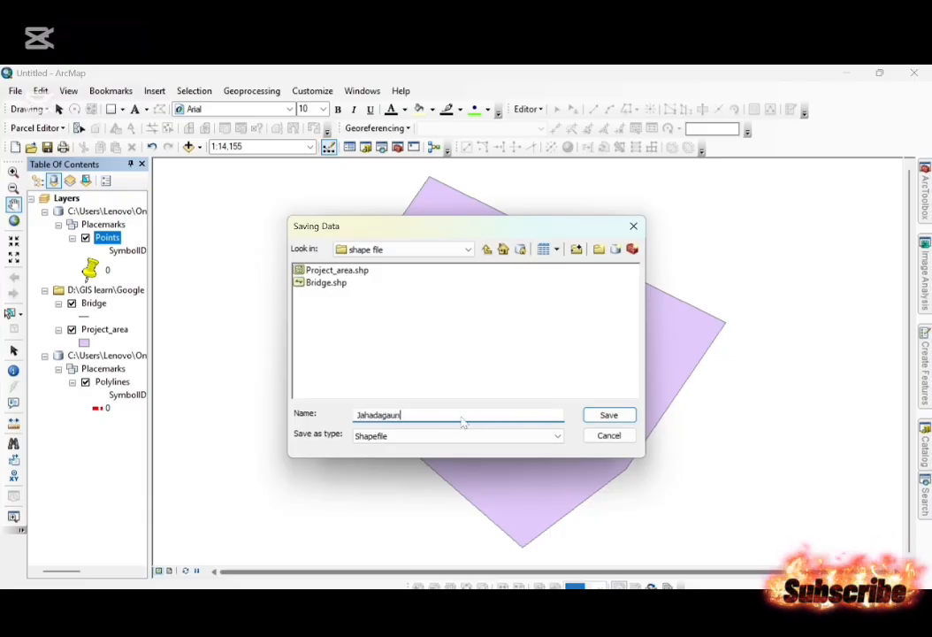
key("Return")
key("Return")
key("Return")
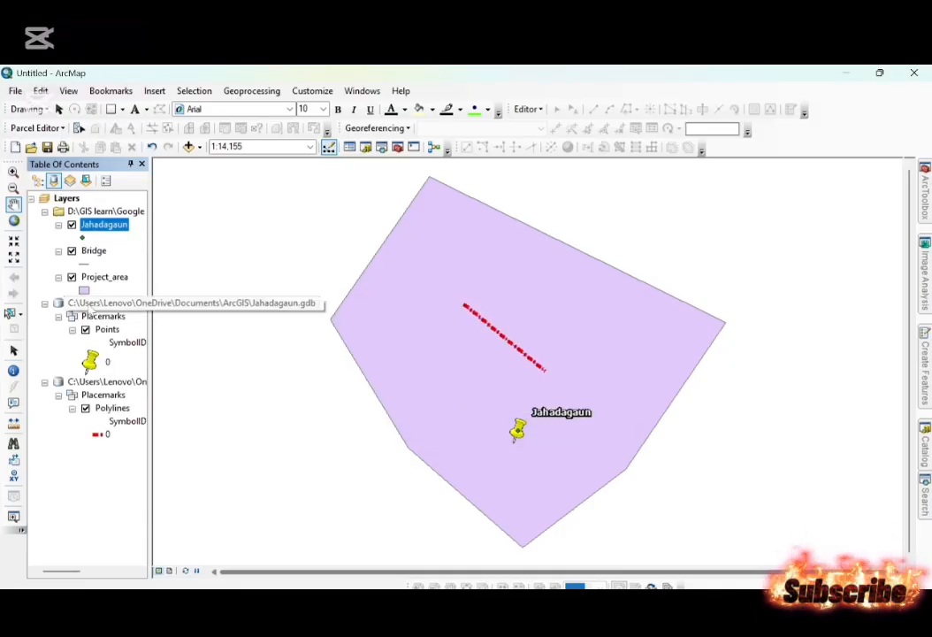
Remove the original Jahadagaun.gdb and Bridge.gdb layer groups from the map, keeping only the exported shapefiles.
right_click(85, 305)
left_click(105, 312)
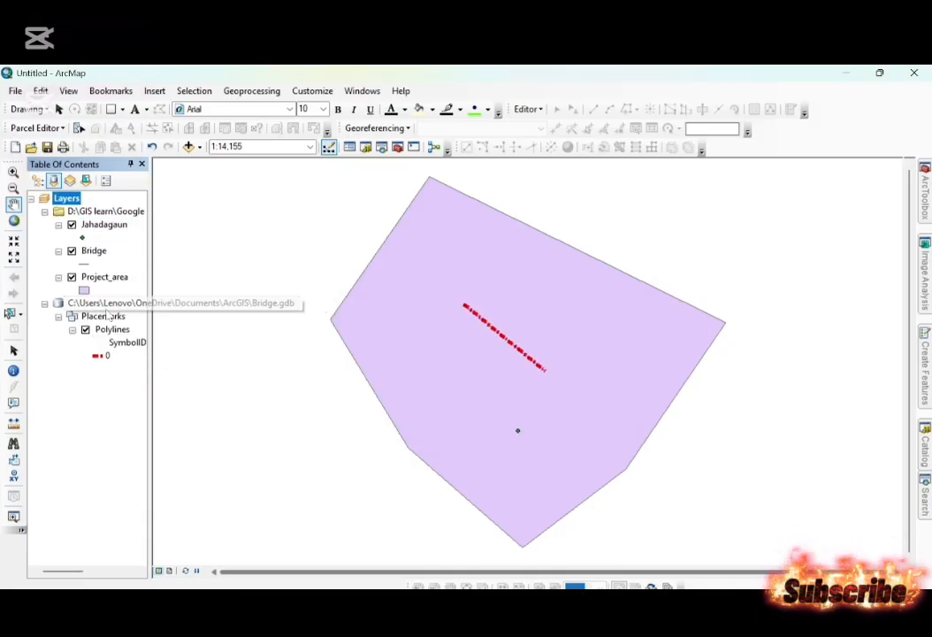
right_click(104, 304)
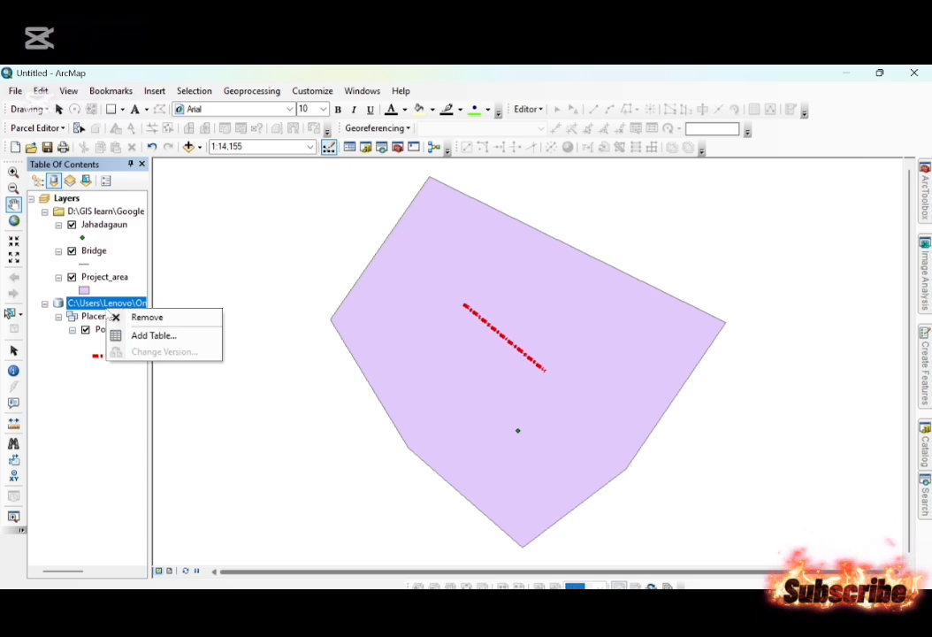
left_click(128, 317)
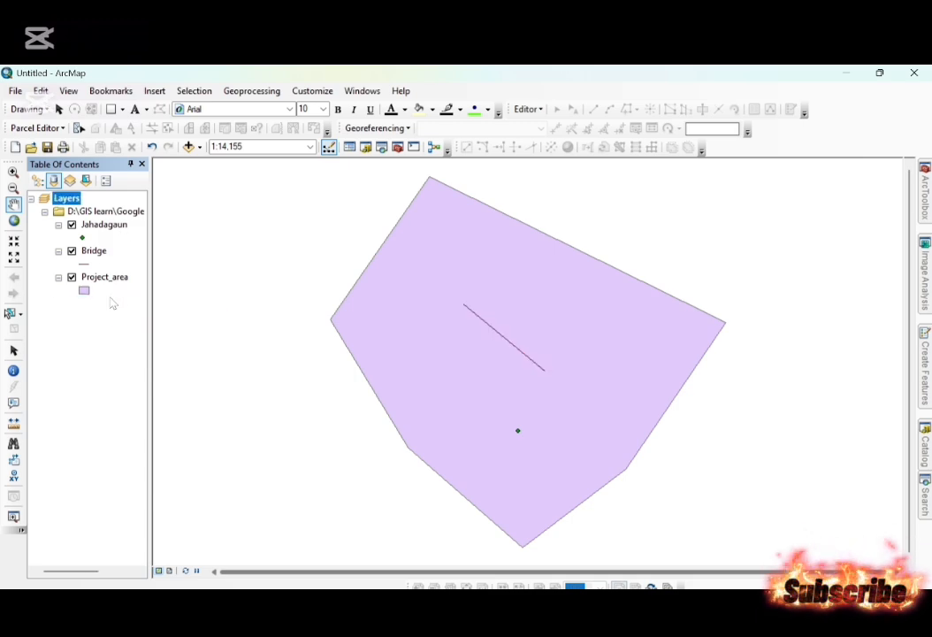
Save the map document as Project area in the Arcmap projects folder.
left_click(15, 90)
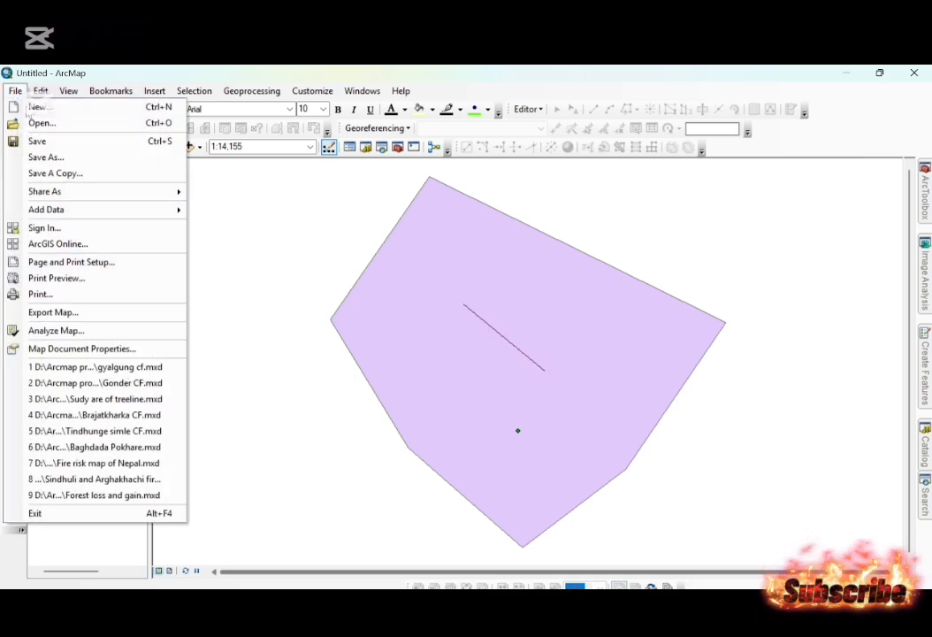
left_click(40, 157)
type("P")
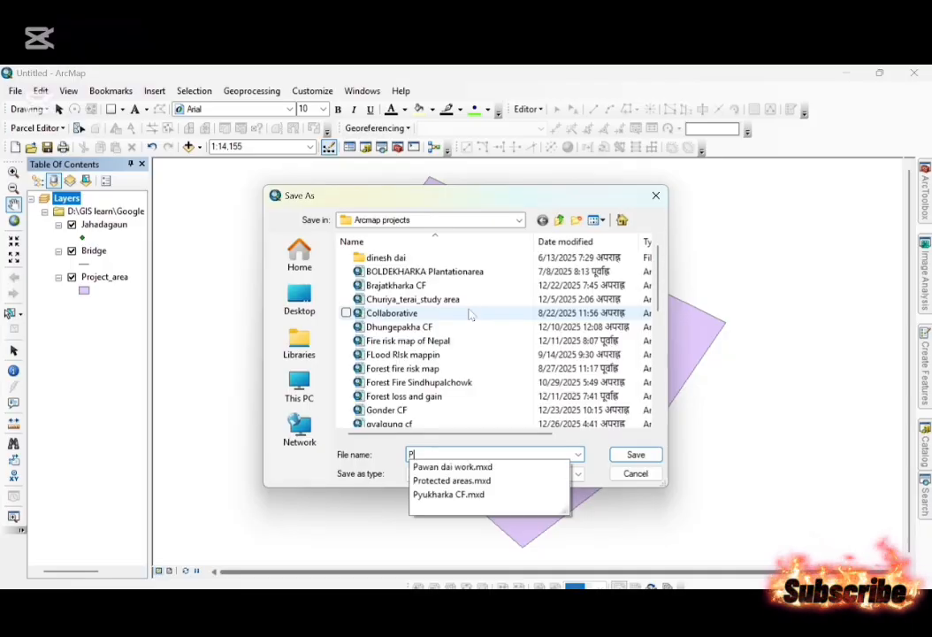
type("roject area")
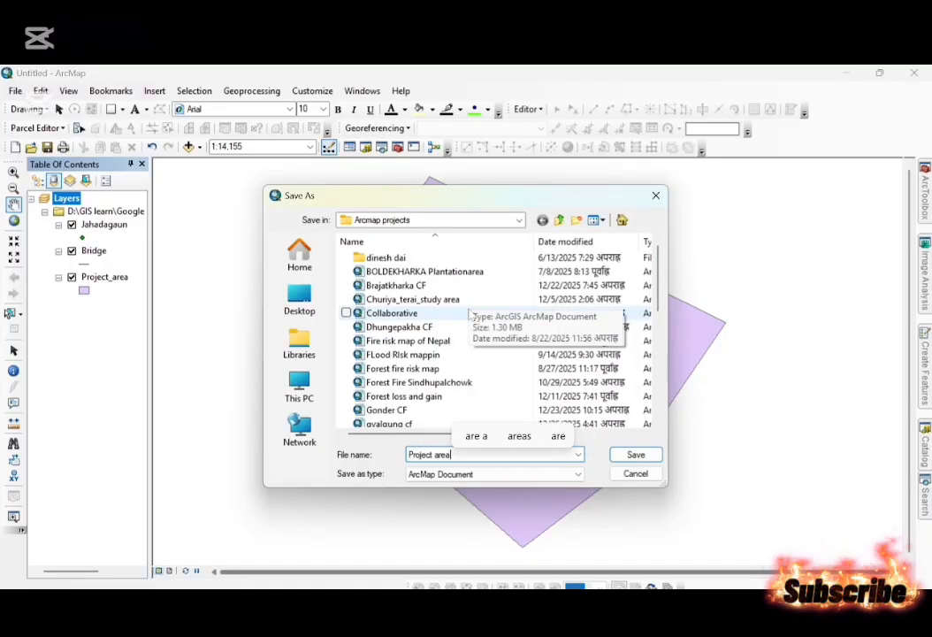
key("Return")
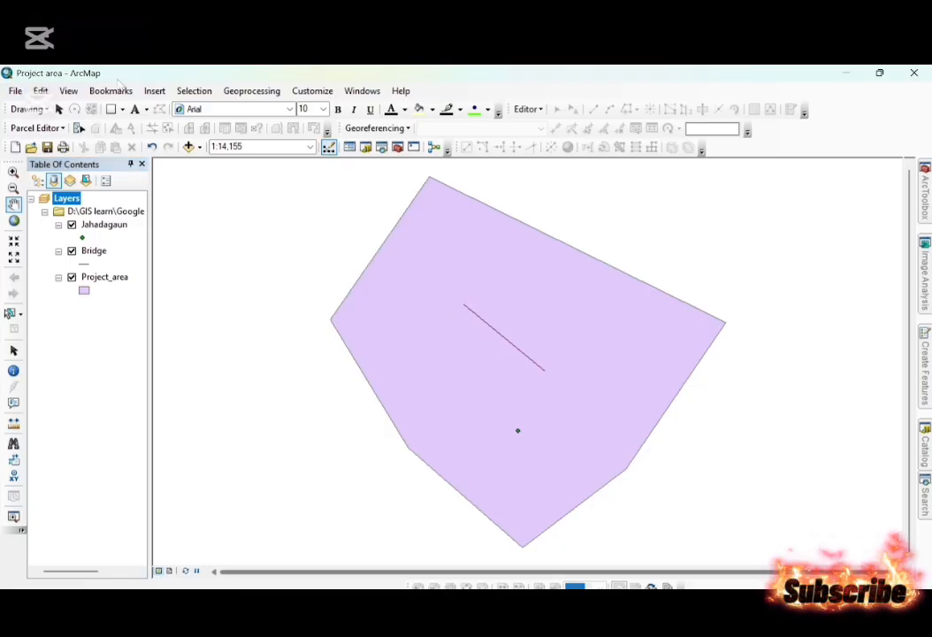
Apply the 100 Year Flood Overlay symbol to the Project_area layer and save the map document.
left_click(83, 292)
scroll(401, 467, "down", 15)
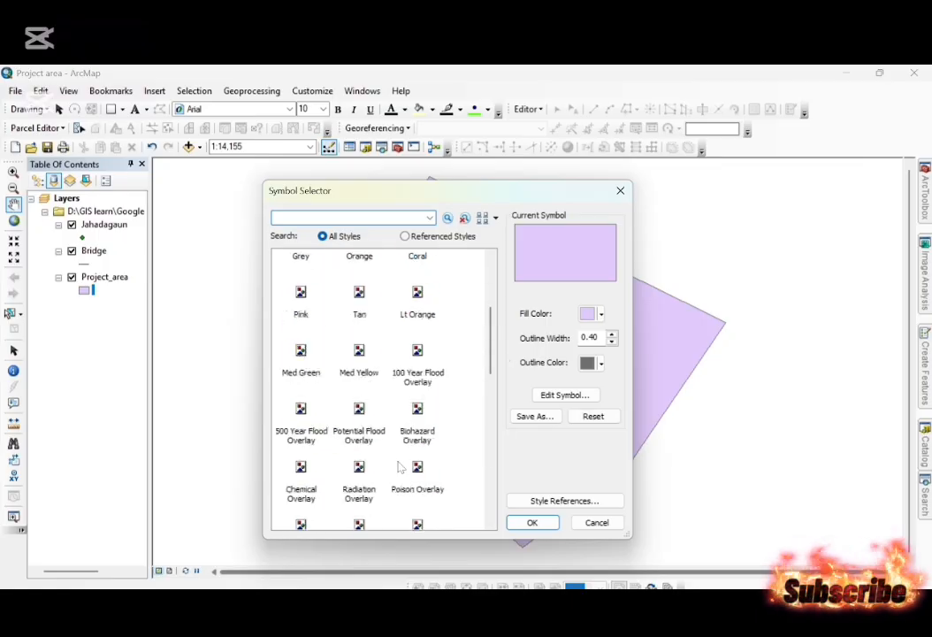
double_click(420, 376)
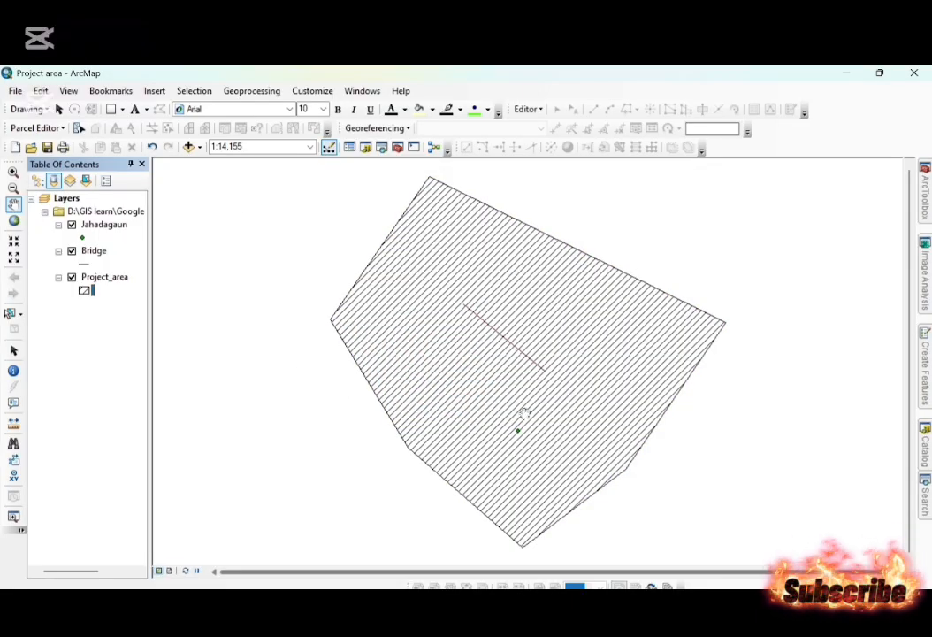
left_click(15, 90)
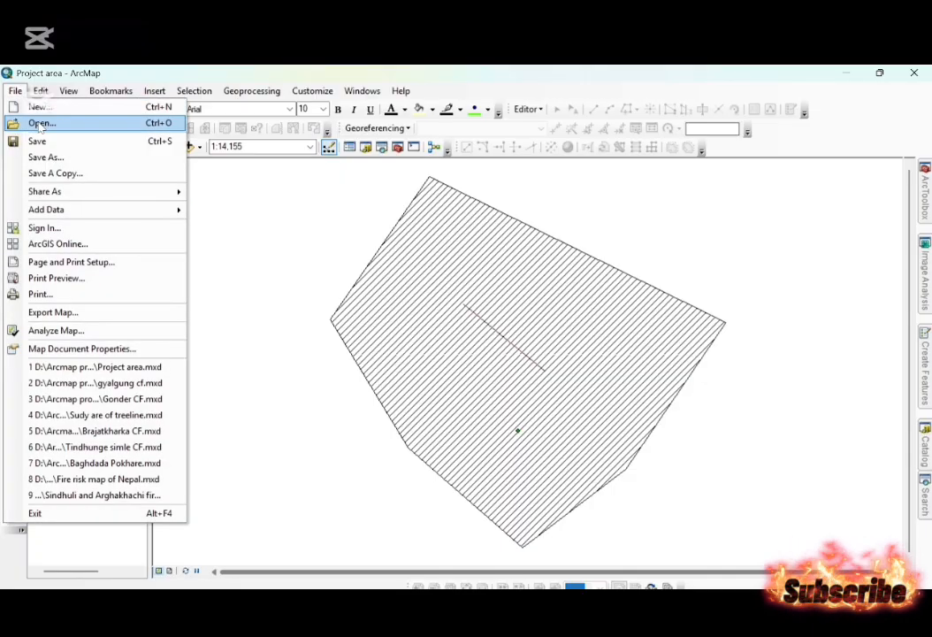
left_click(37, 141)
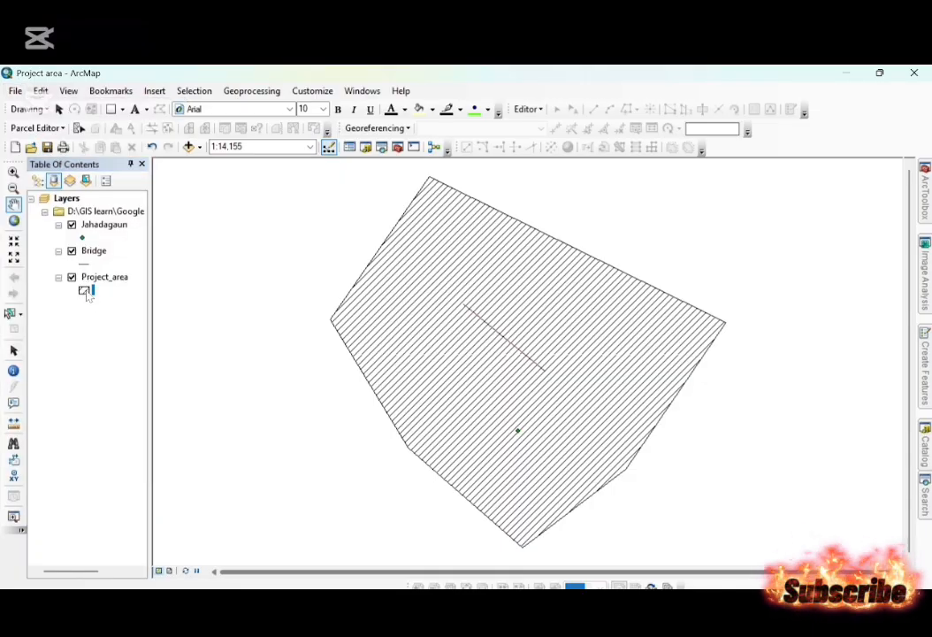
Restyle the Project_area polygon symbol with no fill color and a red outline.
left_click(86, 292)
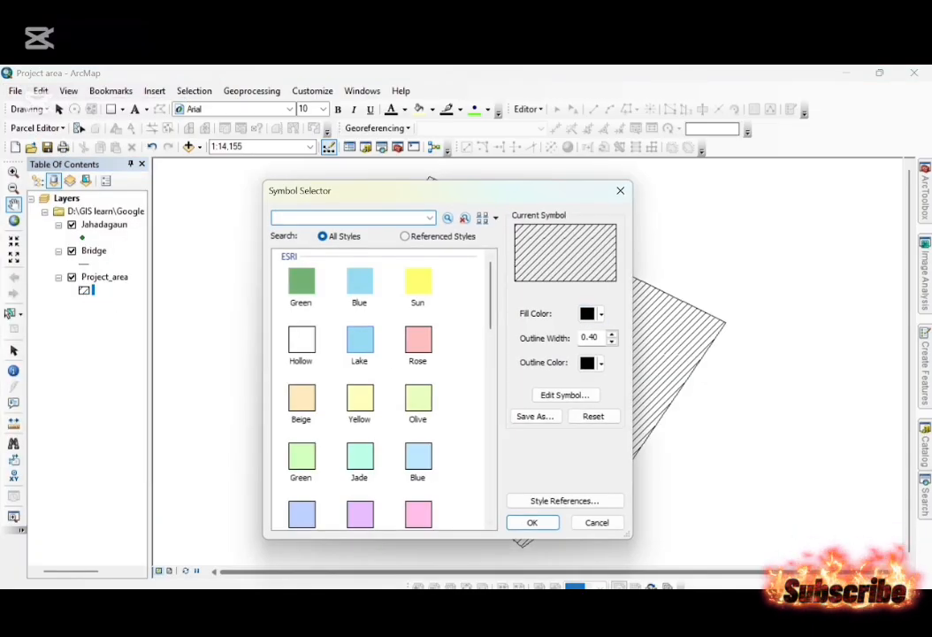
left_click(592, 313)
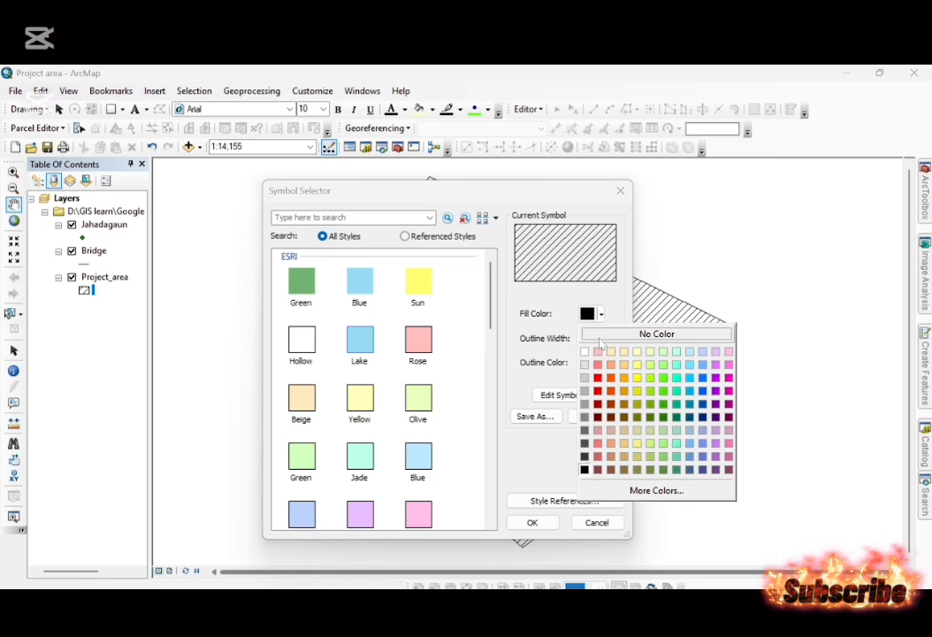
left_click(598, 352)
left_click(590, 364)
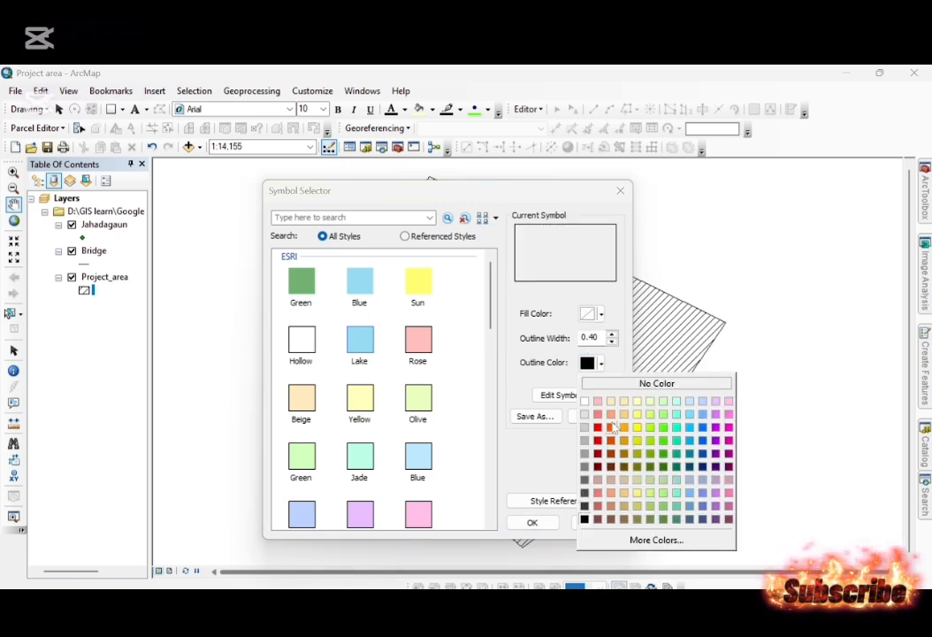
left_click(599, 429)
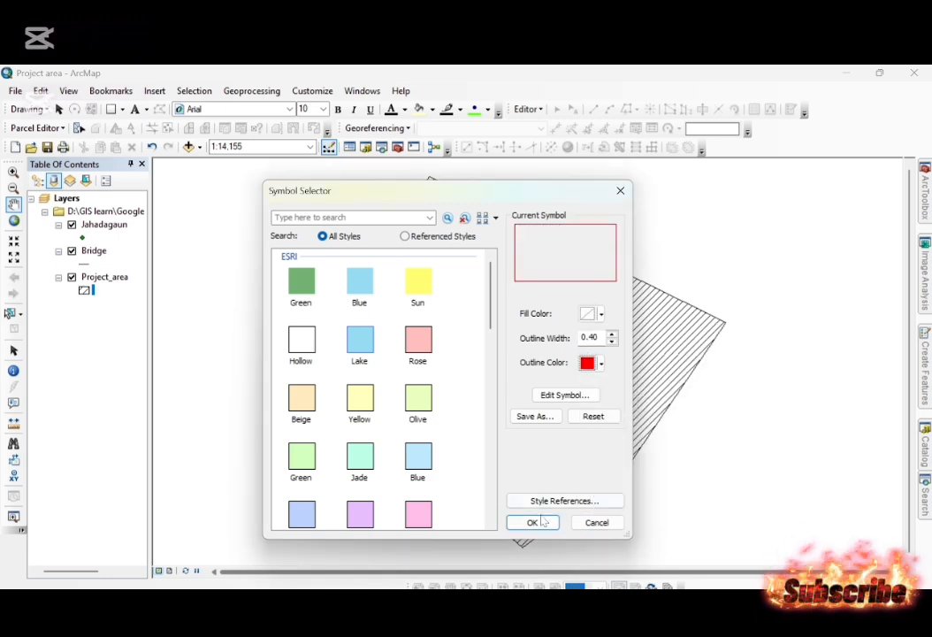
left_click(532, 522)
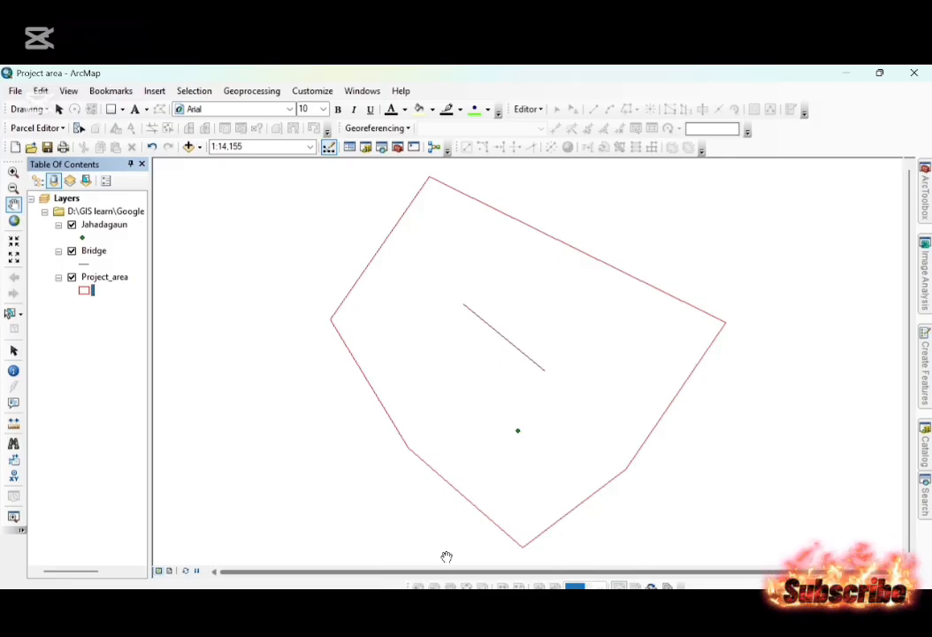
Label the features of the Jahadagaun, Bridge and Project_area layers, and save the map document.
left_click(115, 224)
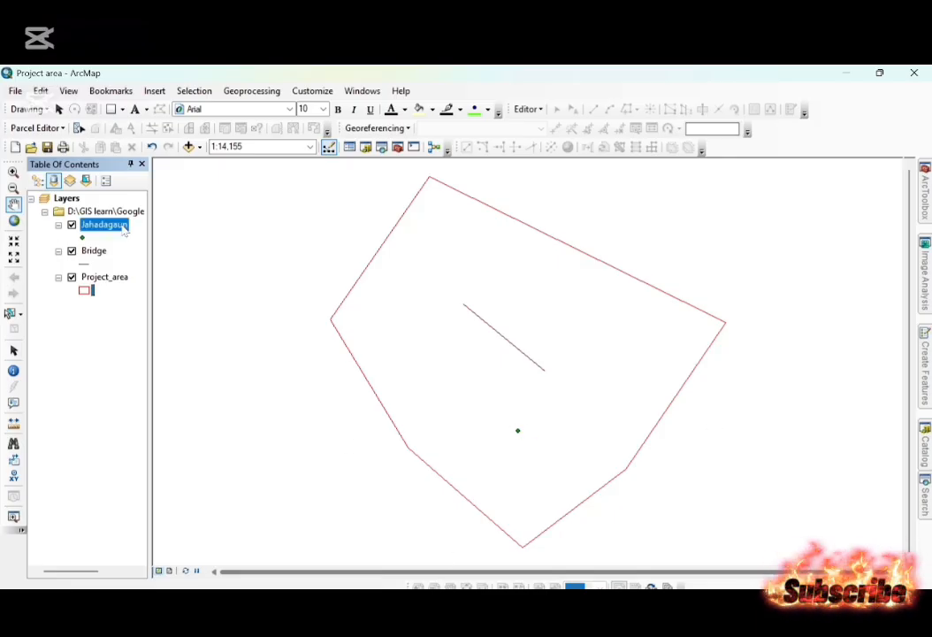
right_click(123, 226)
left_click(174, 390)
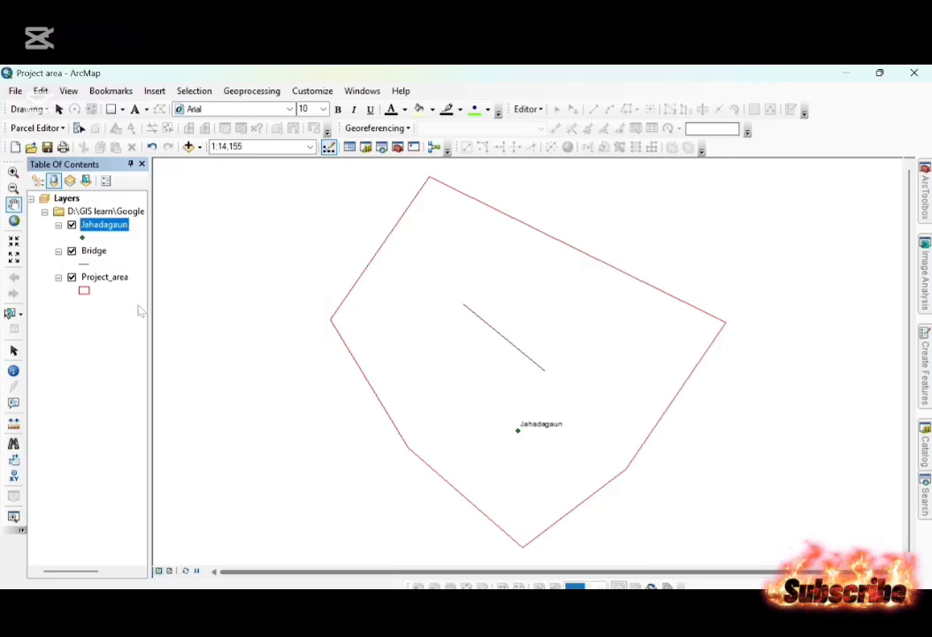
right_click(94, 252)
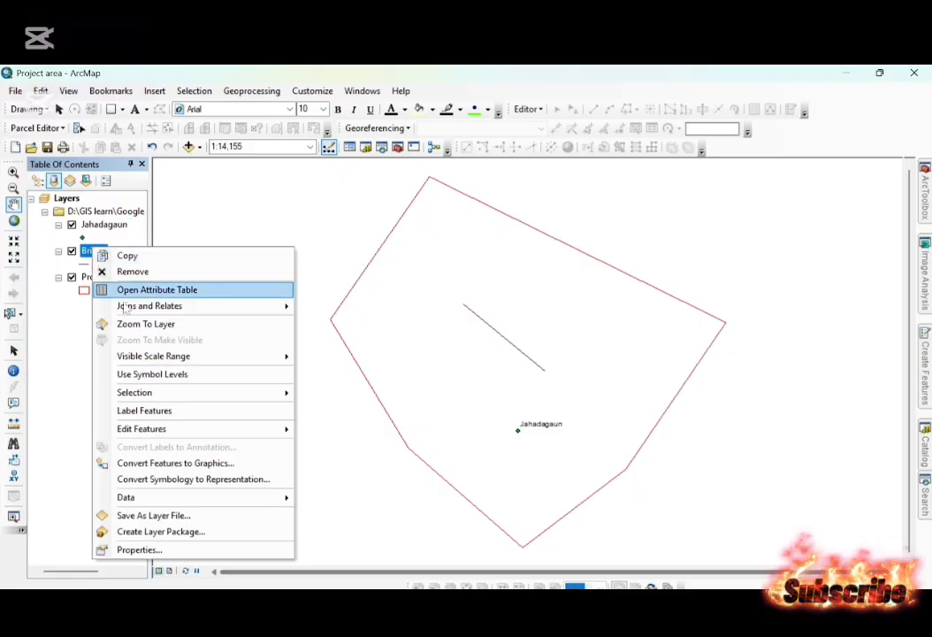
left_click(150, 411)
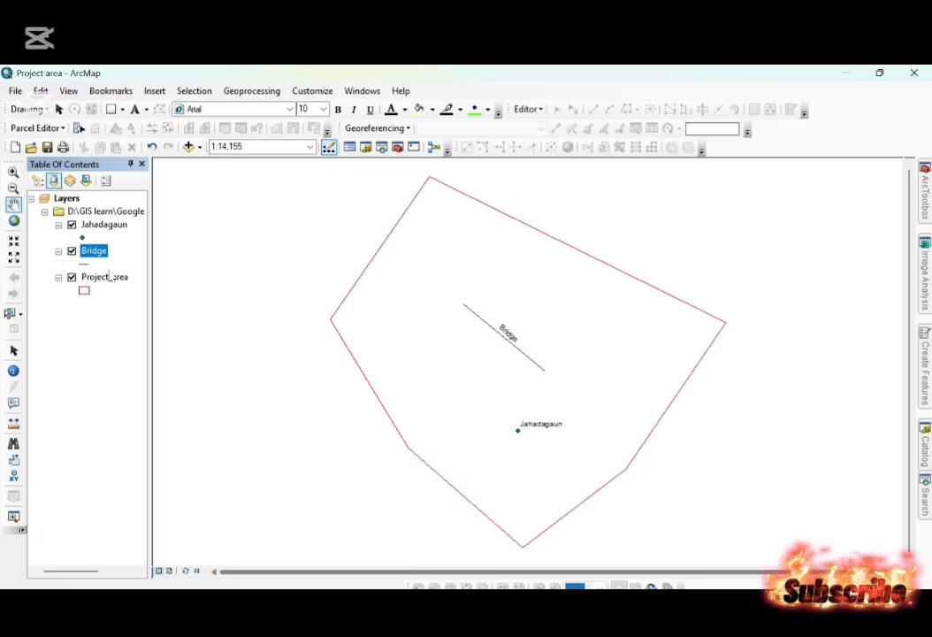
left_click(109, 276)
right_click(111, 276)
left_click(168, 434)
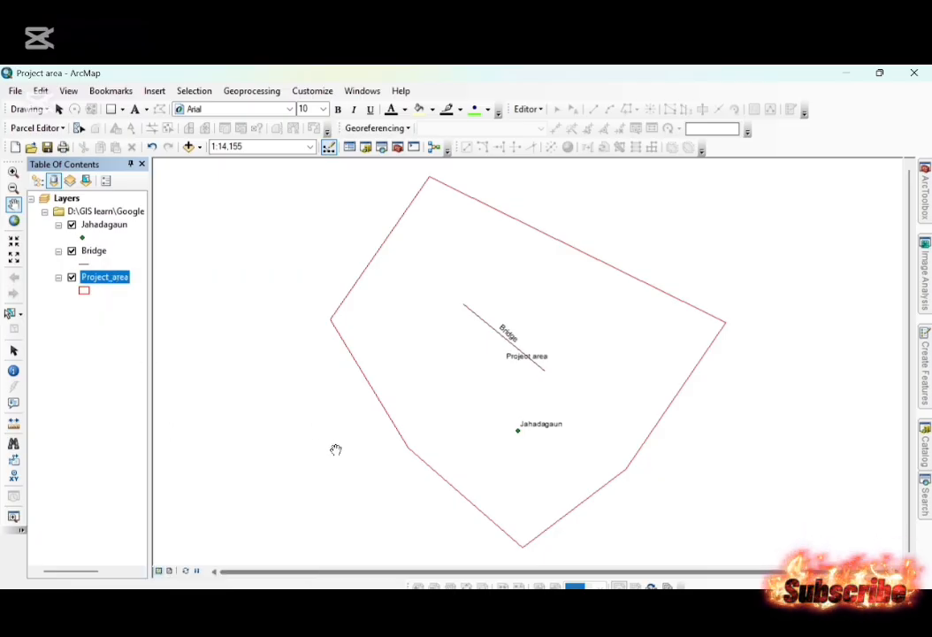
left_click(15, 91)
left_click(36, 141)
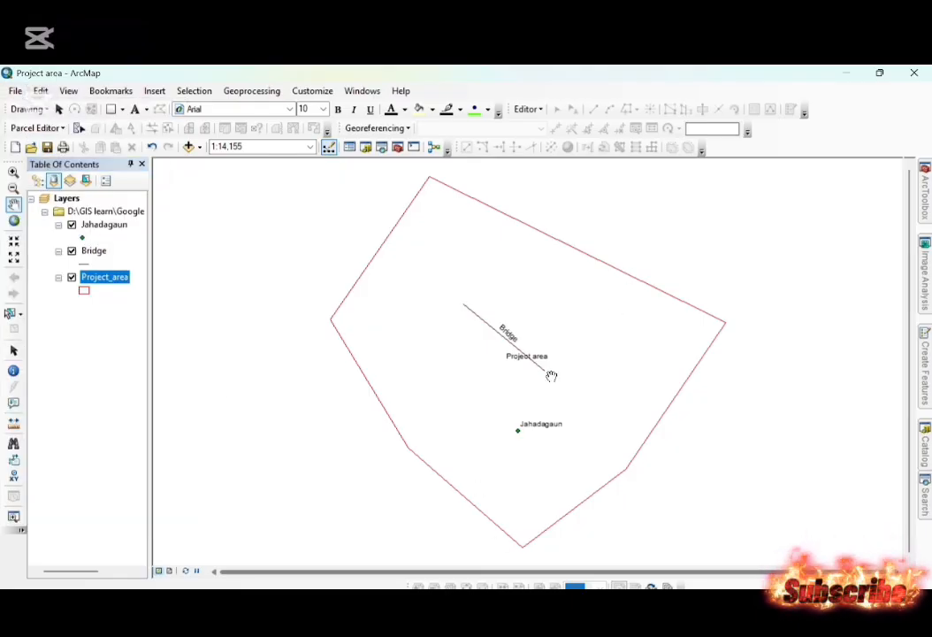
Switch to the Notepad file work in google earth pro.txt and insert a blank line above the Second section.
key("alt+Tab")
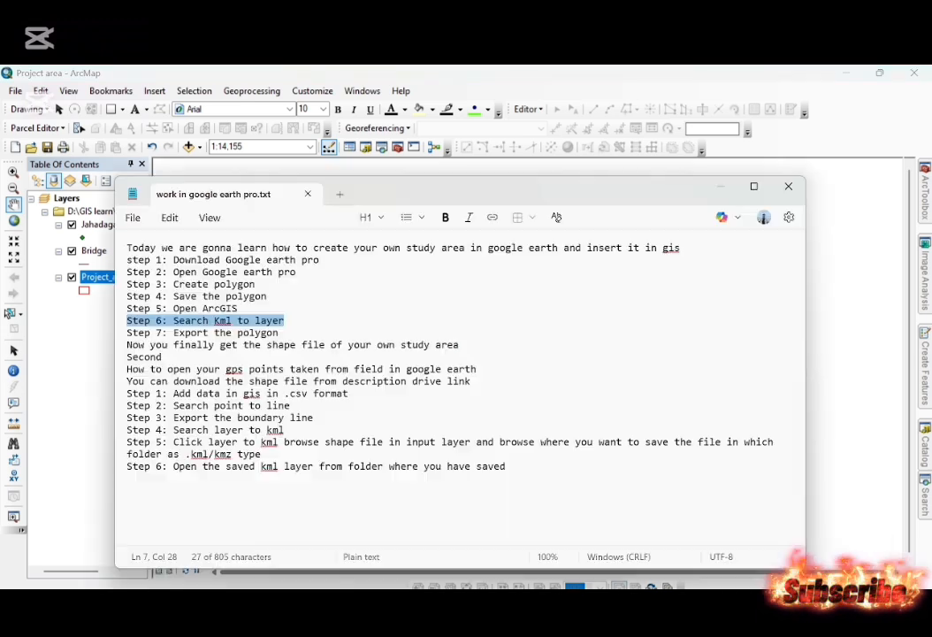
left_click(313, 345)
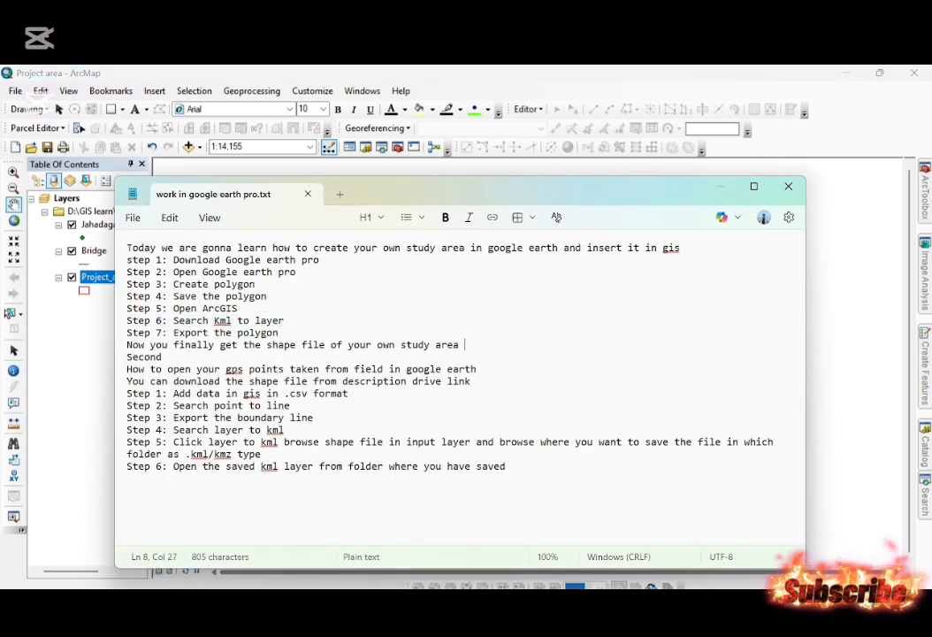
left_click_drag(464, 345, 127, 247)
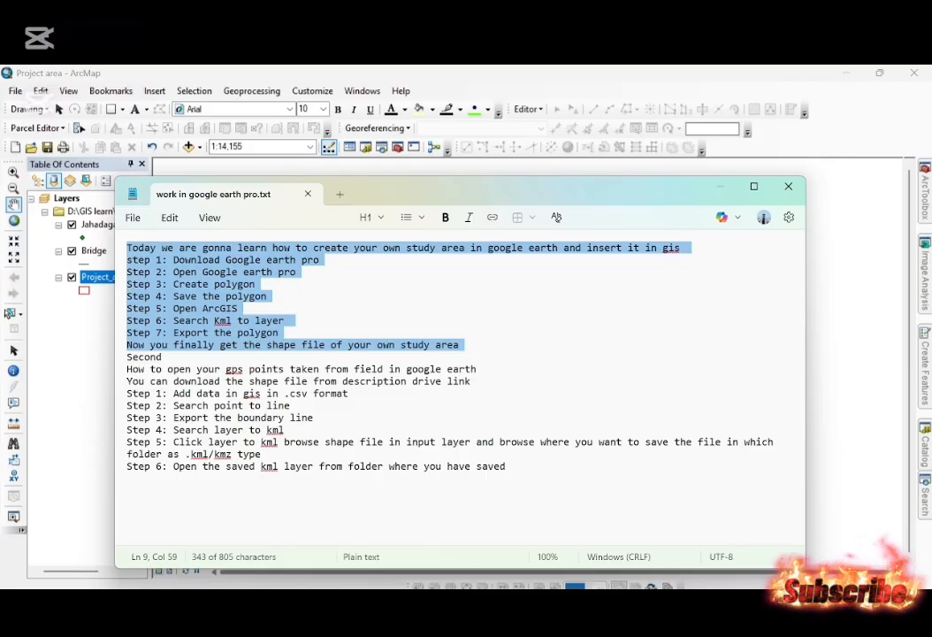
left_click(122, 358)
key("Return")
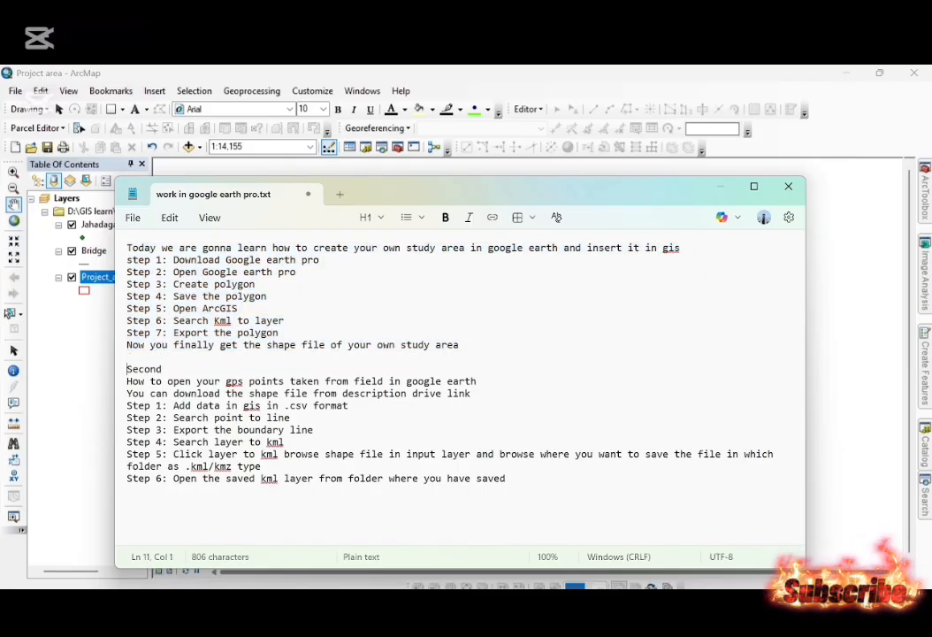
Review the Second section's instructions on opening field GPS points in Google Earth, from the download note to Step 2.
key("ctrl+minus")
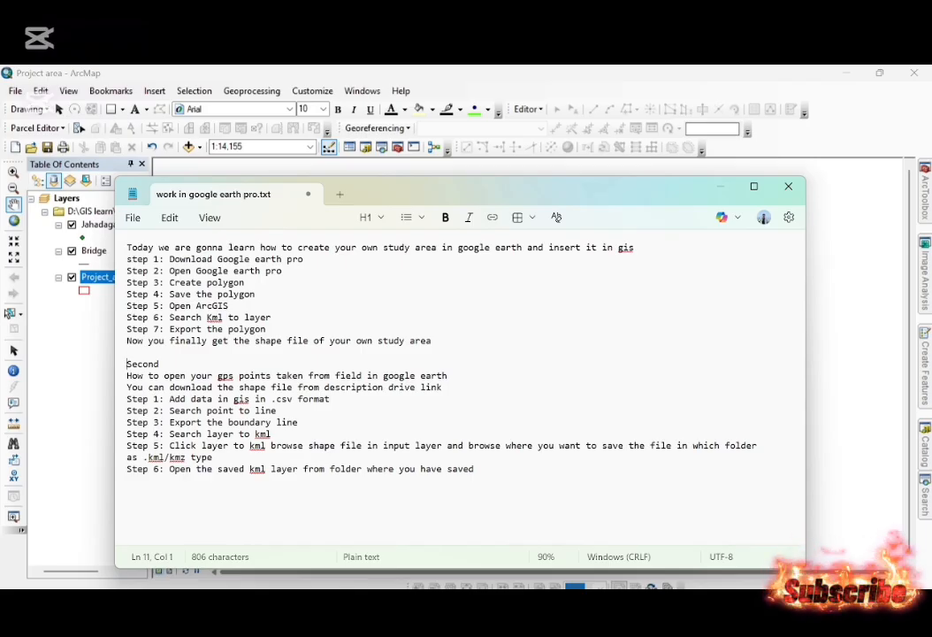
left_click_drag(240, 387, 127, 411)
key("shift+Up")
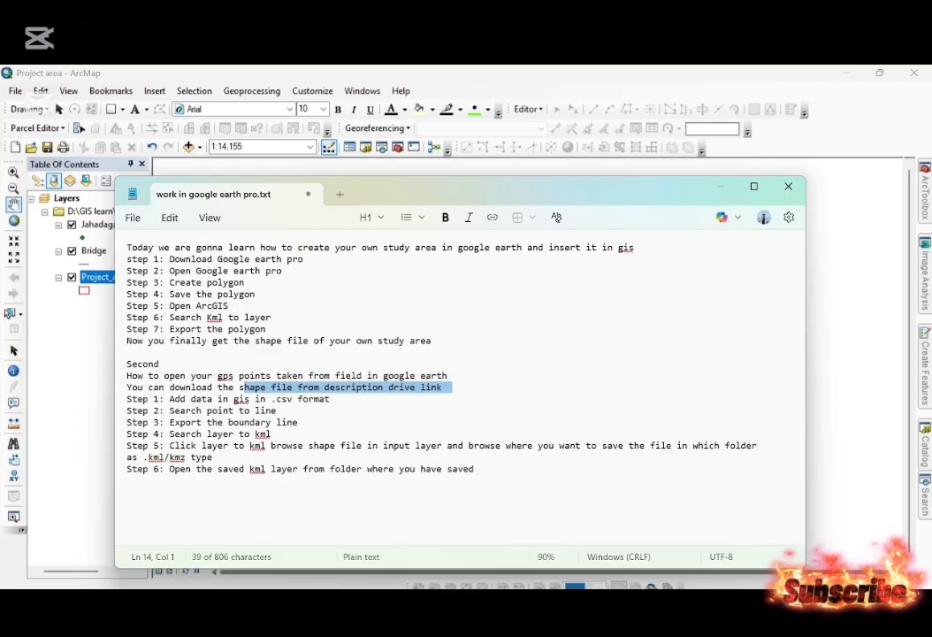
left_click(164, 363)
left_click_drag(448, 376, 228, 398)
left_click(255, 410)
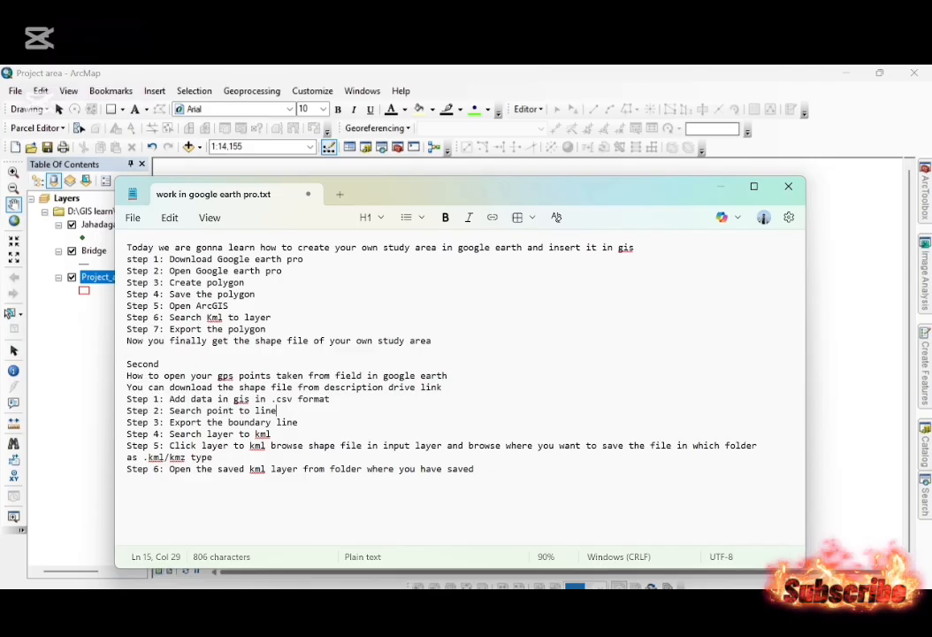
Mark the notes' Step 1 on adding .csv data, switch back to ArcMap and hide the Project_area, Bridge and Jahadagaun layers.
triple_click(121, 404)
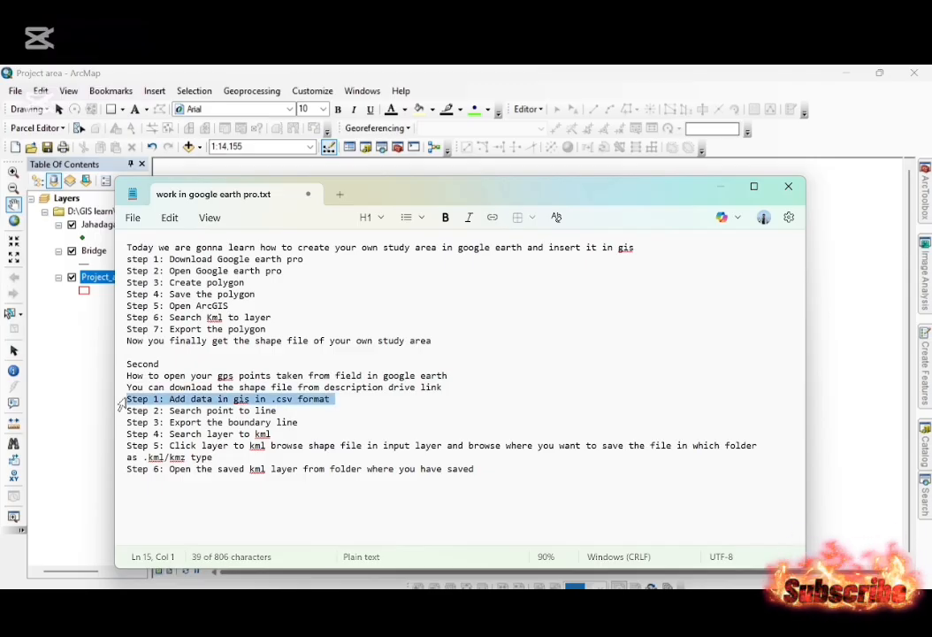
left_click(95, 323)
left_click(72, 276)
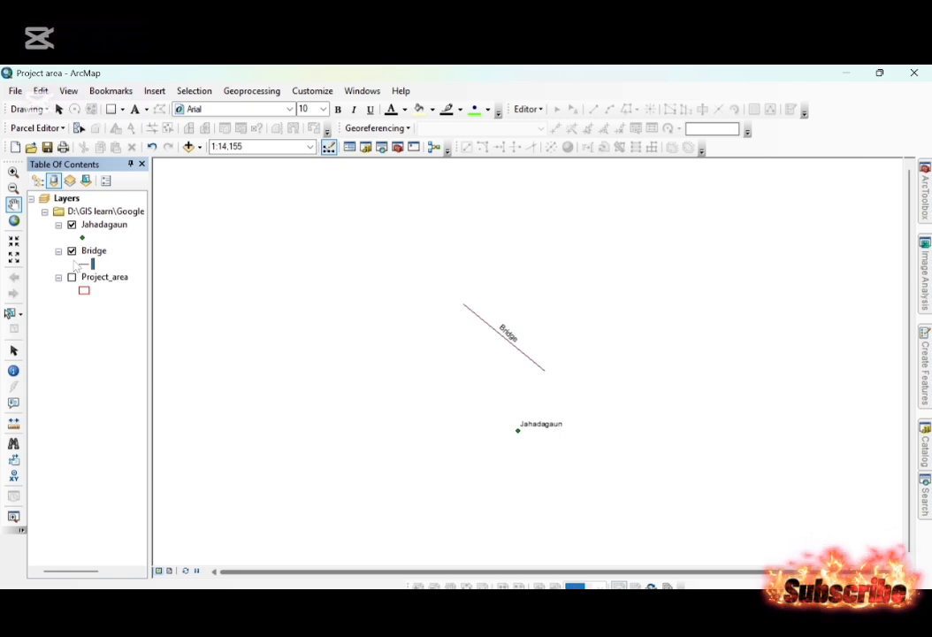
left_click(72, 251)
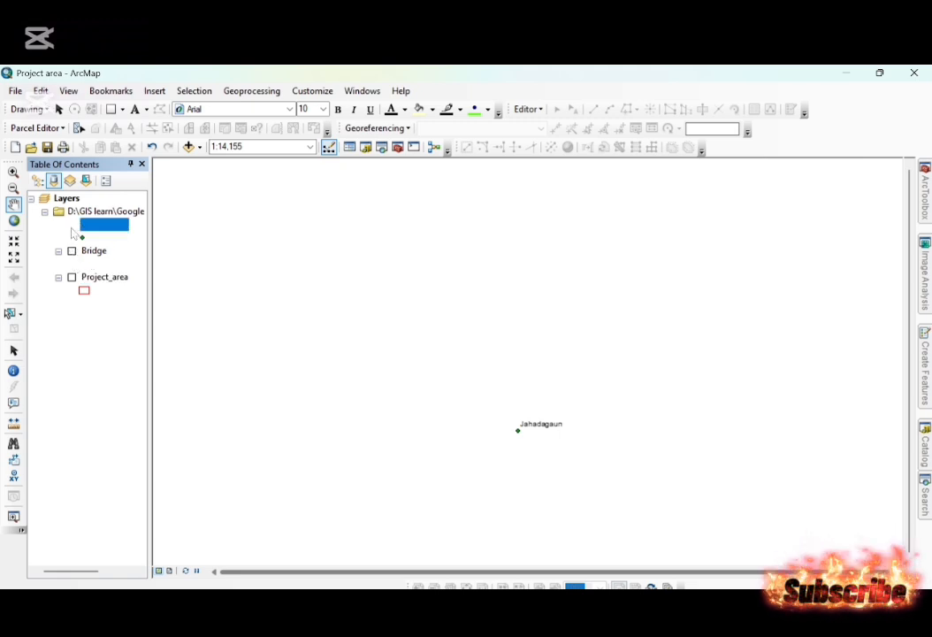
left_click(71, 225)
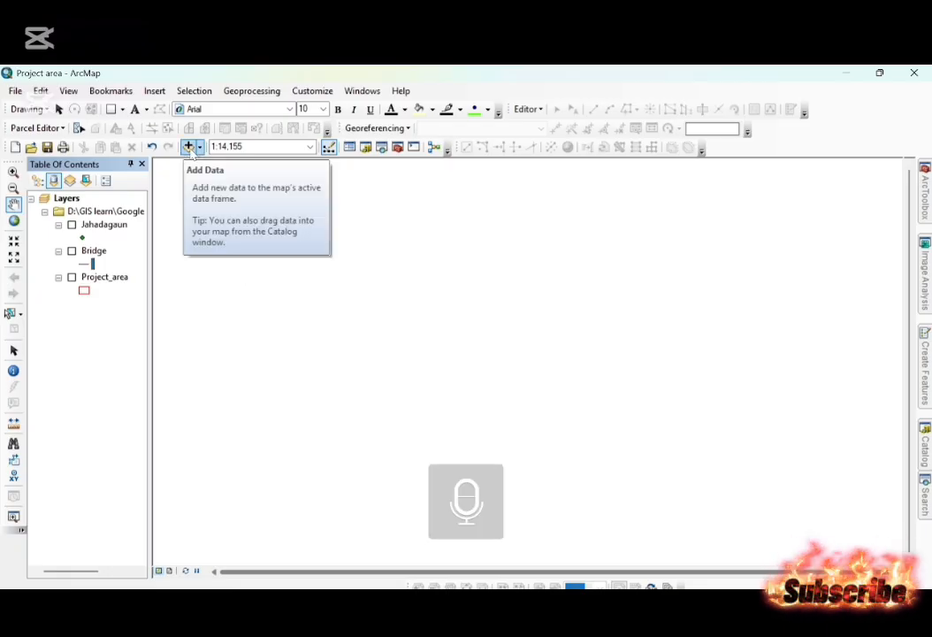
Try to add the workbook CF Boundary Points.xlsx from D:\GIS learn\Google earth pro to the map.
left_click(190, 149)
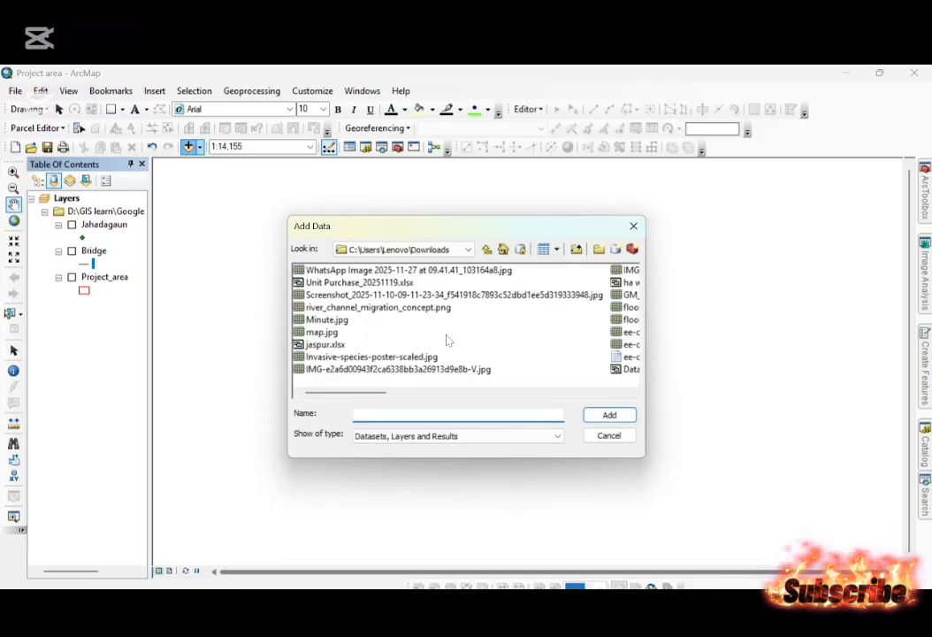
scroll(438, 300, "down", 2)
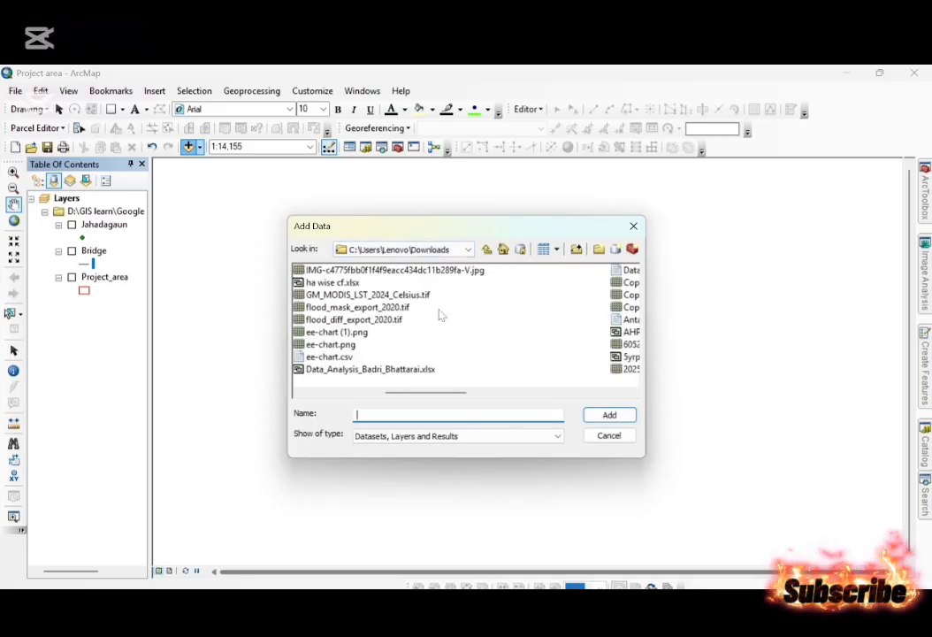
left_click(362, 250)
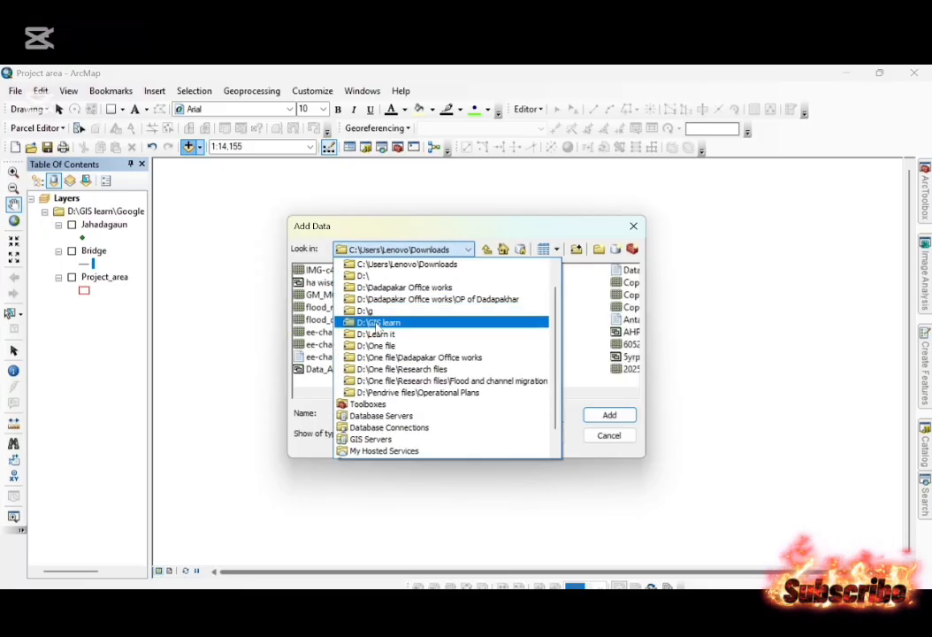
left_click(375, 323)
left_click(464, 345)
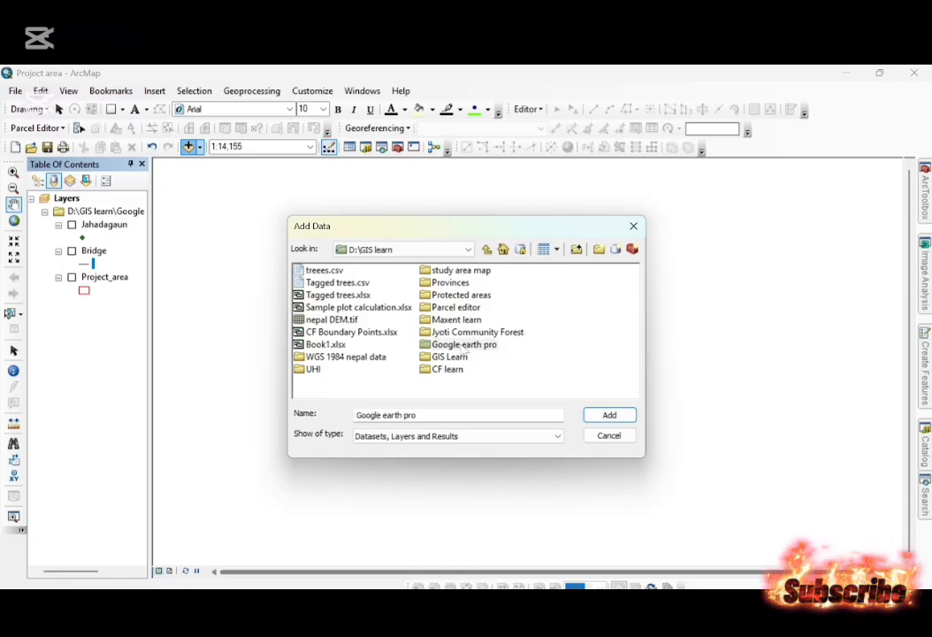
double_click(464, 345)
left_click(323, 297)
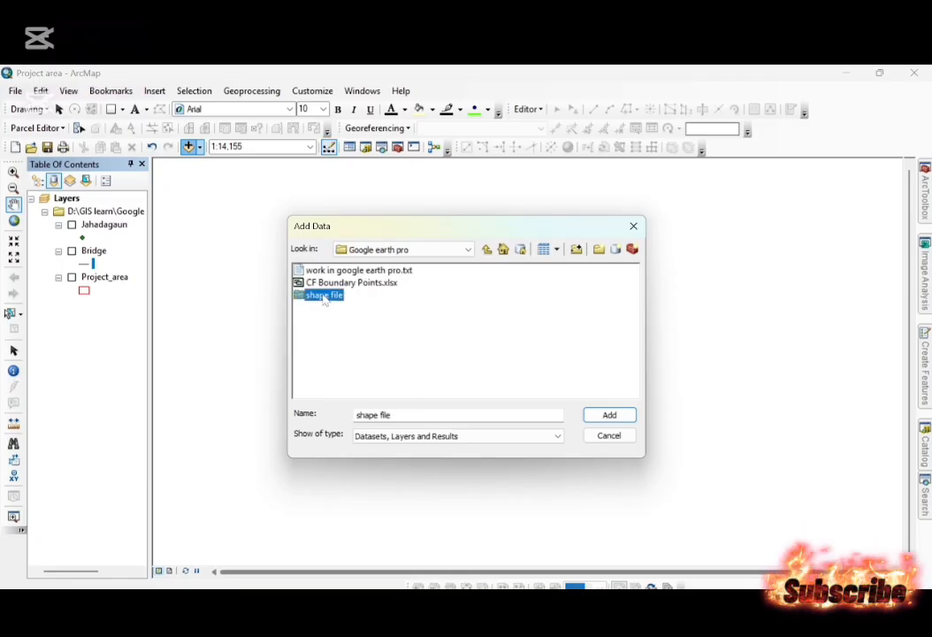
double_click(372, 283)
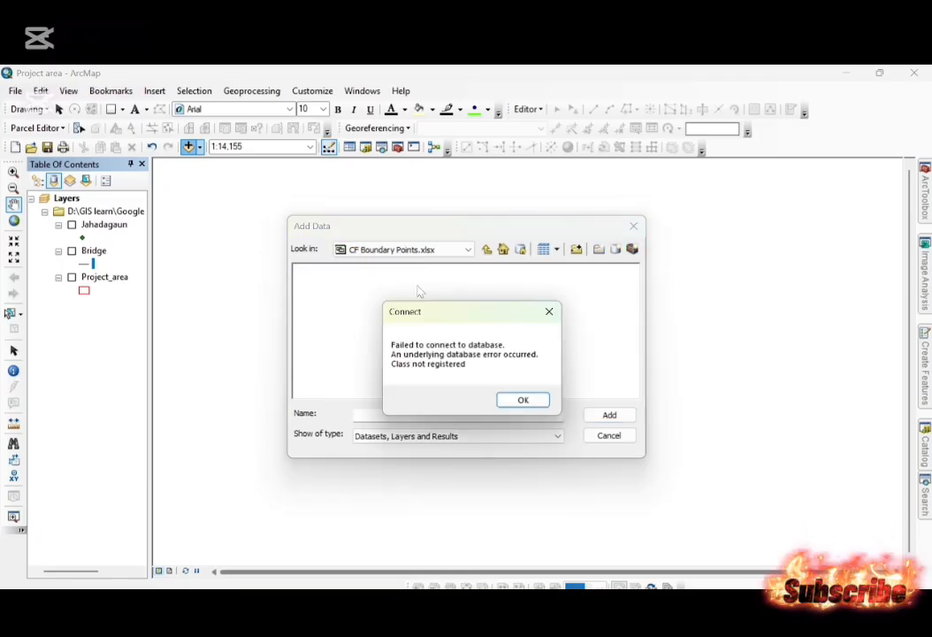
left_click(520, 399)
left_click(634, 228)
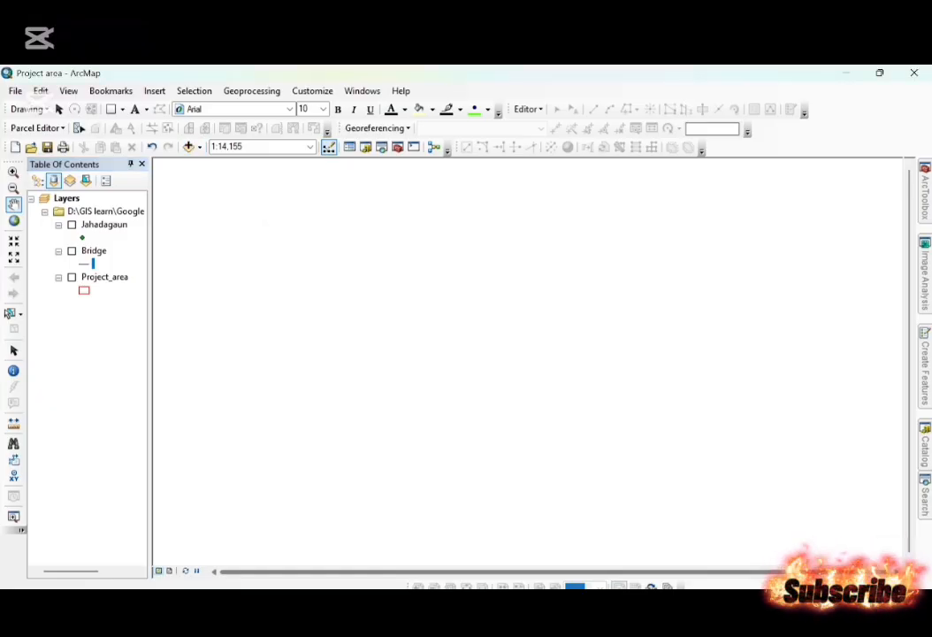
Switch to the Google earth pro folder in File Explorer, open the CF Boundary Points workbook in Excel and enable editing.
left_click(301, 504)
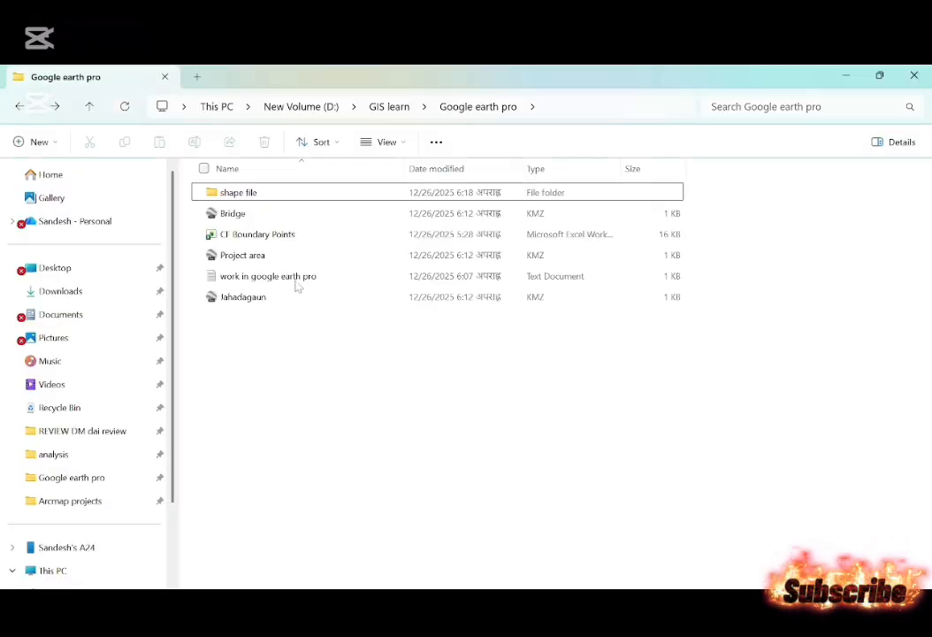
left_click(290, 237)
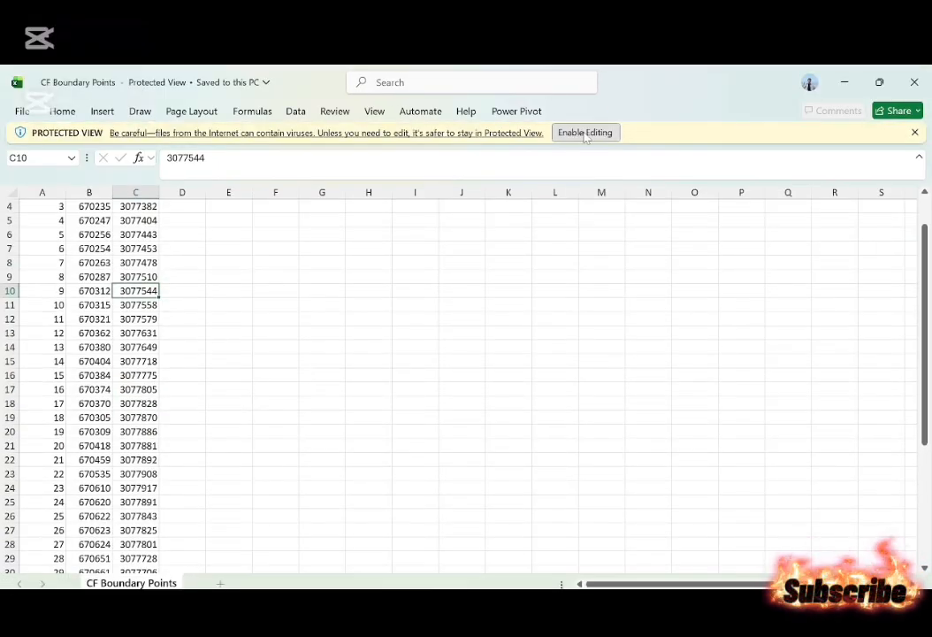
left_click(586, 132)
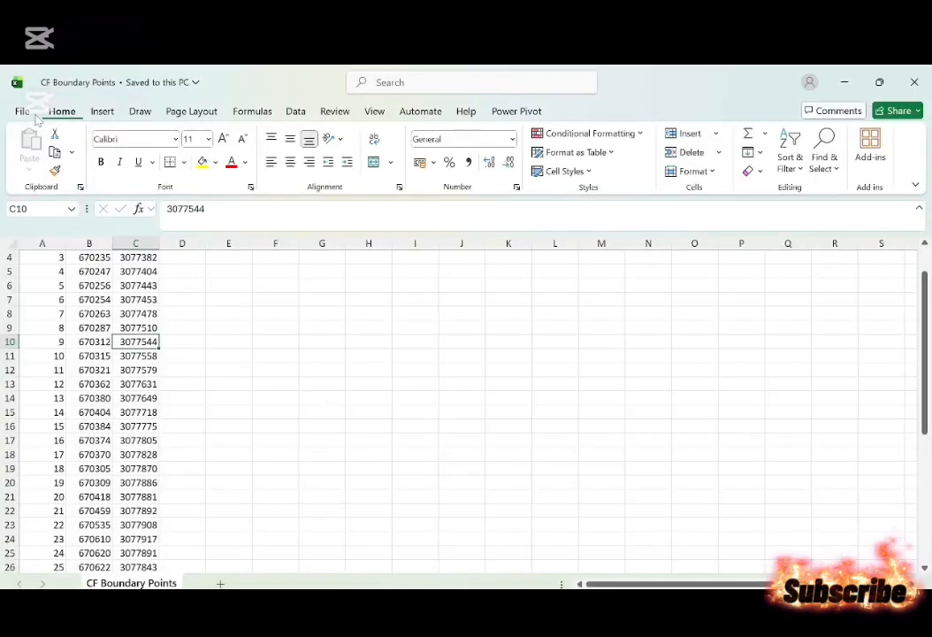
Save a copy of the workbook as CF Boundary Points in CSV (Comma delimited) format in the Google earth pro folder.
left_click(21, 109)
left_click(17, 115)
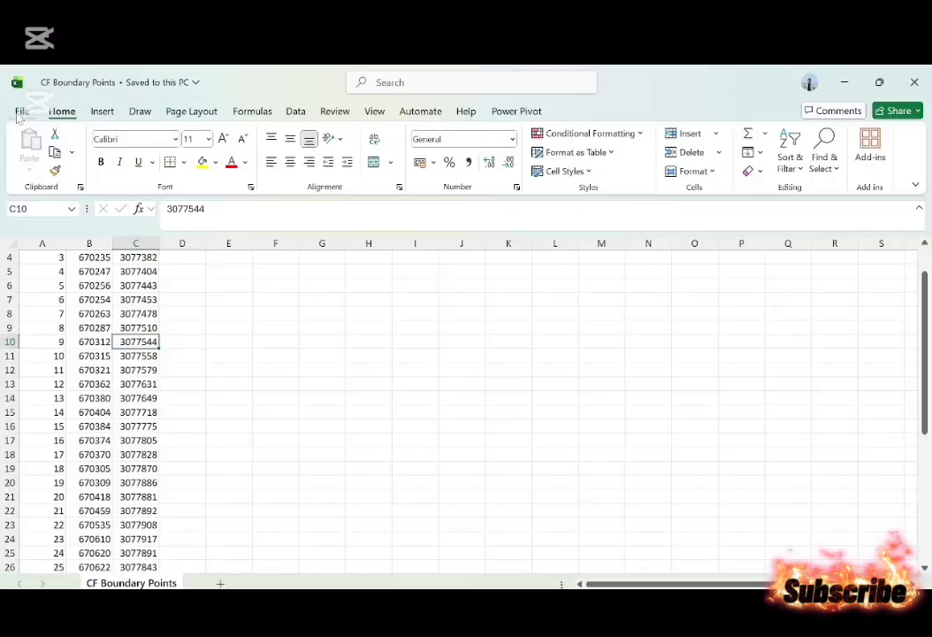
left_click(18, 112)
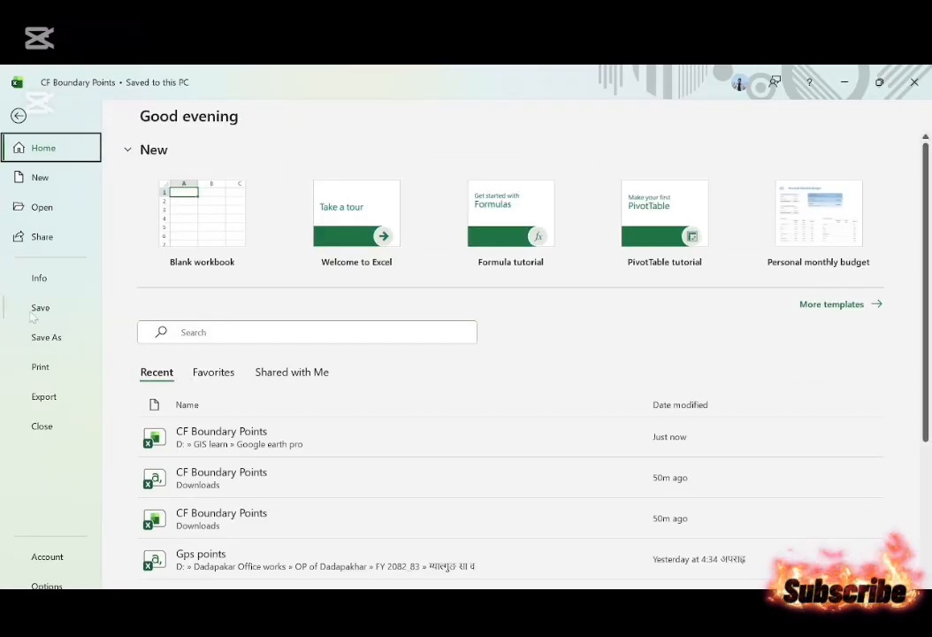
left_click(45, 341)
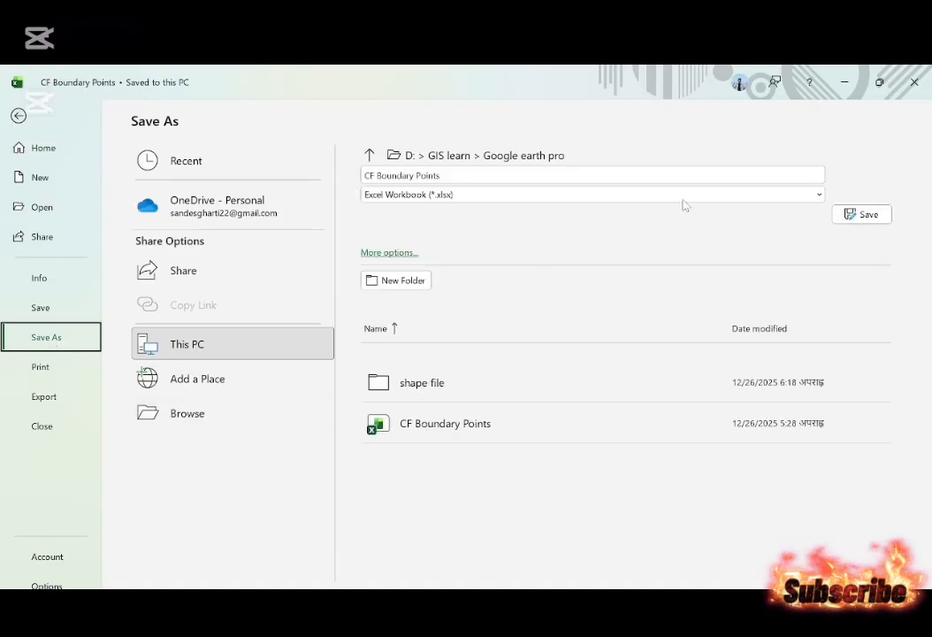
left_click(817, 196)
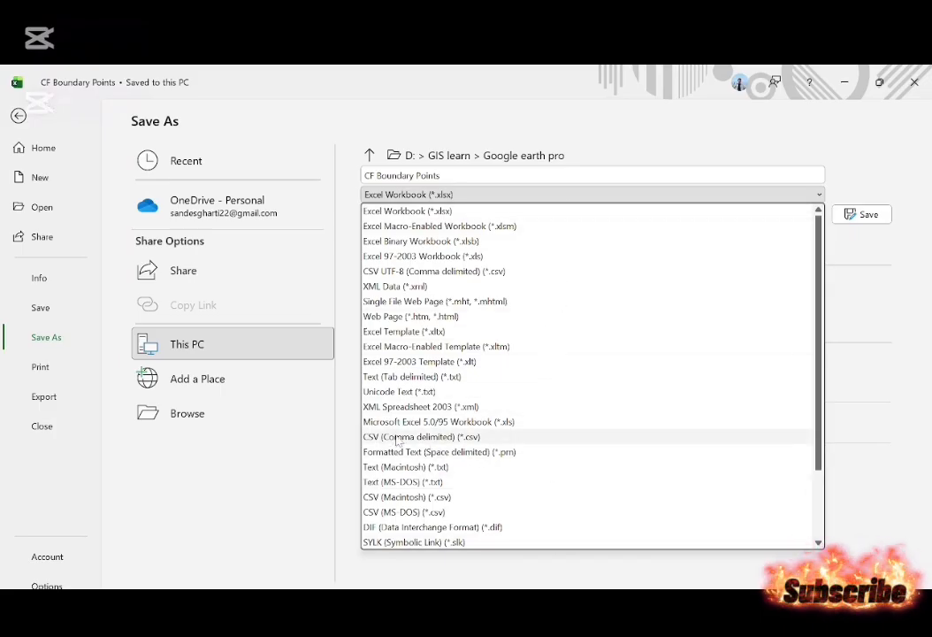
left_click(428, 437)
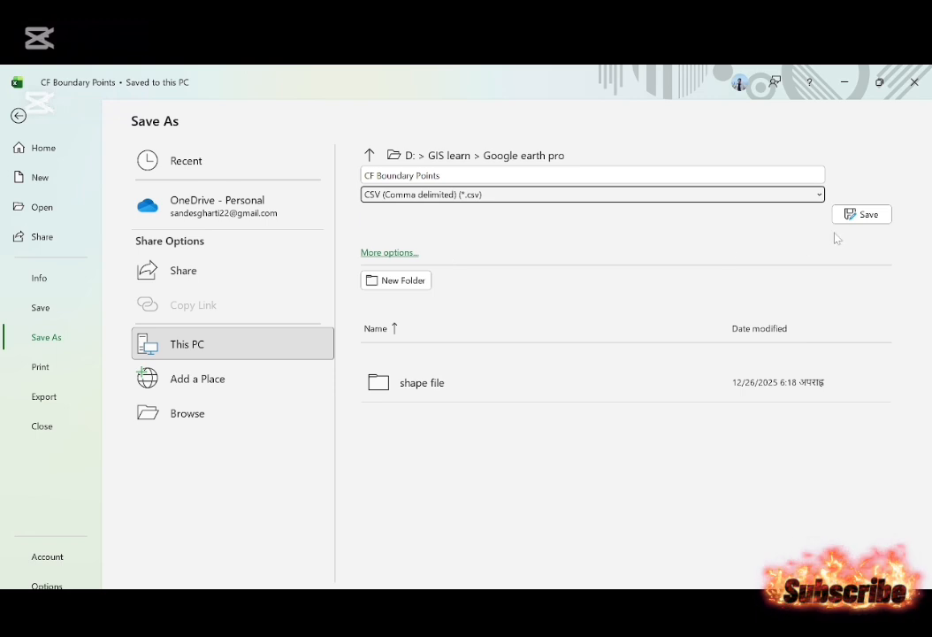
left_click(883, 218)
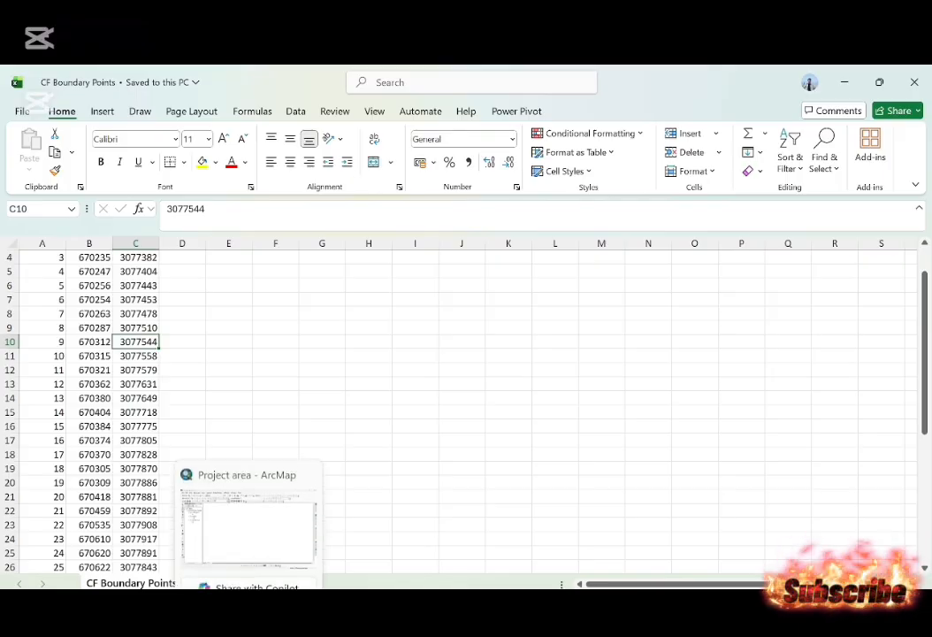
Switch back to ArcMap and add CF Boundary Points.csv from the Google earth pro folder to the map.
left_click(249, 521)
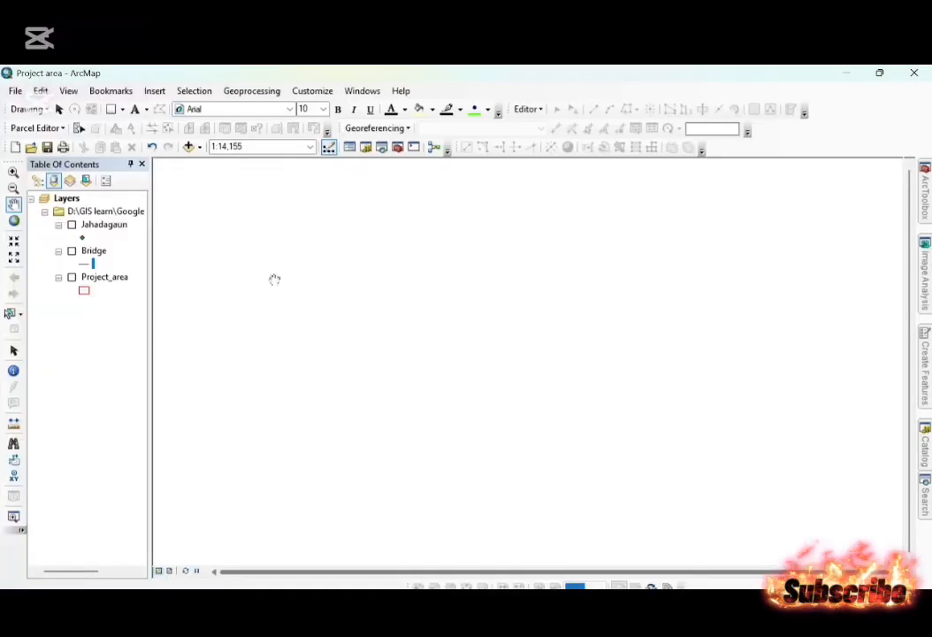
left_click(189, 147)
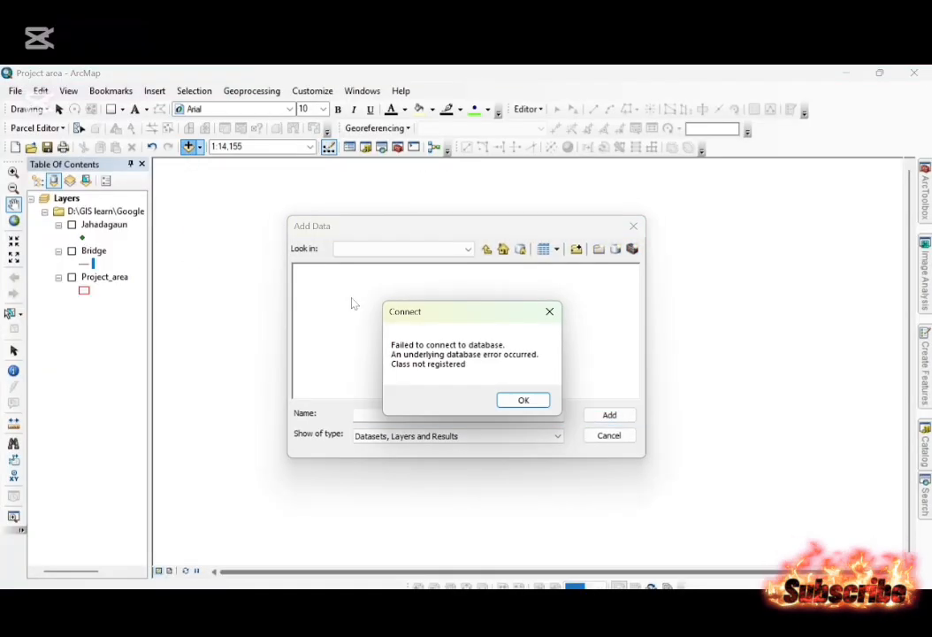
key("Return")
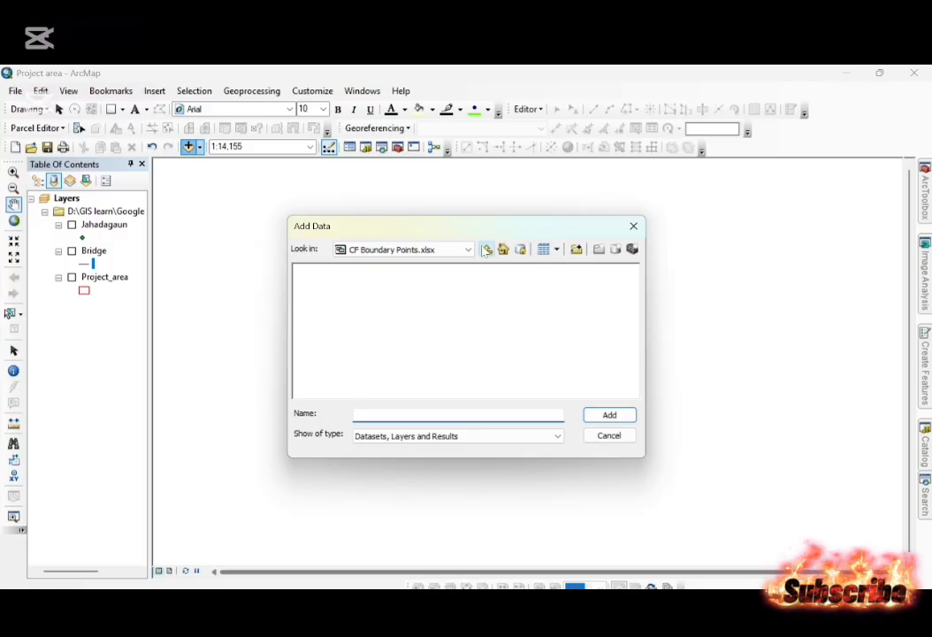
left_click(486, 250)
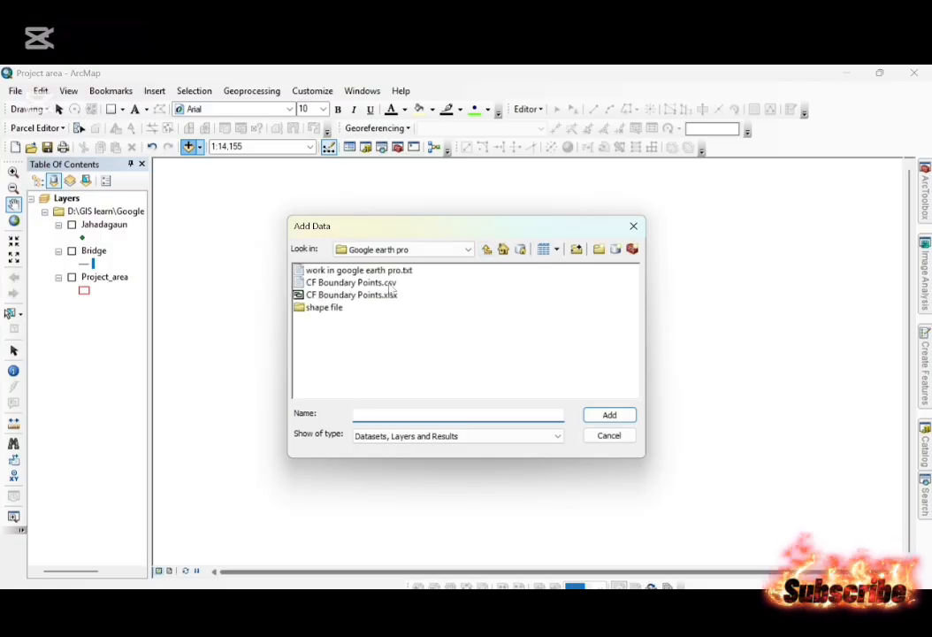
left_click(390, 282)
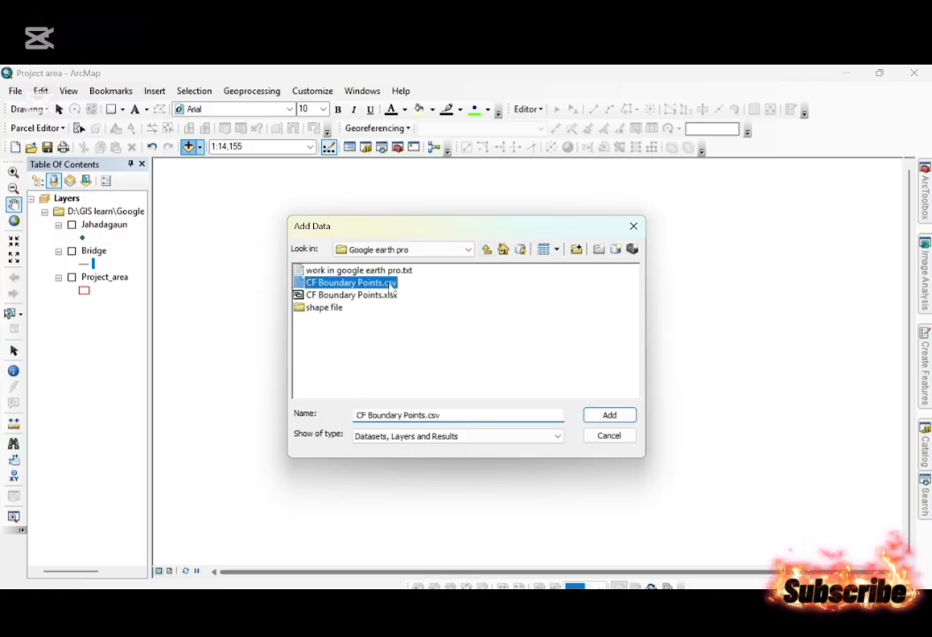
left_click(609, 414)
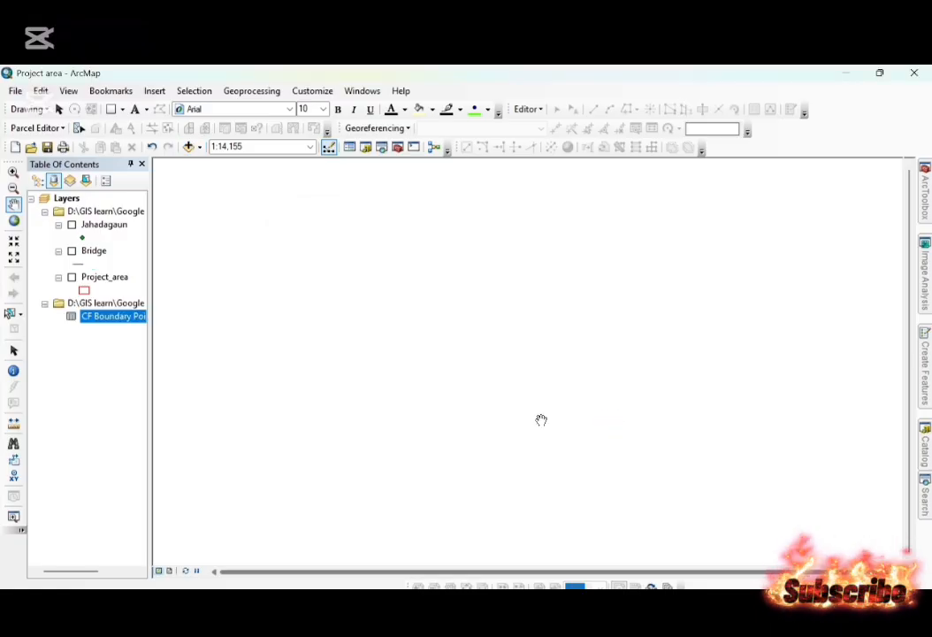
Display the CF Boundary Points.csv table as XY data with fields X and Y in the WGS 1984 UTM Zone 44N coordinate system.
right_click(106, 320)
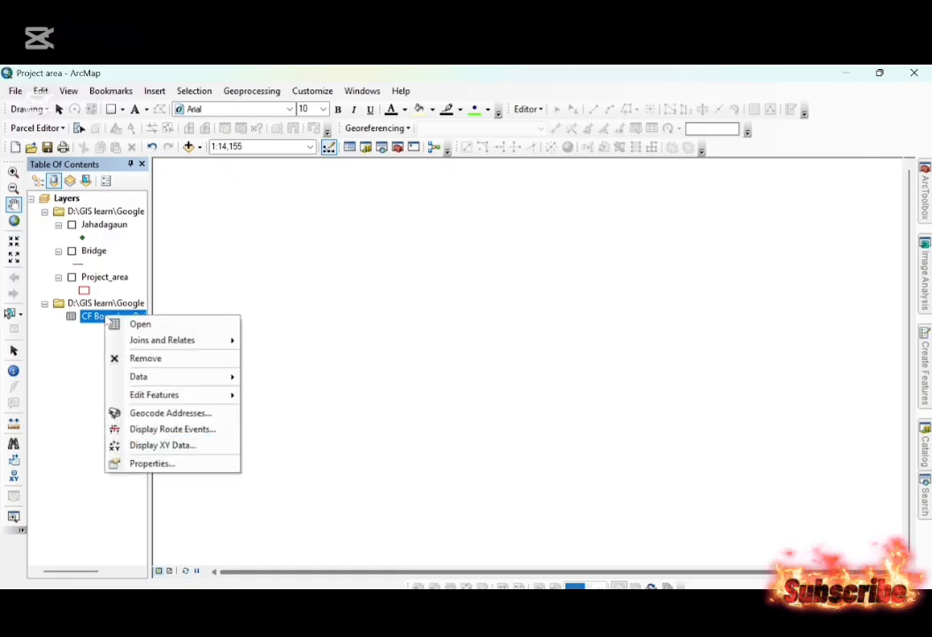
left_click(146, 446)
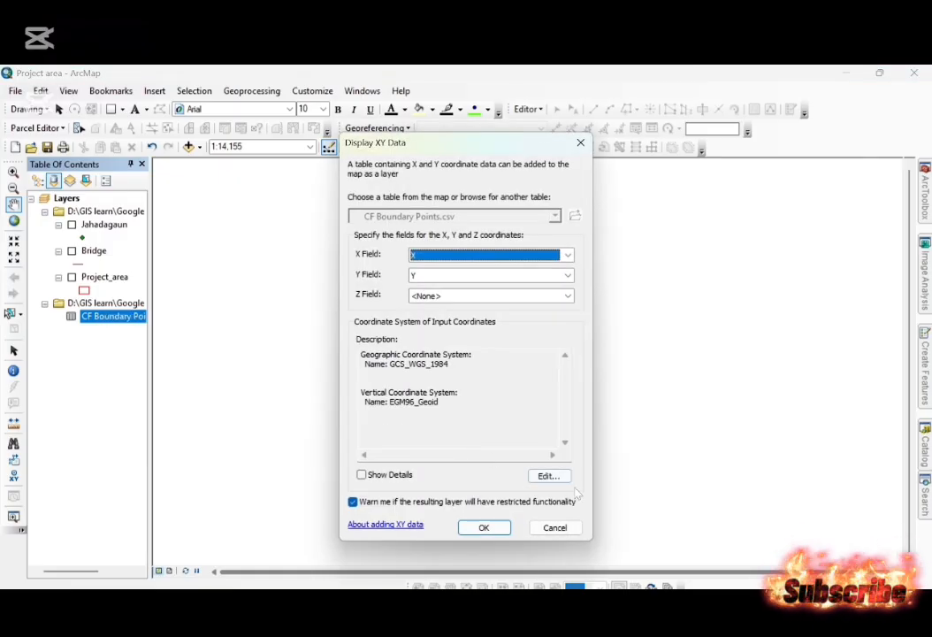
left_click(549, 477)
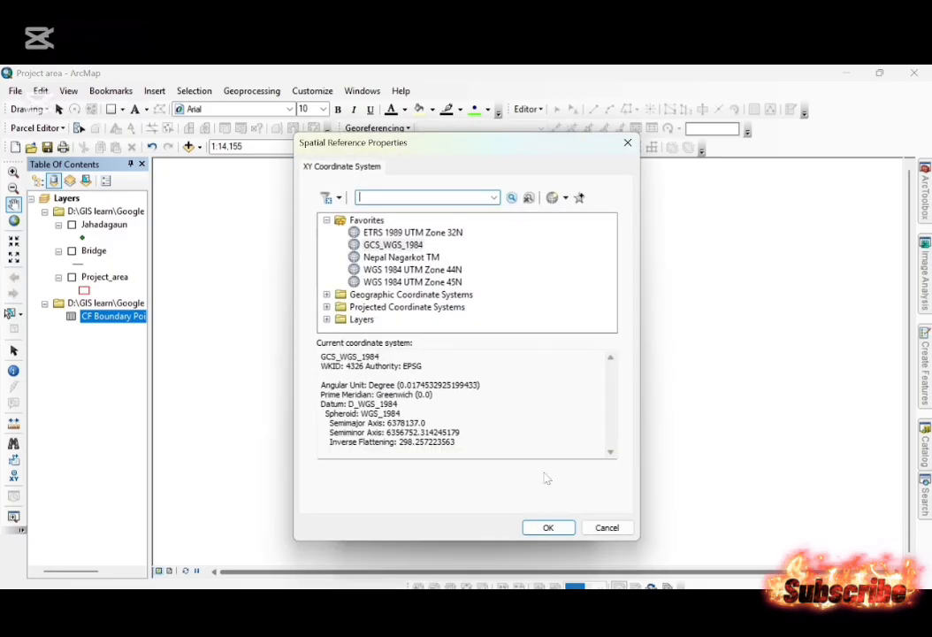
left_click(451, 271)
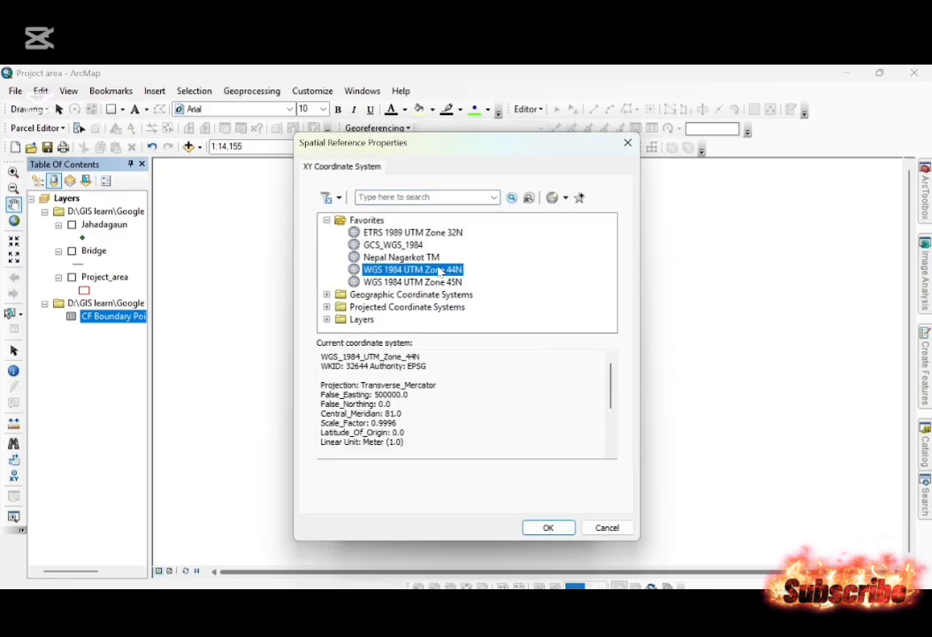
left_click(548, 527)
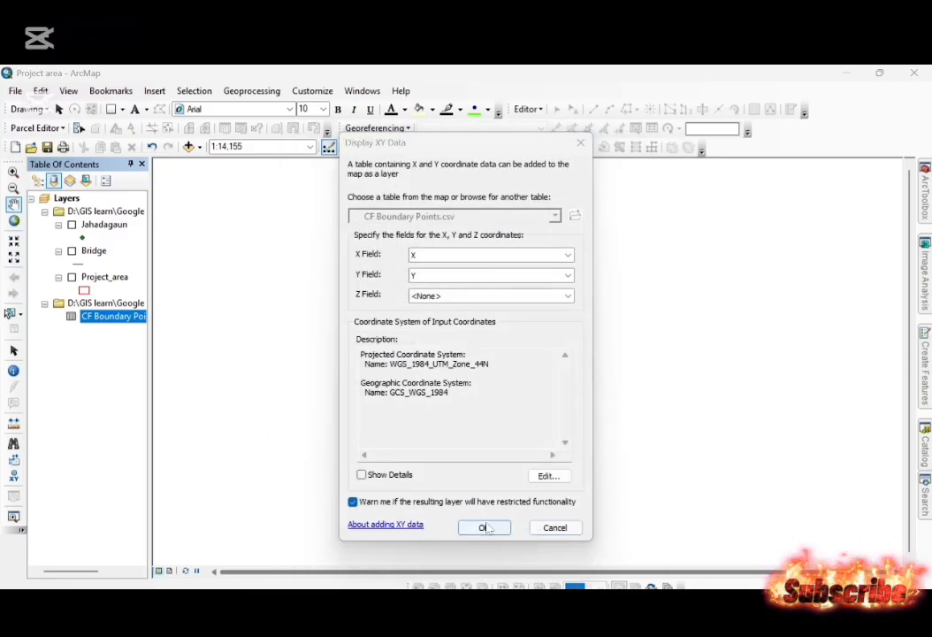
left_click(486, 528)
left_click(521, 423)
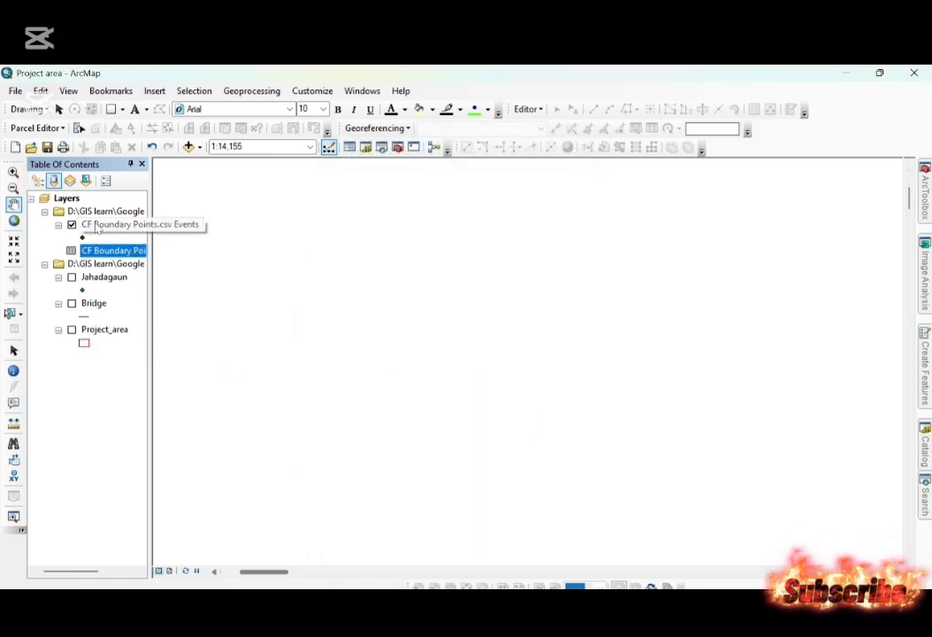
Zoom to the CF Boundary Points.csv Events layer and search the geoprocessing tools for "Point to line".
right_click(96, 225)
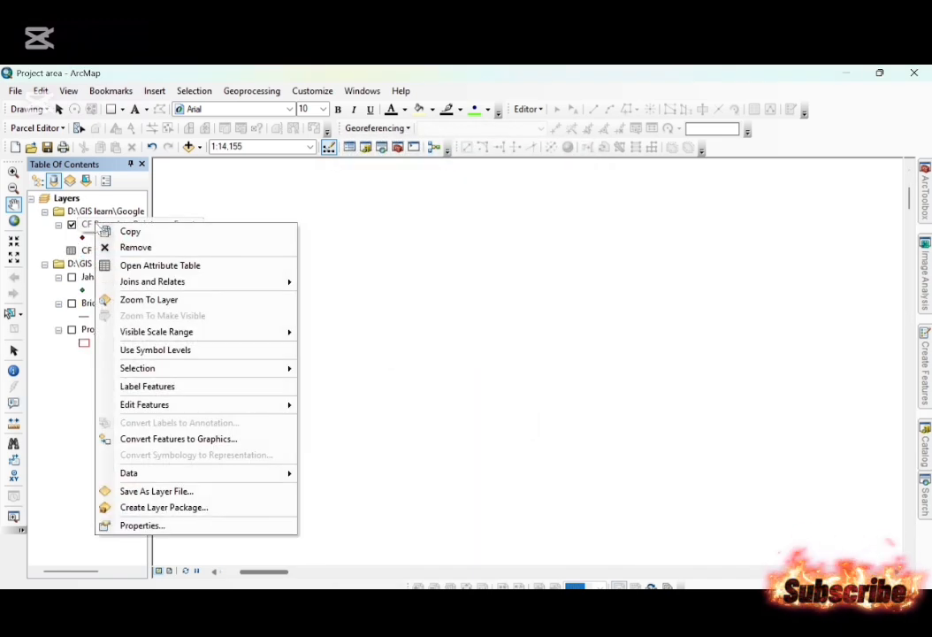
left_click(148, 300)
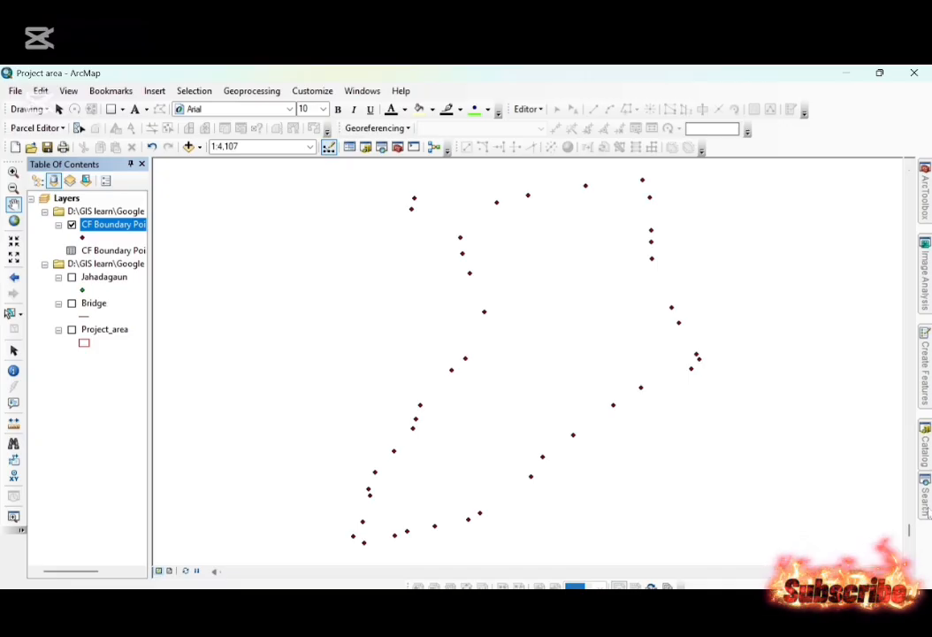
left_click(928, 504)
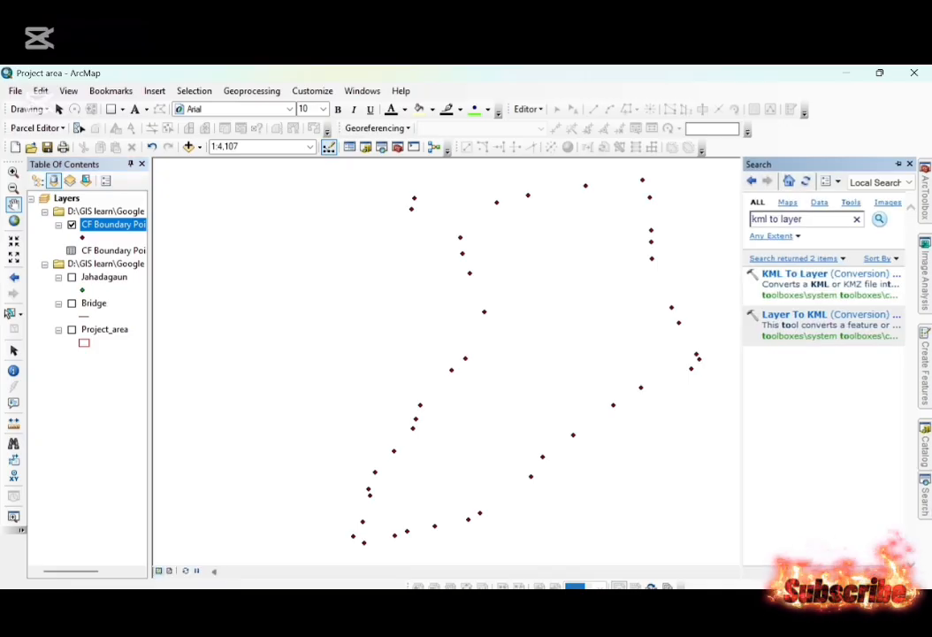
key("ctrl+a")
key("BackSpace")
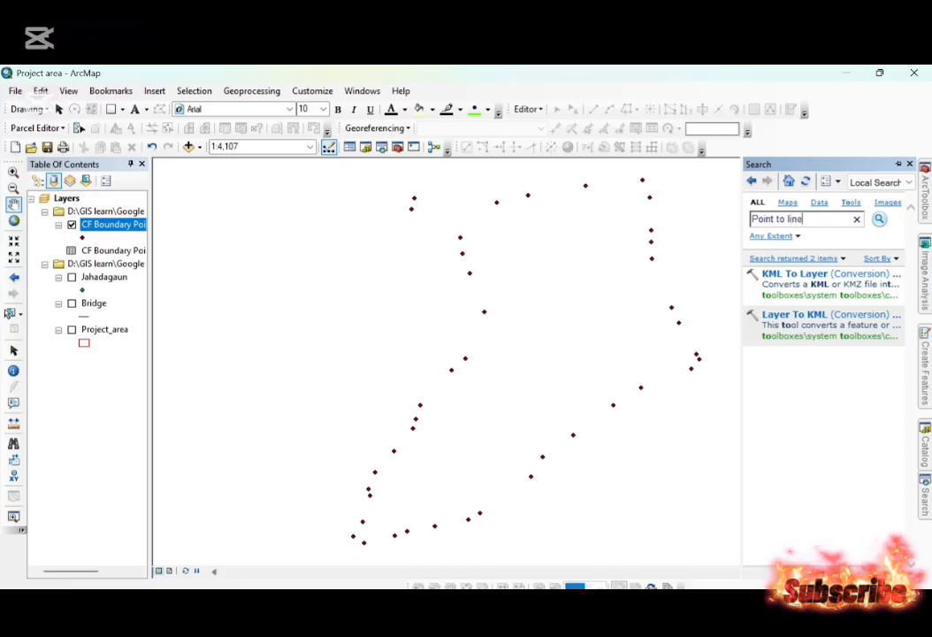
key("Return")
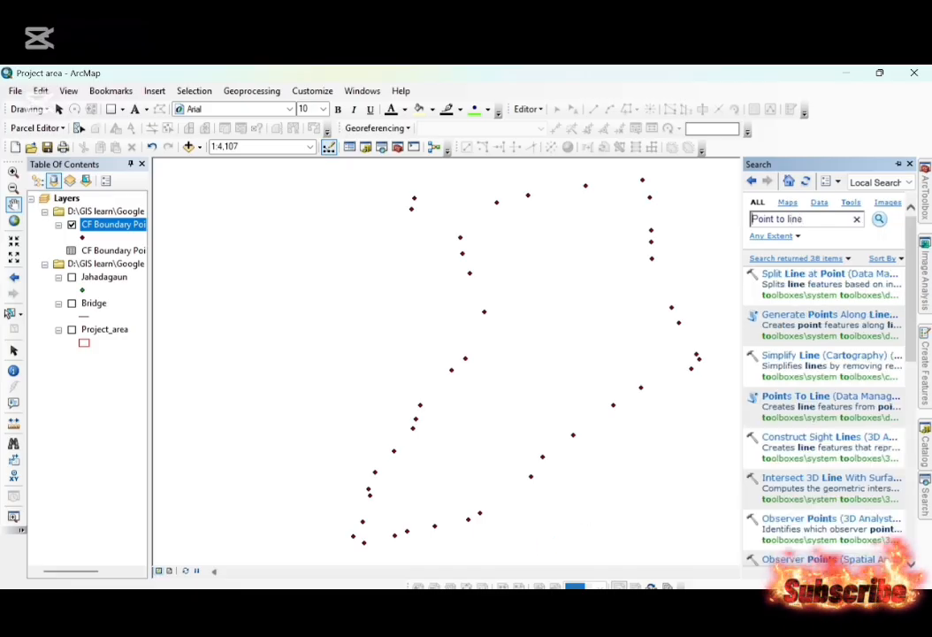
Switch to the work in google earth pro.txt notes, highlight Step 2, and return to the tool search results in ArcMap.
left_click(505, 621)
key("Right")
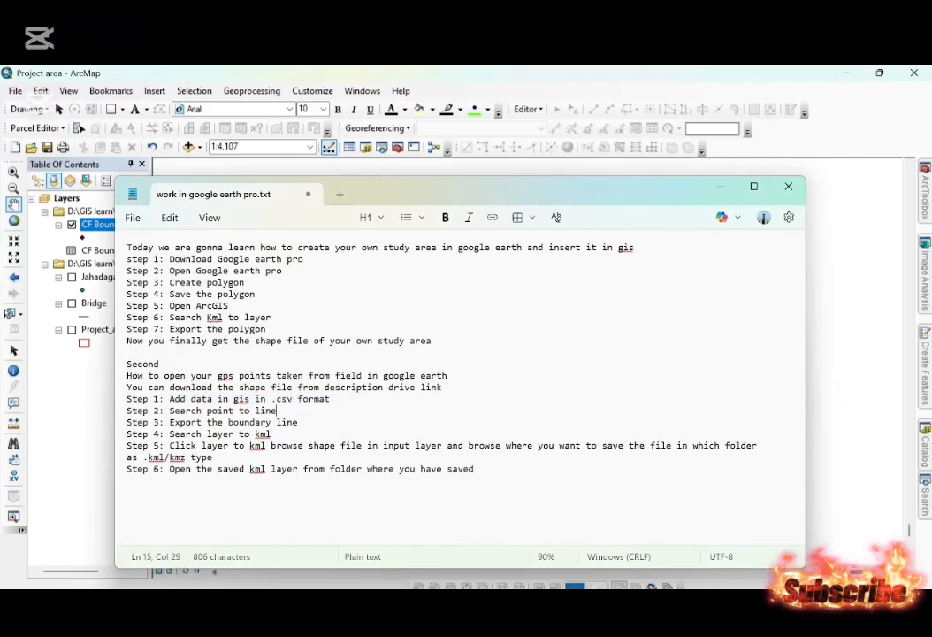
key("shift+End")
left_click(929, 492)
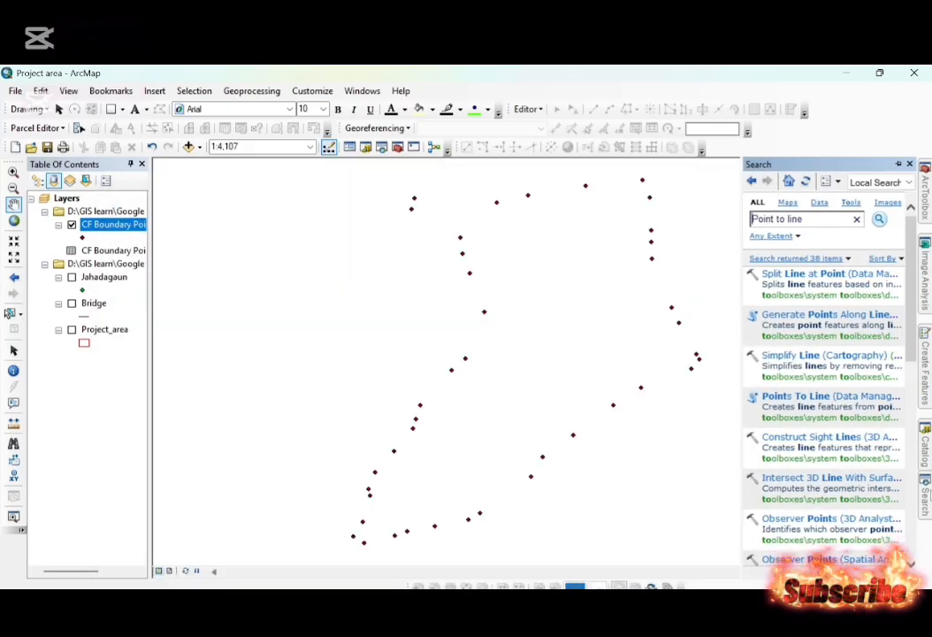
Run Points To Line on CF Boundary Points.csv Events with Close Line enabled and the default output feature class.
left_click(793, 398)
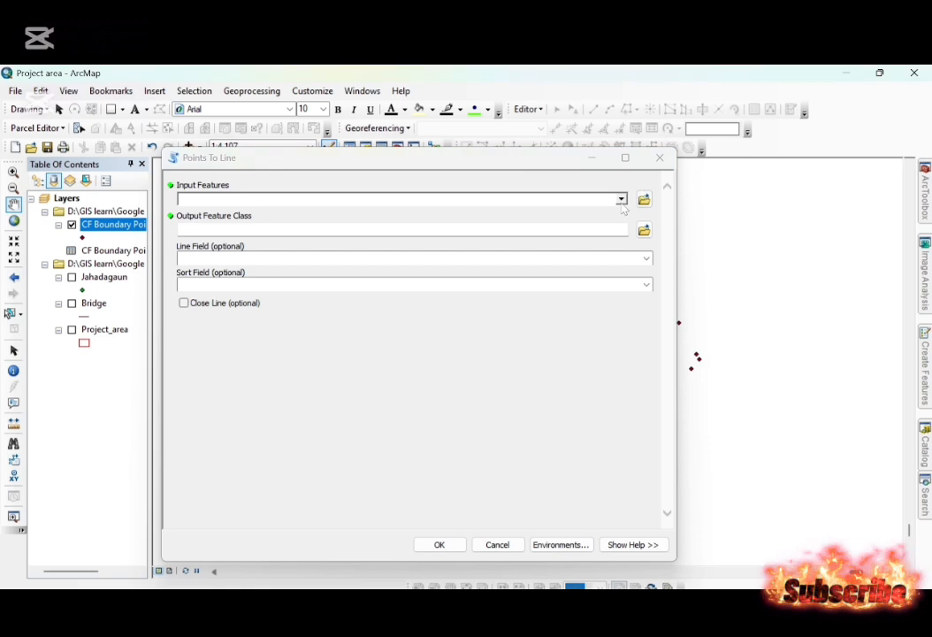
left_click(281, 198)
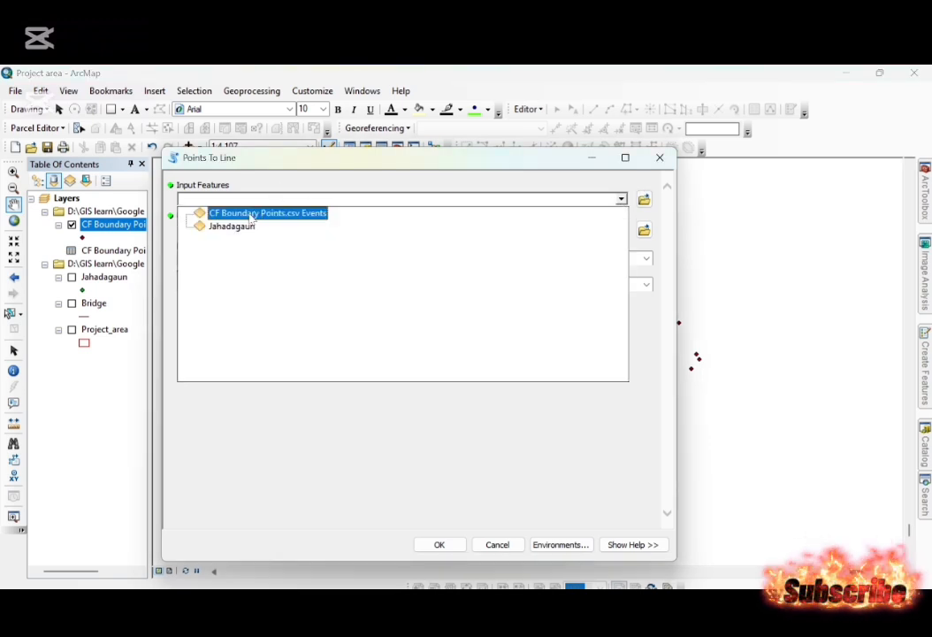
left_click(251, 215)
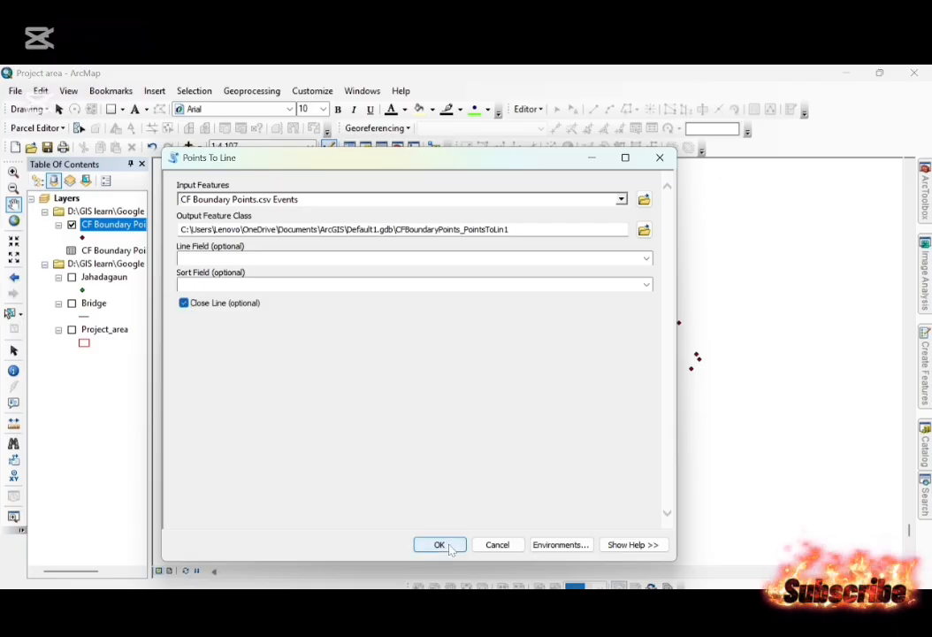
left_click(439, 545)
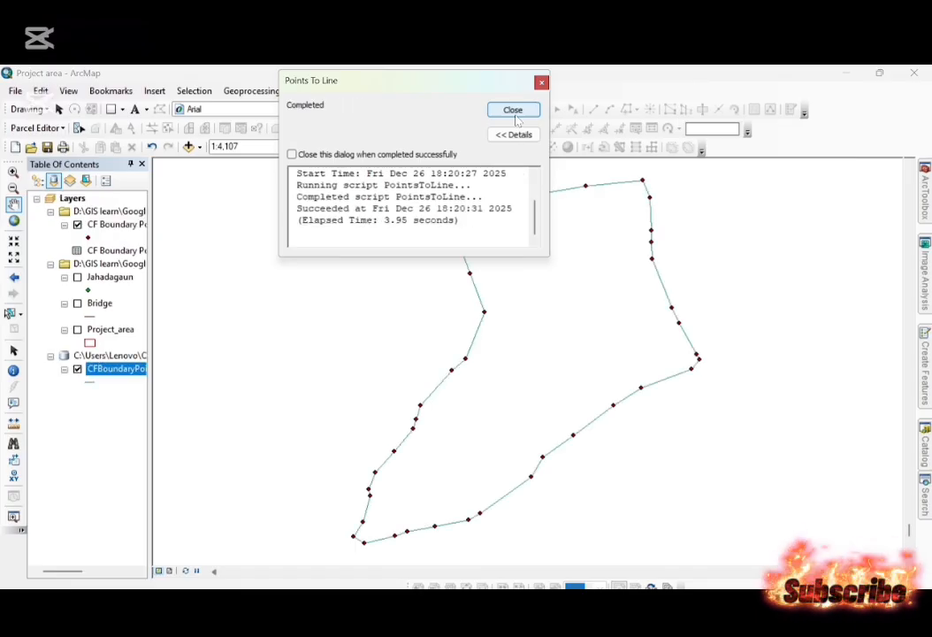
left_click(514, 112)
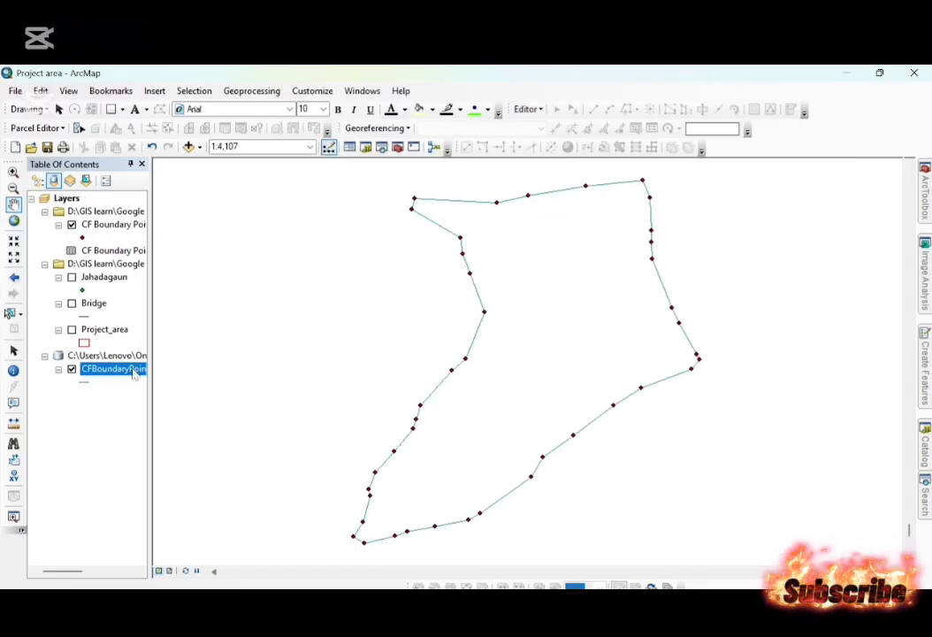
Search the geoprocessing tools for "layer to kml".
left_click(926, 497)
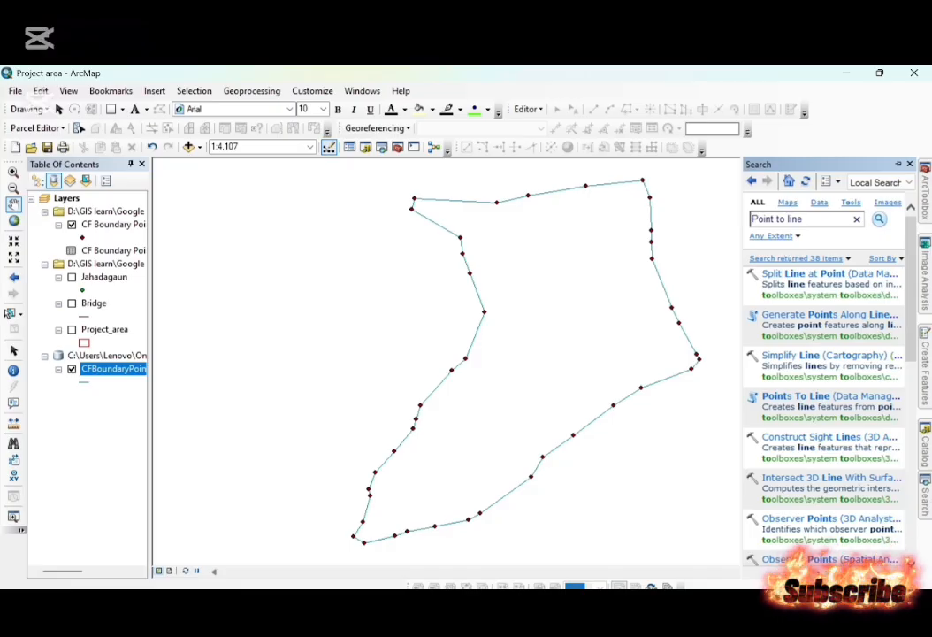
left_click(789, 220)
key("BackSpace")
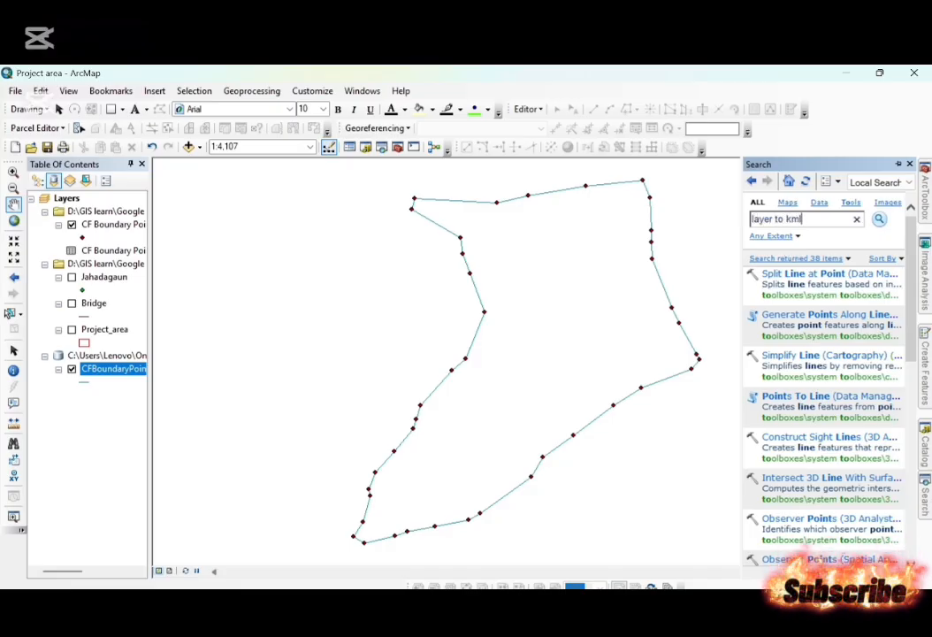
key("Return")
Switch to the notes, highlight Step 4 about searching layer to kml, and return to ArcMap.
key("alt+Tab")
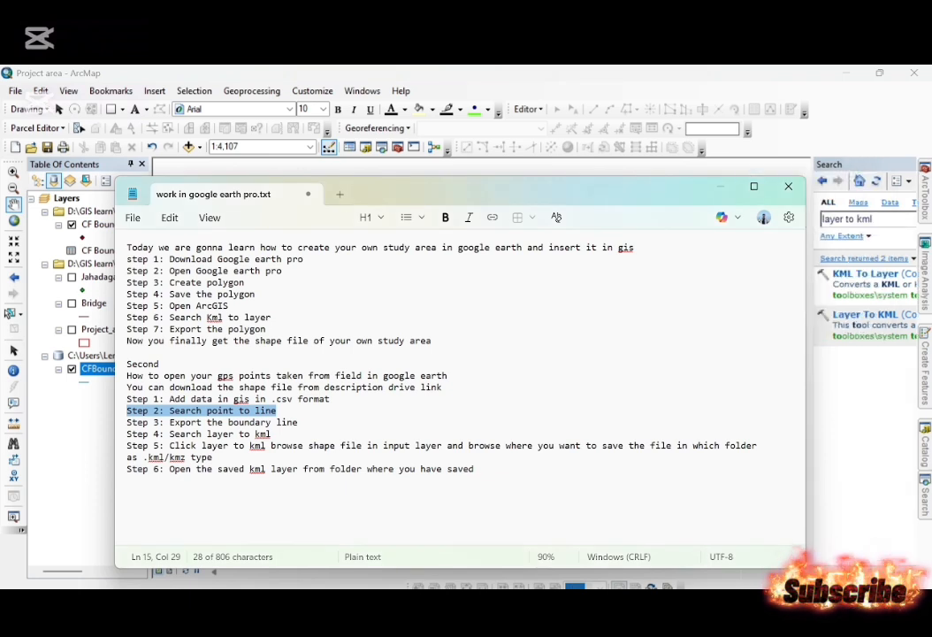
left_click_drag(207, 423, 64, 439)
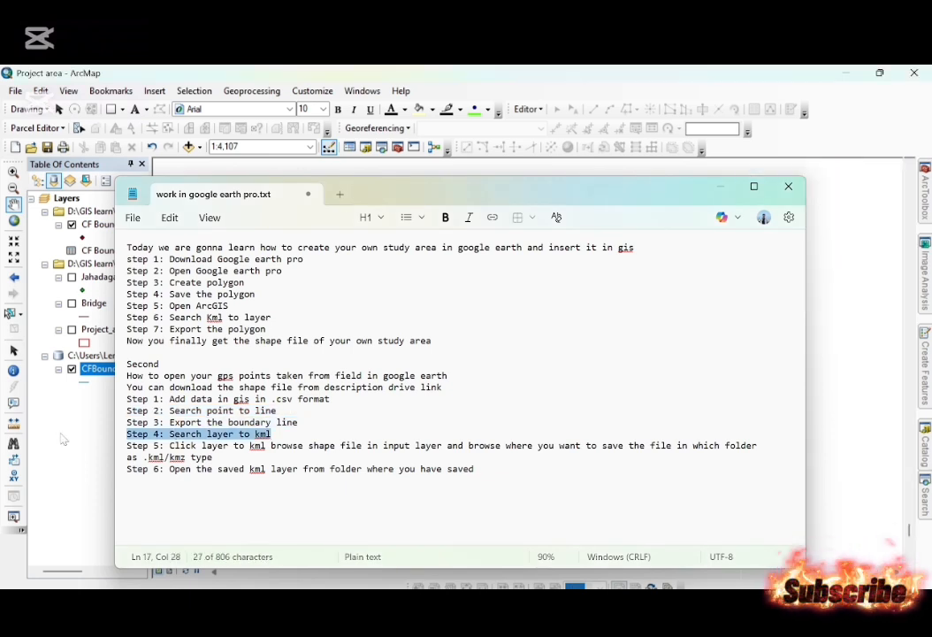
left_click(64, 440)
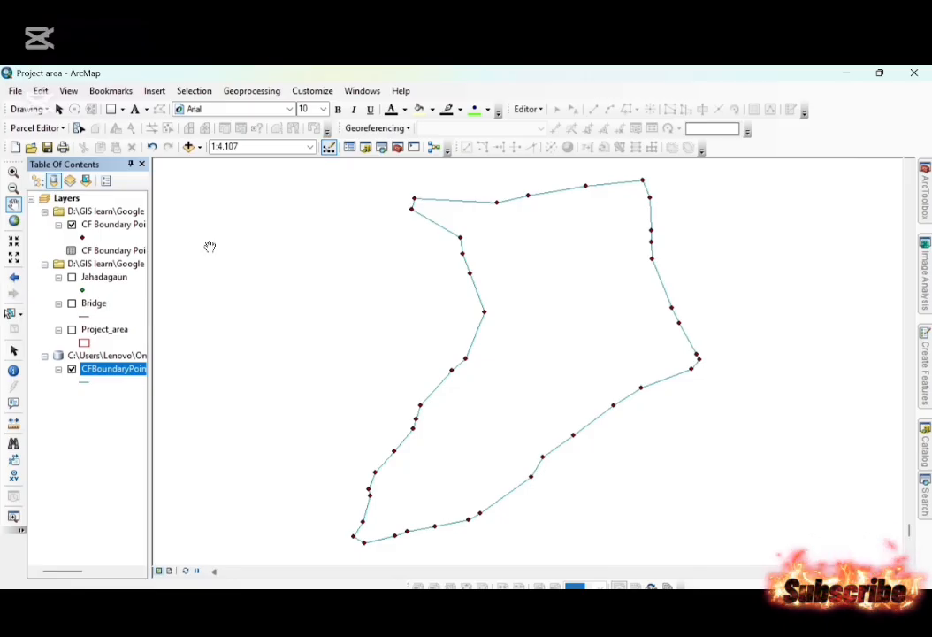
Run Layer To KML on CFBoundaryPoints_PointsToLin1, saving the output as CF boundary in the Shape files folder.
left_click(926, 503)
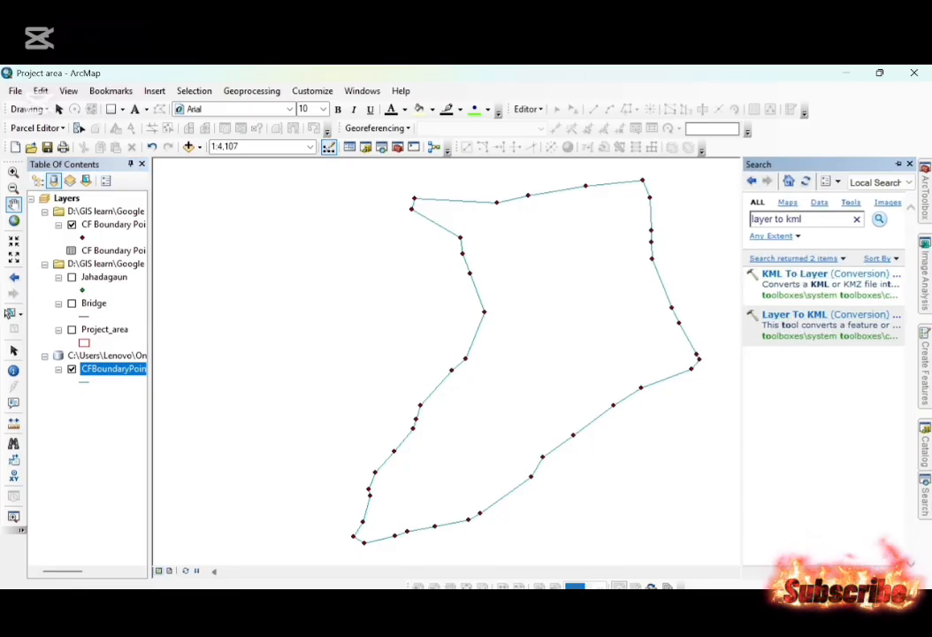
double_click(779, 316)
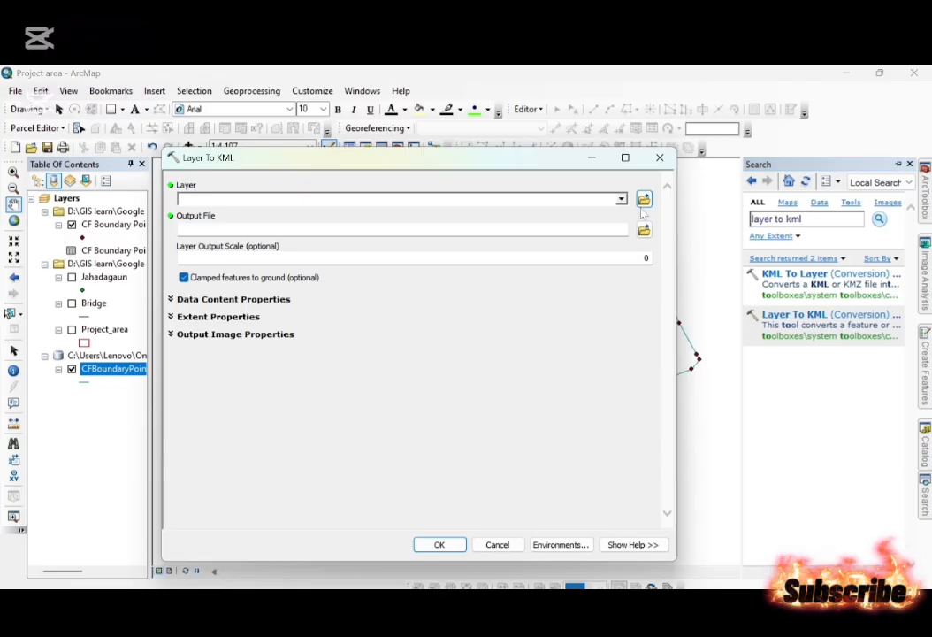
left_click(621, 199)
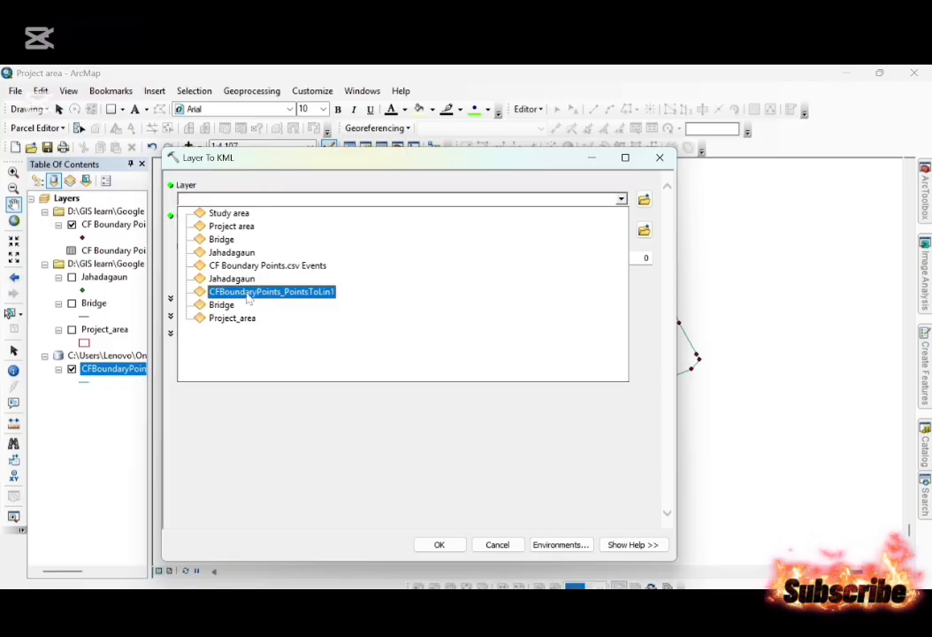
left_click(284, 295)
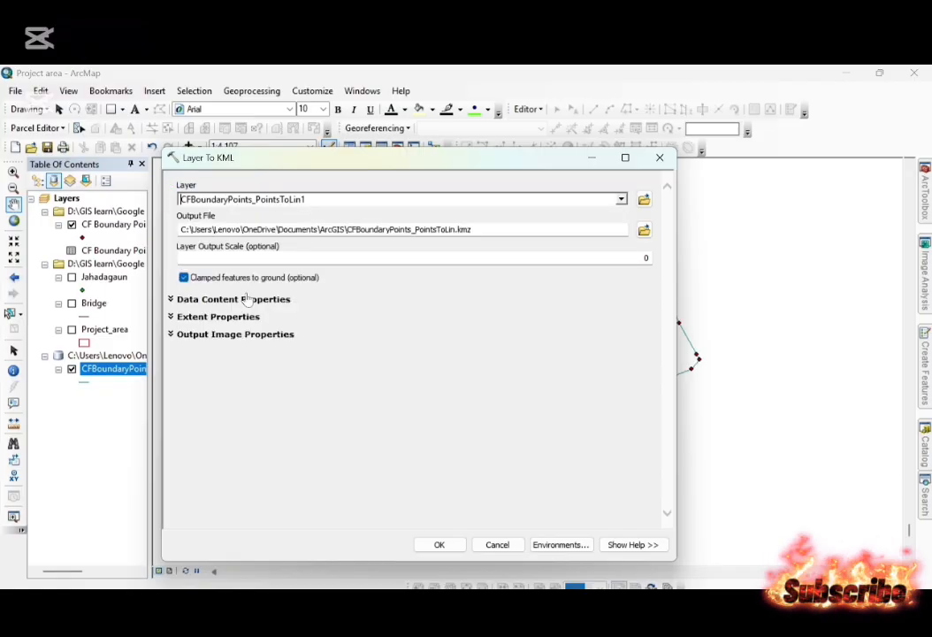
left_click(644, 230)
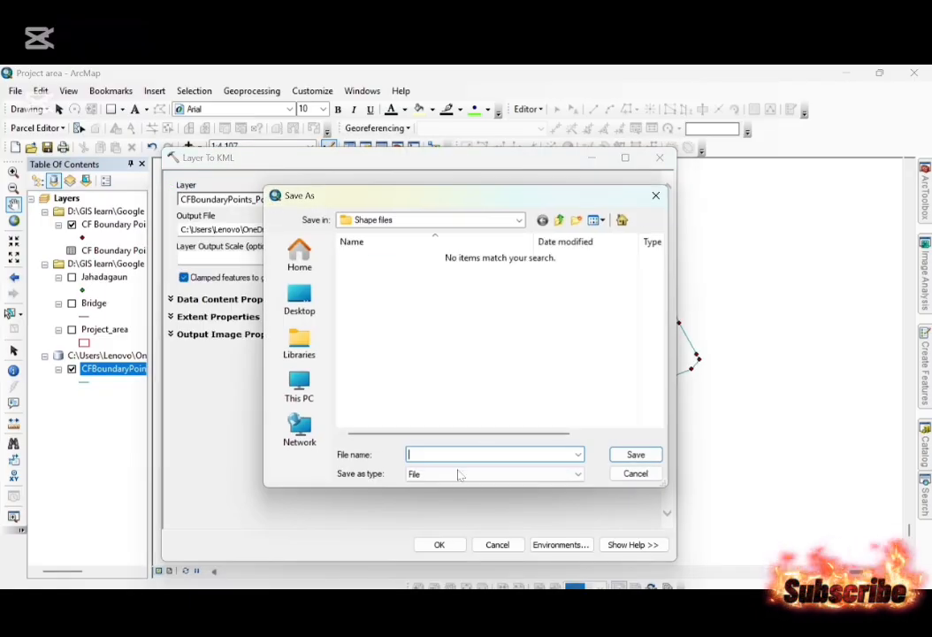
type("C")
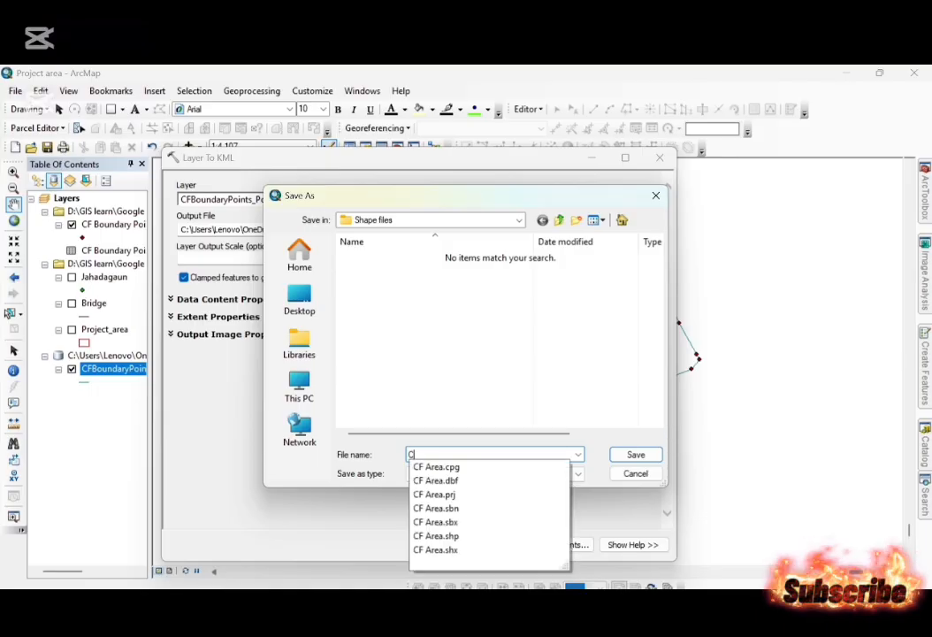
type("F boundary")
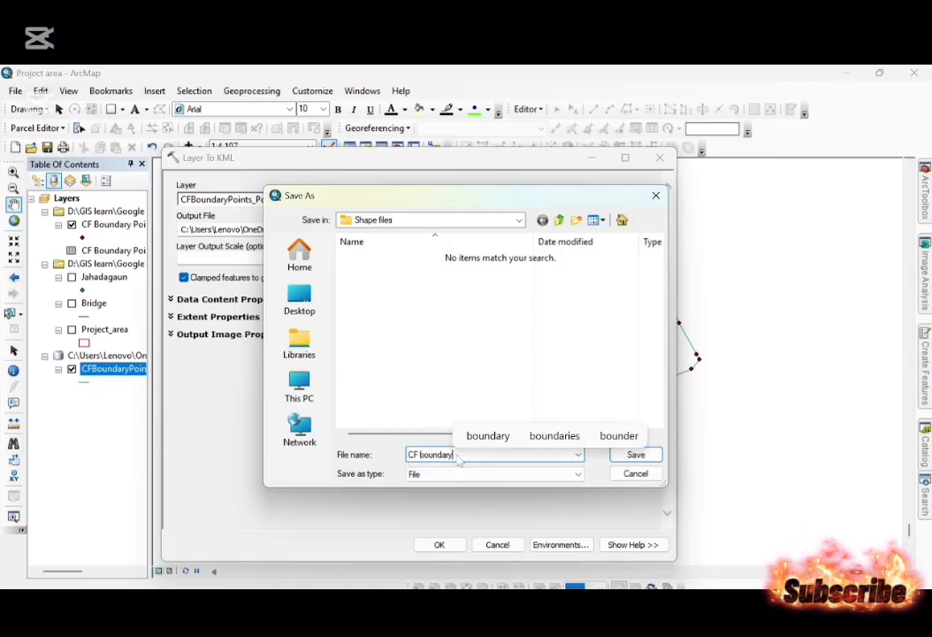
key("Return")
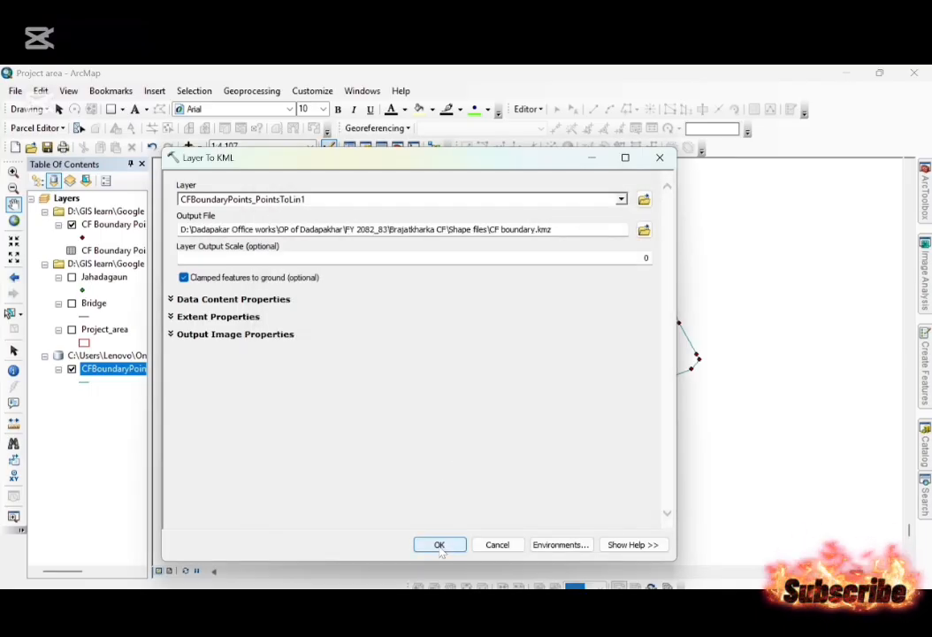
left_click(440, 545)
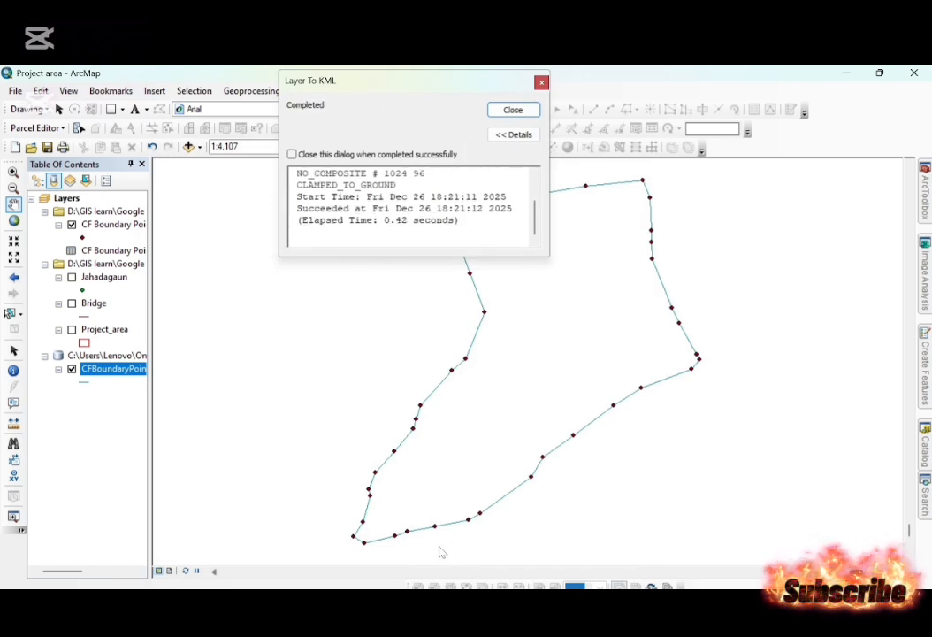
left_click(522, 113)
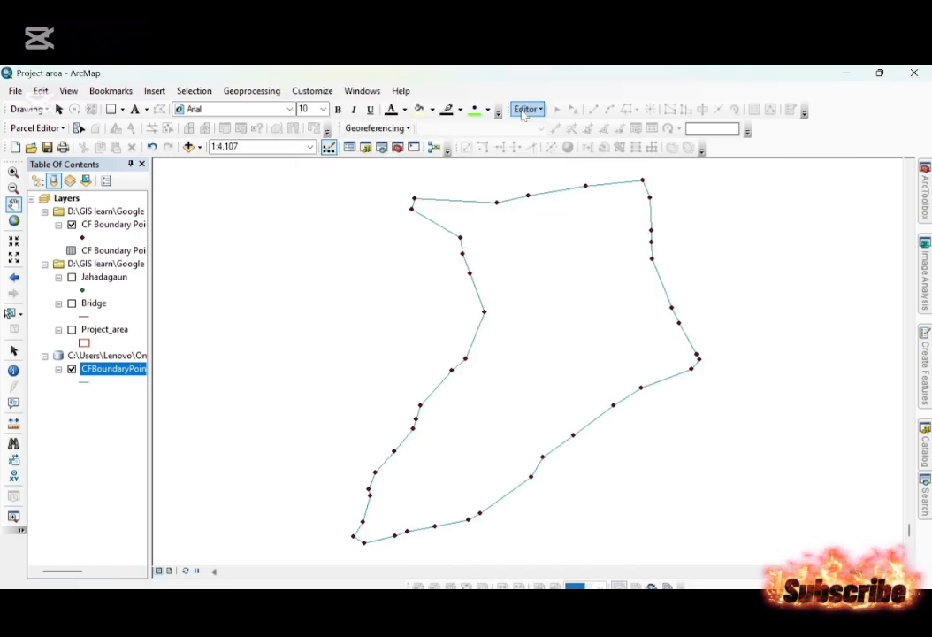
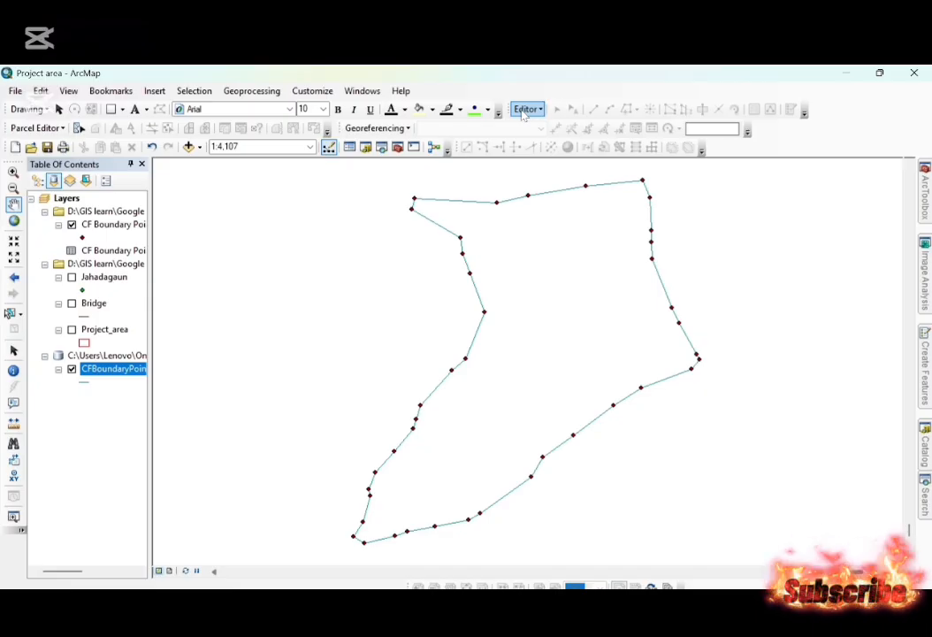
key("alt+Tab")
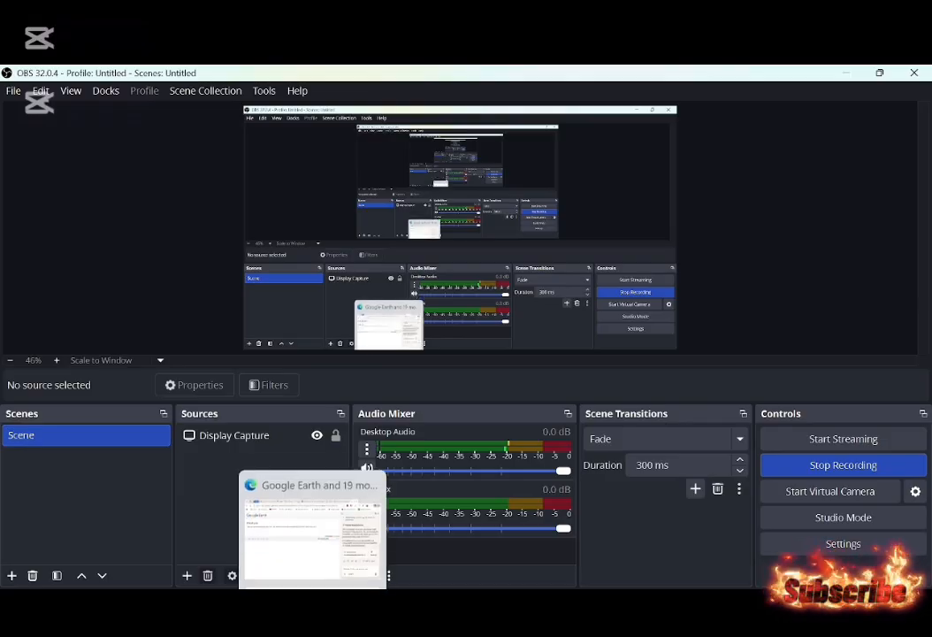
mouse_move(249, 612)
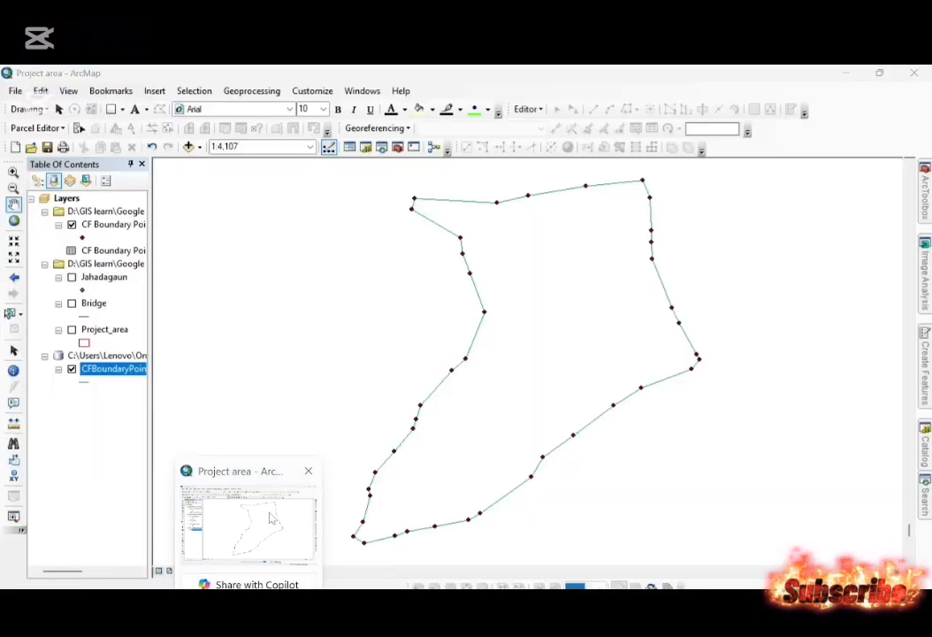
left_click(272, 517)
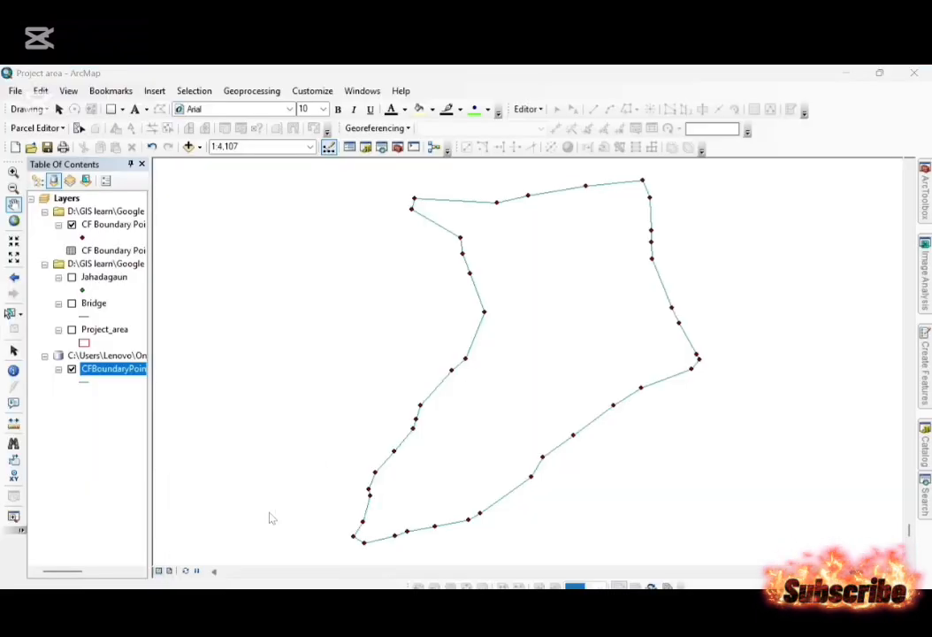
Switch to the notes, highlight Step 3 about exporting the boundary line, and return to ArcMap.
left_click(114, 366)
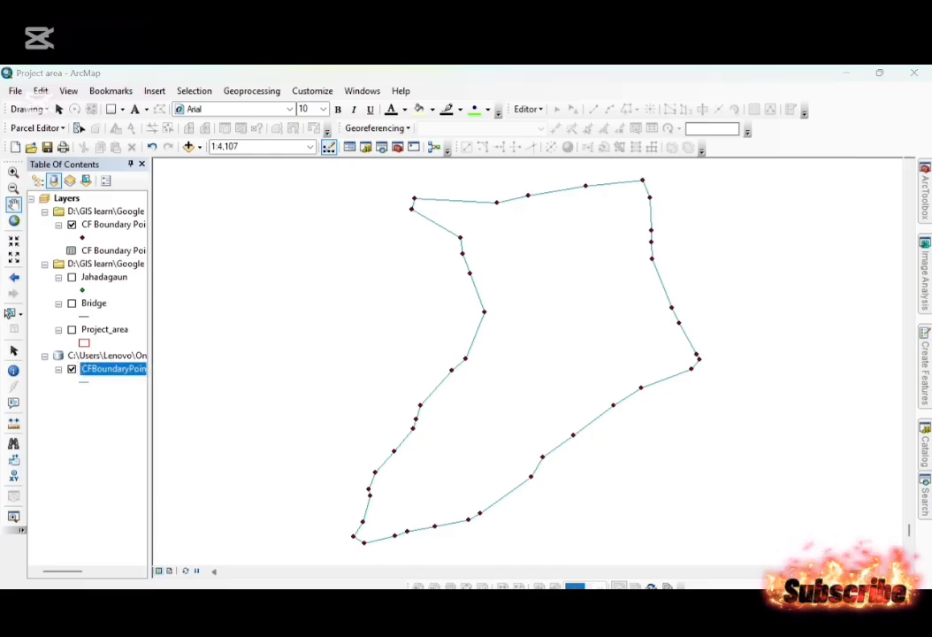
key("alt+Tab")
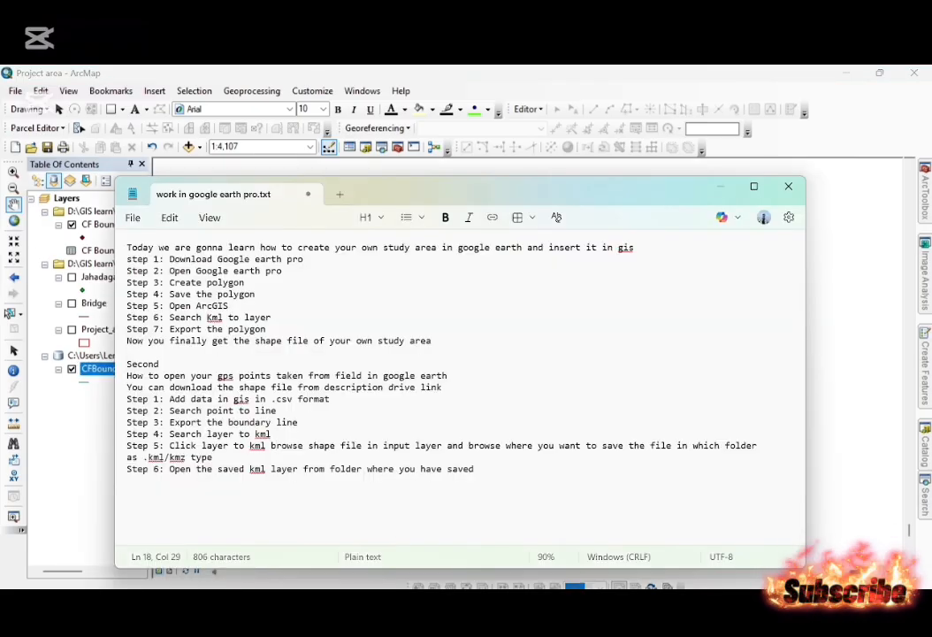
left_click_drag(298, 422, 127, 422)
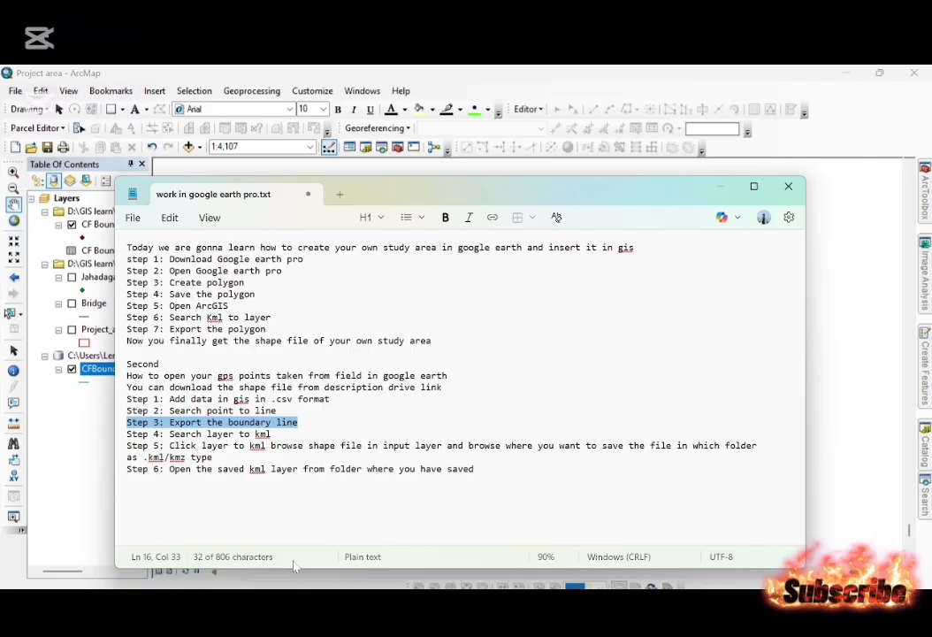
key("alt+Tab")
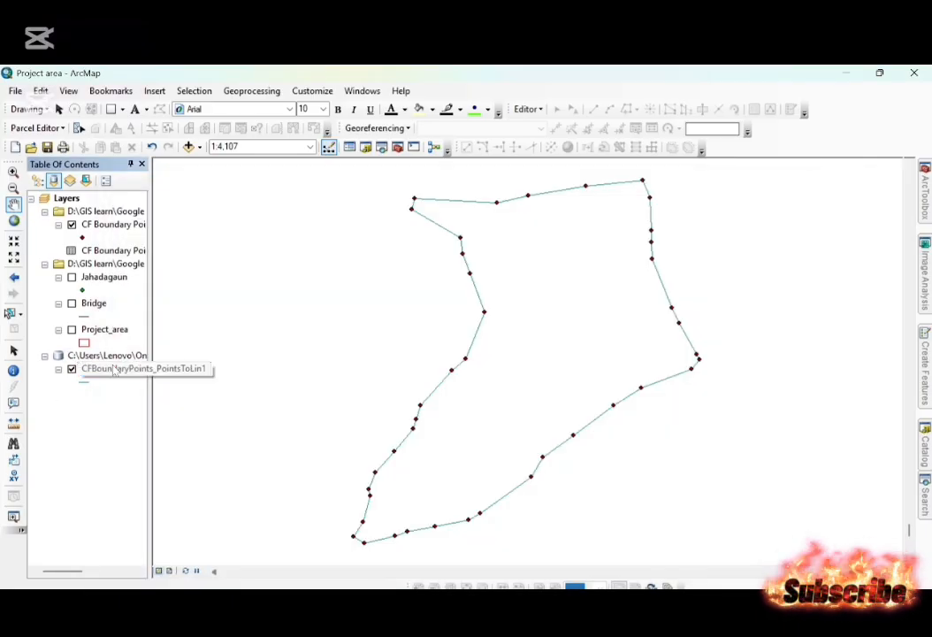
Export all features of CFBoundaryPoints_PointsToLin1 to a shapefile named CFboundary in the shape file folder and add it to the map.
right_click(113, 372)
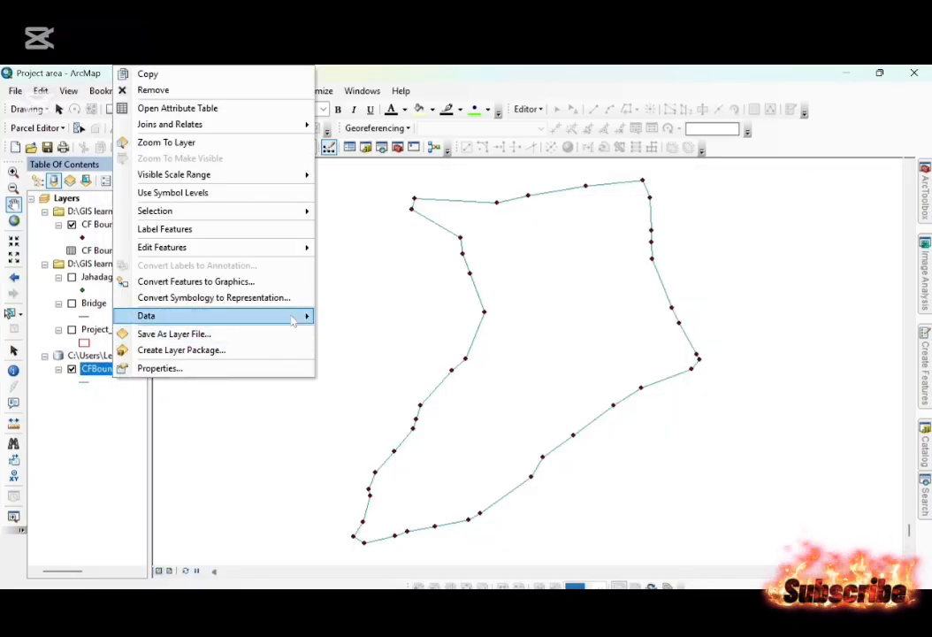
mouse_move(301, 315)
left_click(375, 336)
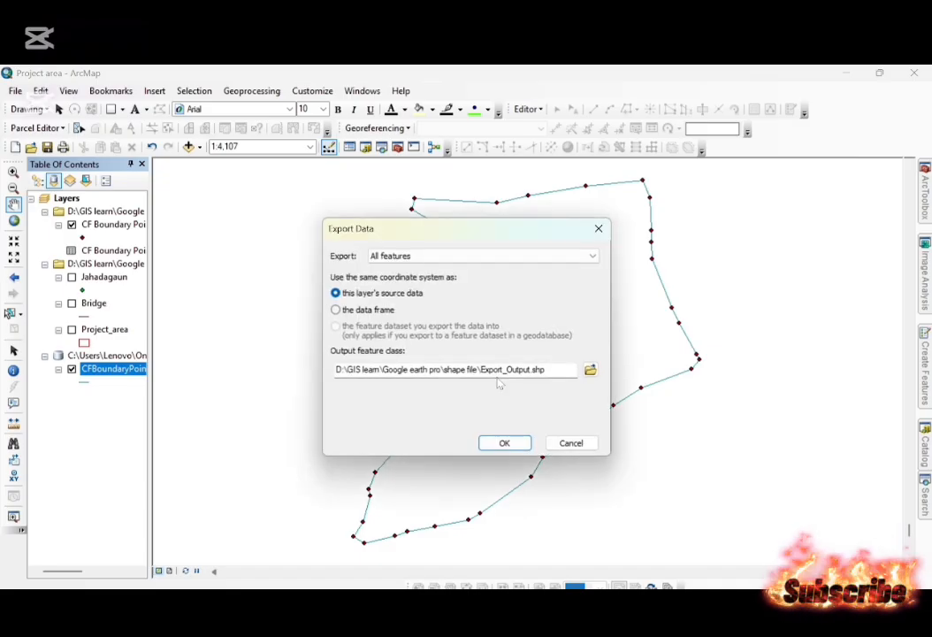
left_click(590, 369)
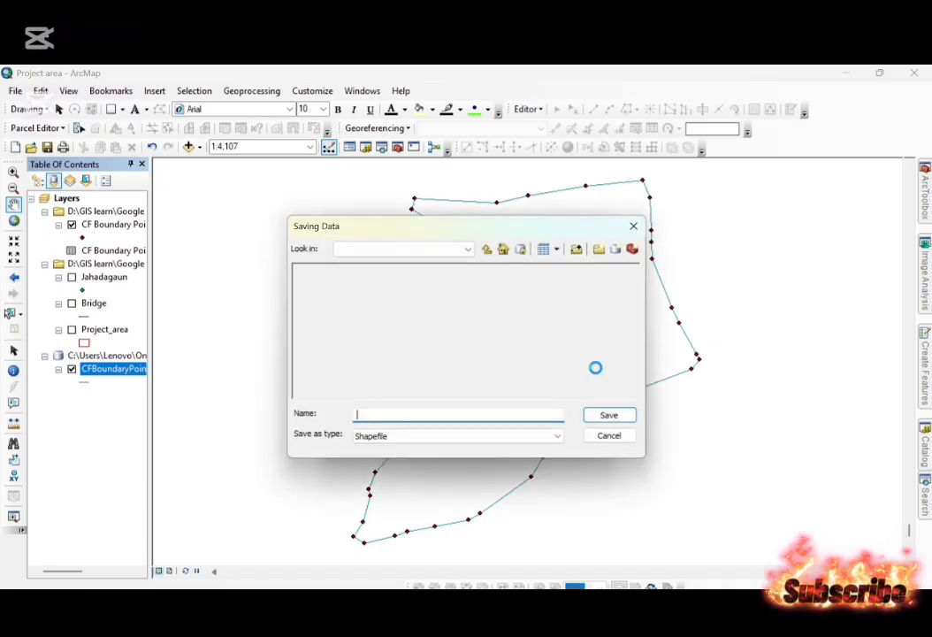
double_click(433, 415)
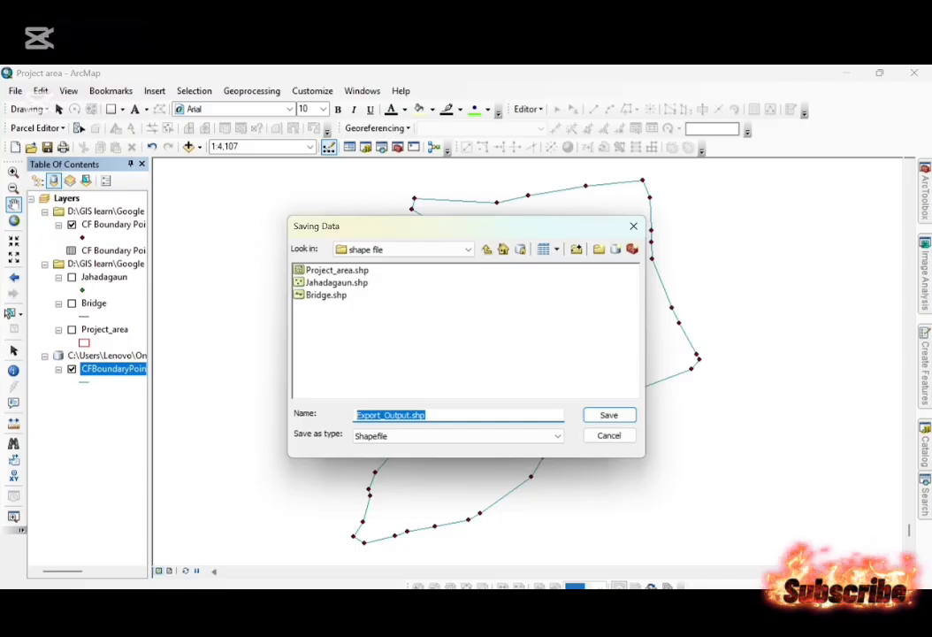
type("CFbounda")
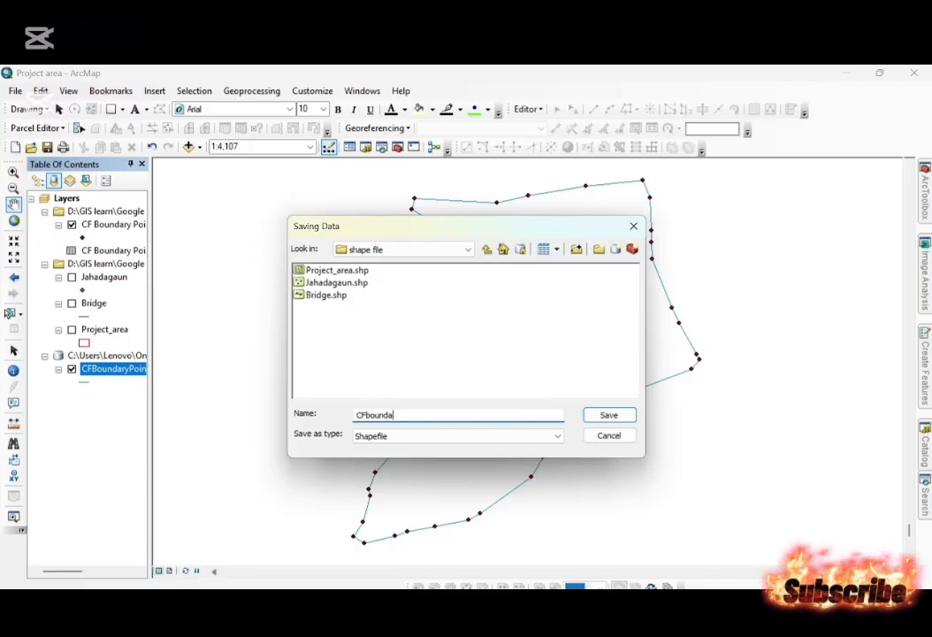
type("ry")
key("Return")
key("Return")
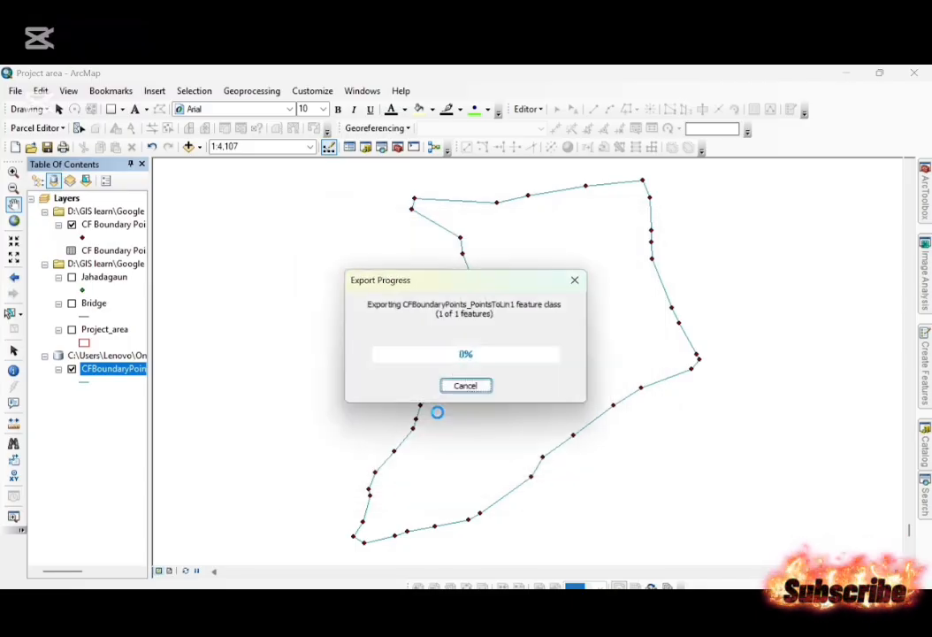
key("Return")
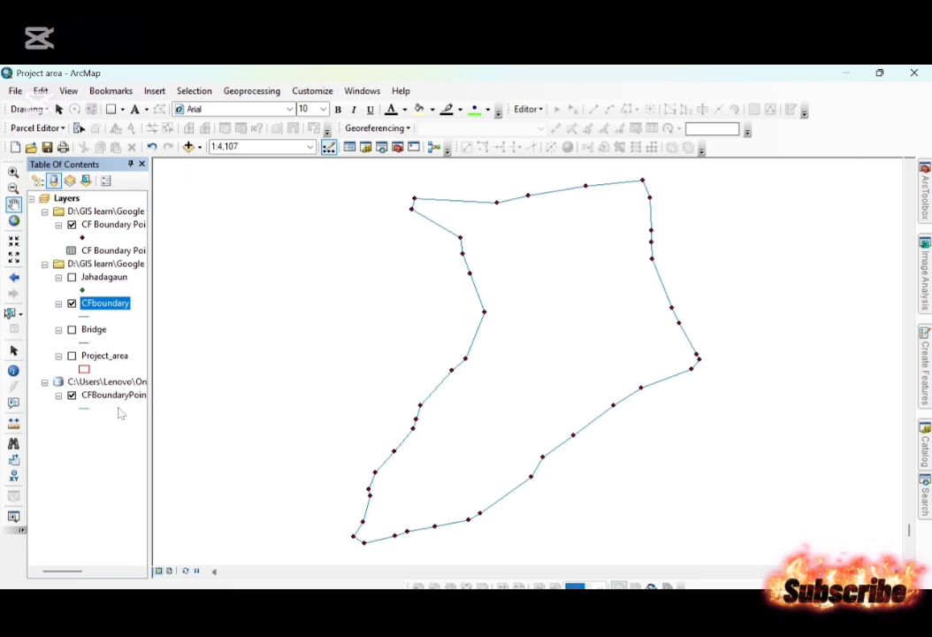
Remove the original CFBoundaryPoints_PointsToLin1 line layer from the map.
right_click(120, 398)
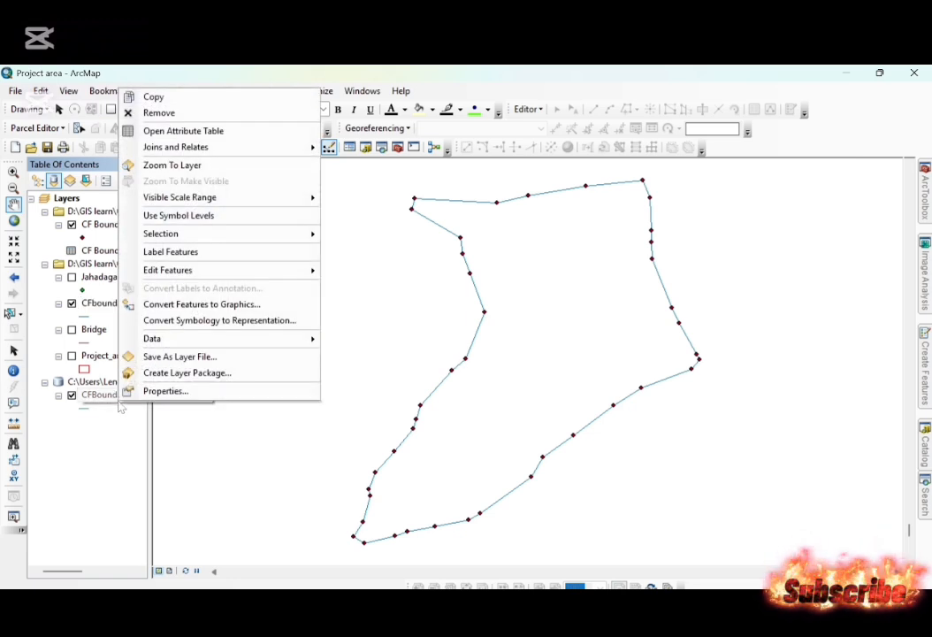
left_click(194, 112)
Open the Layer To KML tool from the search results and set CFboundary as the input layer.
left_click(925, 497)
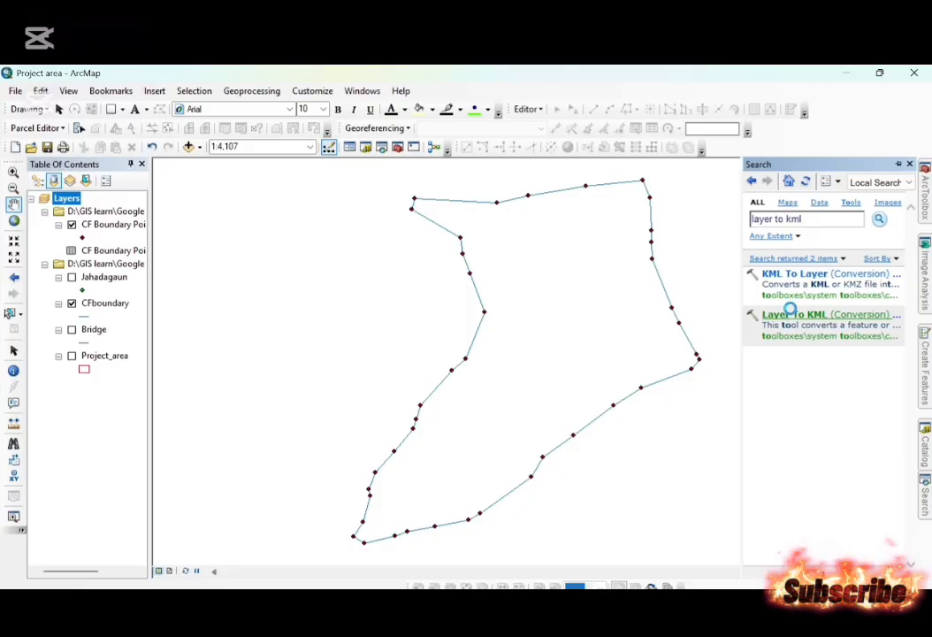
left_click(787, 315)
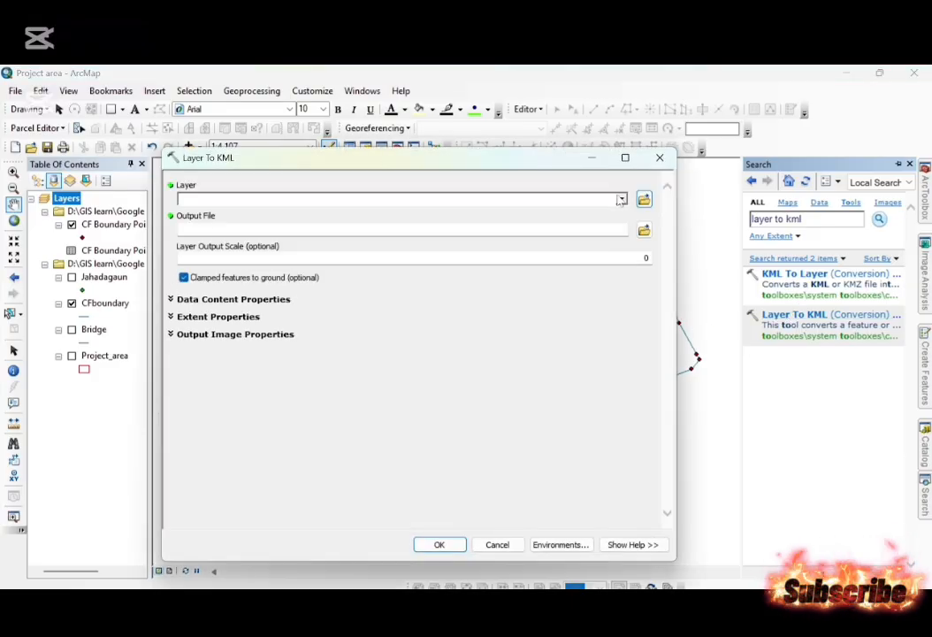
left_click(275, 199)
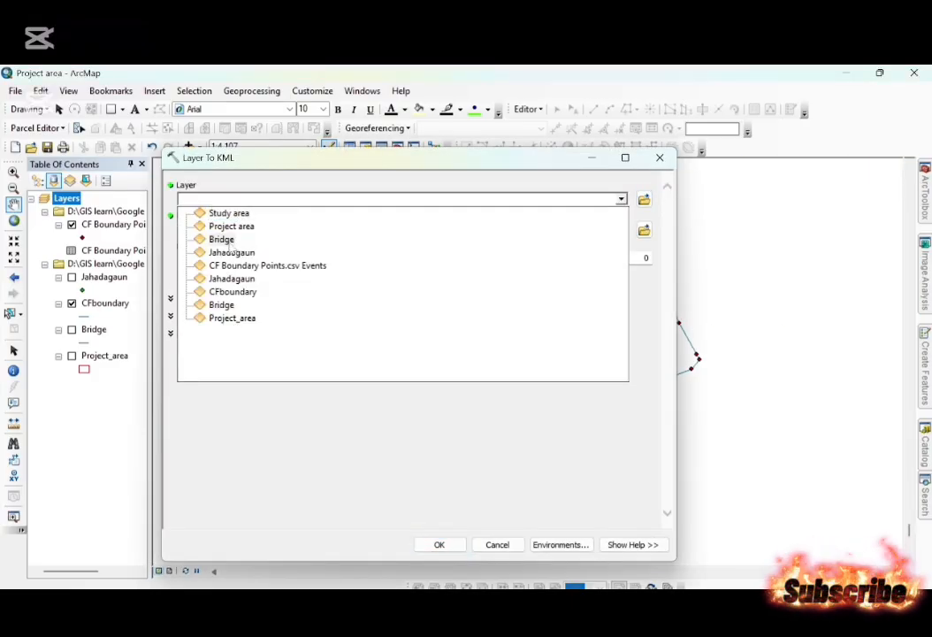
left_click(231, 292)
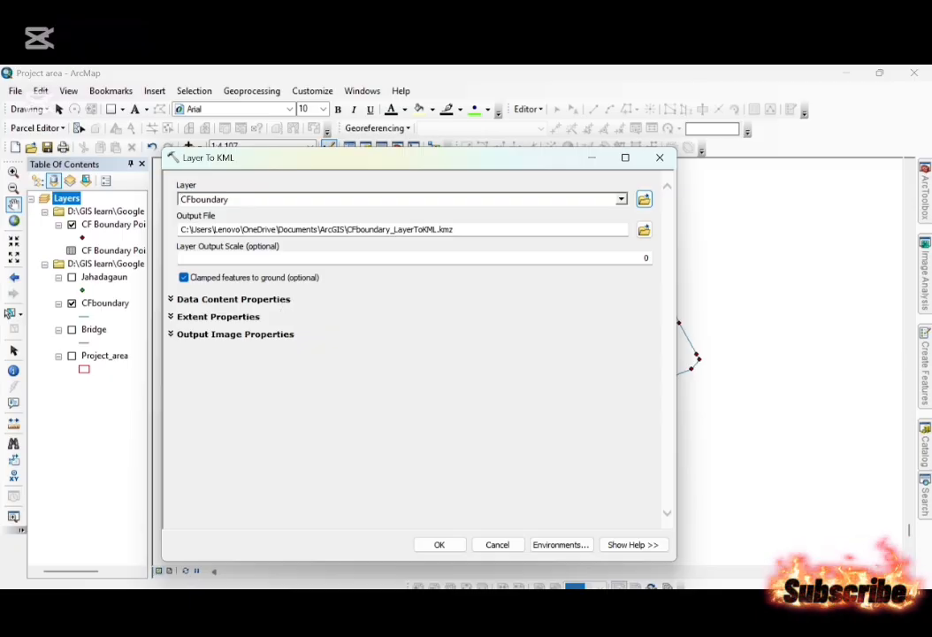
Set the KML output file to CF boundary1.kmz in the Shape files folder.
left_click(643, 230)
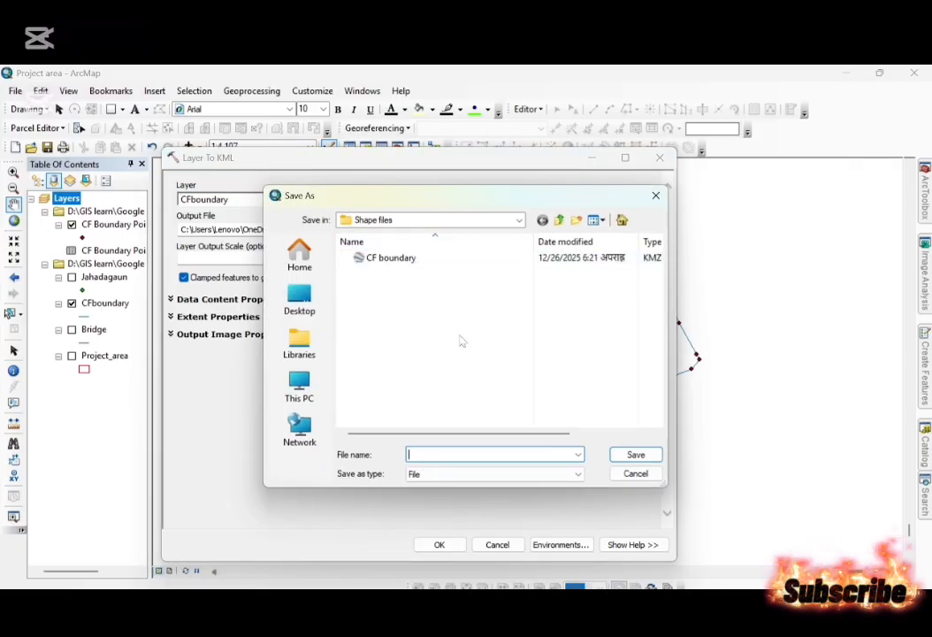
double_click(406, 264)
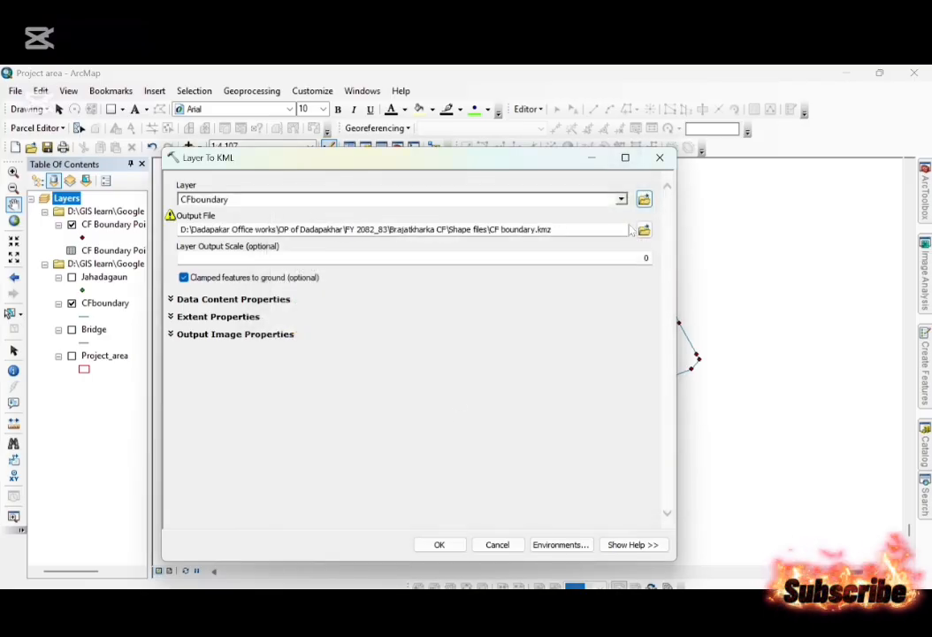
left_click(534, 229)
type("1")
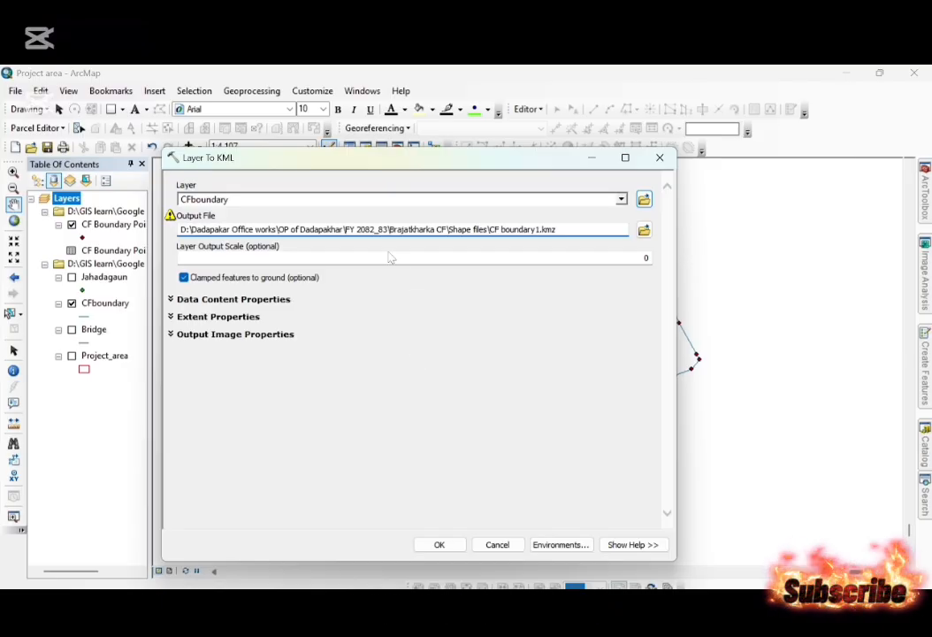
Set the output file to CFboundary in the D: drive's GIS learn\Google earth pro folder and run Layer To KML.
left_click(647, 229)
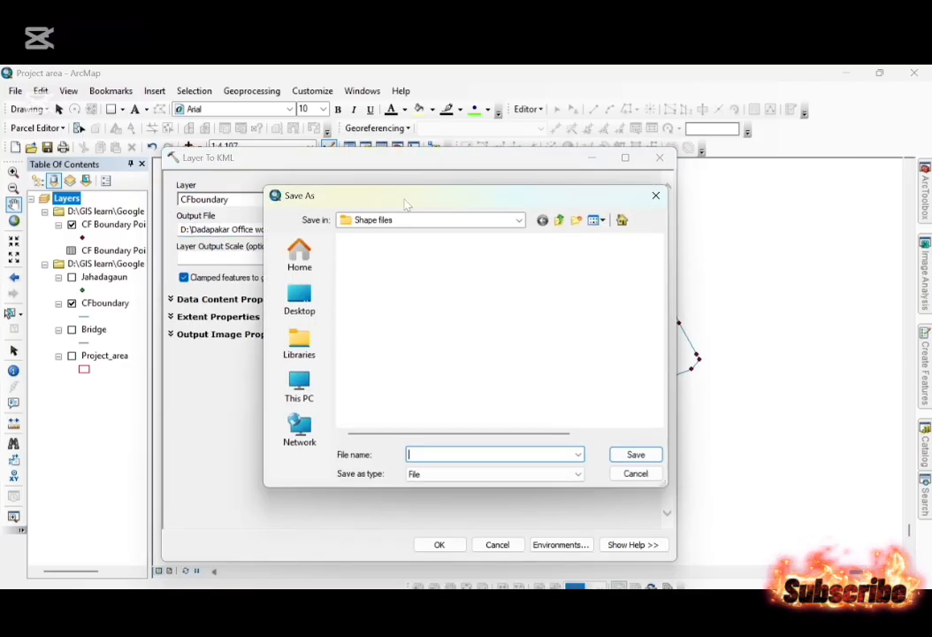
left_click(477, 219)
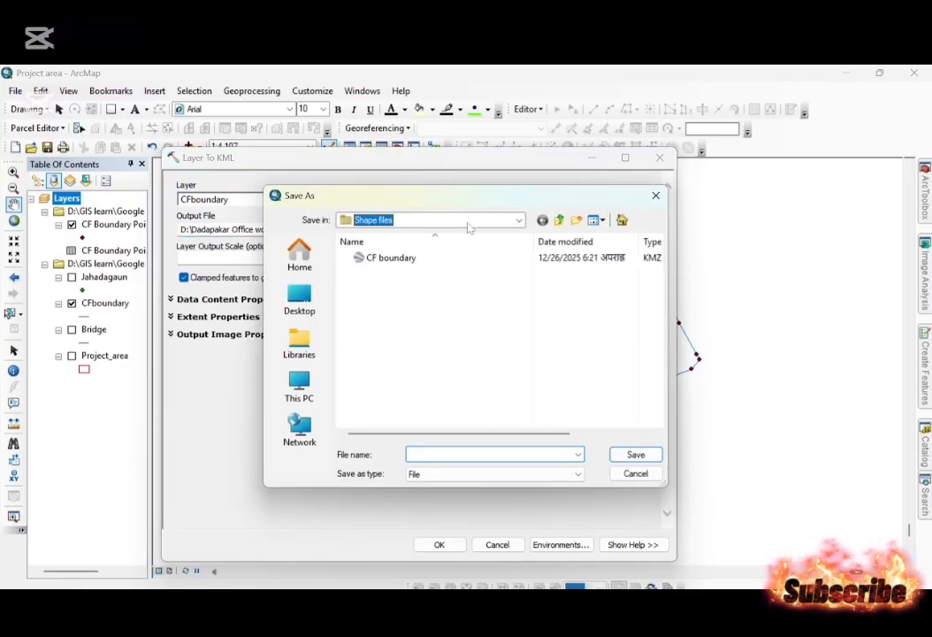
left_click(393, 424)
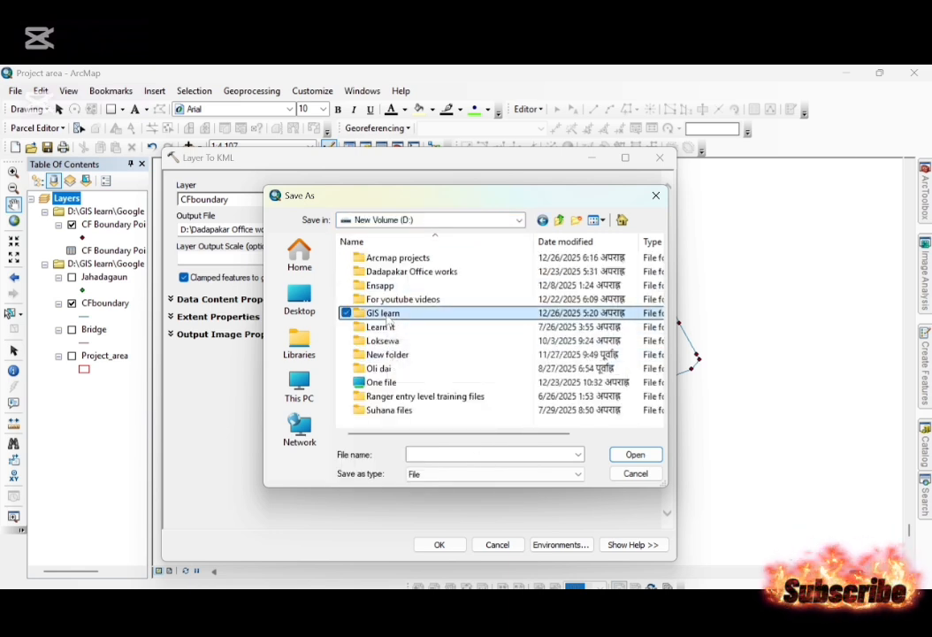
double_click(383, 313)
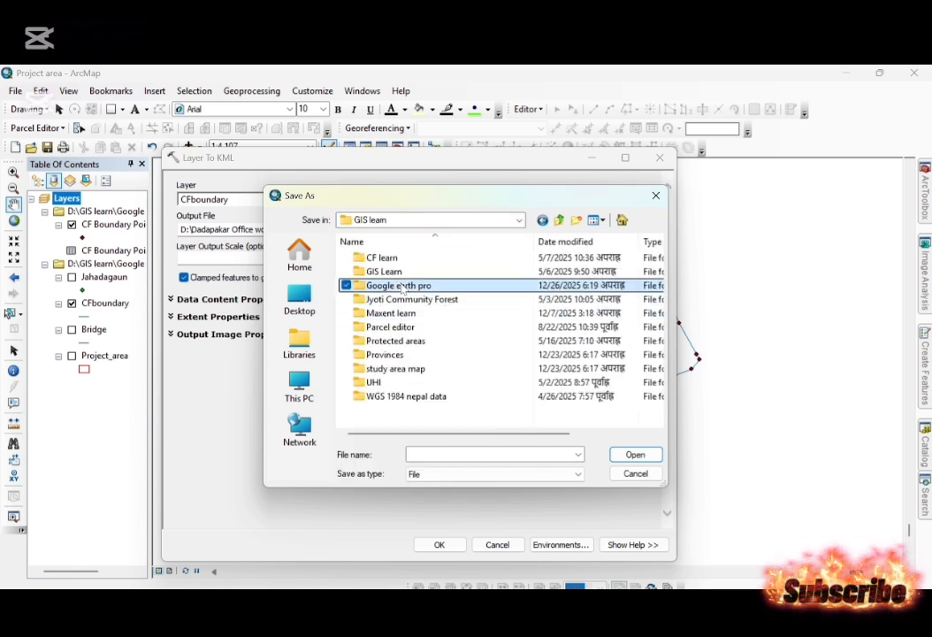
double_click(402, 287)
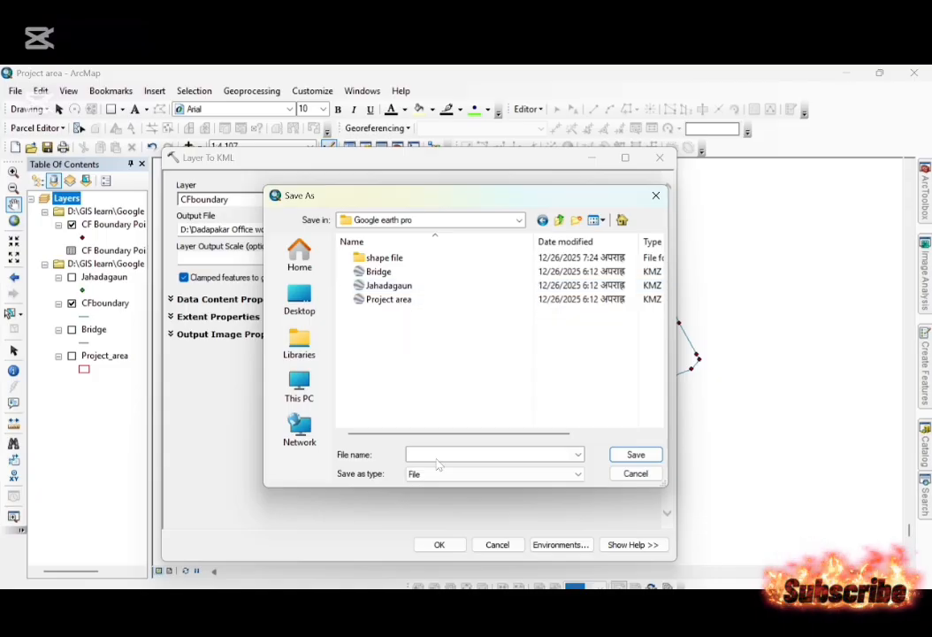
left_click(440, 456)
type("C")
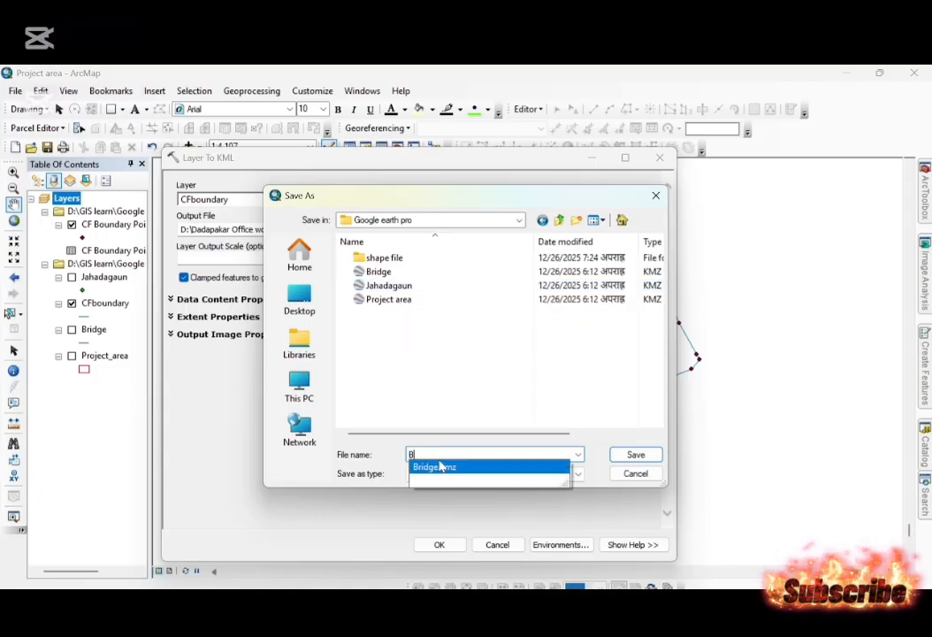
type("Fboudna")
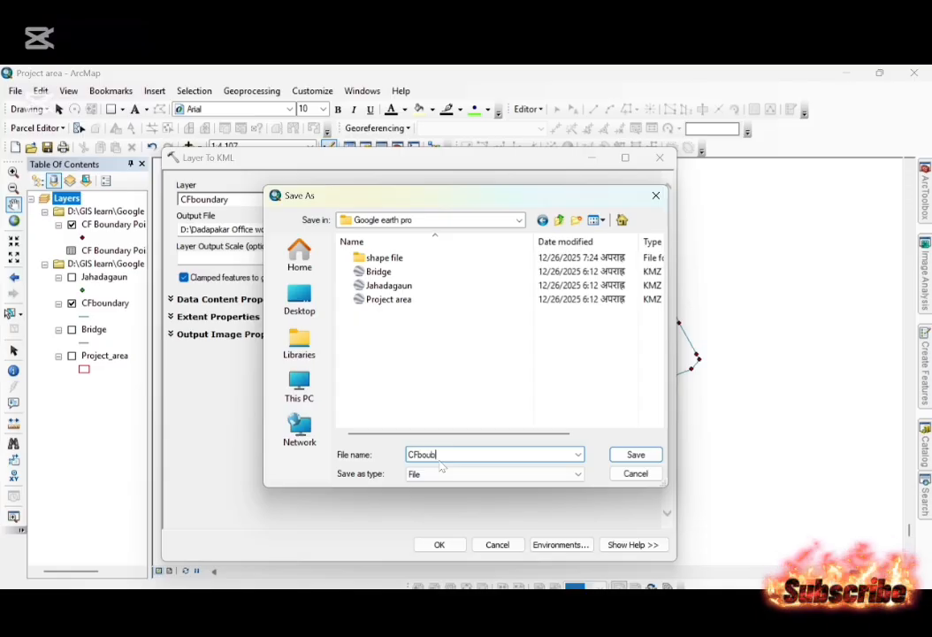
type("dary")
key("Return")
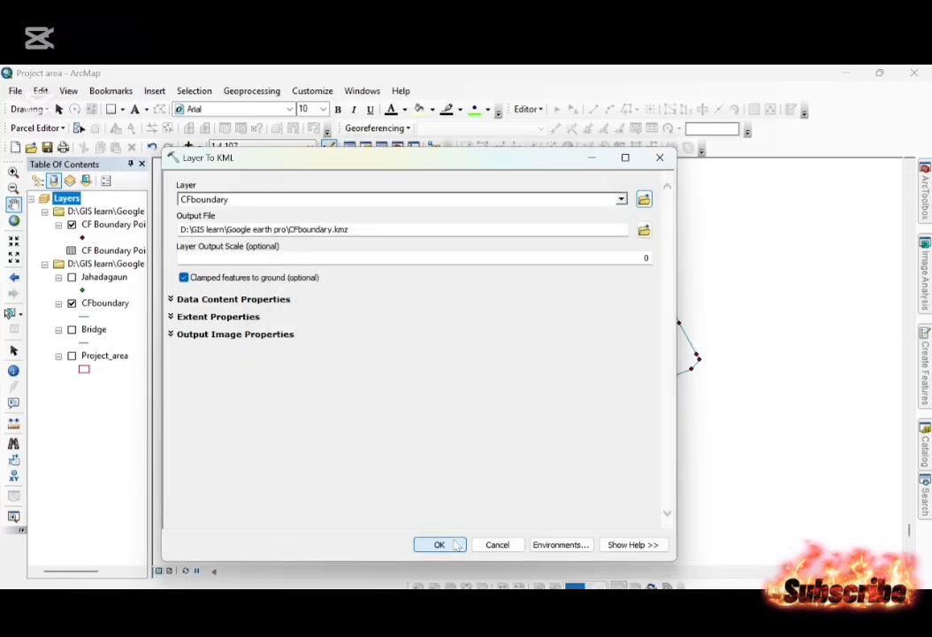
left_click(453, 544)
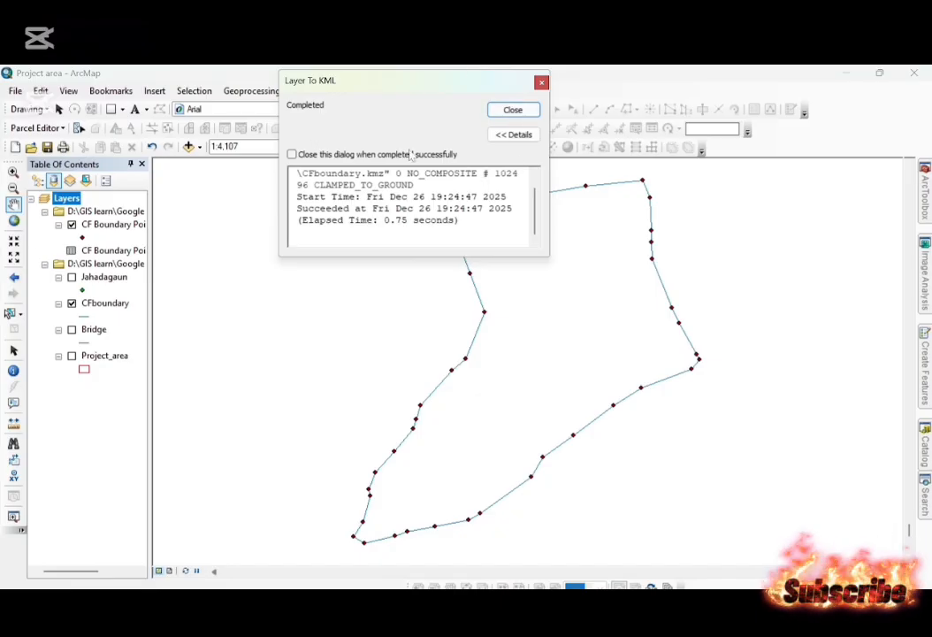
left_click(520, 110)
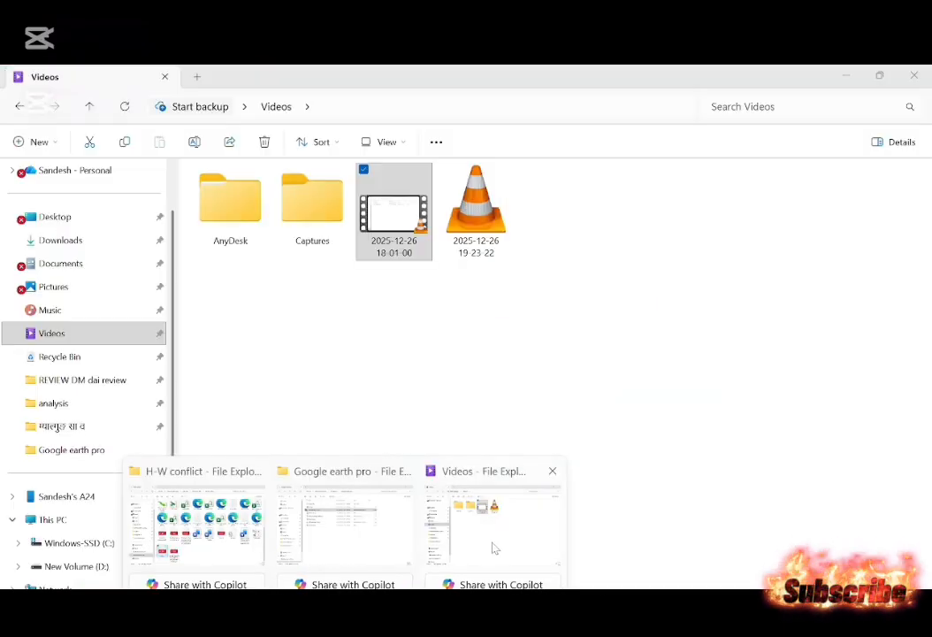
Switch to the Google earth pro folder in File Explorer and open the CFboundary KMZ file in Google Earth Pro.
left_click(350, 538)
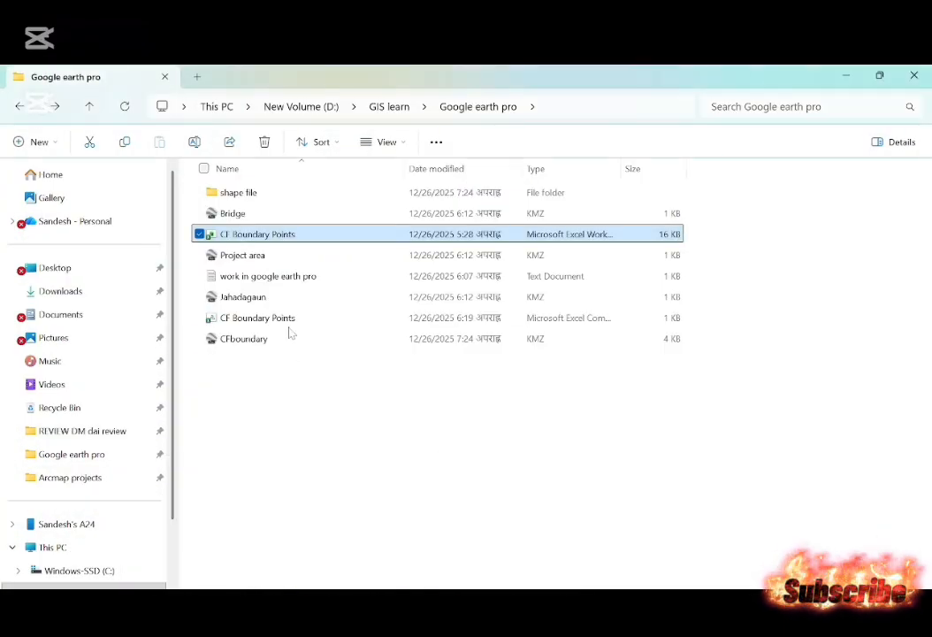
left_click(265, 256)
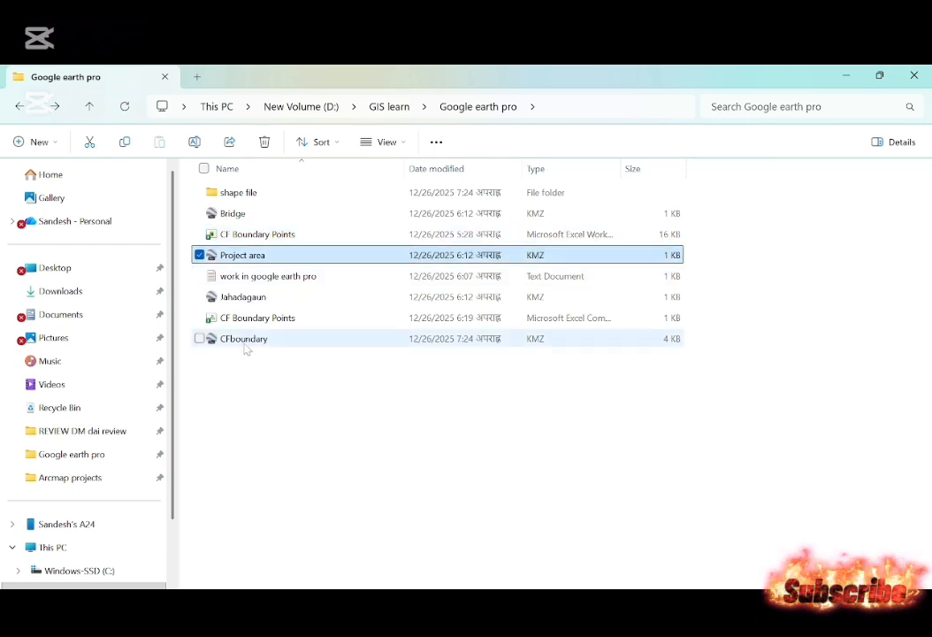
double_click(244, 342)
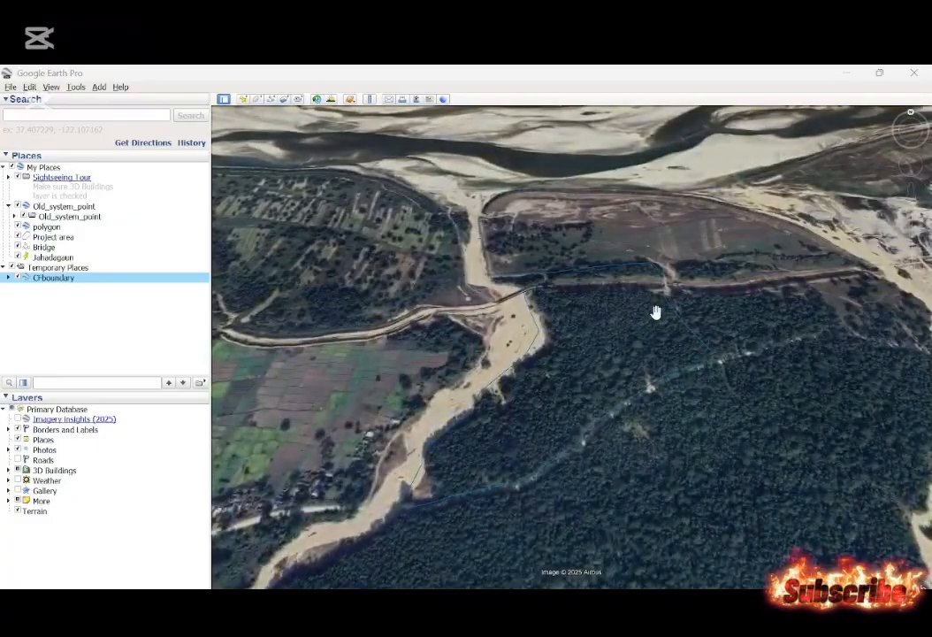
Set the line width of the CFboundary folder to 1.5 in its properties.
scroll(596, 355, "up", 2)
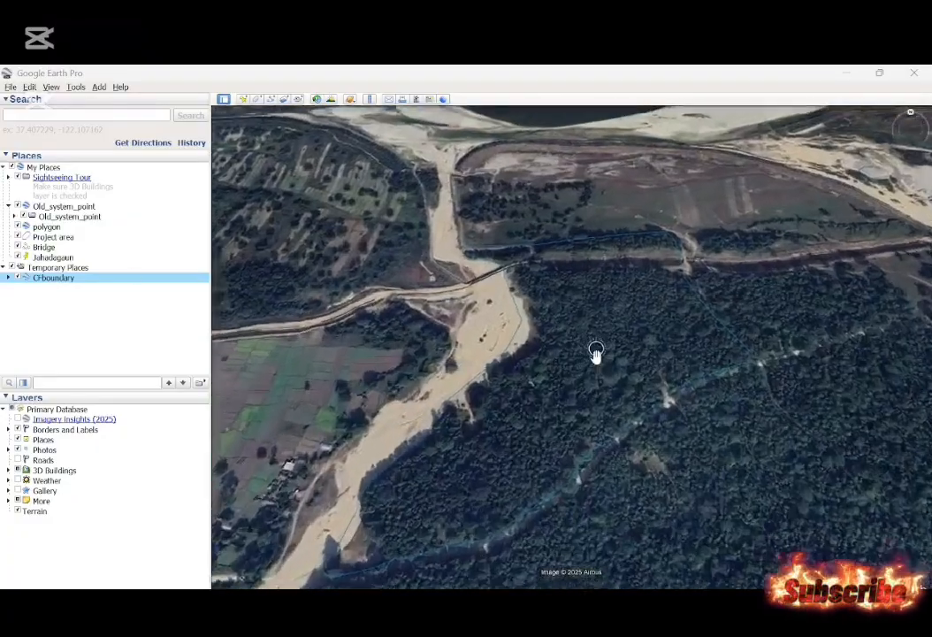
scroll(596, 355, "down", 3)
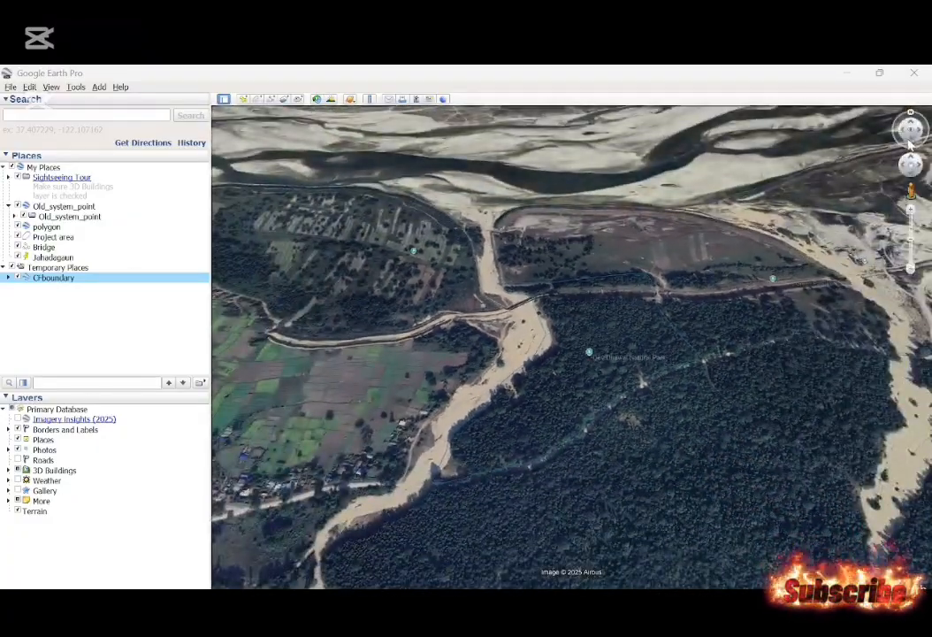
left_click_drag(911, 146, 911, 118)
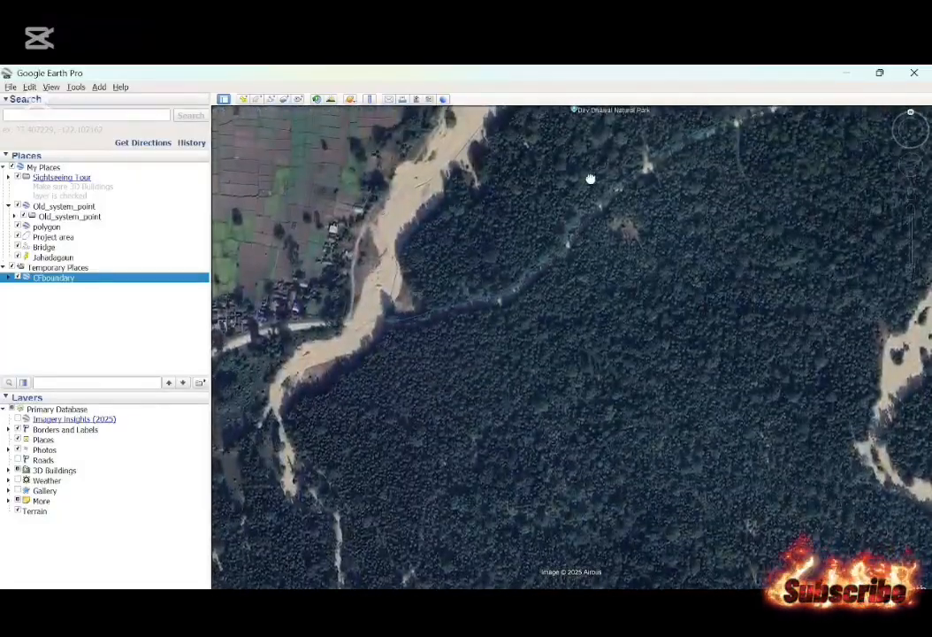
left_click_drag(590, 179, 584, 450)
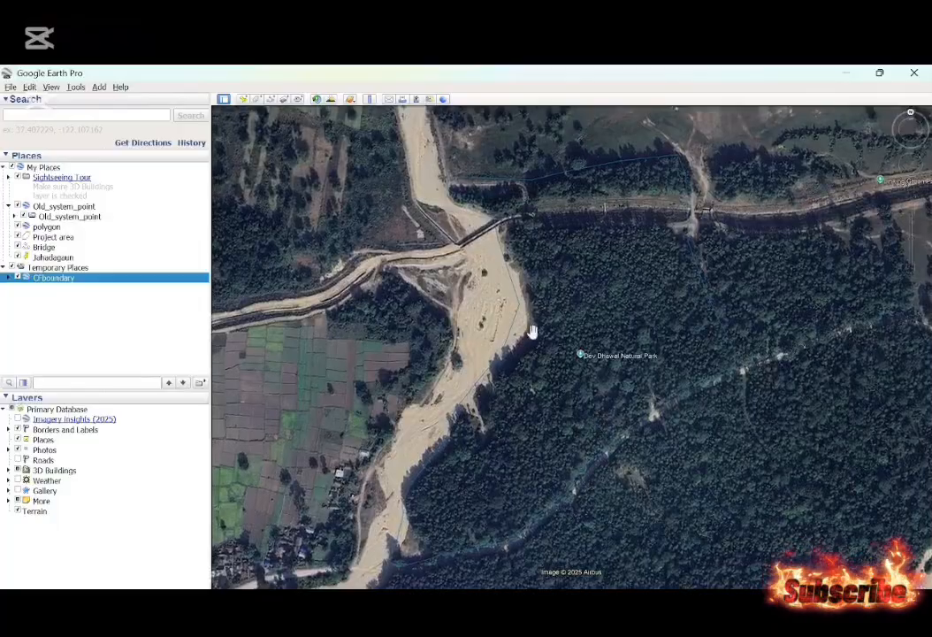
right_click(57, 279)
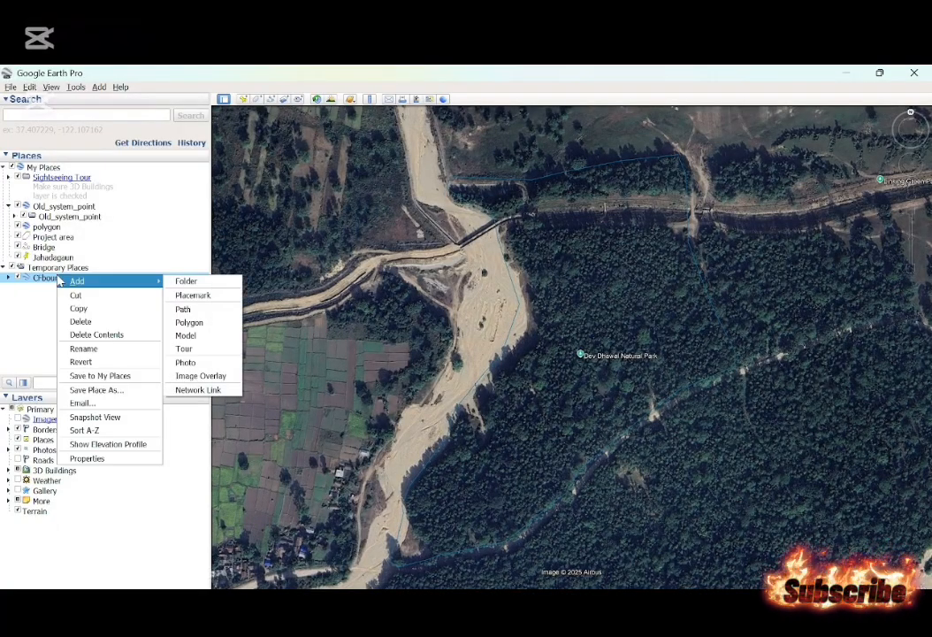
left_click(85, 459)
left_click(107, 190)
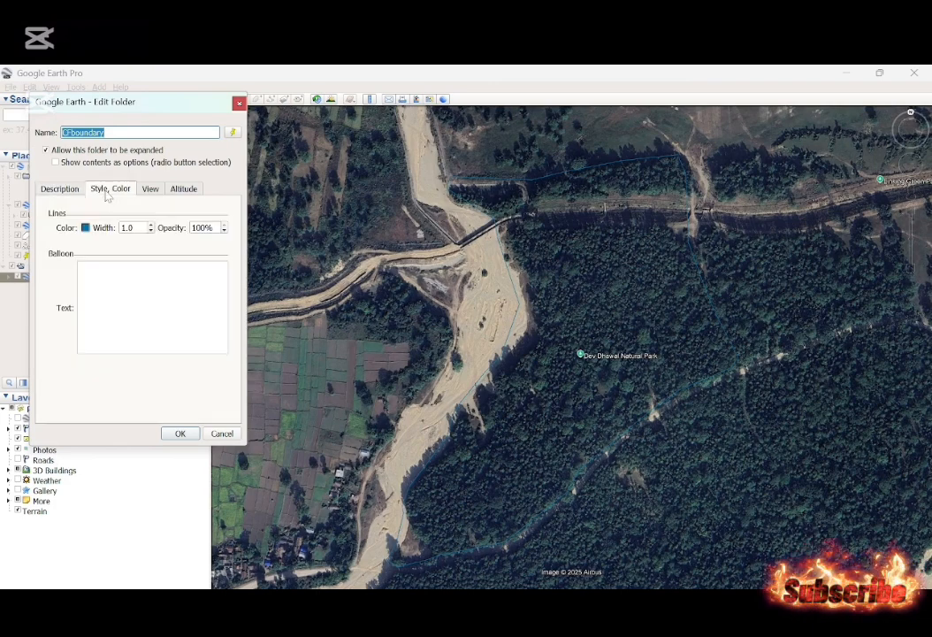
left_click(151, 227)
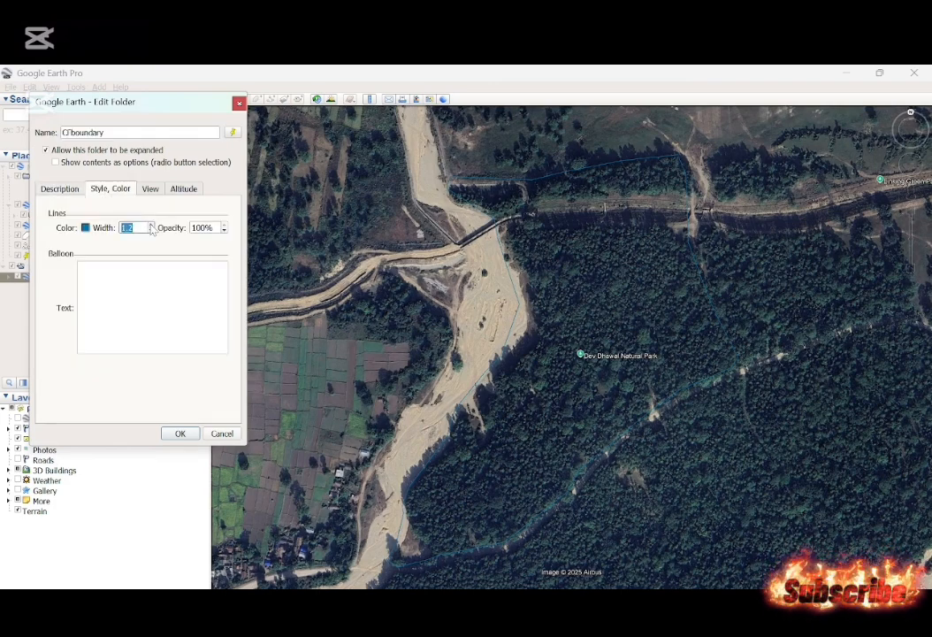
Change the CFboundary line color to light yellow (#ffff7f) and apply the folder properties.
left_click(86, 228)
left_click(112, 239)
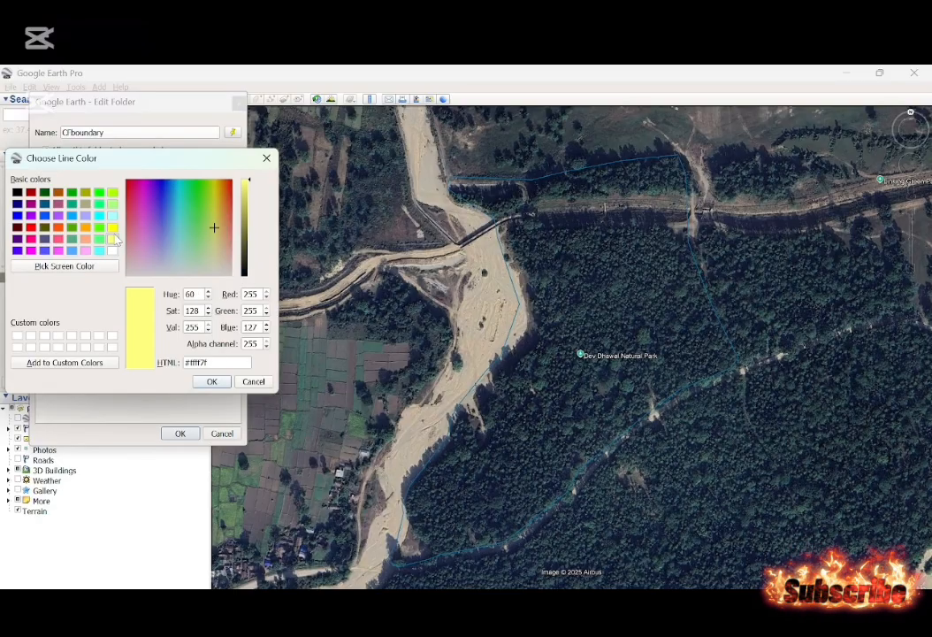
key("Return")
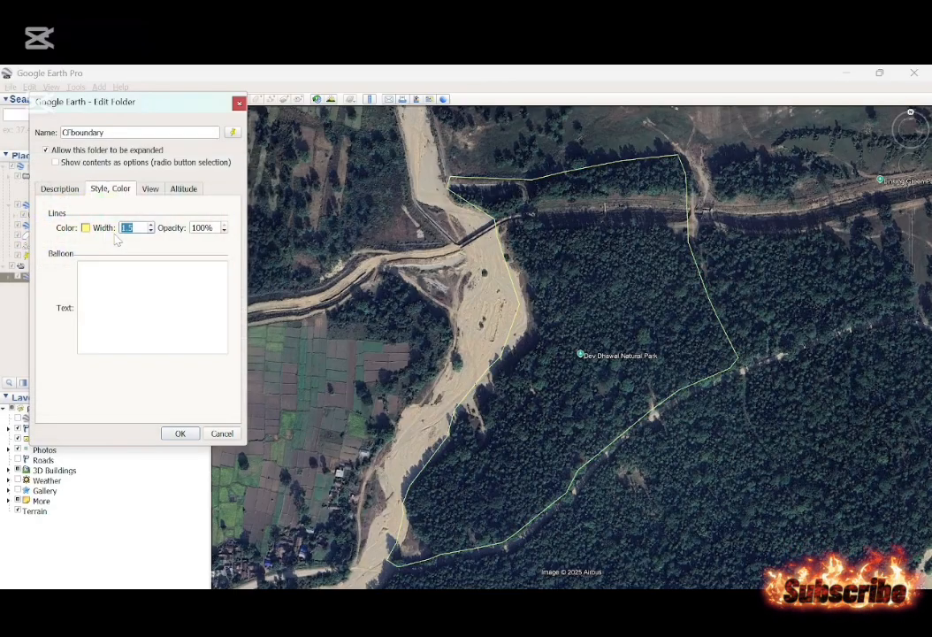
left_click(181, 434)
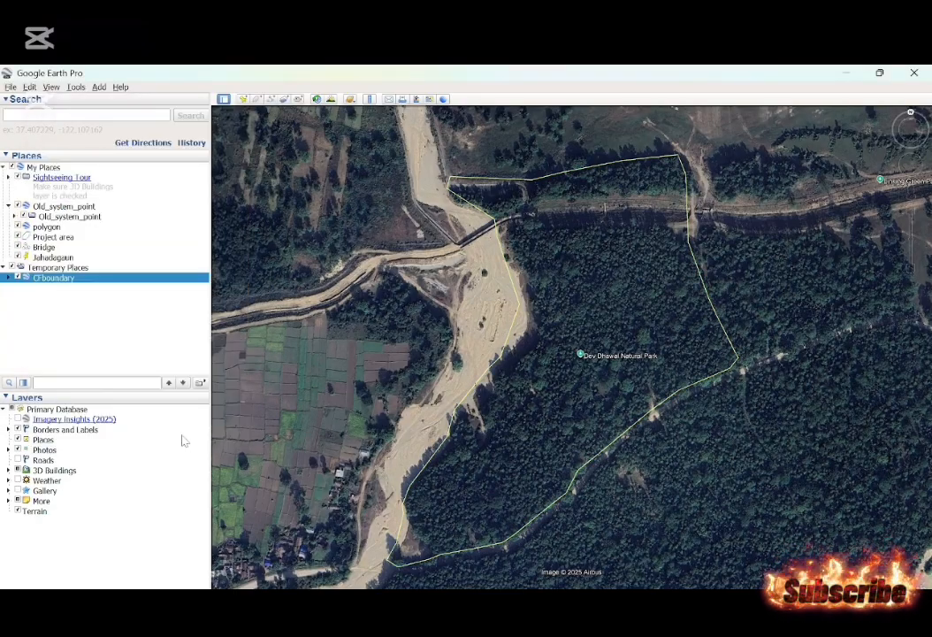
right_click(97, 270)
left_click(57, 298)
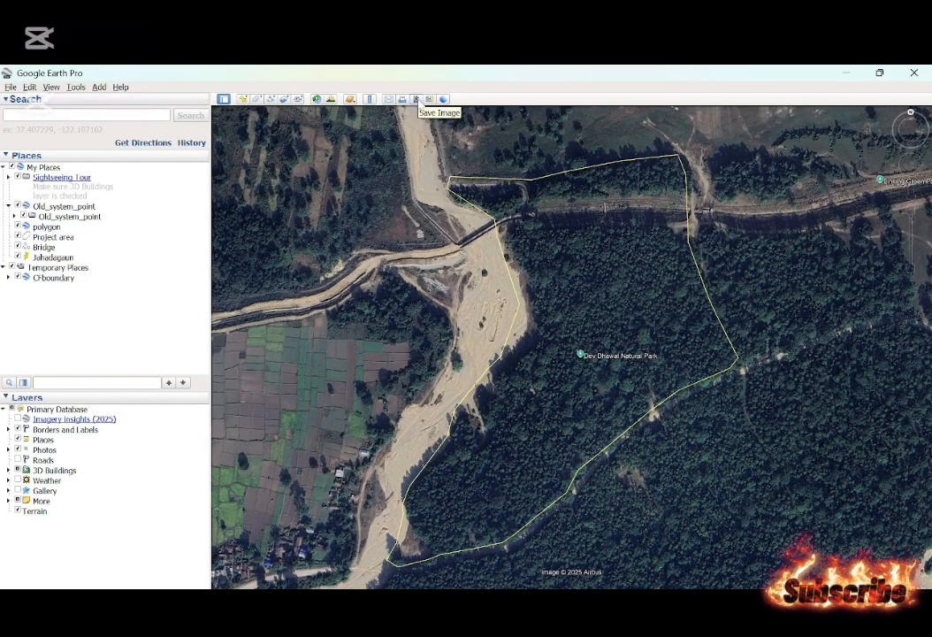
Start saving a map image and give it the title CF Boundary with the description "Address of you area".
left_click(416, 100)
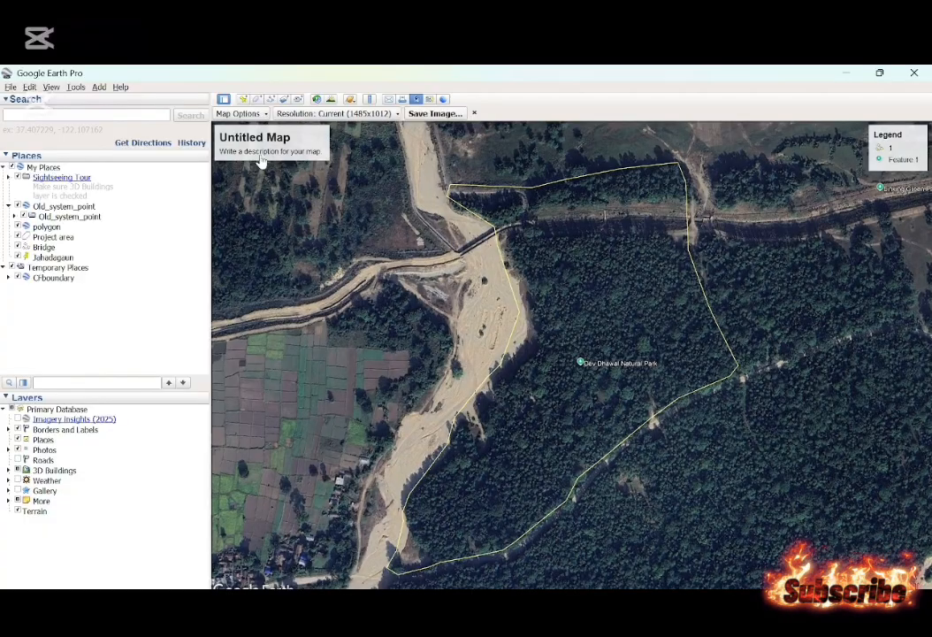
left_click(262, 151)
type("CF")
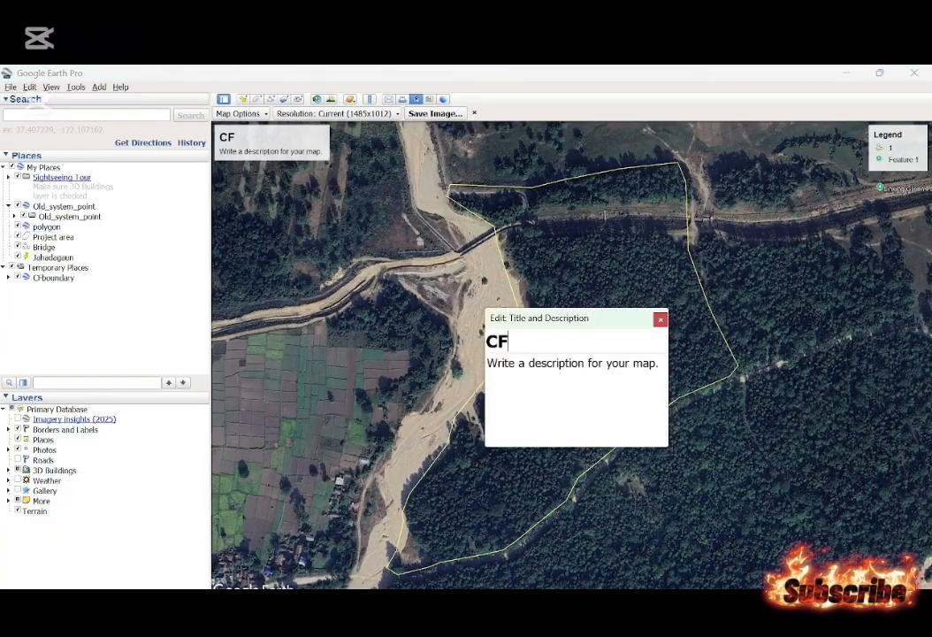
type(" Boundary")
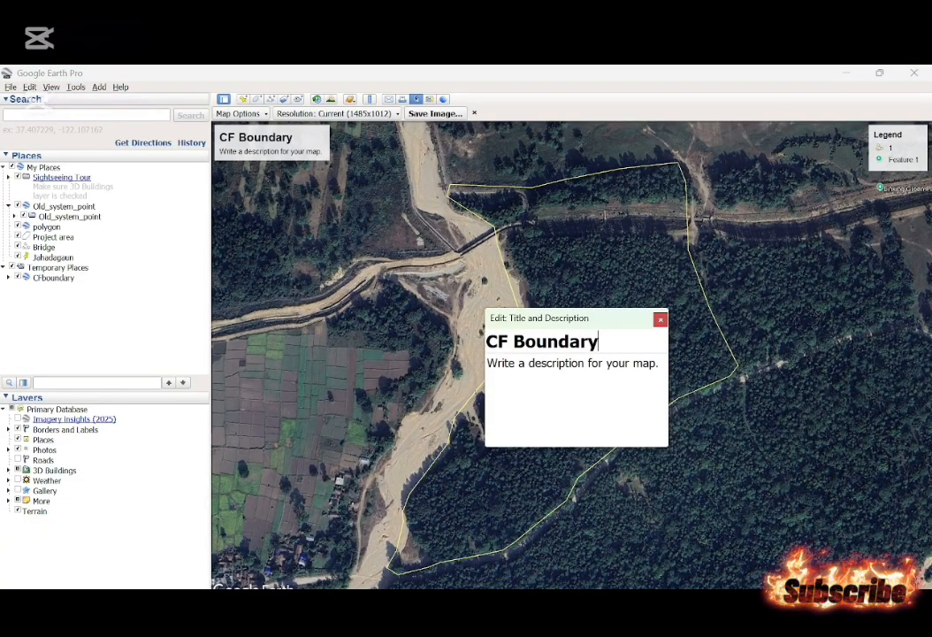
key("Tab")
type("A")
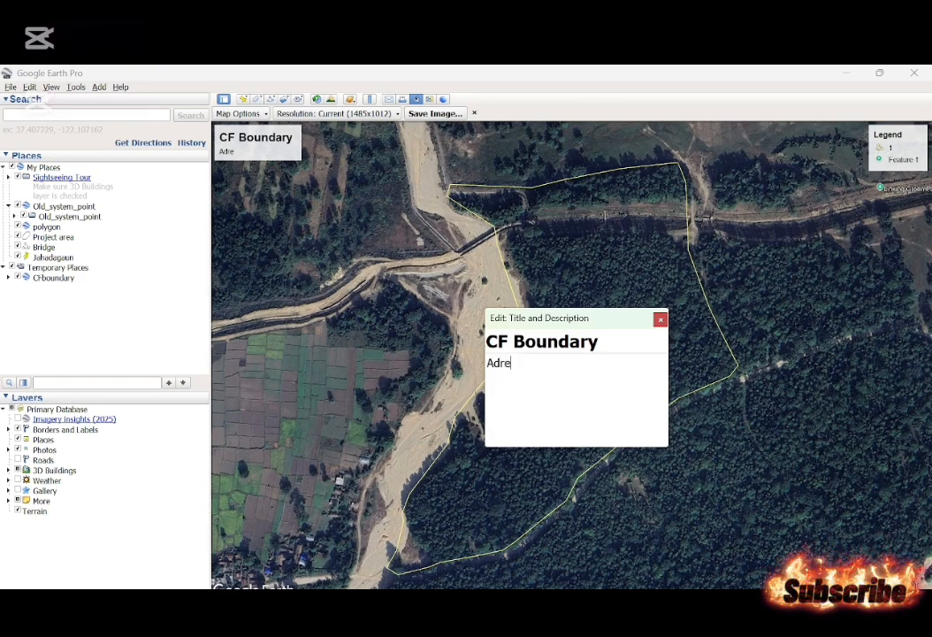
type("d")
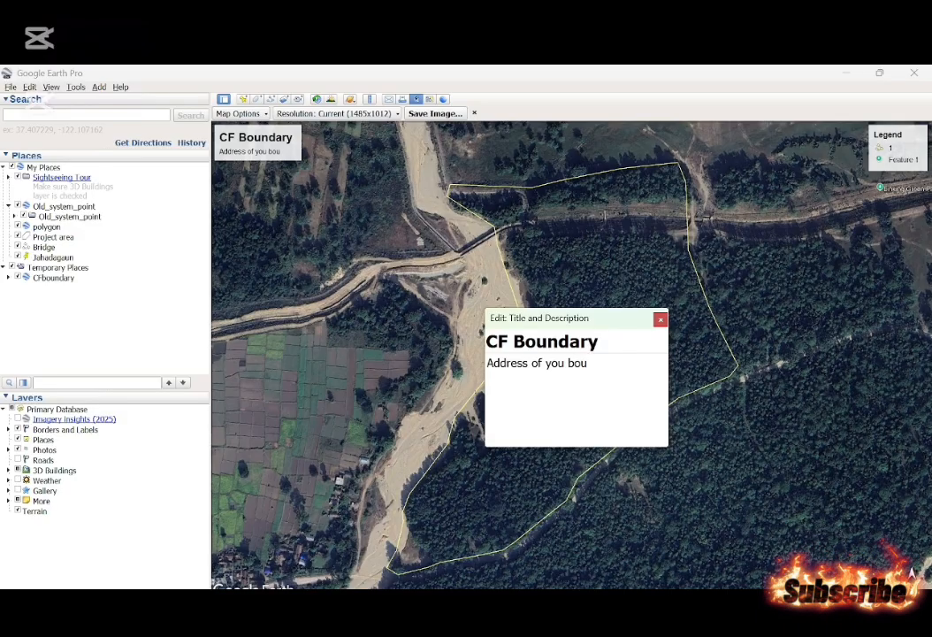
type("nadr")
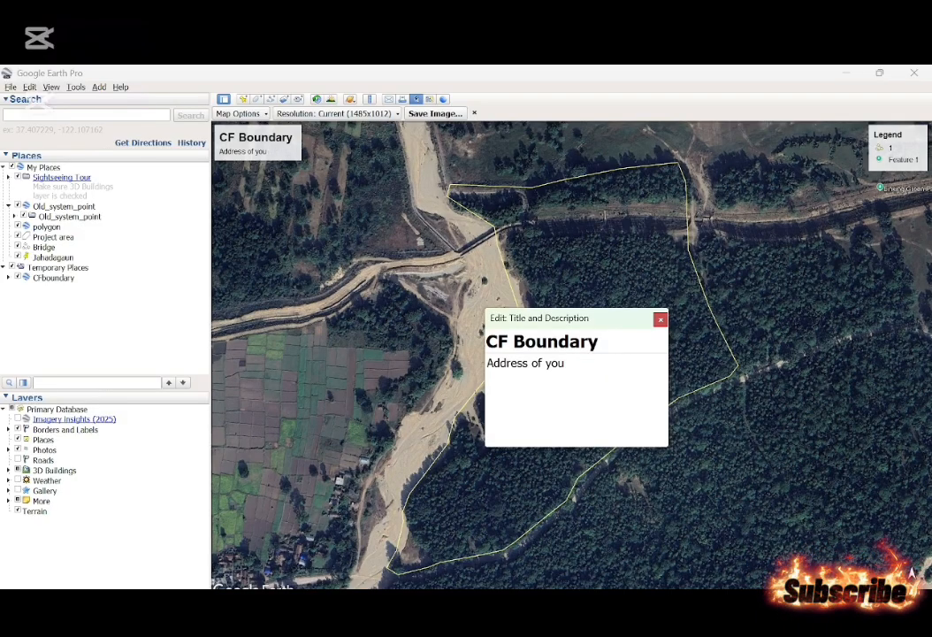
left_click(660, 319)
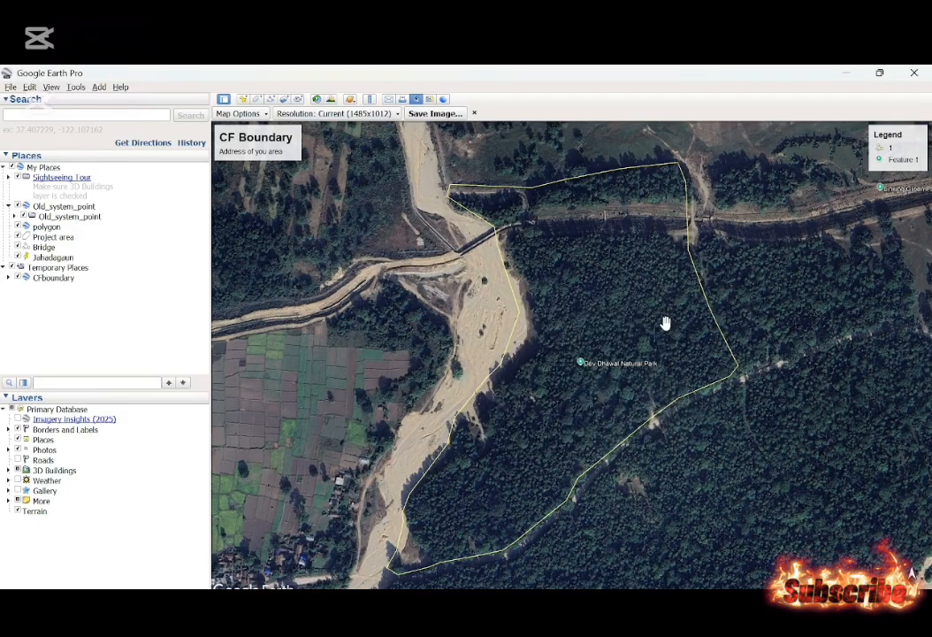
Rename the legend's line entry from 1 to Boundary.
left_click(874, 147)
left_click(521, 357)
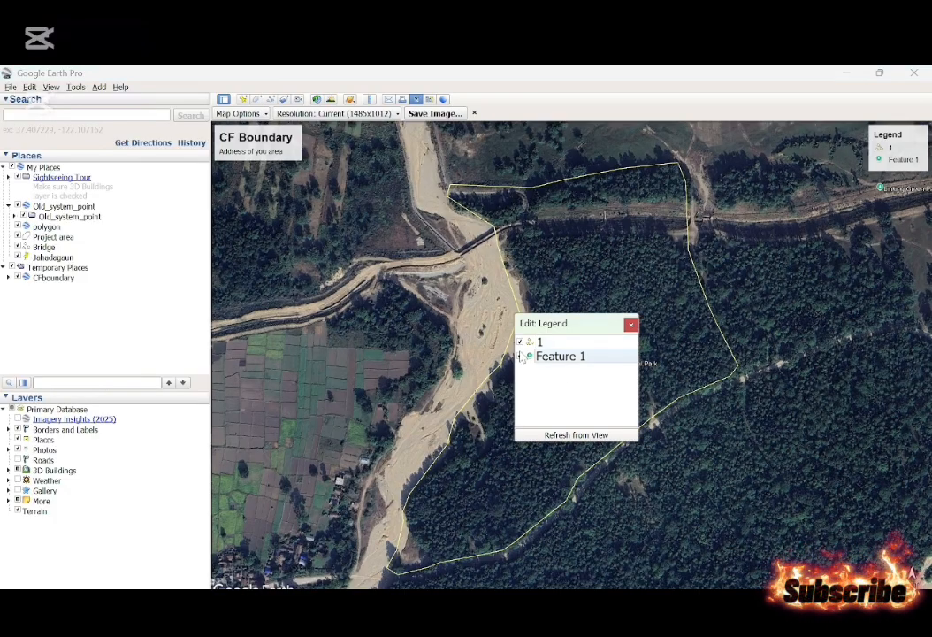
left_click(572, 346)
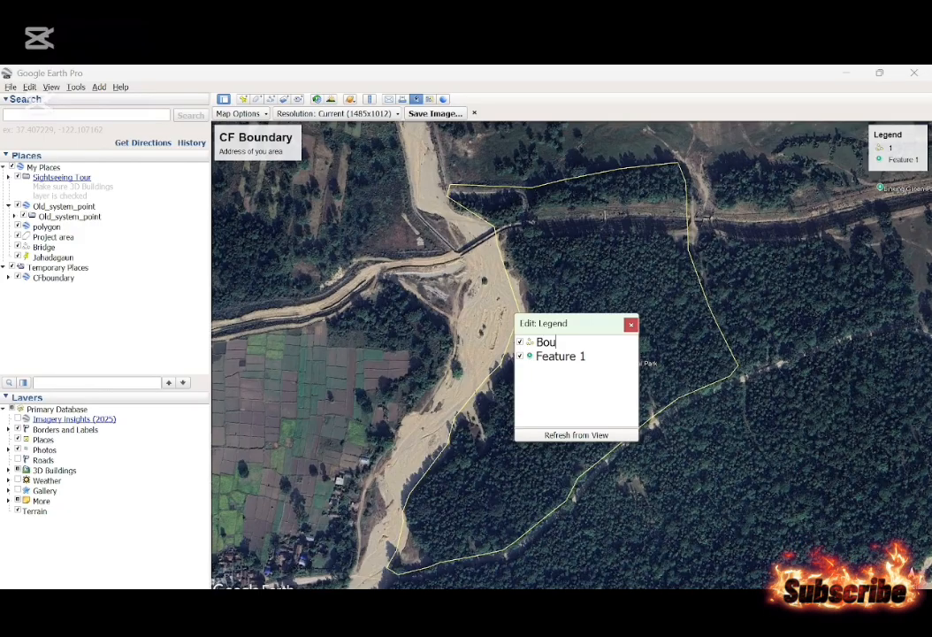
left_click(631, 324)
Try the 1024x768 resolution for the map image and switch back to Current.
left_click(372, 114)
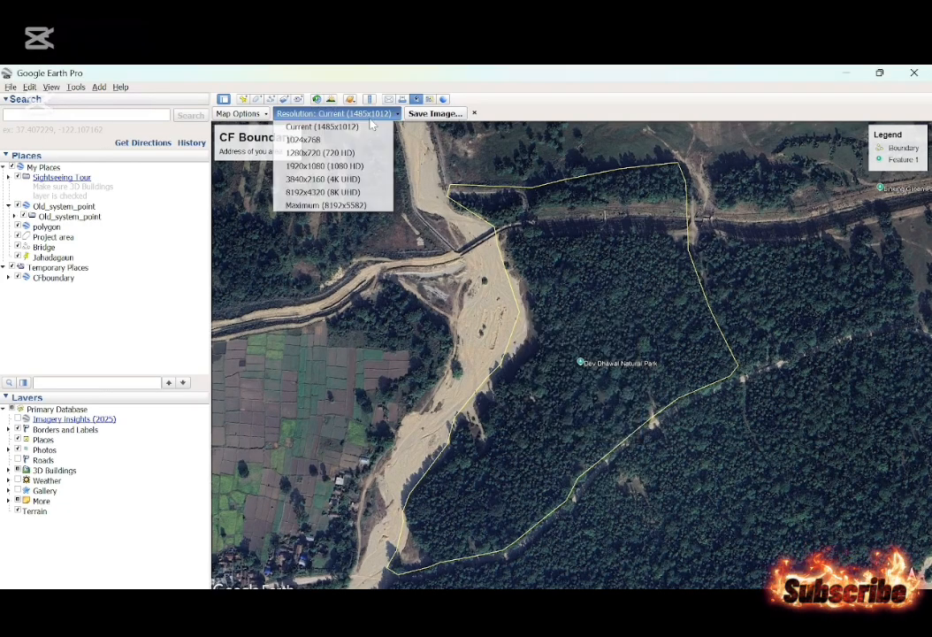
left_click(321, 139)
left_click(332, 115)
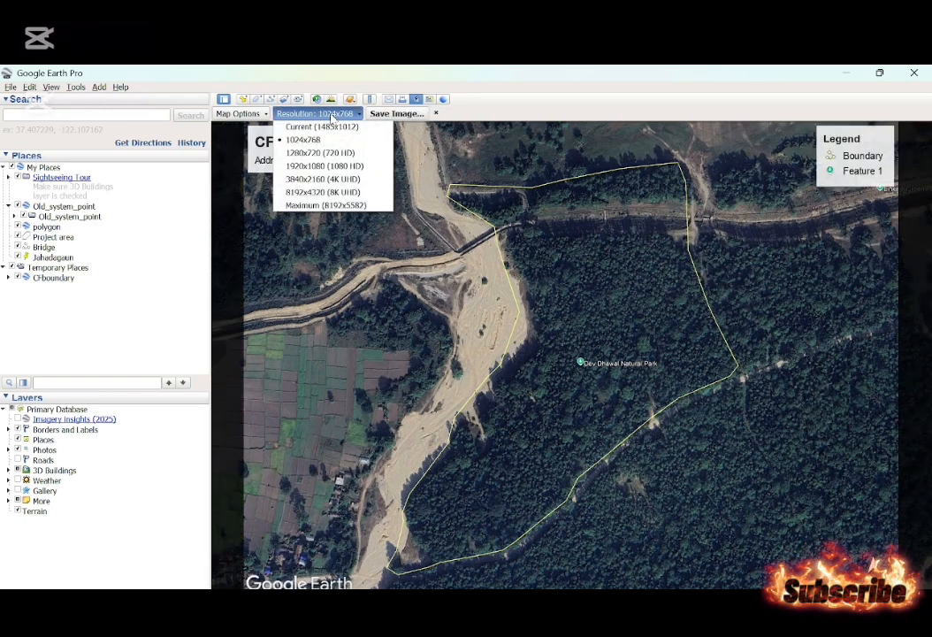
left_click(327, 127)
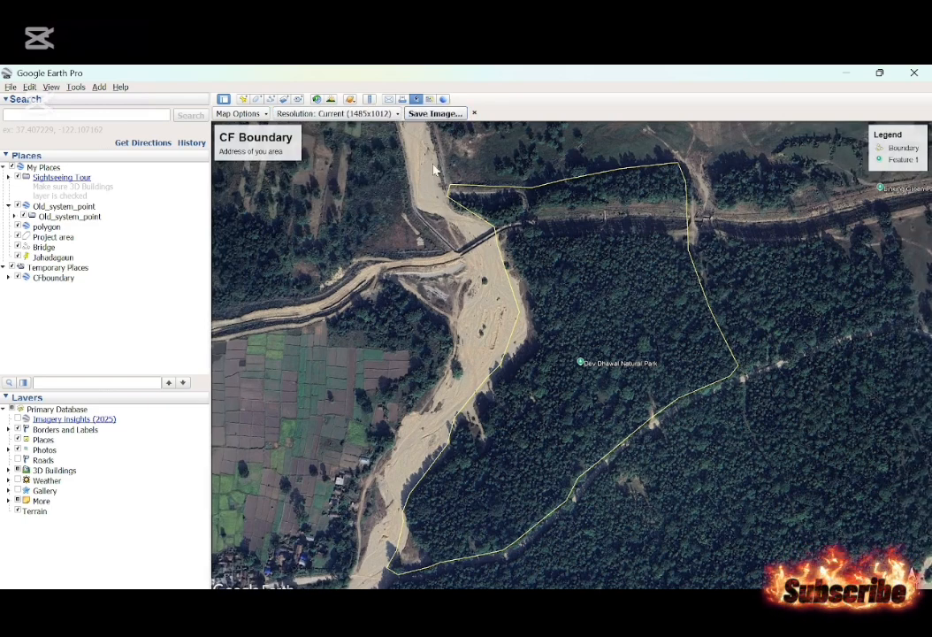
Save the map as a JPEG named forest image in the Google earth pro folder.
left_click(435, 114)
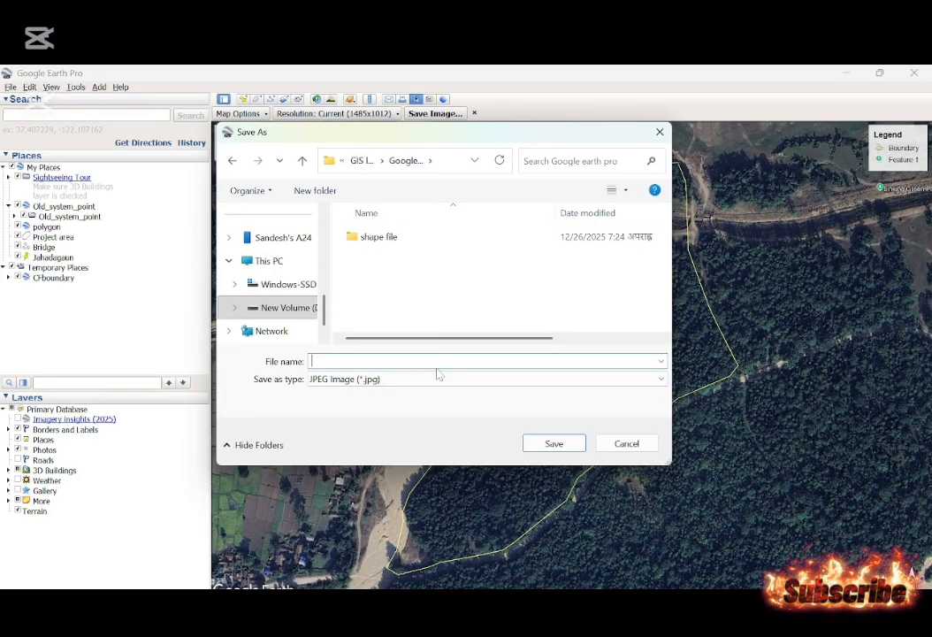
type("forest iamhe")
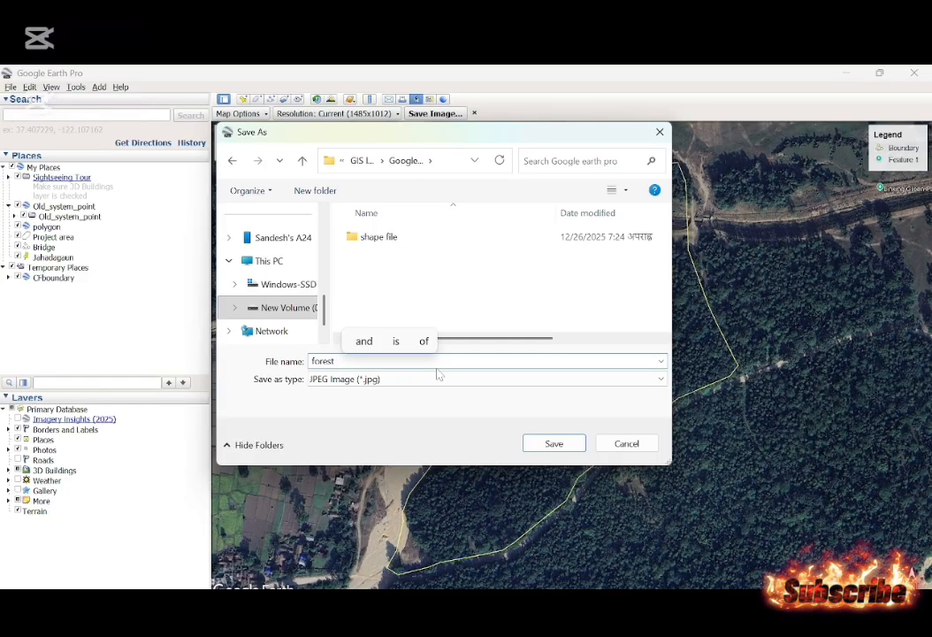
key("BackSpace")
key("BackSpace")
key("BackSpace")
key("BackSpace")
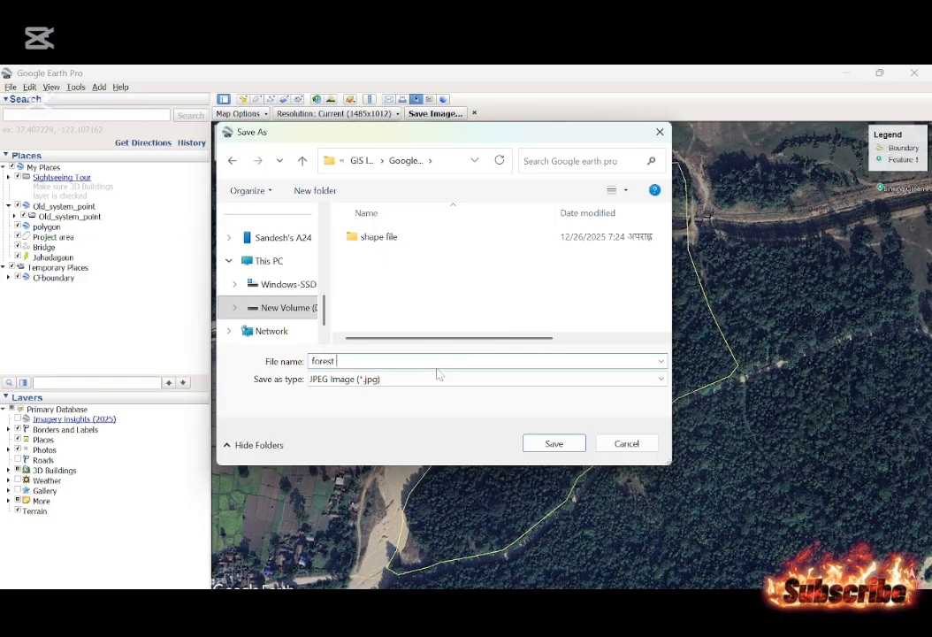
type("image")
key("Return")
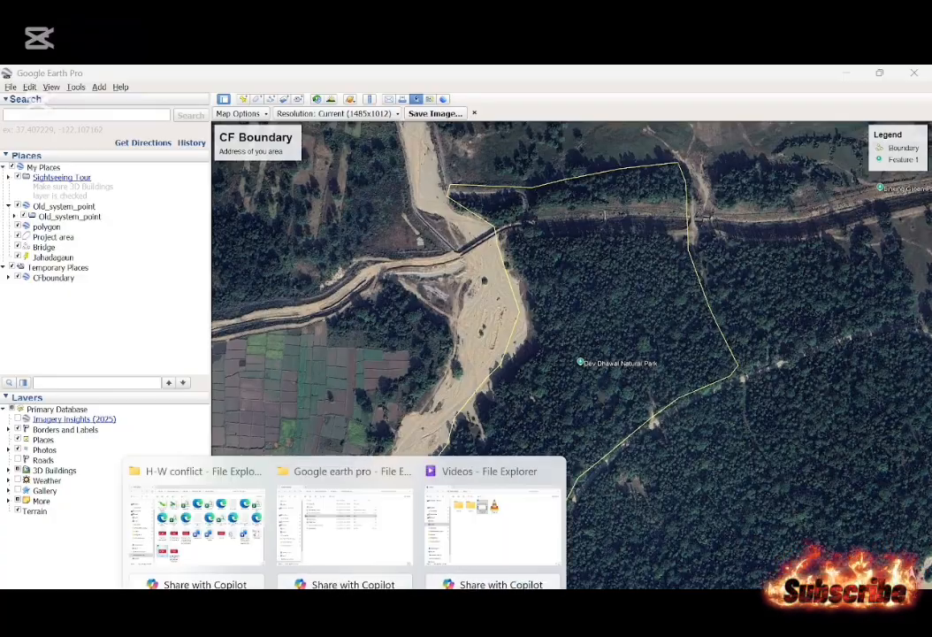
Switch to the Google earth pro folder in File Explorer, display large icons and examine forest image at full window size.
left_click(350, 556)
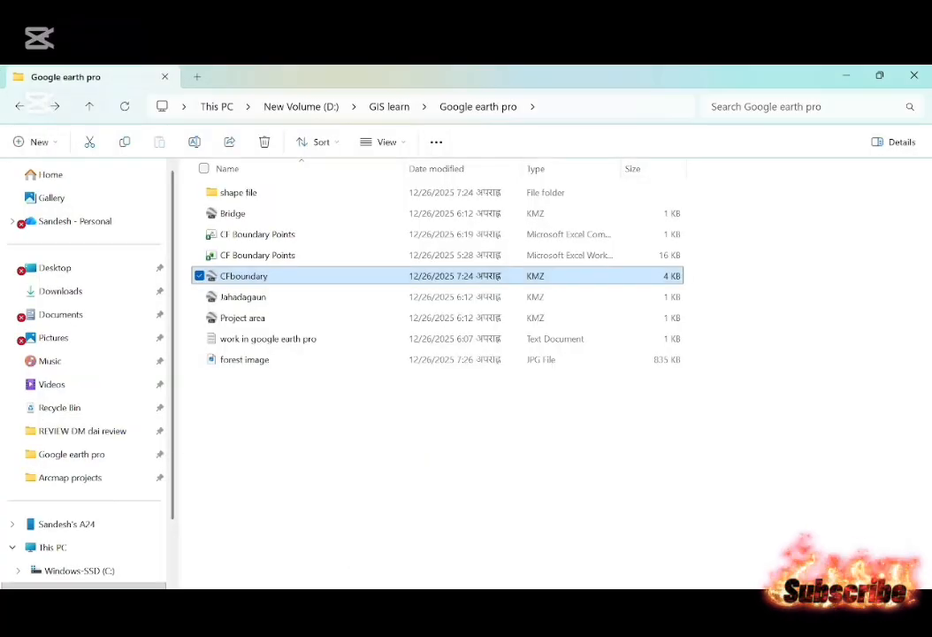
key("ctrl+shift+2")
left_click(893, 224)
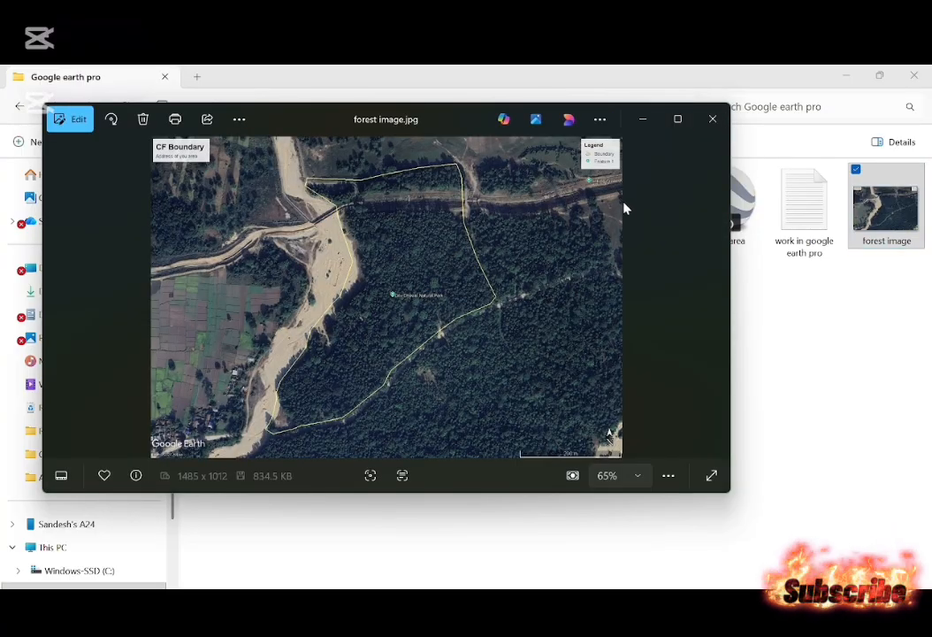
left_click(675, 119)
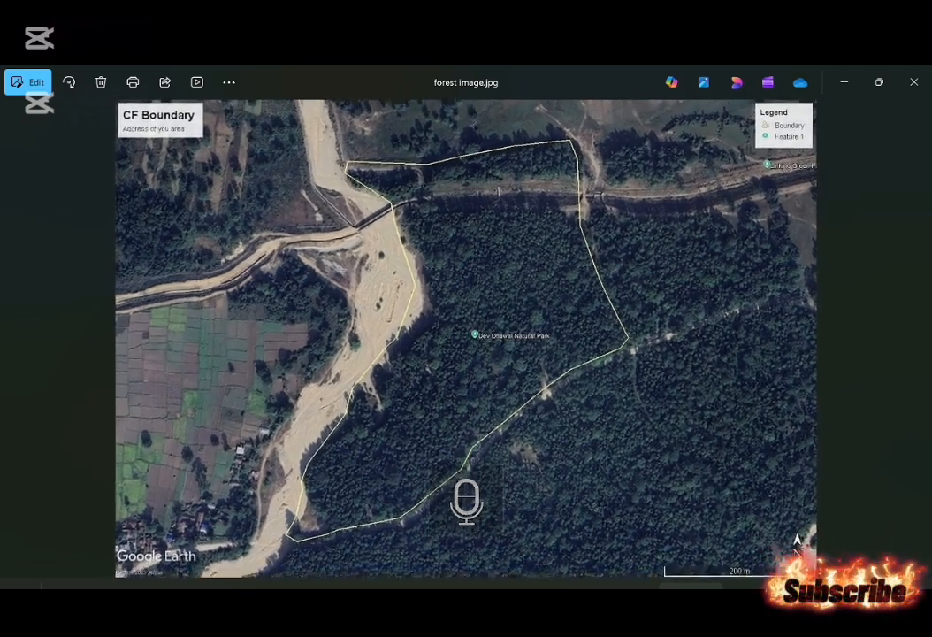
left_click(915, 82)
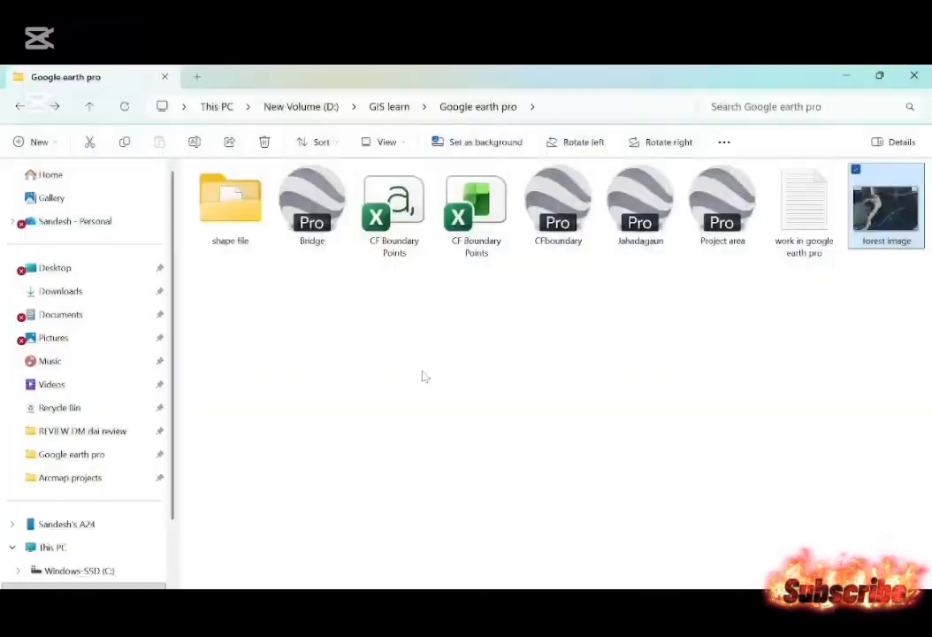
left_click(423, 377)
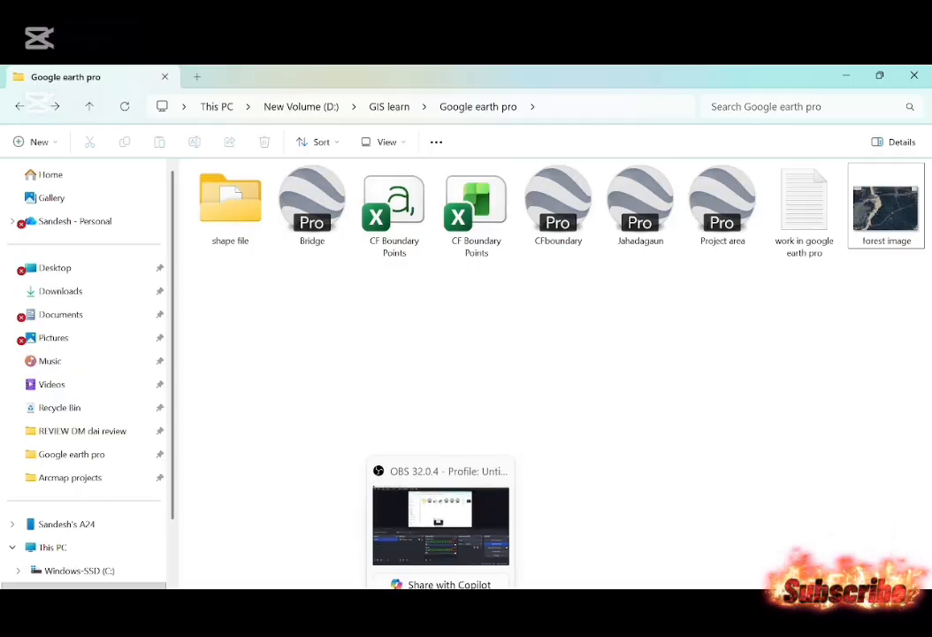
Switch back to the Project area map in ArcMap.
left_click(537, 502)
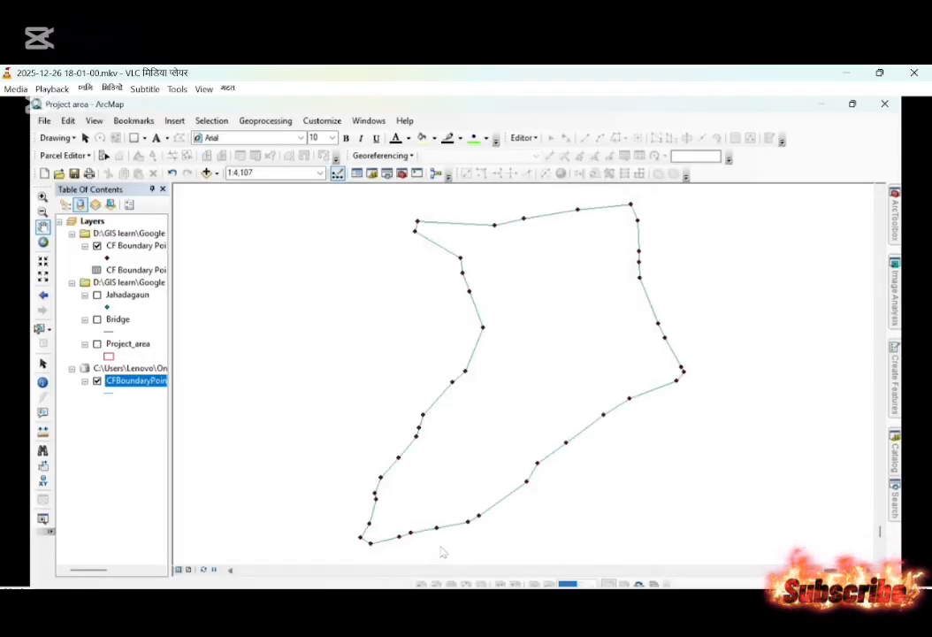
left_click(537, 628)
left_click(537, 628)
left_click(537, 628)
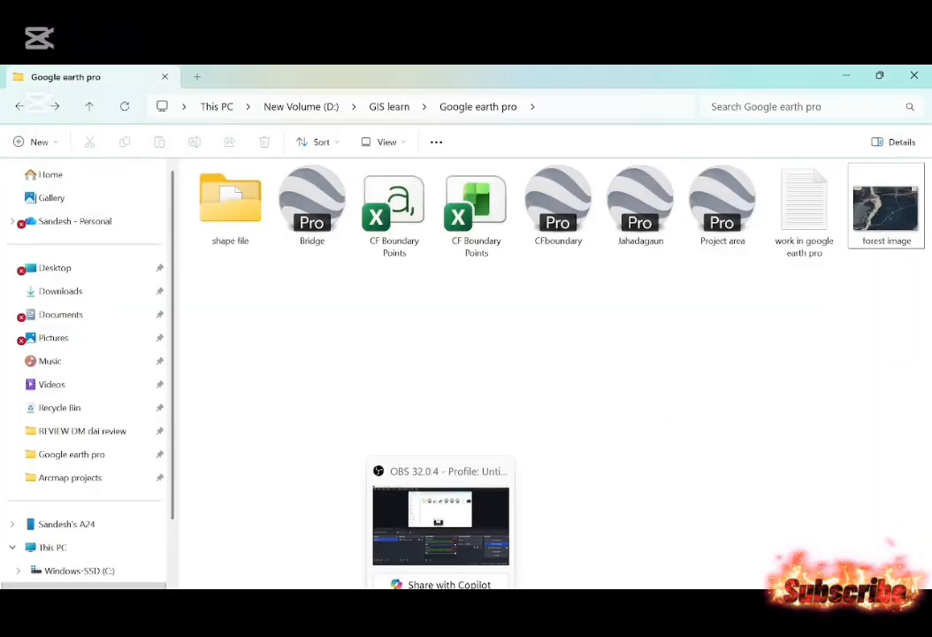
left_click(441, 628)
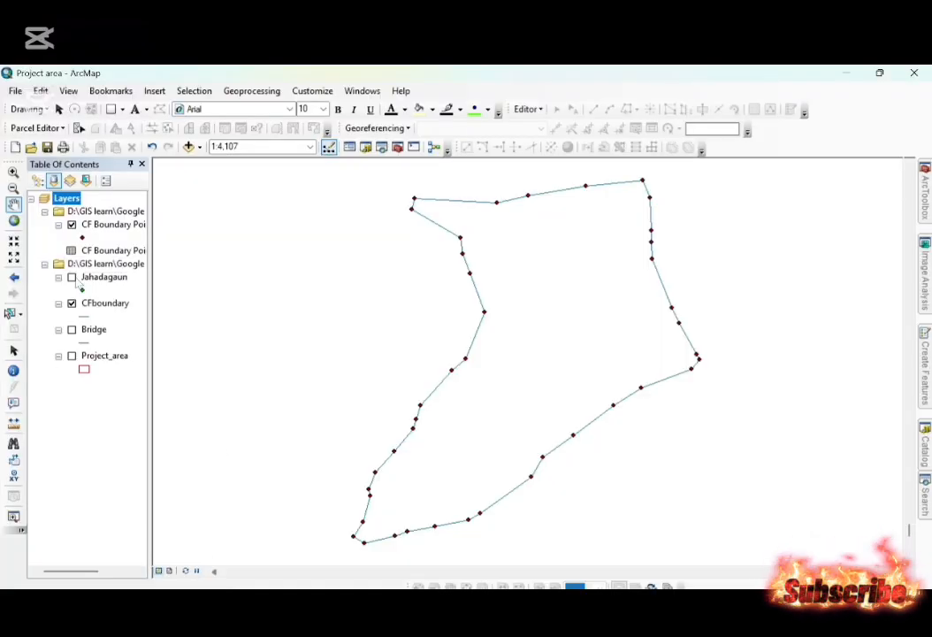
Turn on the Jahadagaun, Bridge and Project_area layers and zoom the map to the Project_area layer.
left_click(72, 276)
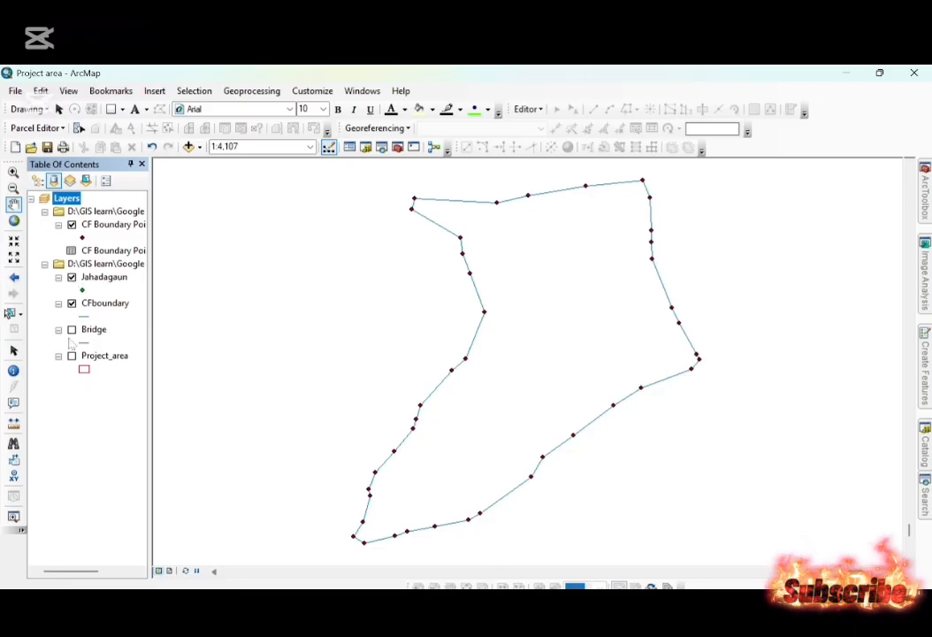
left_click(73, 329)
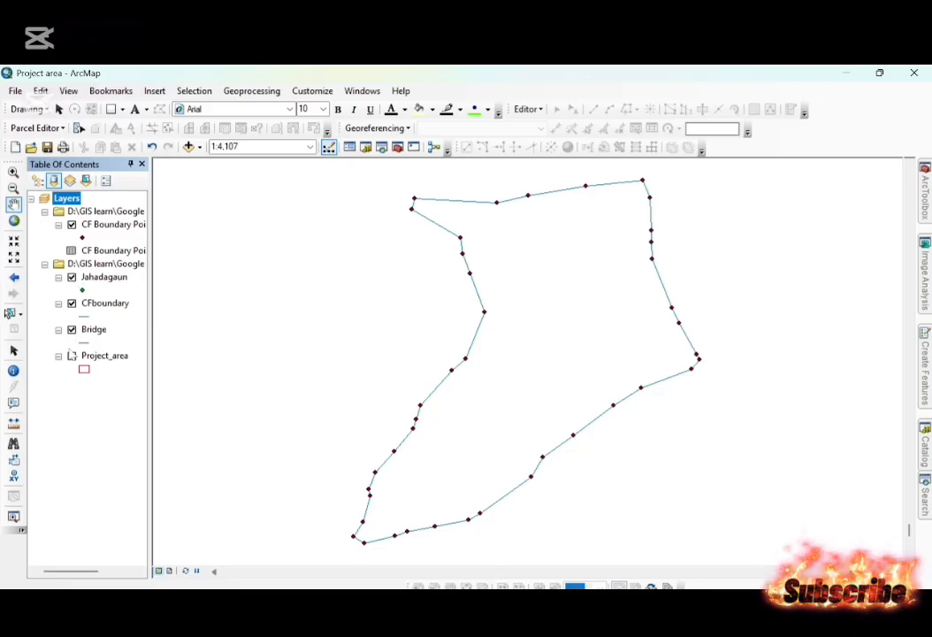
left_click(72, 356)
left_click(72, 356)
right_click(100, 363)
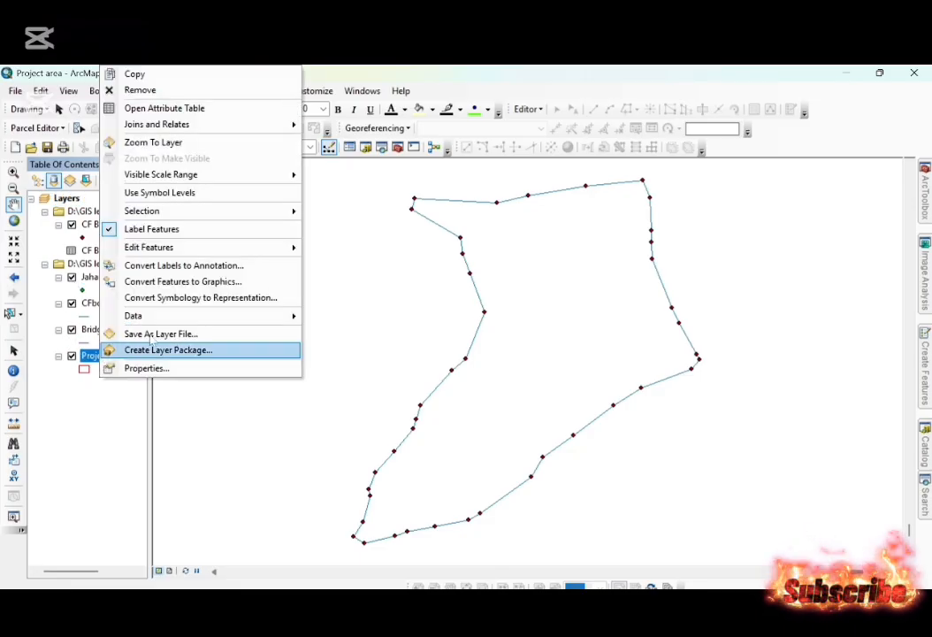
left_click(200, 143)
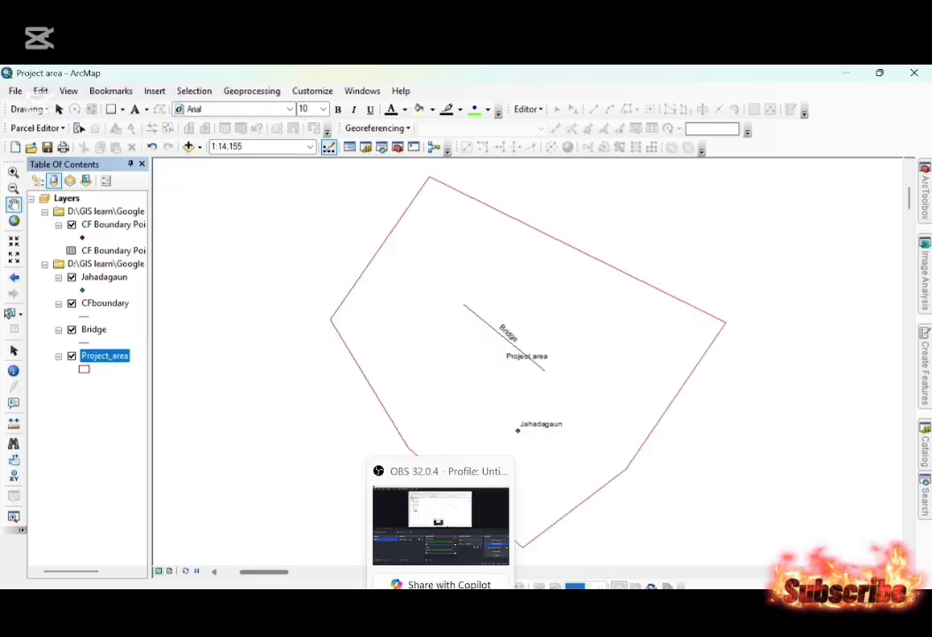
Switch to the page layout and add a compass-style north arrow in the upper-right corner of the map frame.
left_click(170, 571)
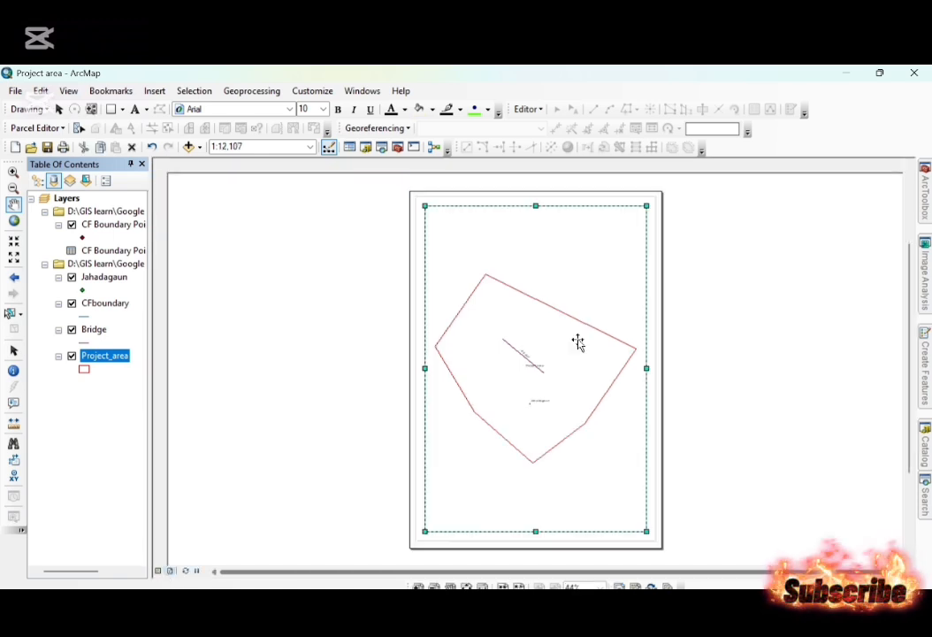
left_click(325, 316)
left_click(155, 91)
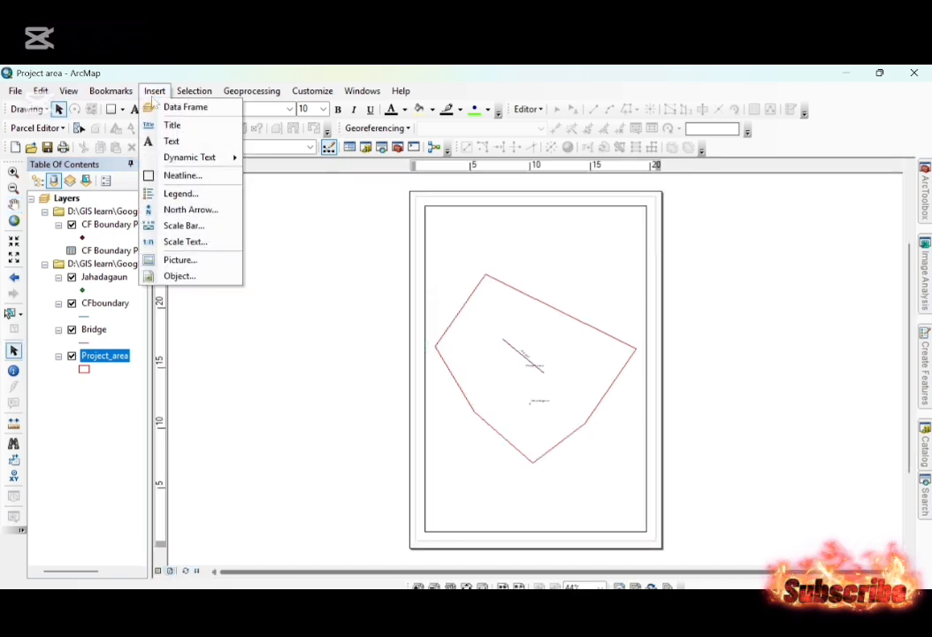
left_click(185, 213)
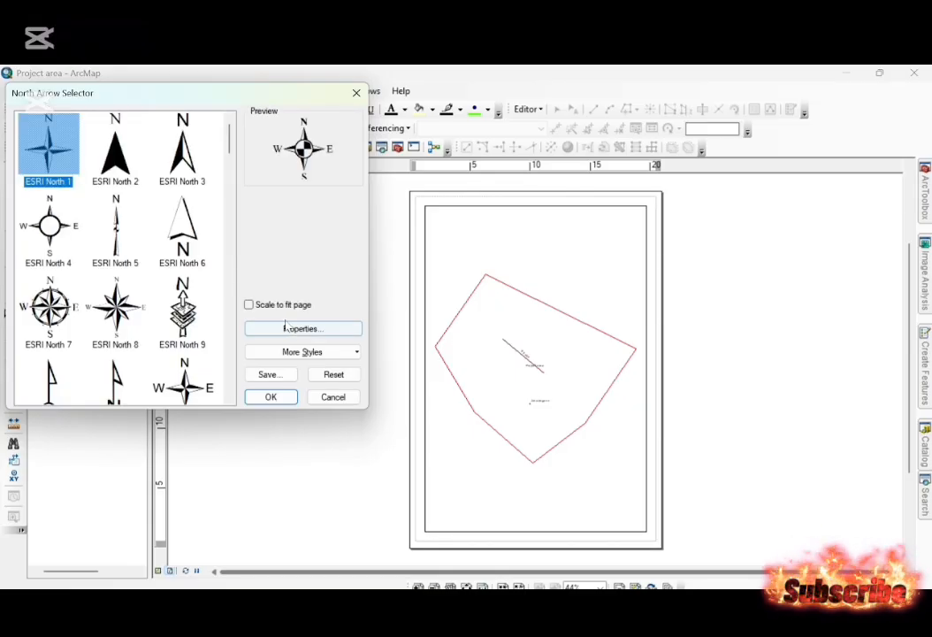
left_click(271, 397)
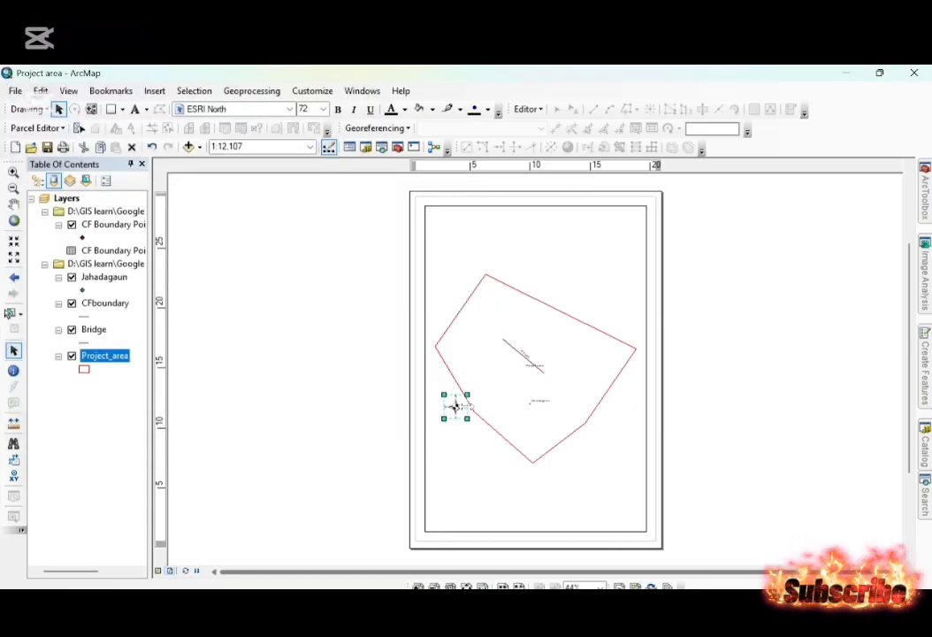
left_click_drag(454, 406, 626, 235)
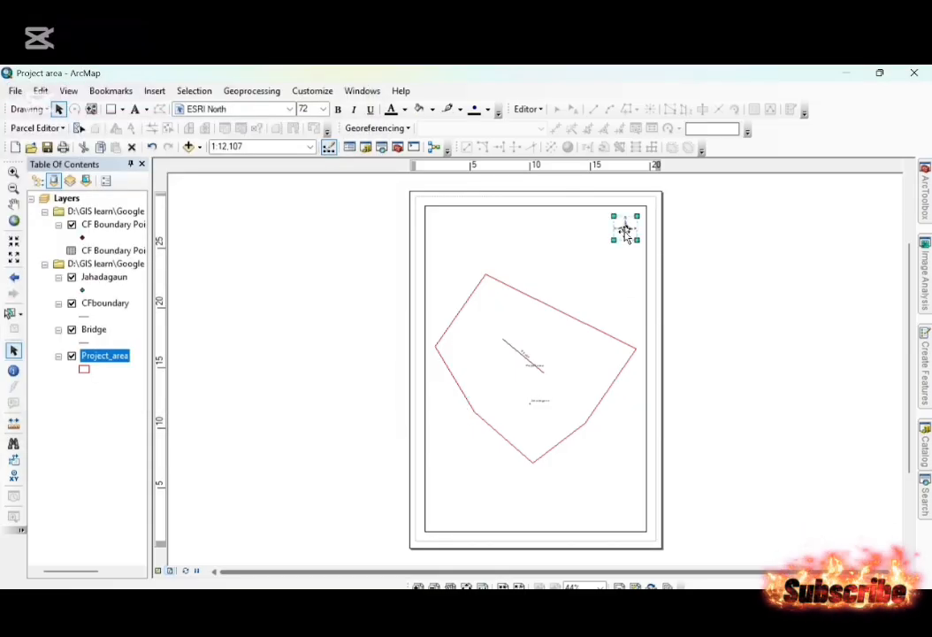
Insert a scale bar with Kilometers as division units and place it at the bottom centre of the map frame.
left_click(155, 90)
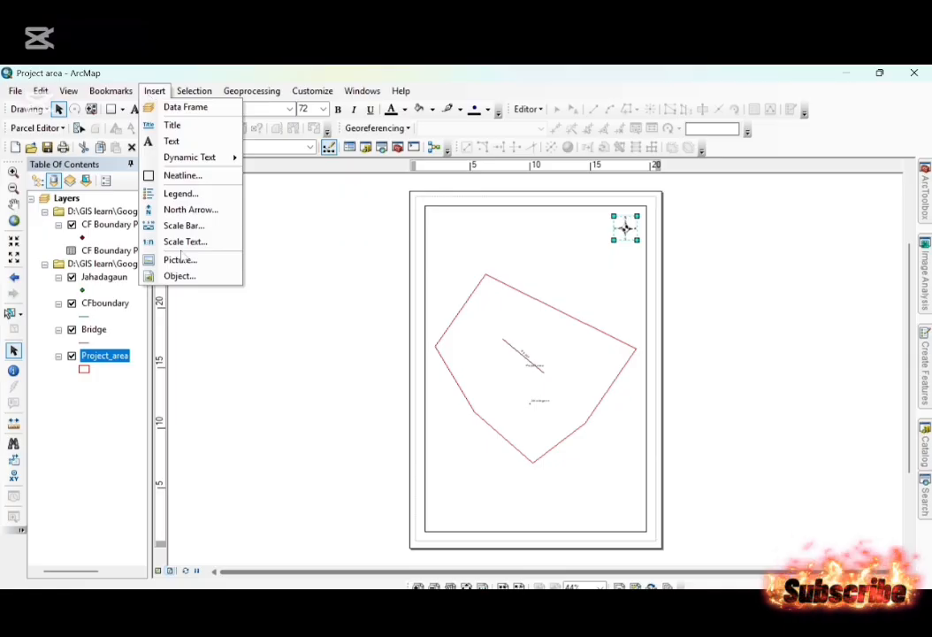
left_click(194, 226)
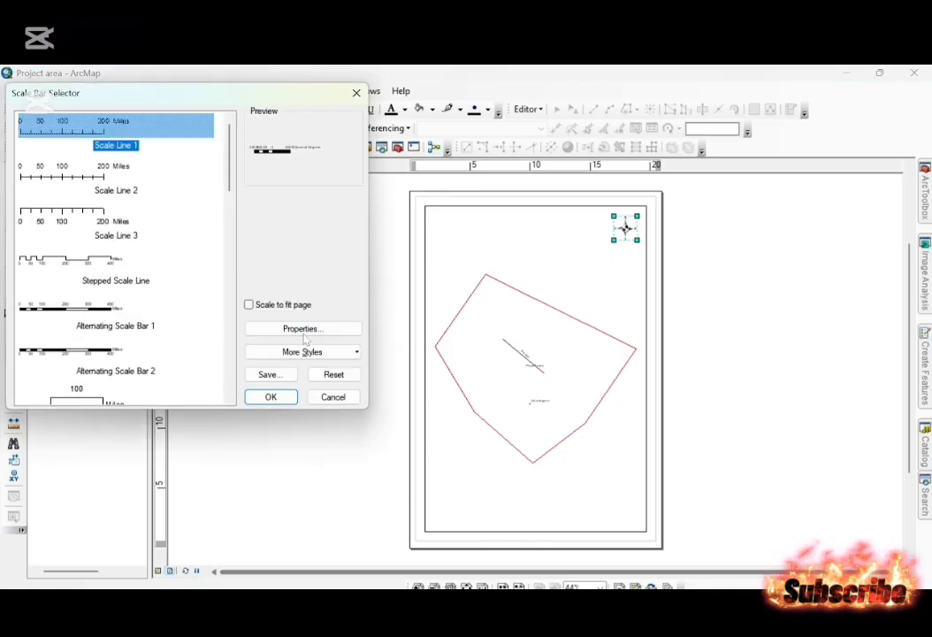
left_click(304, 328)
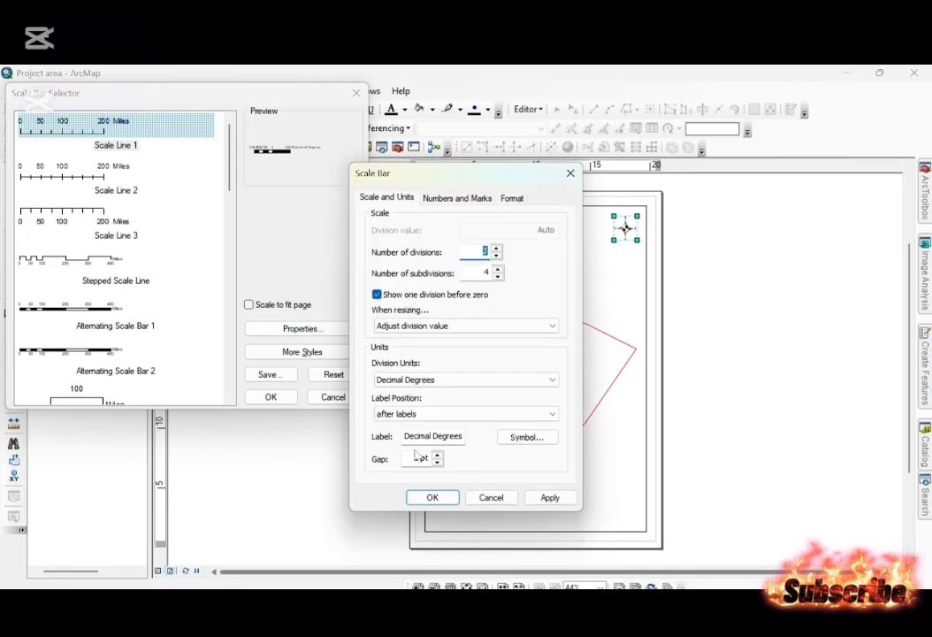
left_click(447, 379)
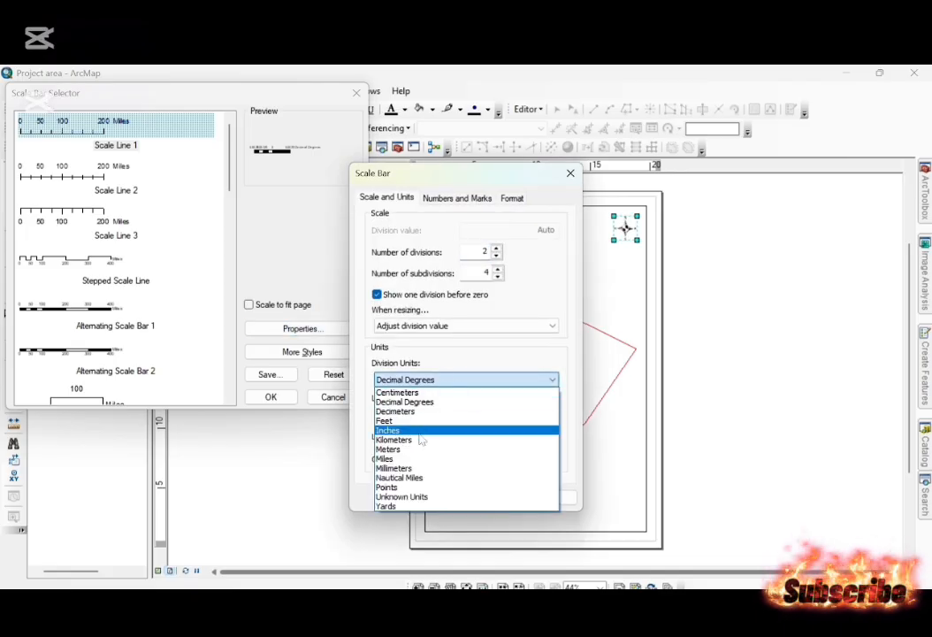
left_click(423, 439)
left_click(432, 498)
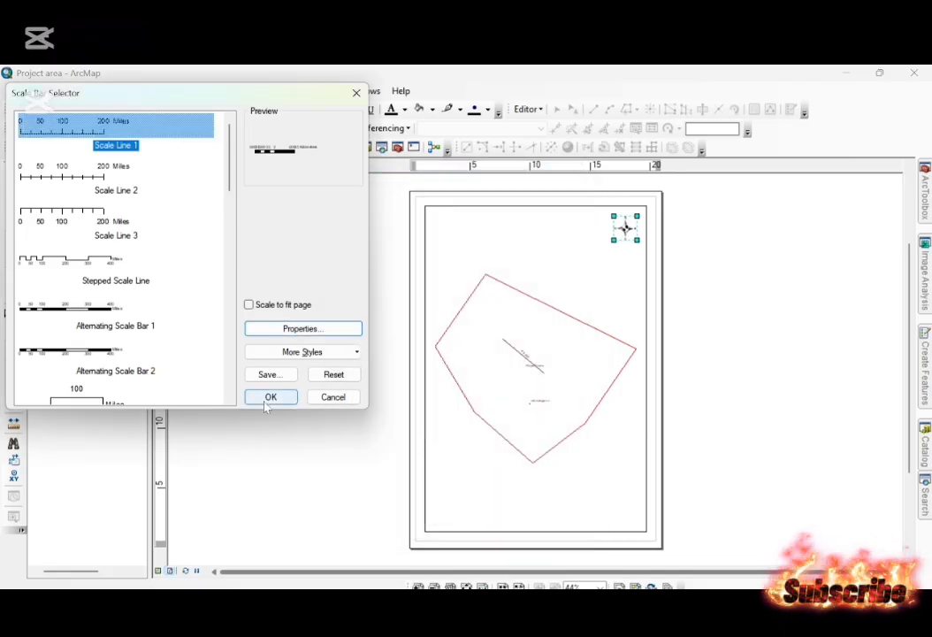
left_click(270, 396)
left_click_drag(520, 384, 529, 519)
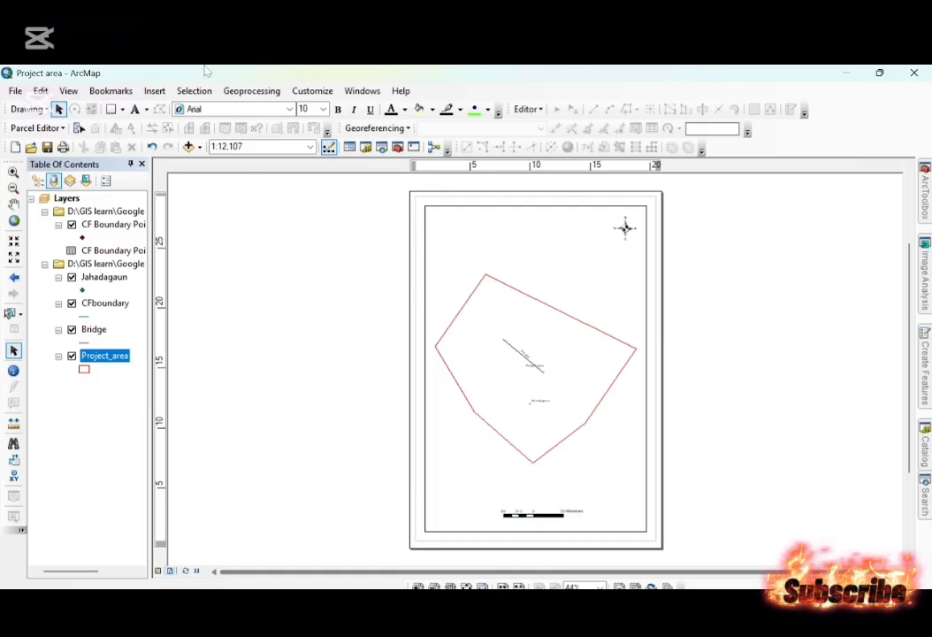
Start a legend for the layout, leaving out the CF Boundary Points.csv Events and CFboundary layers.
left_click(155, 90)
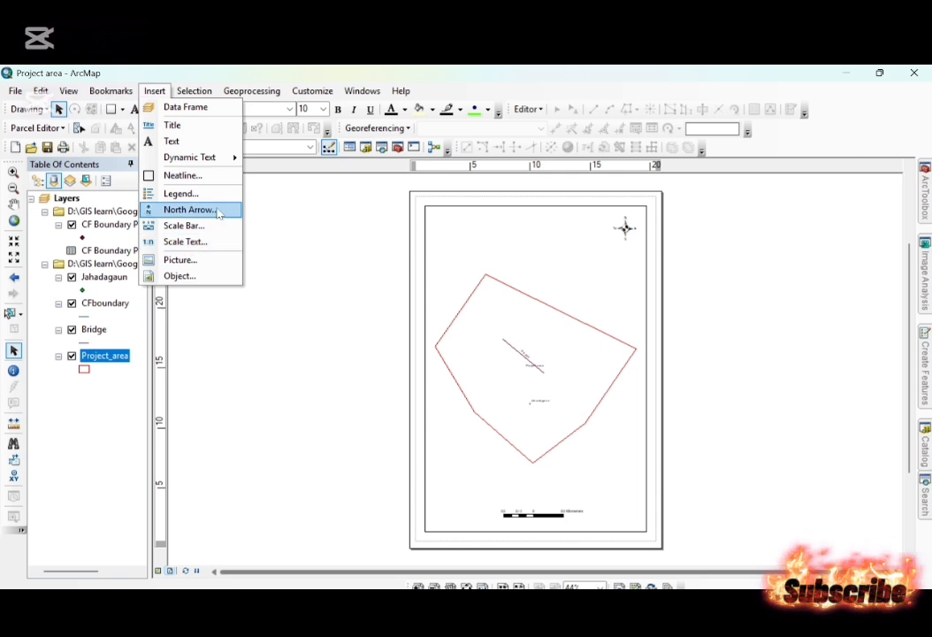
left_click(186, 193)
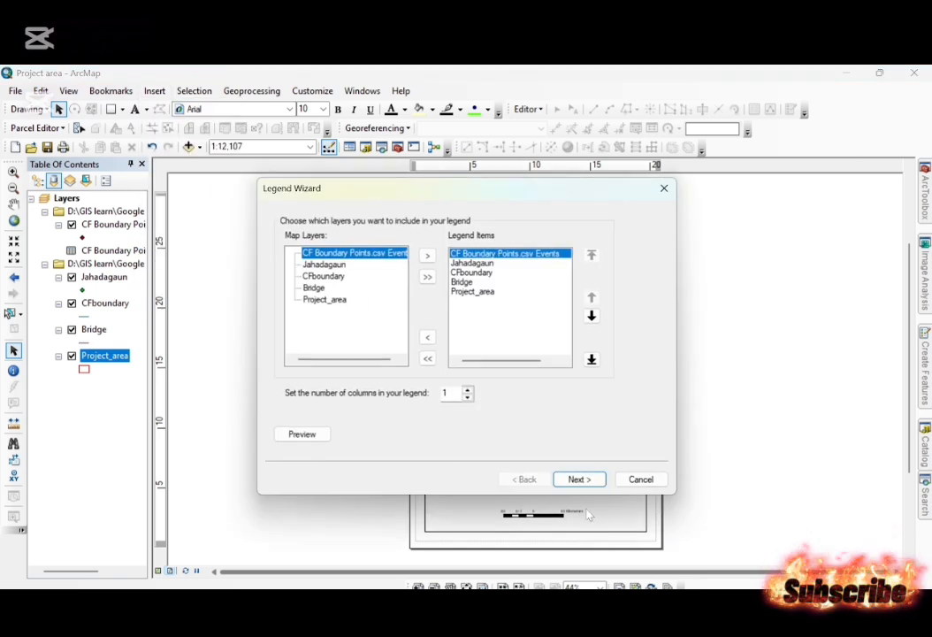
left_click(427, 338)
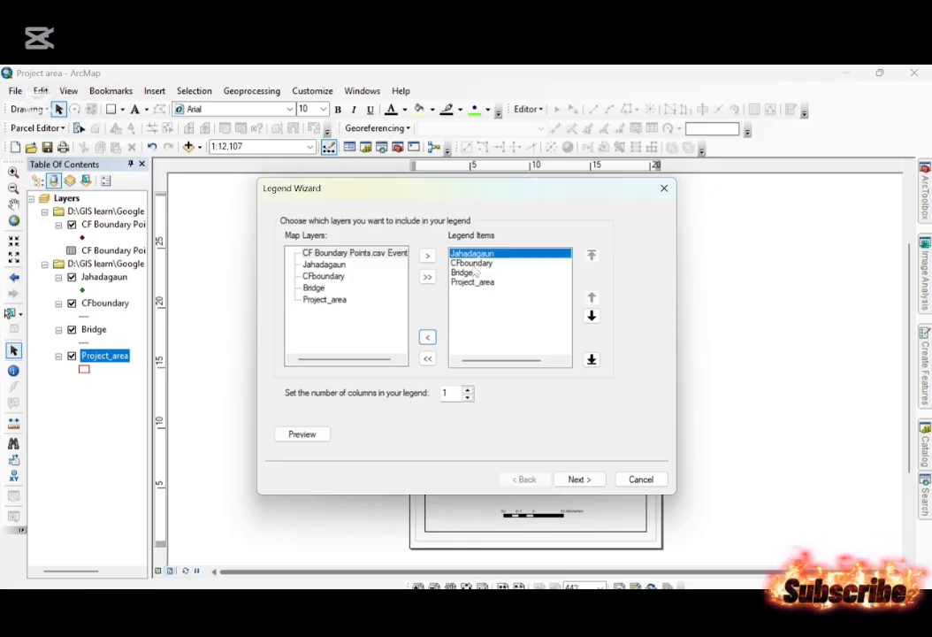
left_click(473, 263)
left_click(428, 338)
Order the legend items as Bridge, Project_area, Jahadagaun and place the legend in the lower-right corner of the map frame.
left_click(487, 274)
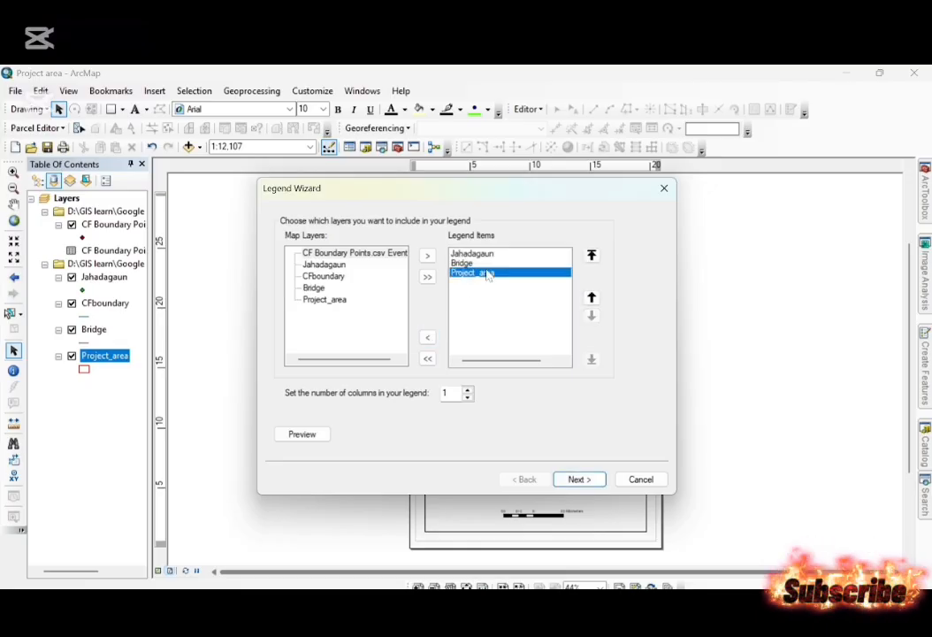
left_click(591, 255)
left_click(465, 274)
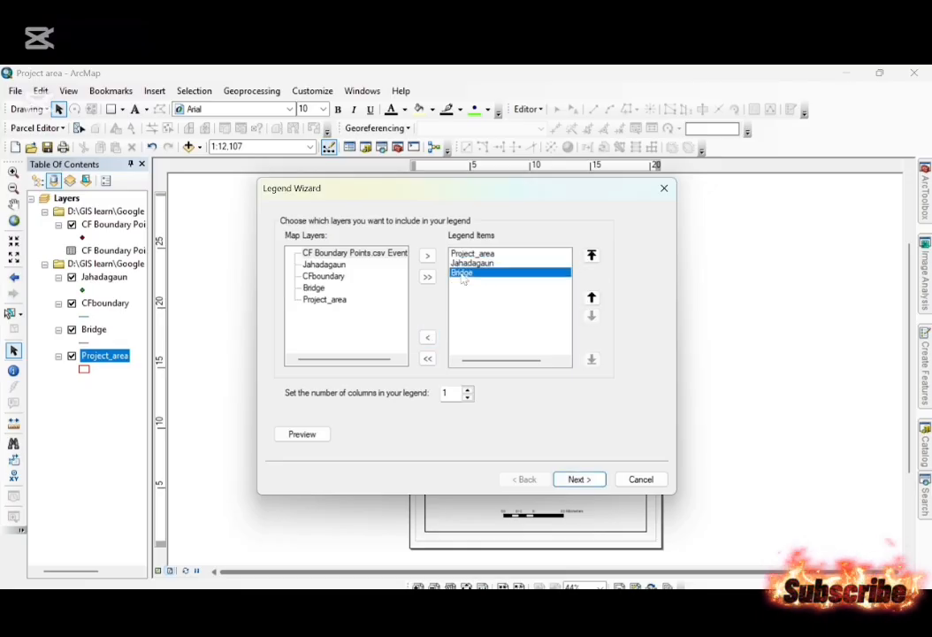
left_click(592, 255)
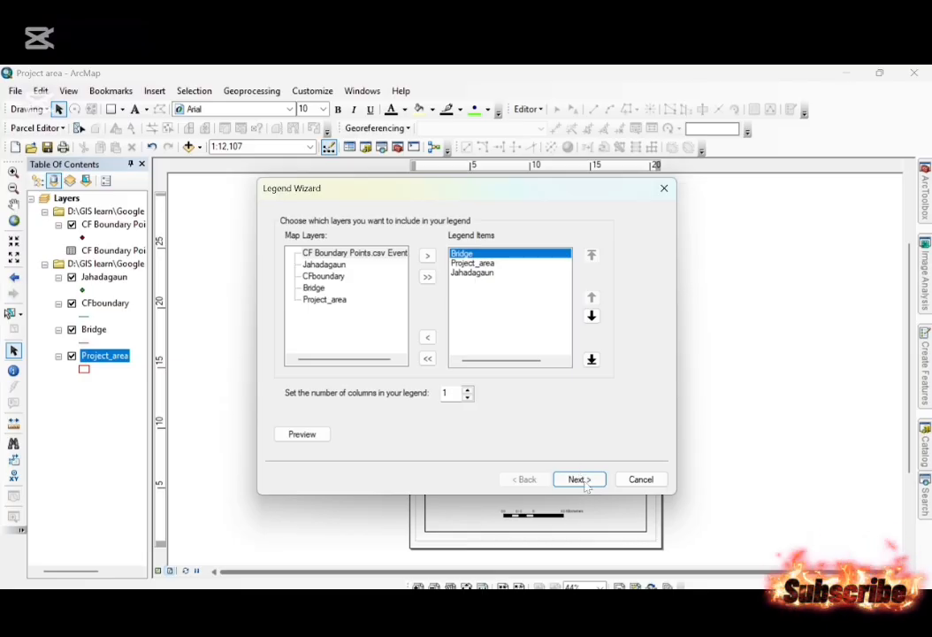
left_click(579, 480)
left_click(579, 479)
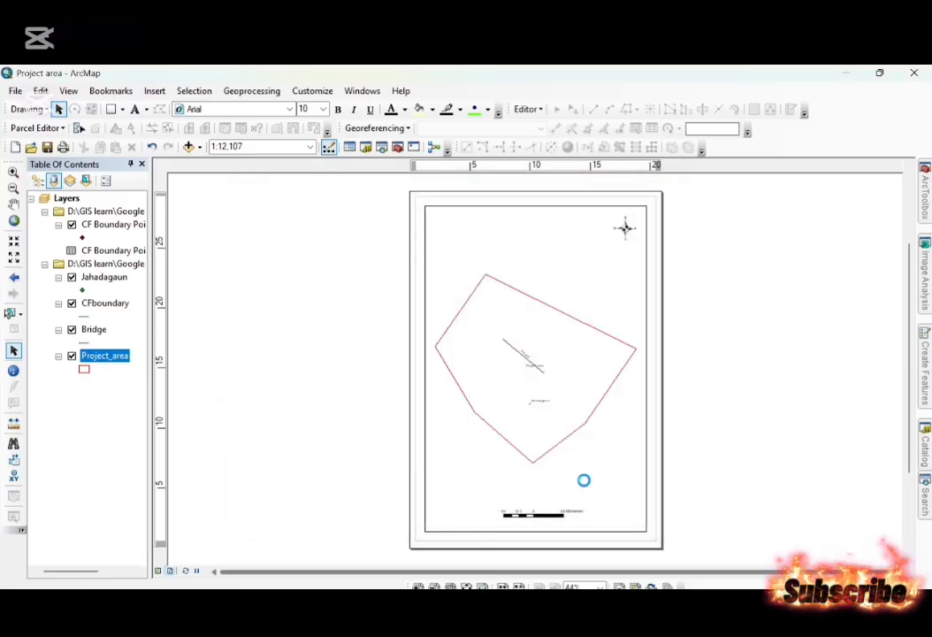
left_click_drag(466, 406, 624, 506)
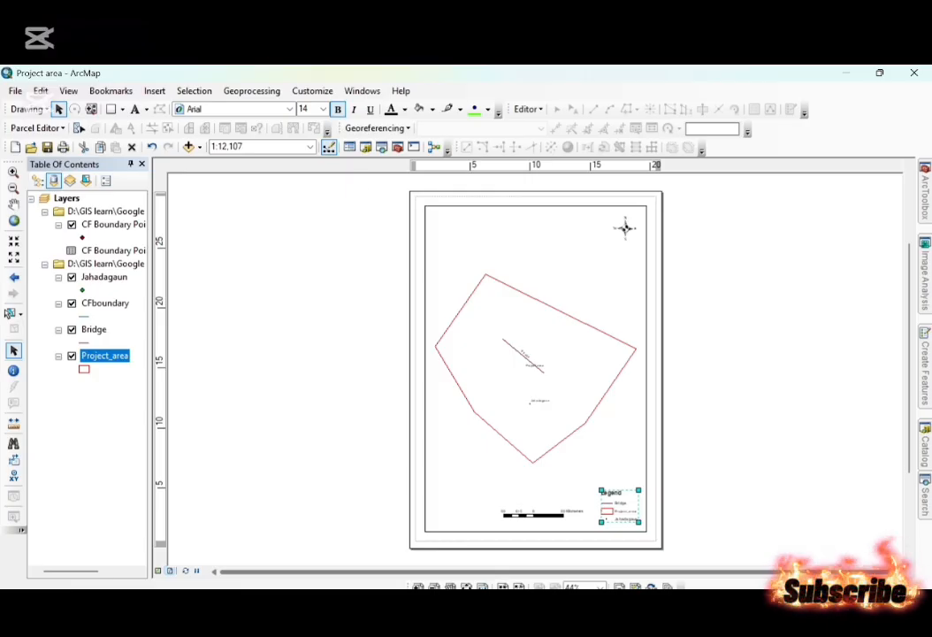
Insert the map title "Poject Area" on the layout.
left_click(154, 90)
left_click(170, 123)
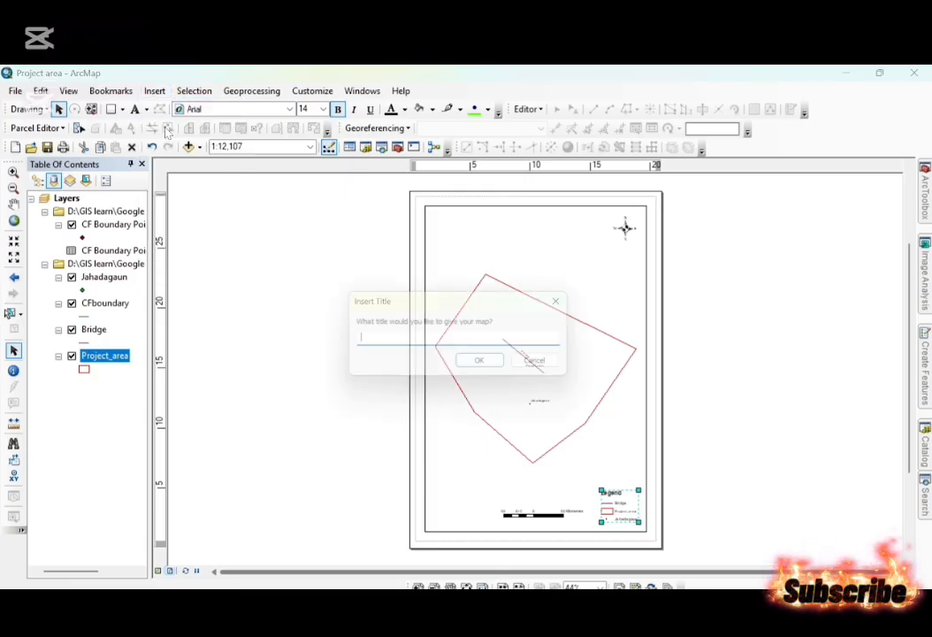
type("Pojec")
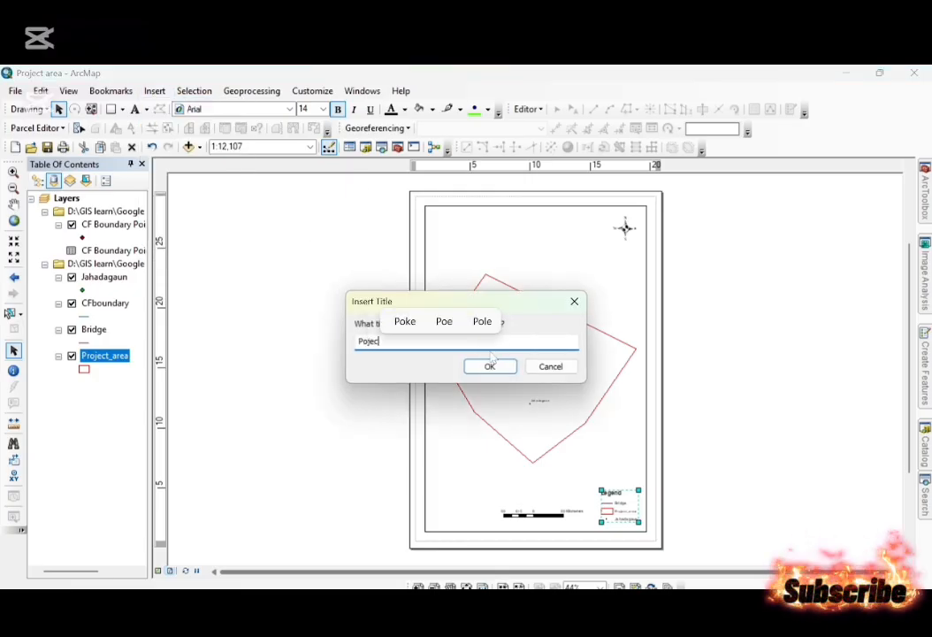
type("t Area")
left_click(489, 366)
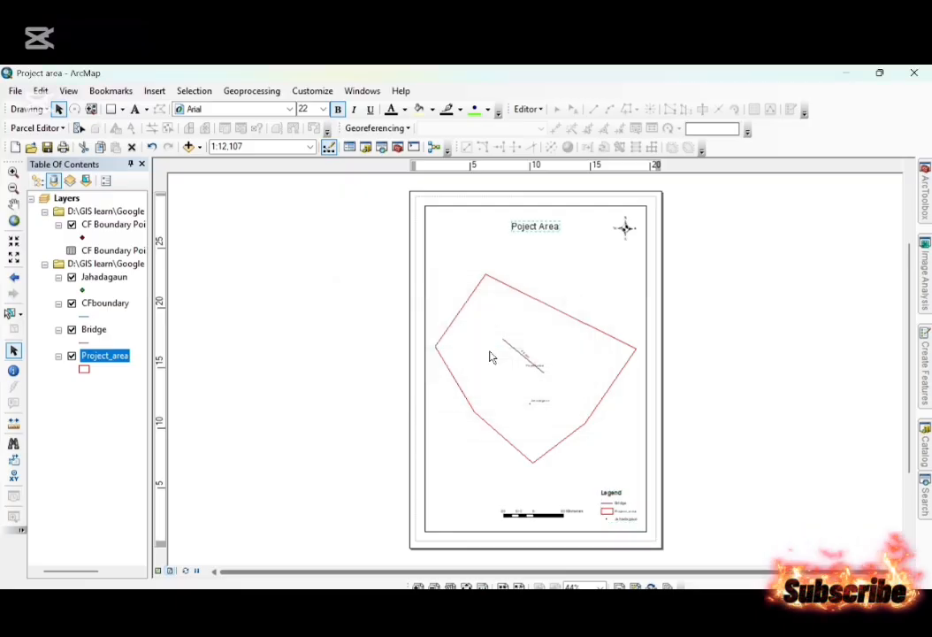
Add a Measured Grid with labels only to the data frame, keeping the default intervals and fixed-grid storage.
left_click(478, 255)
right_click(479, 255)
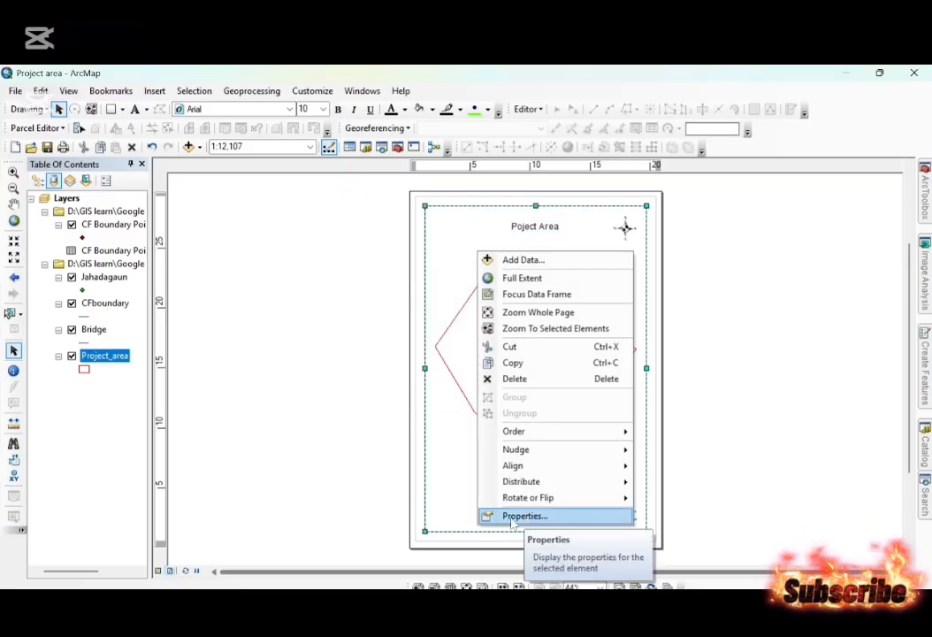
left_click(544, 517)
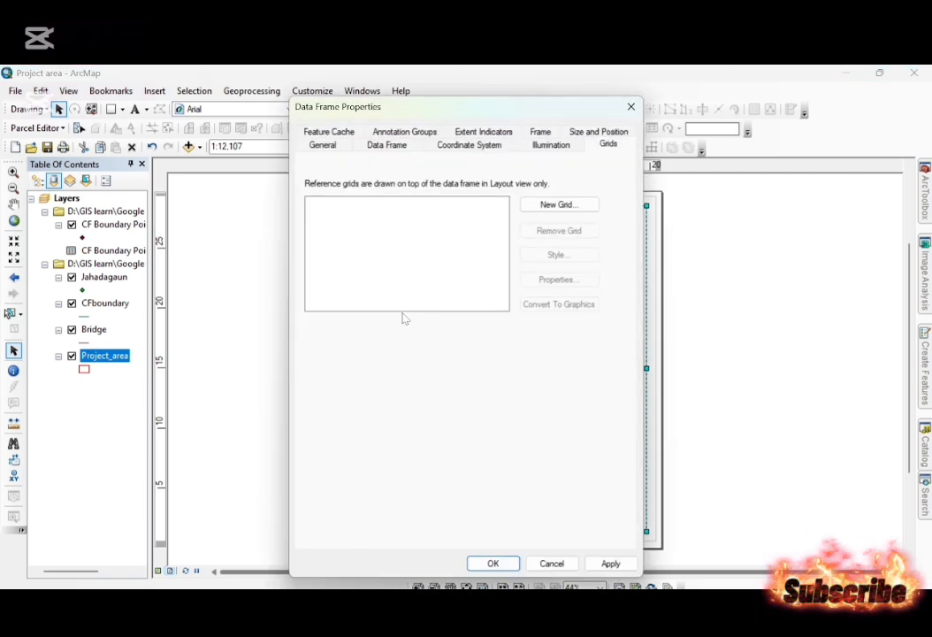
left_click(559, 205)
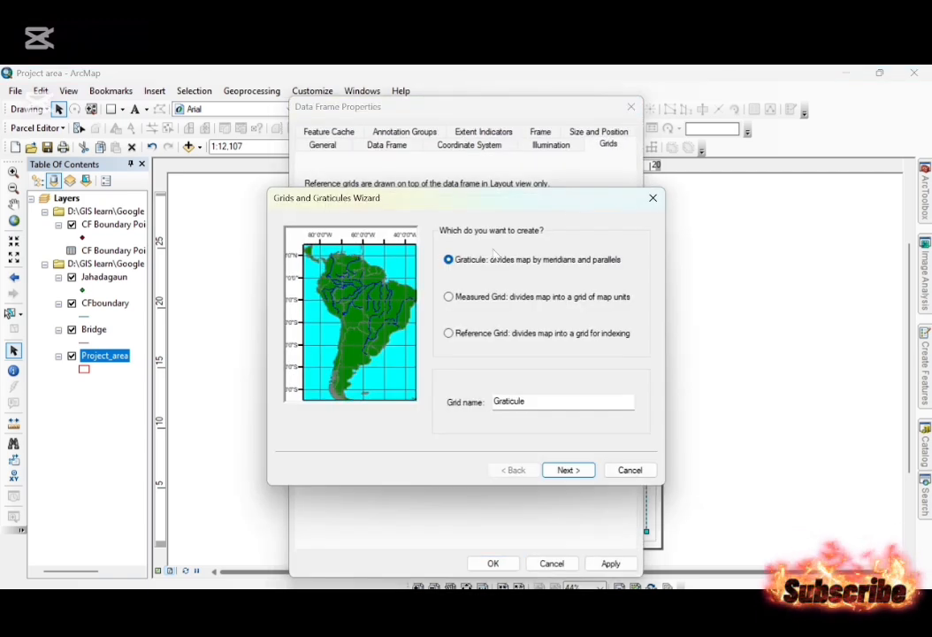
left_click(474, 301)
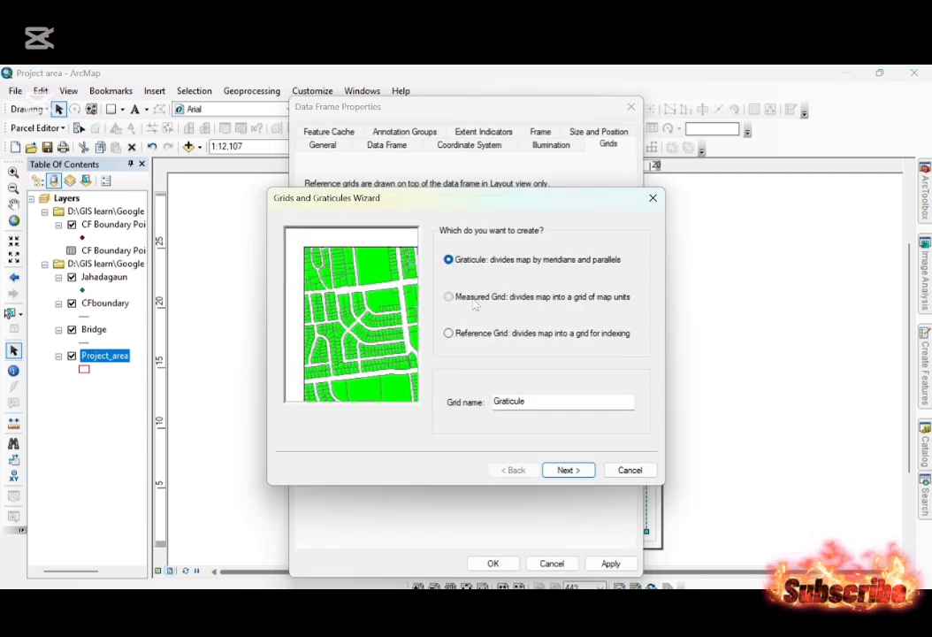
left_click(569, 471)
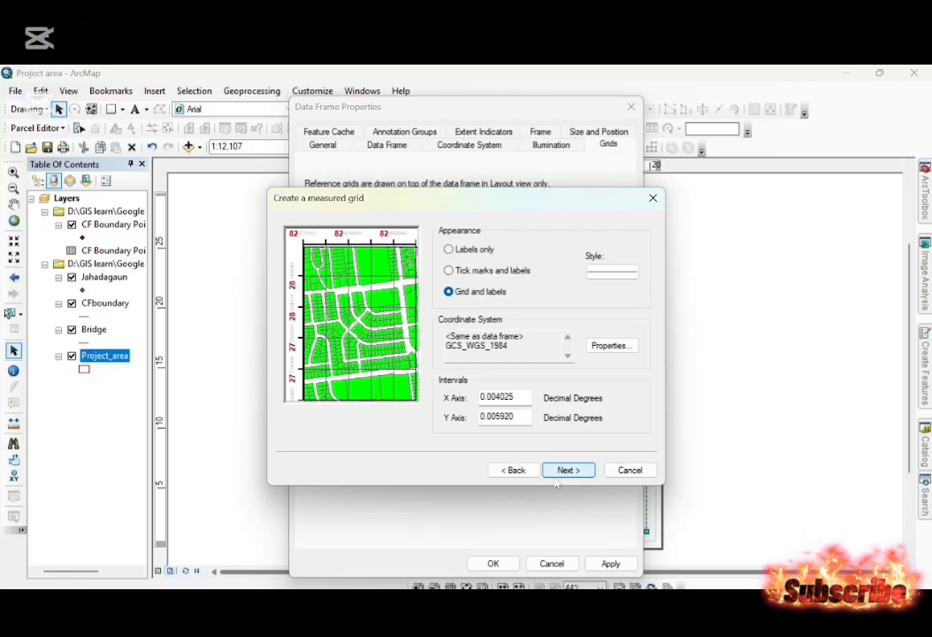
left_click(449, 250)
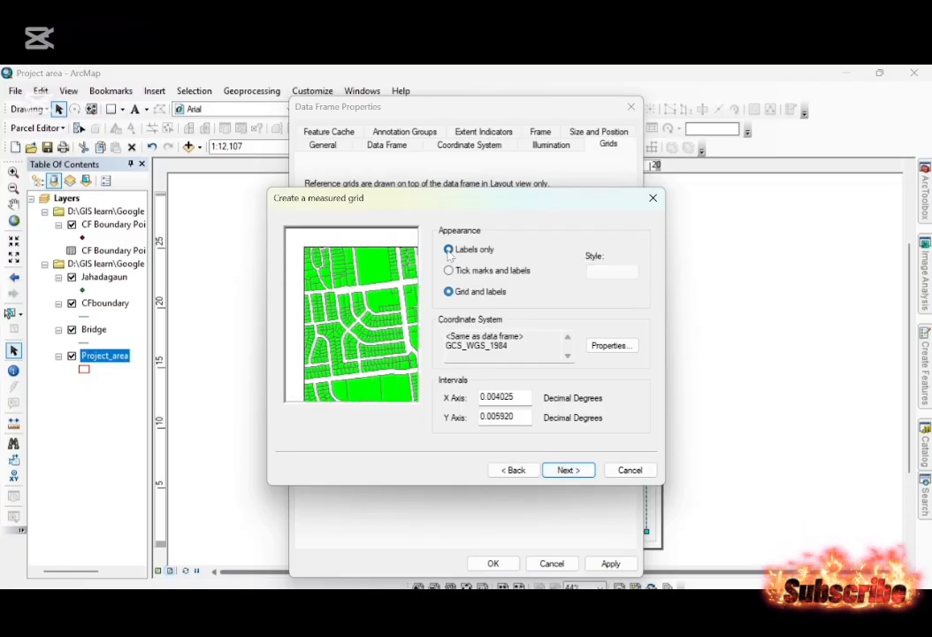
left_click(577, 474)
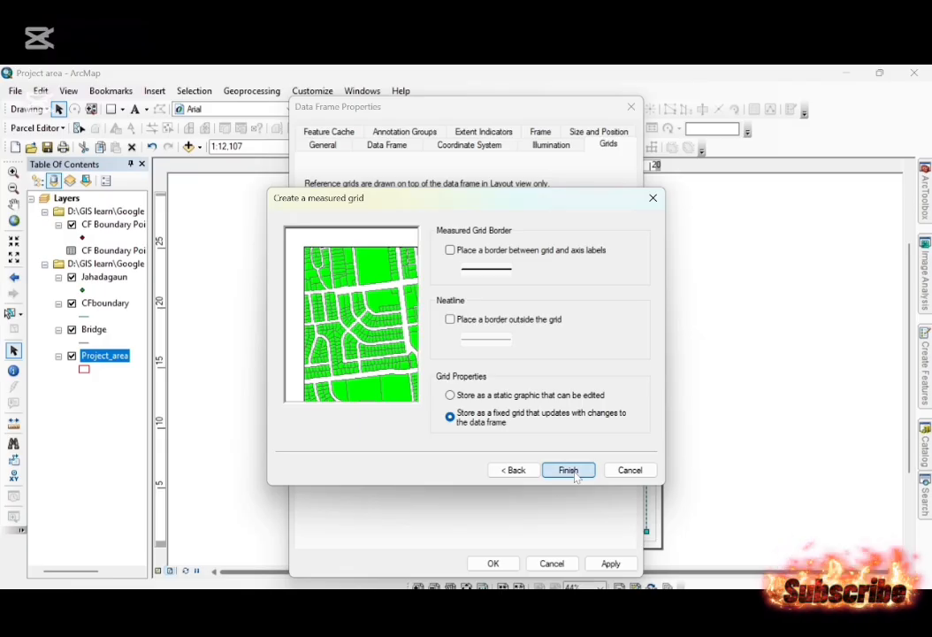
left_click(570, 470)
left_click(610, 563)
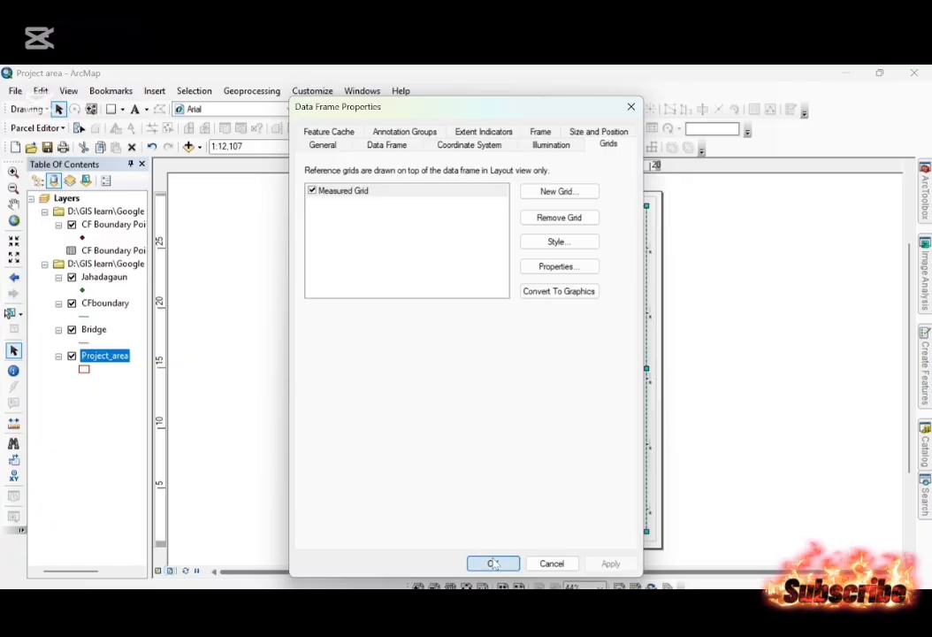
left_click(491, 563)
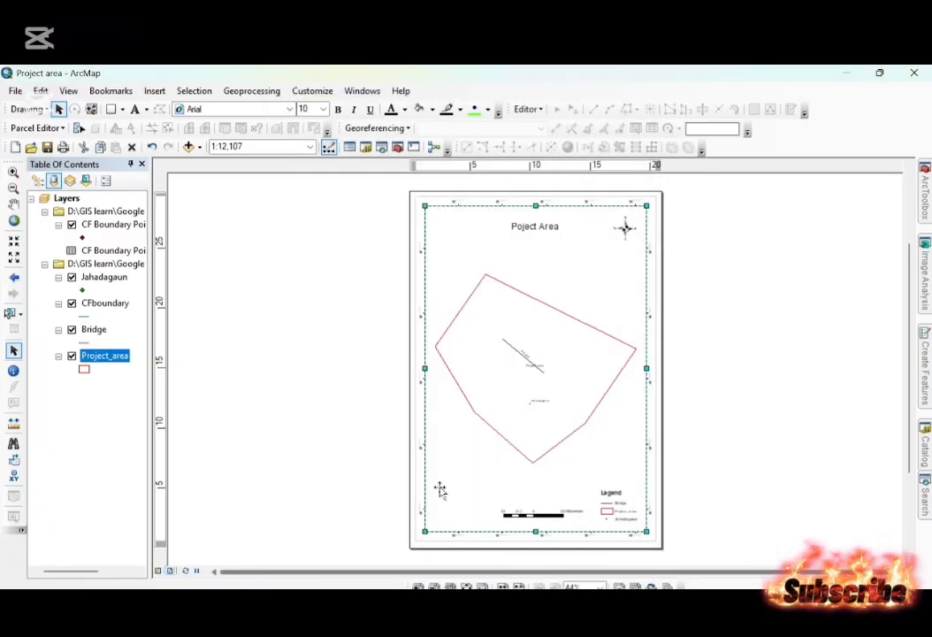
Start exporting the map layout and set the save location to D:\GIS learn\Google earth pro.
left_click(15, 91)
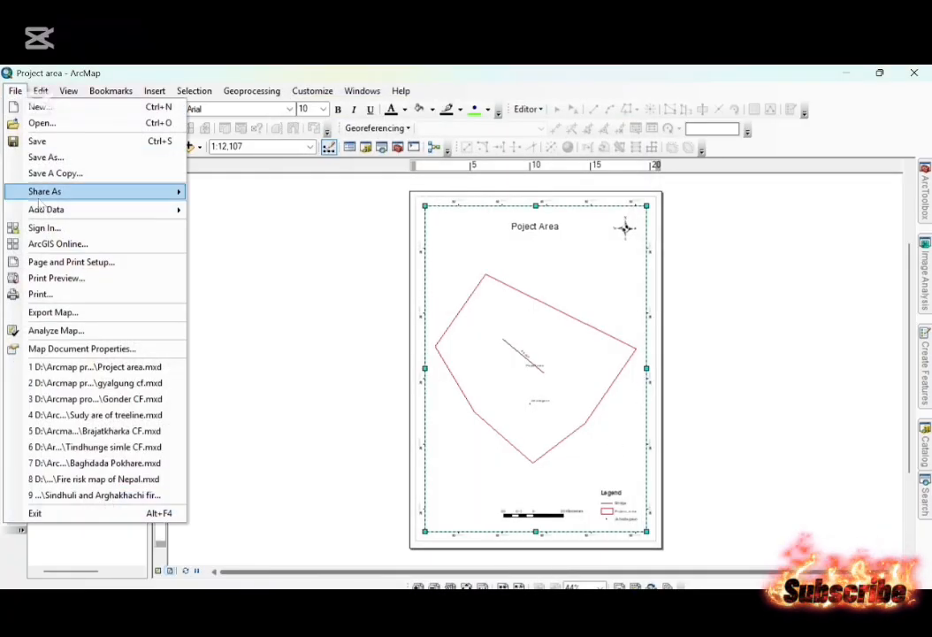
left_click(53, 312)
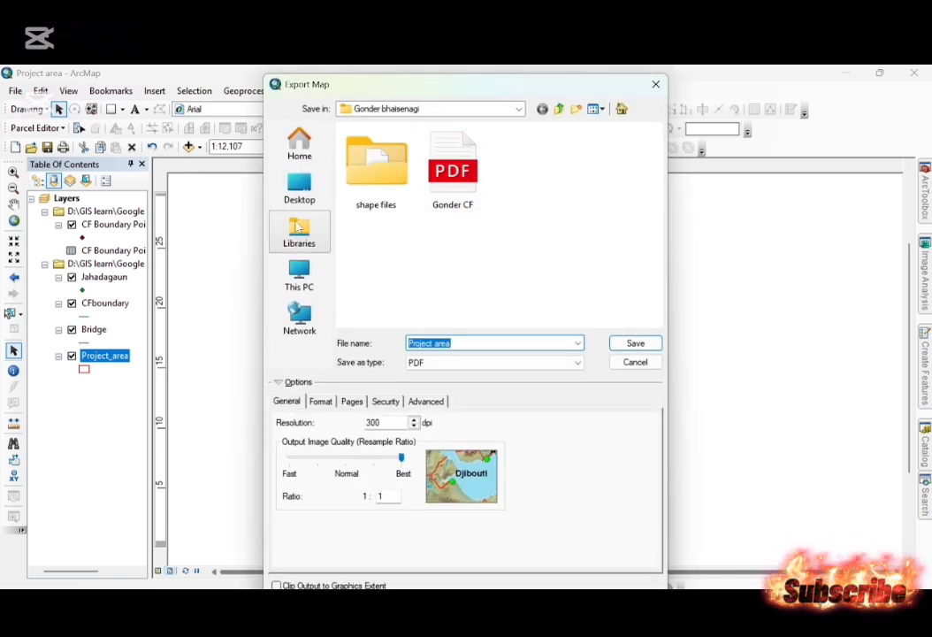
left_click(299, 276)
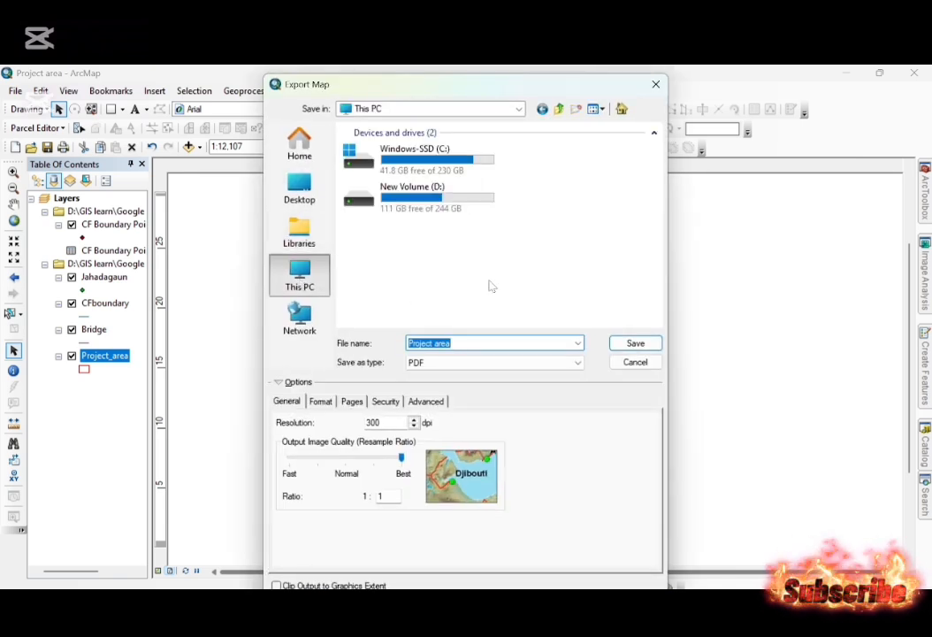
double_click(454, 210)
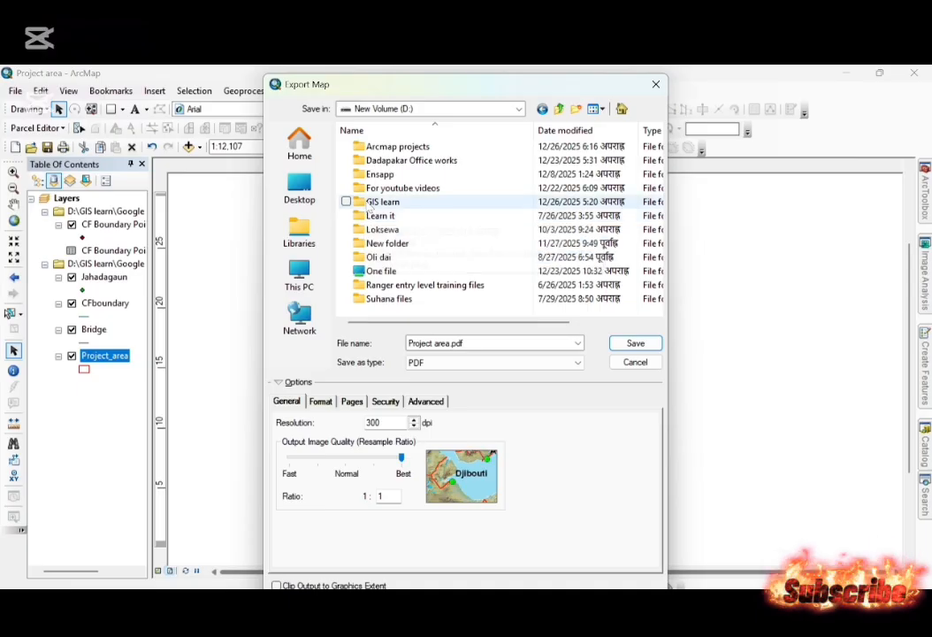
left_click(396, 204)
double_click(389, 203)
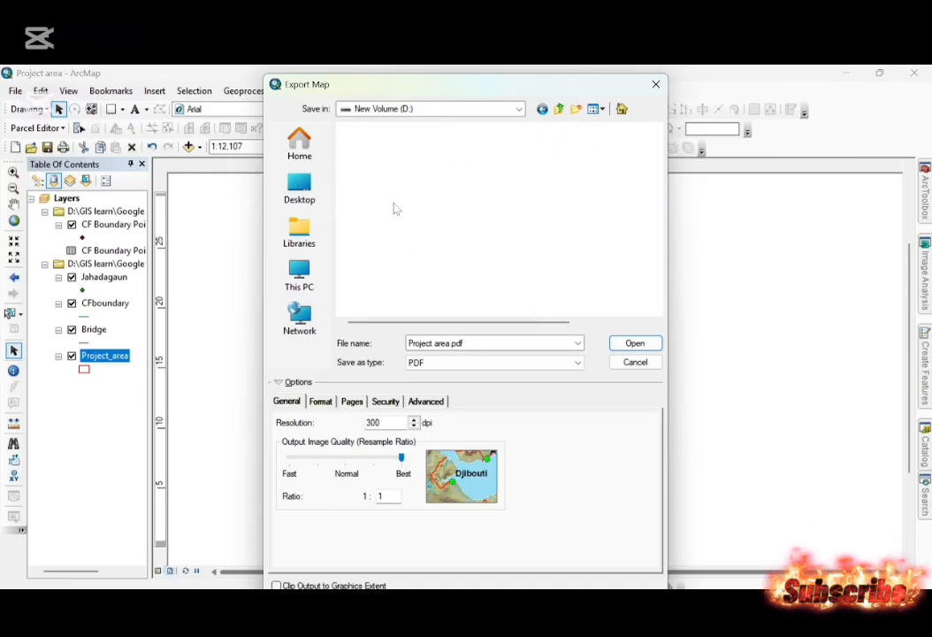
left_click(390, 173)
double_click(389, 174)
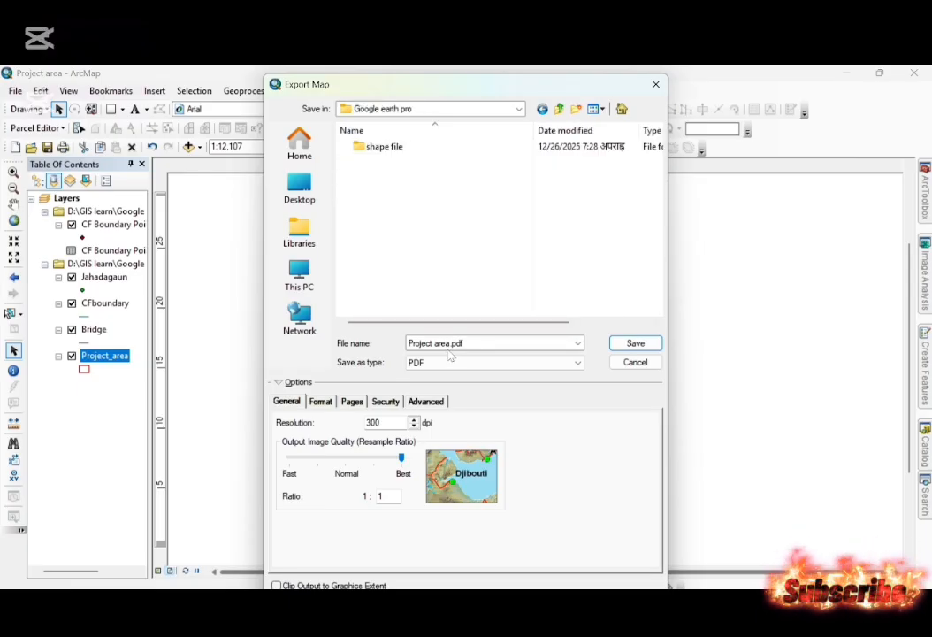
Export the map as a JPEG named Project area at a resolution of 400 dpi.
left_click(477, 344)
left_click(451, 364)
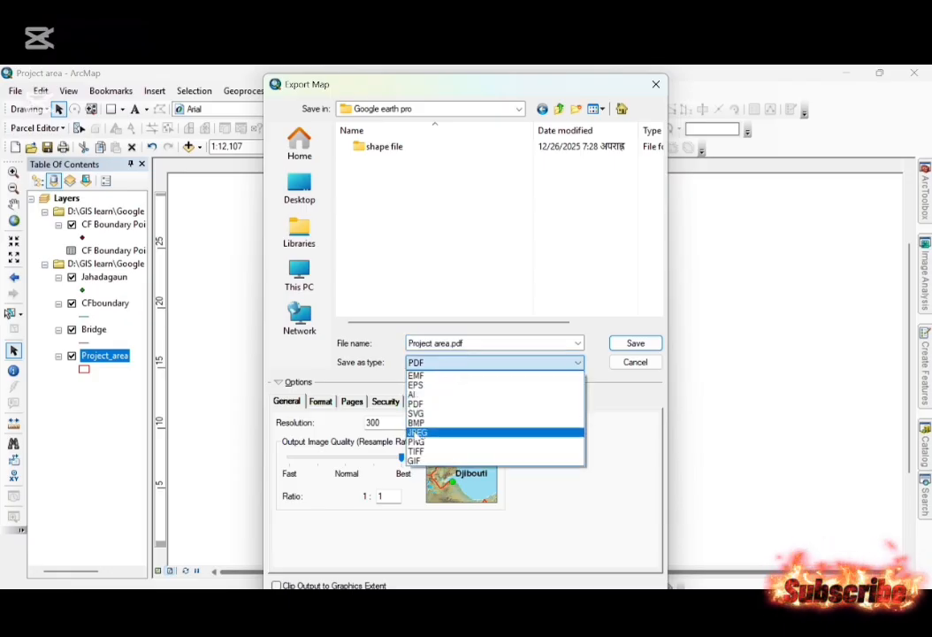
left_click(420, 433)
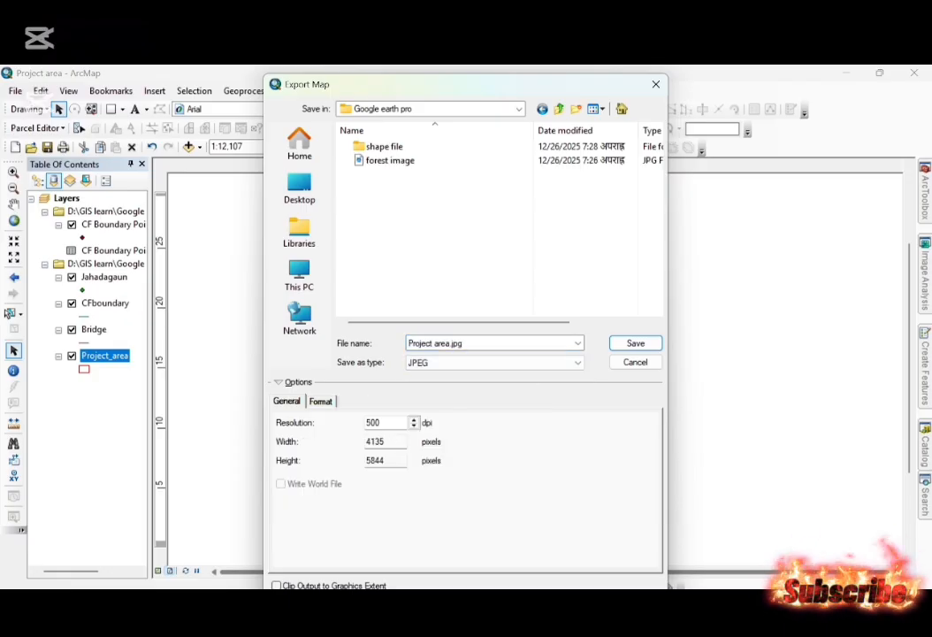
left_click(372, 422)
type("3")
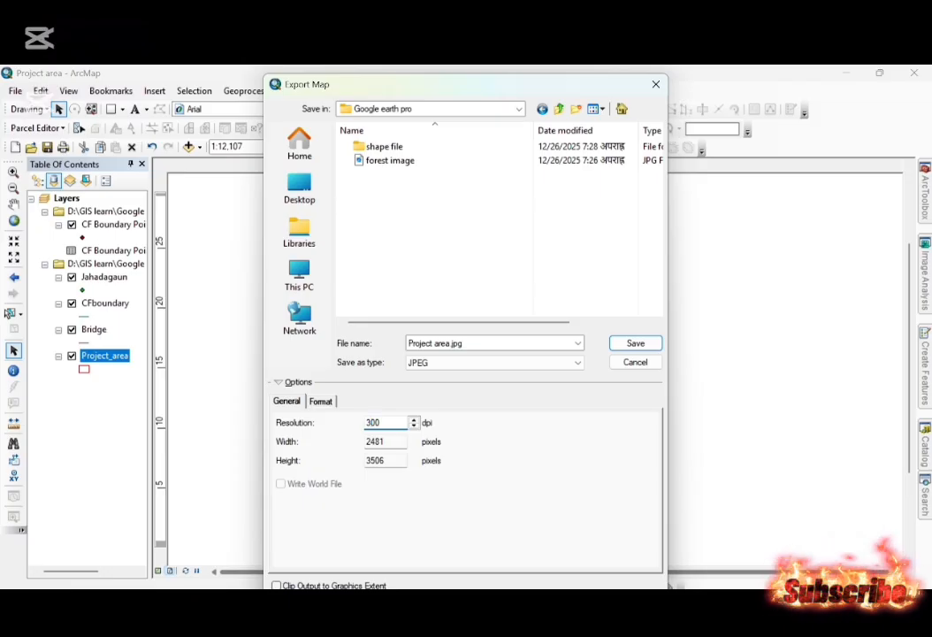
key("BackSpace")
type("4")
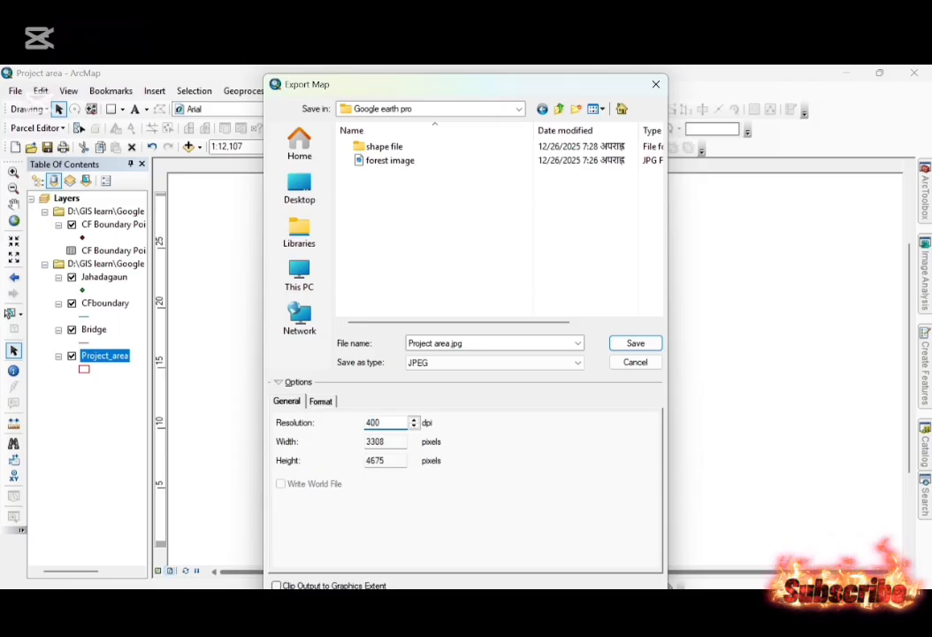
left_click(637, 347)
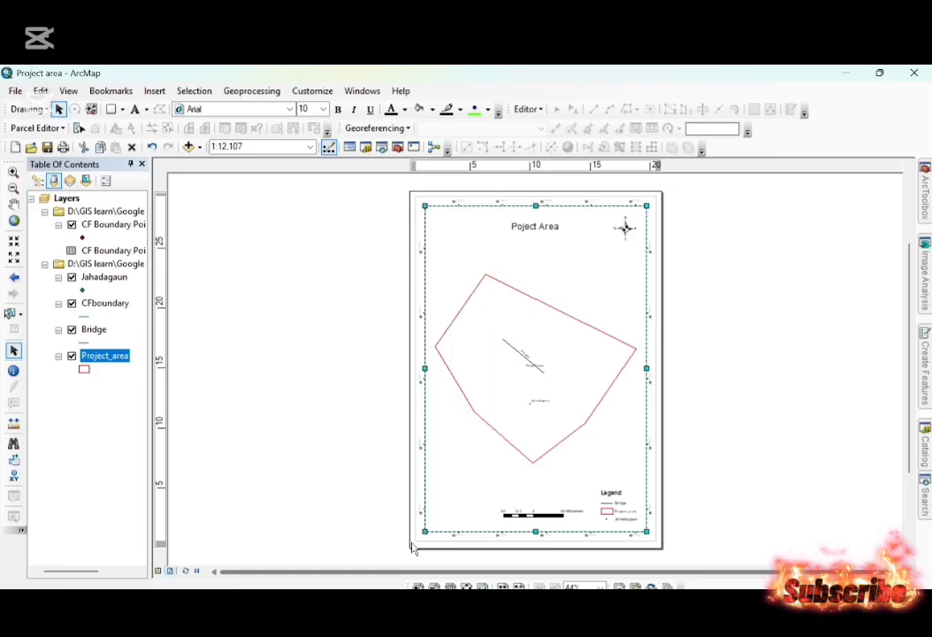
Switch to File Explorer, view the exported Project area image in the Google earth pro folder, and close it.
mouse_move(345, 619)
left_click(332, 528)
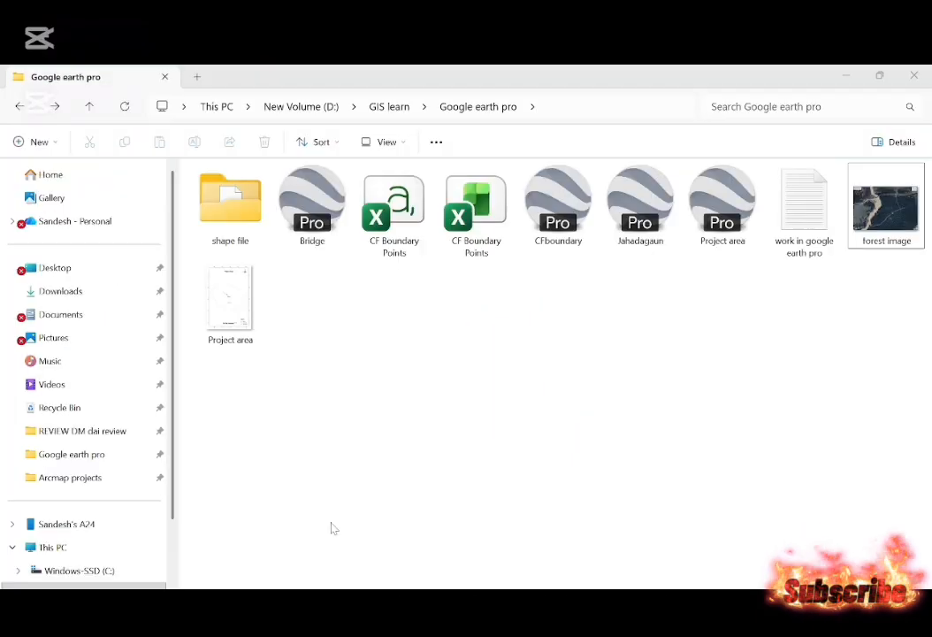
left_click(222, 301)
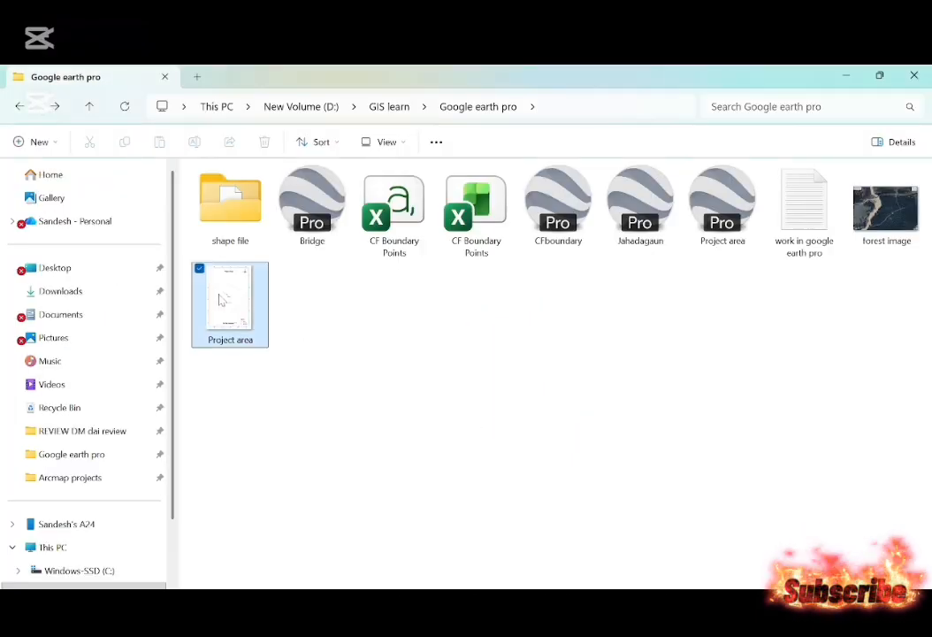
double_click(219, 297)
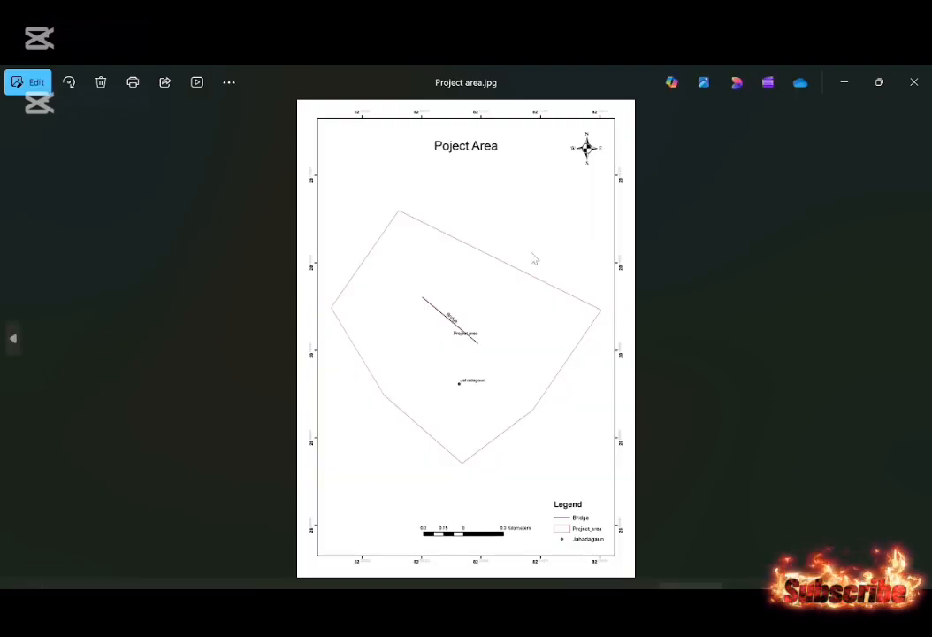
left_click(915, 82)
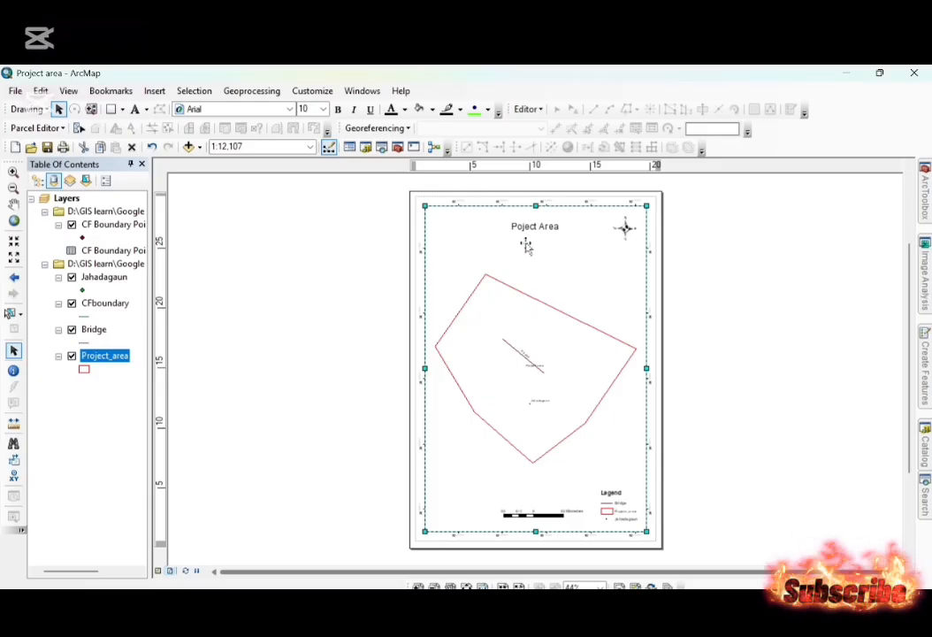
Convert the map title on the layout to graphics and correct its text to "Project Area".
right_click(524, 226)
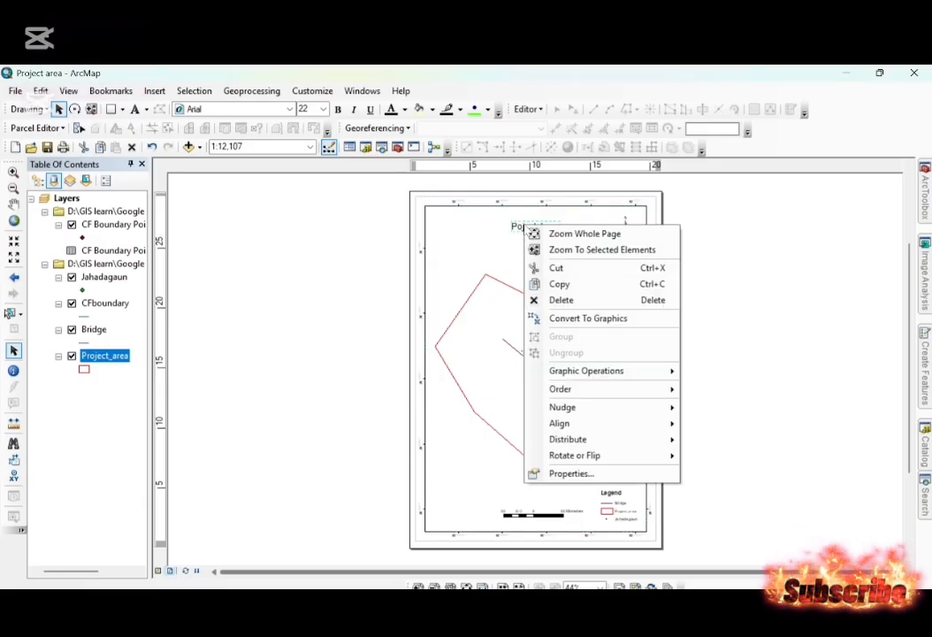
left_click(557, 321)
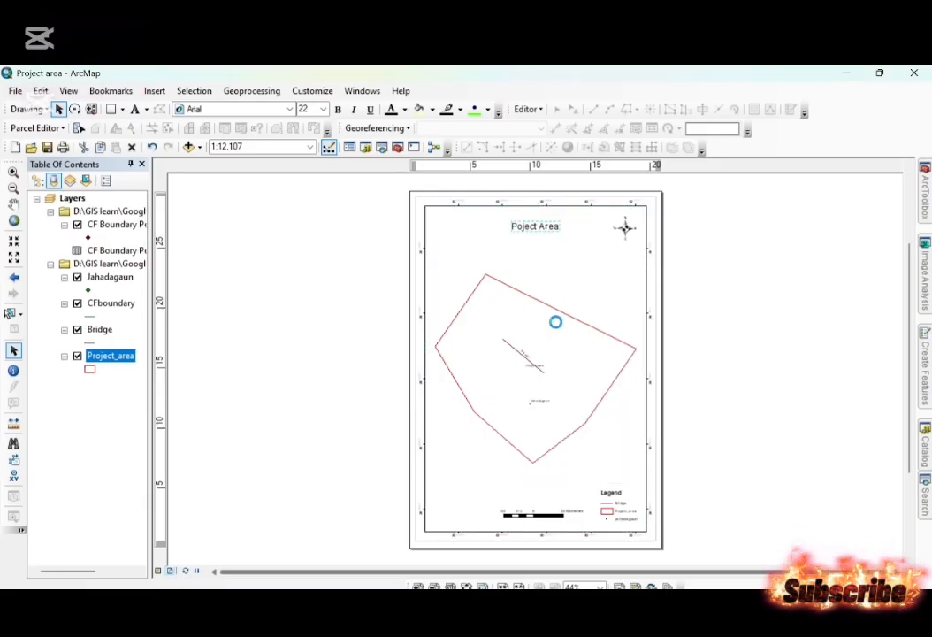
double_click(528, 226)
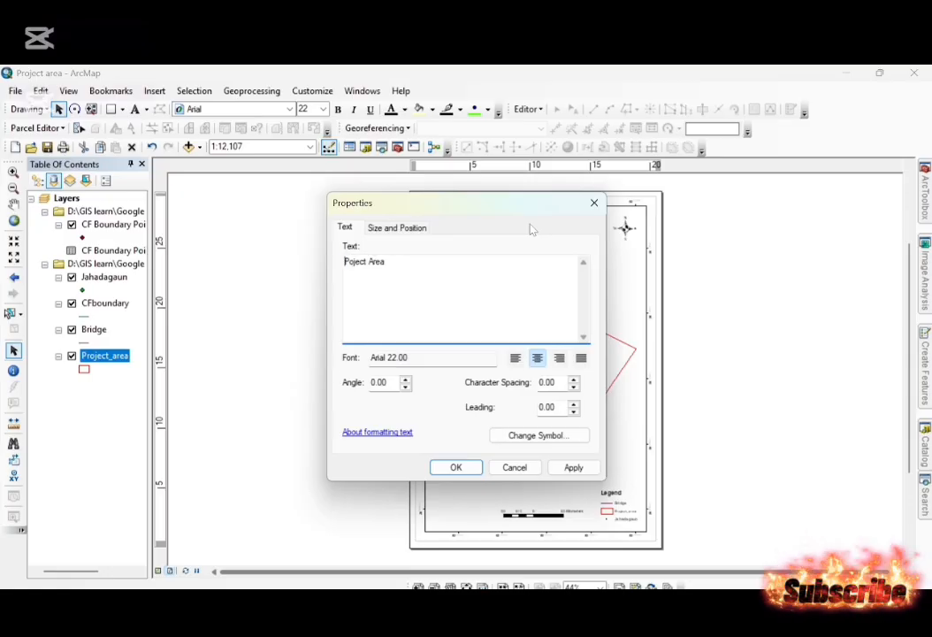
left_click(455, 467)
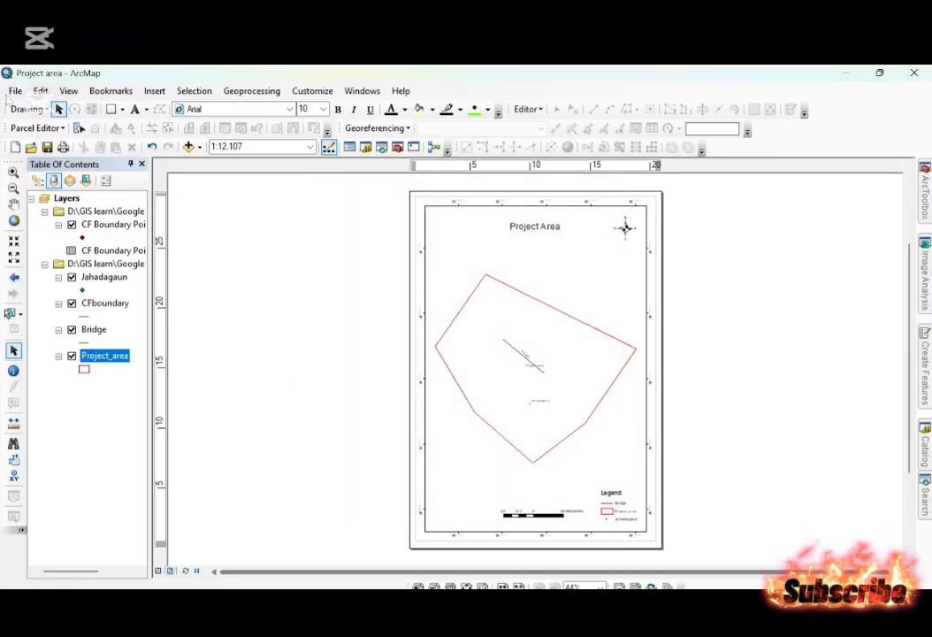
Export the corrected map again as a 400 dpi JPEG, overwriting the existing Project area image in the Google earth pro folder.
left_click(15, 91)
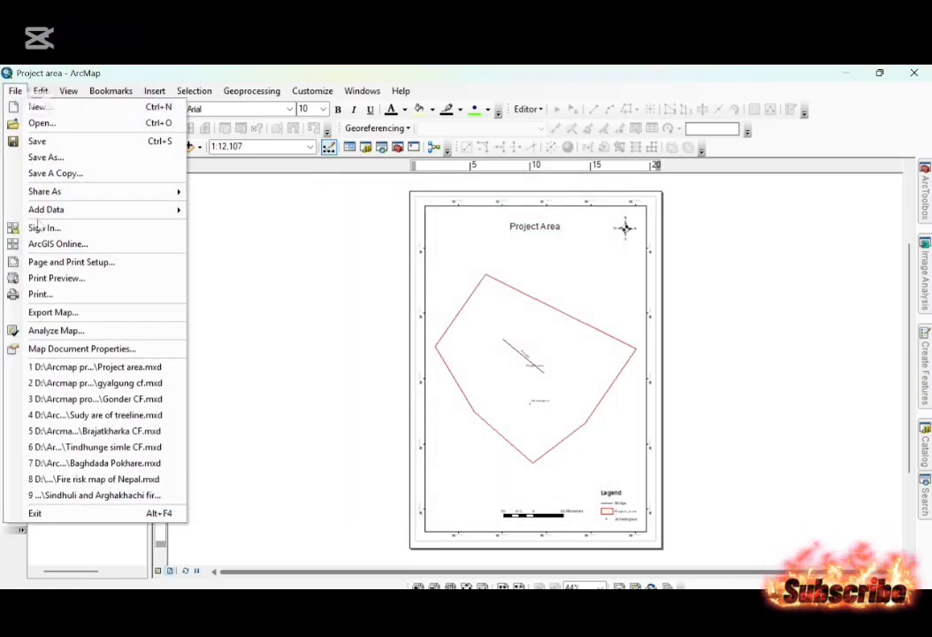
left_click(62, 314)
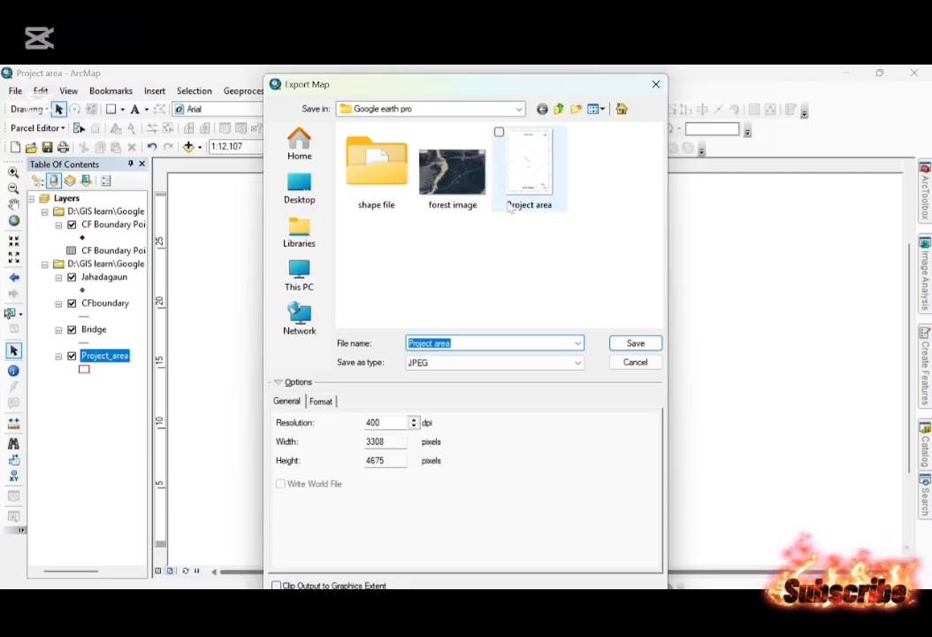
left_click(513, 204)
double_click(510, 208)
key("Left")
key("Return")
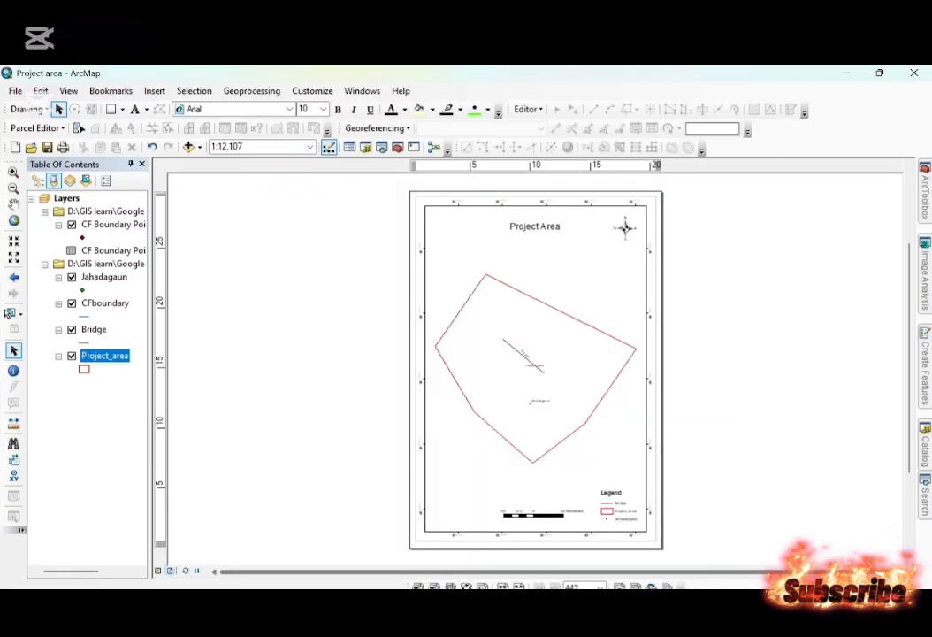
Switch to File Explorer and open the re-exported Project area image to check the corrected title.
mouse_move(343, 619)
left_click(344, 524)
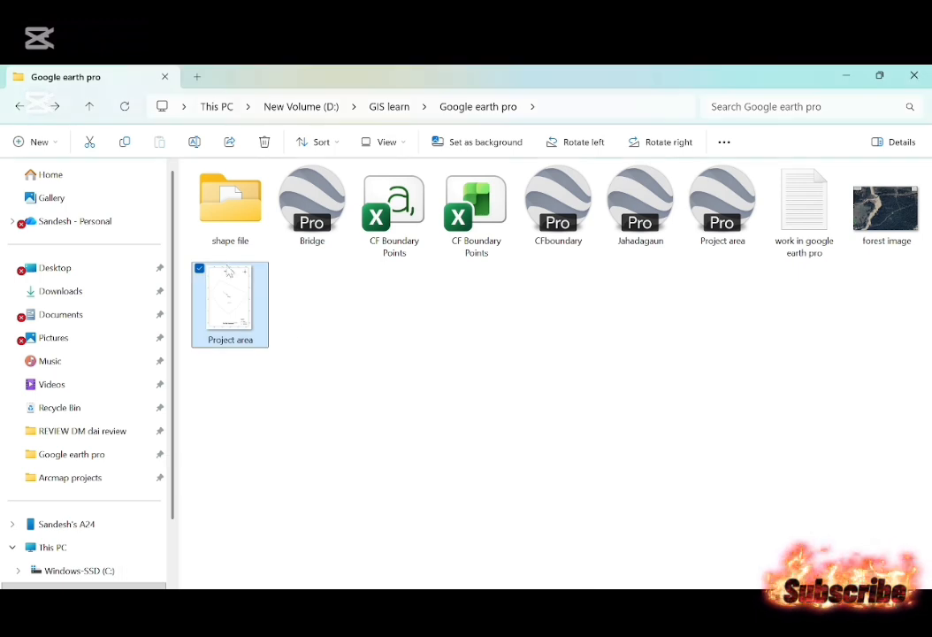
double_click(232, 305)
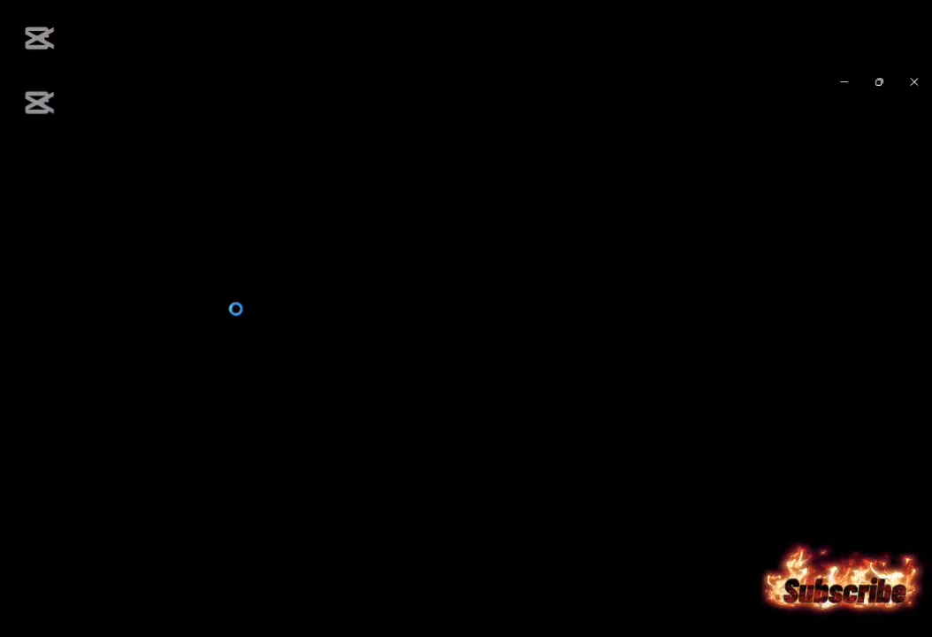